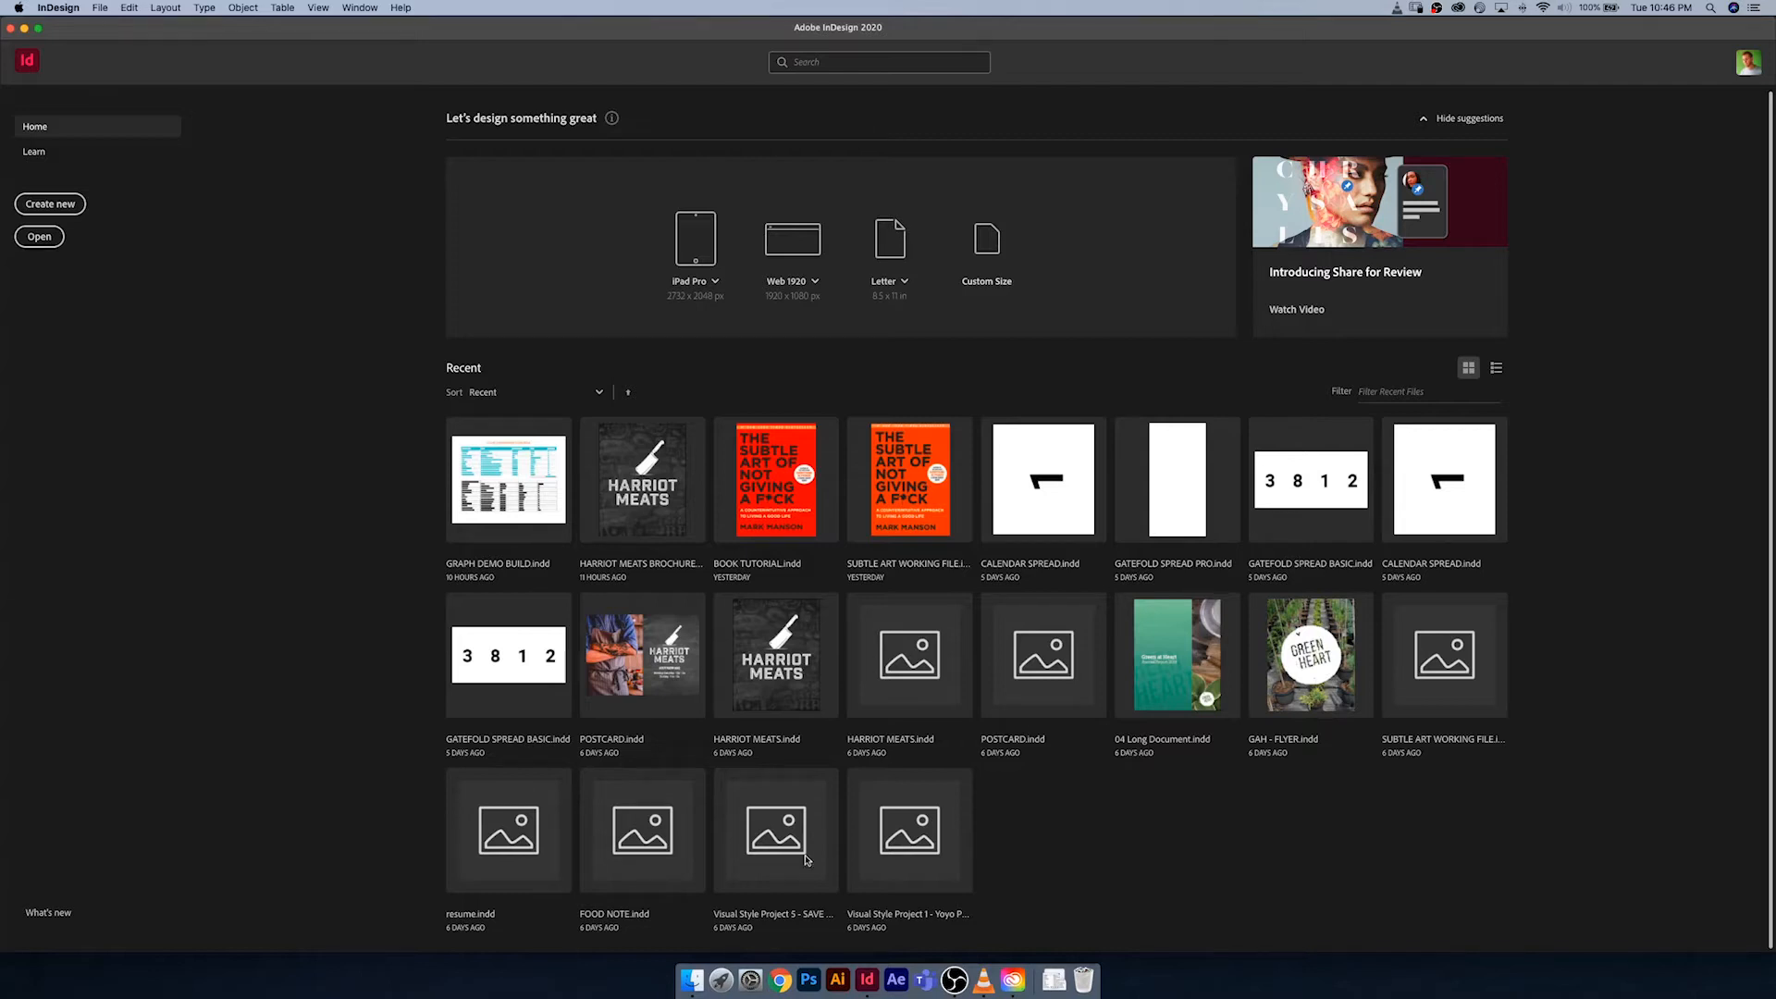
# Step: Check the installed InDesign version in Creative Cloud and close its window
pyautogui.click(1022, 984)
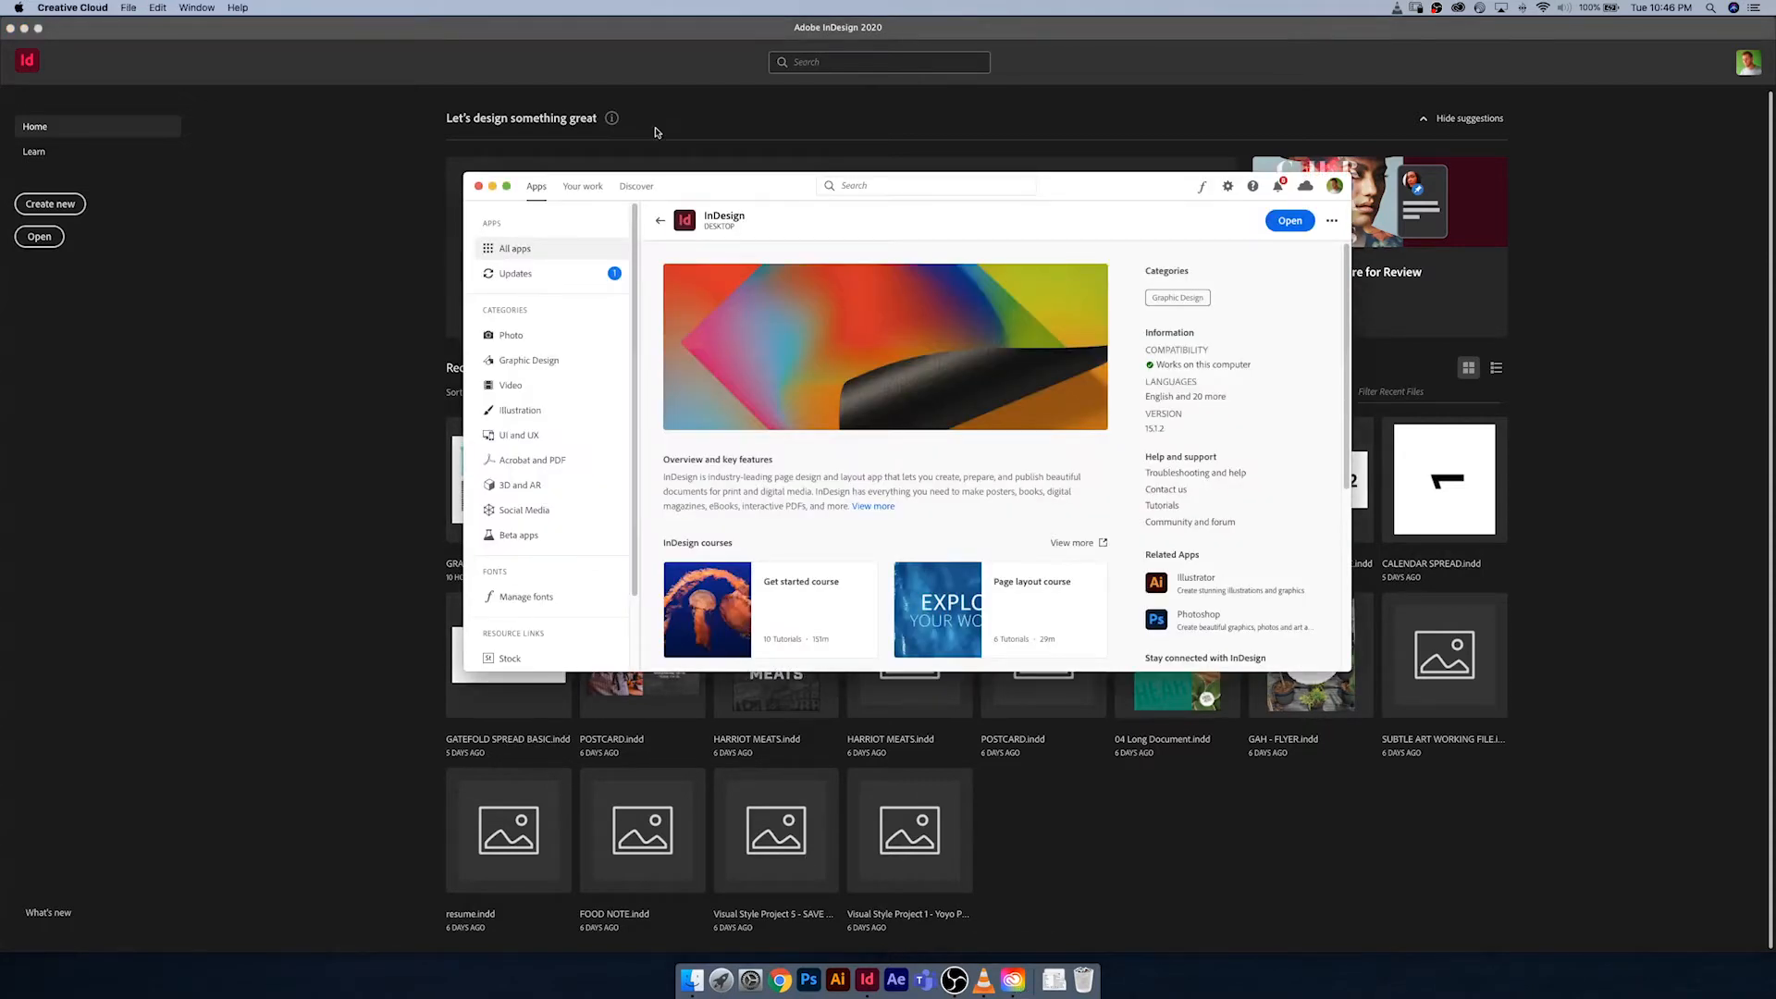
pyautogui.moveTo(731, 191); pyautogui.dragTo(468, 188)
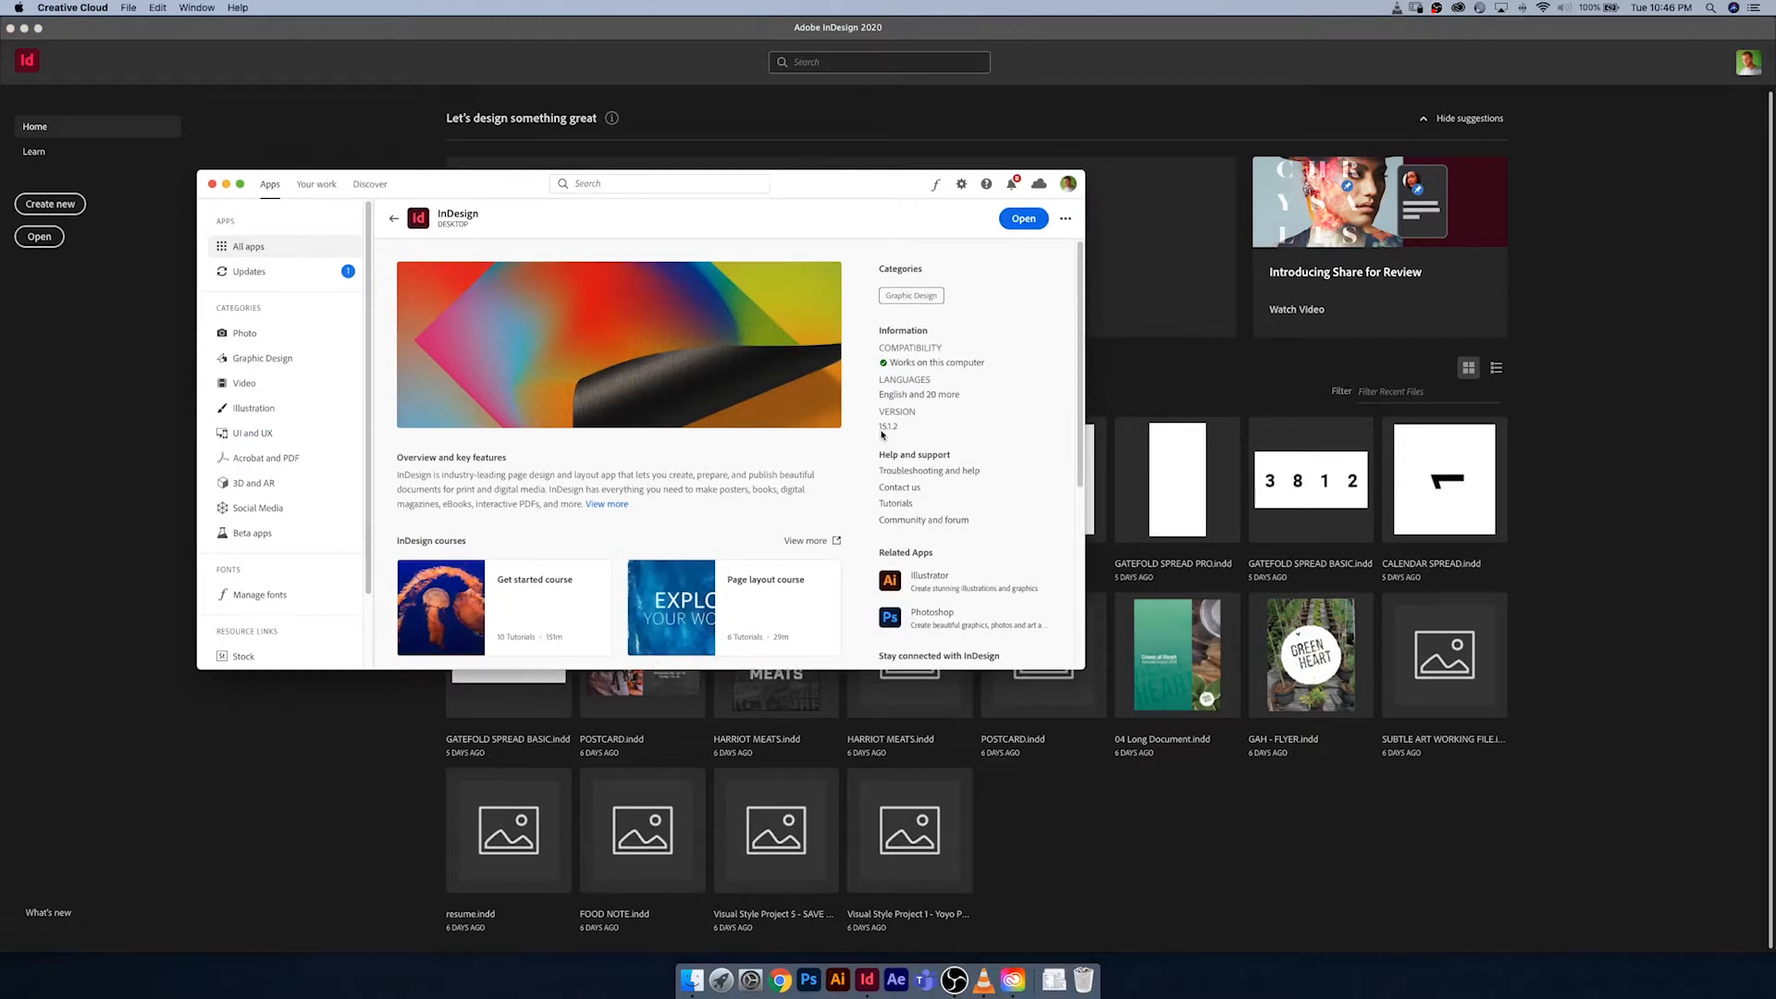
pyautogui.click(212, 185)
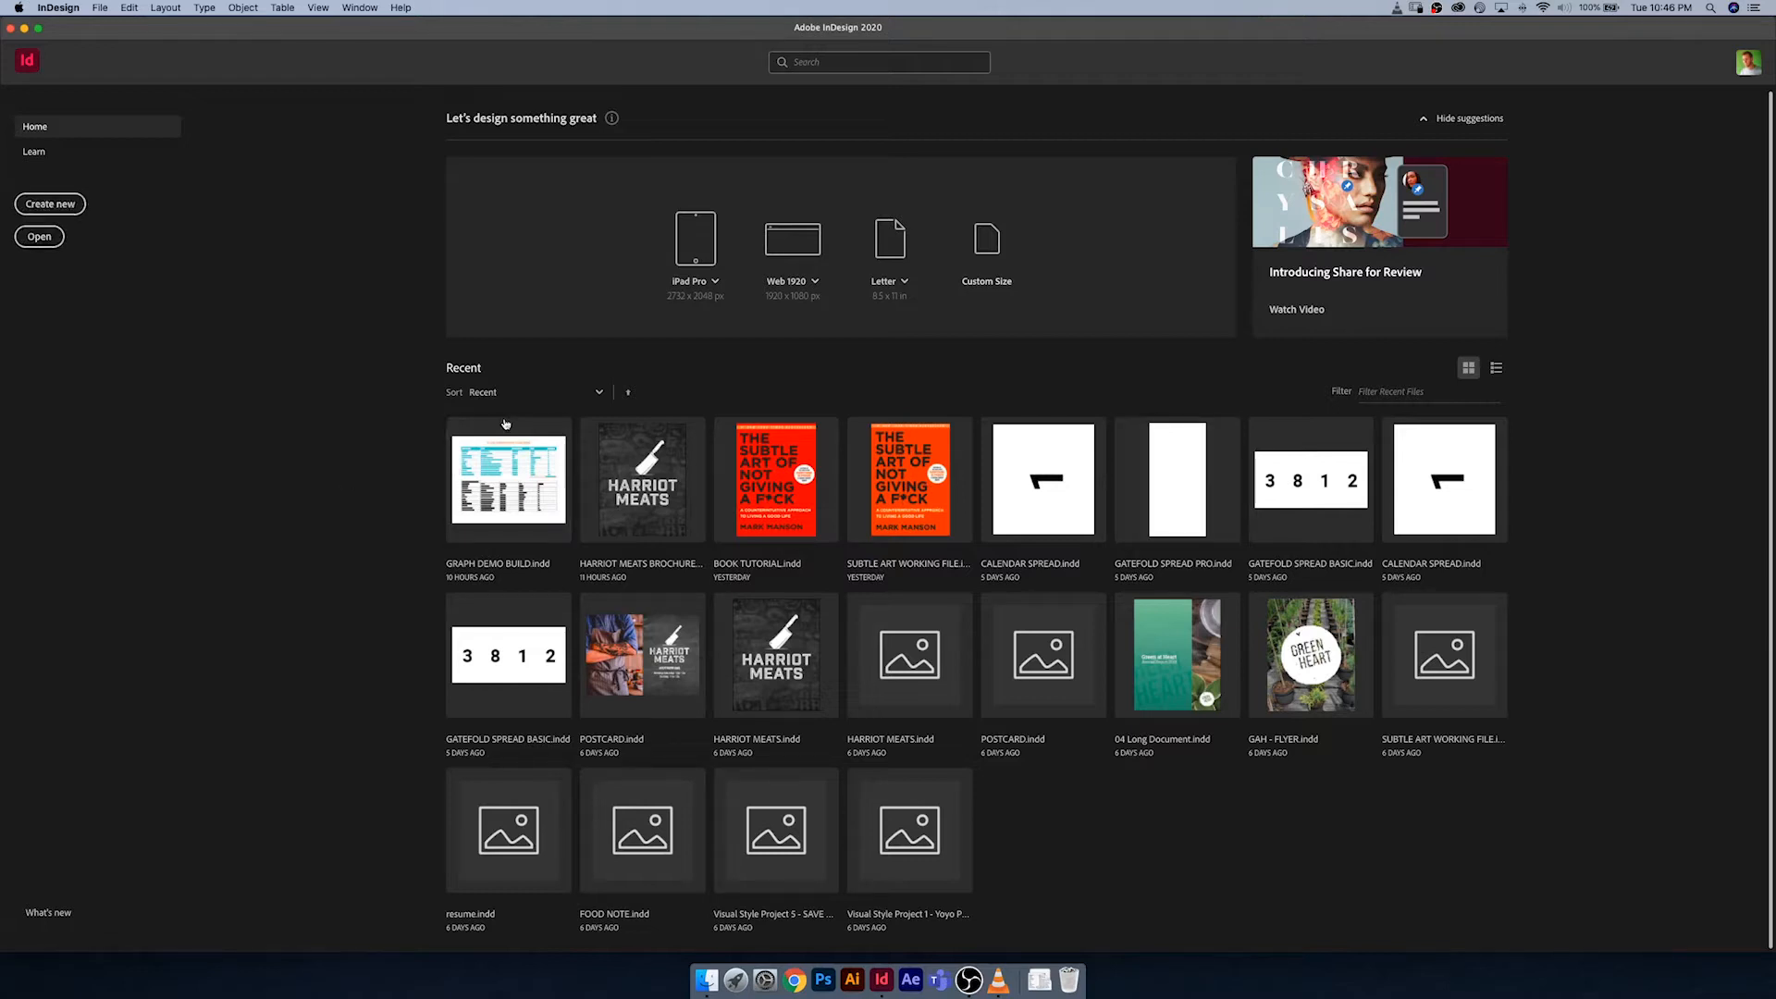
# Step: View the sort options for the recent files, then try the list view and return to thumbnails
pyautogui.click(601, 393)
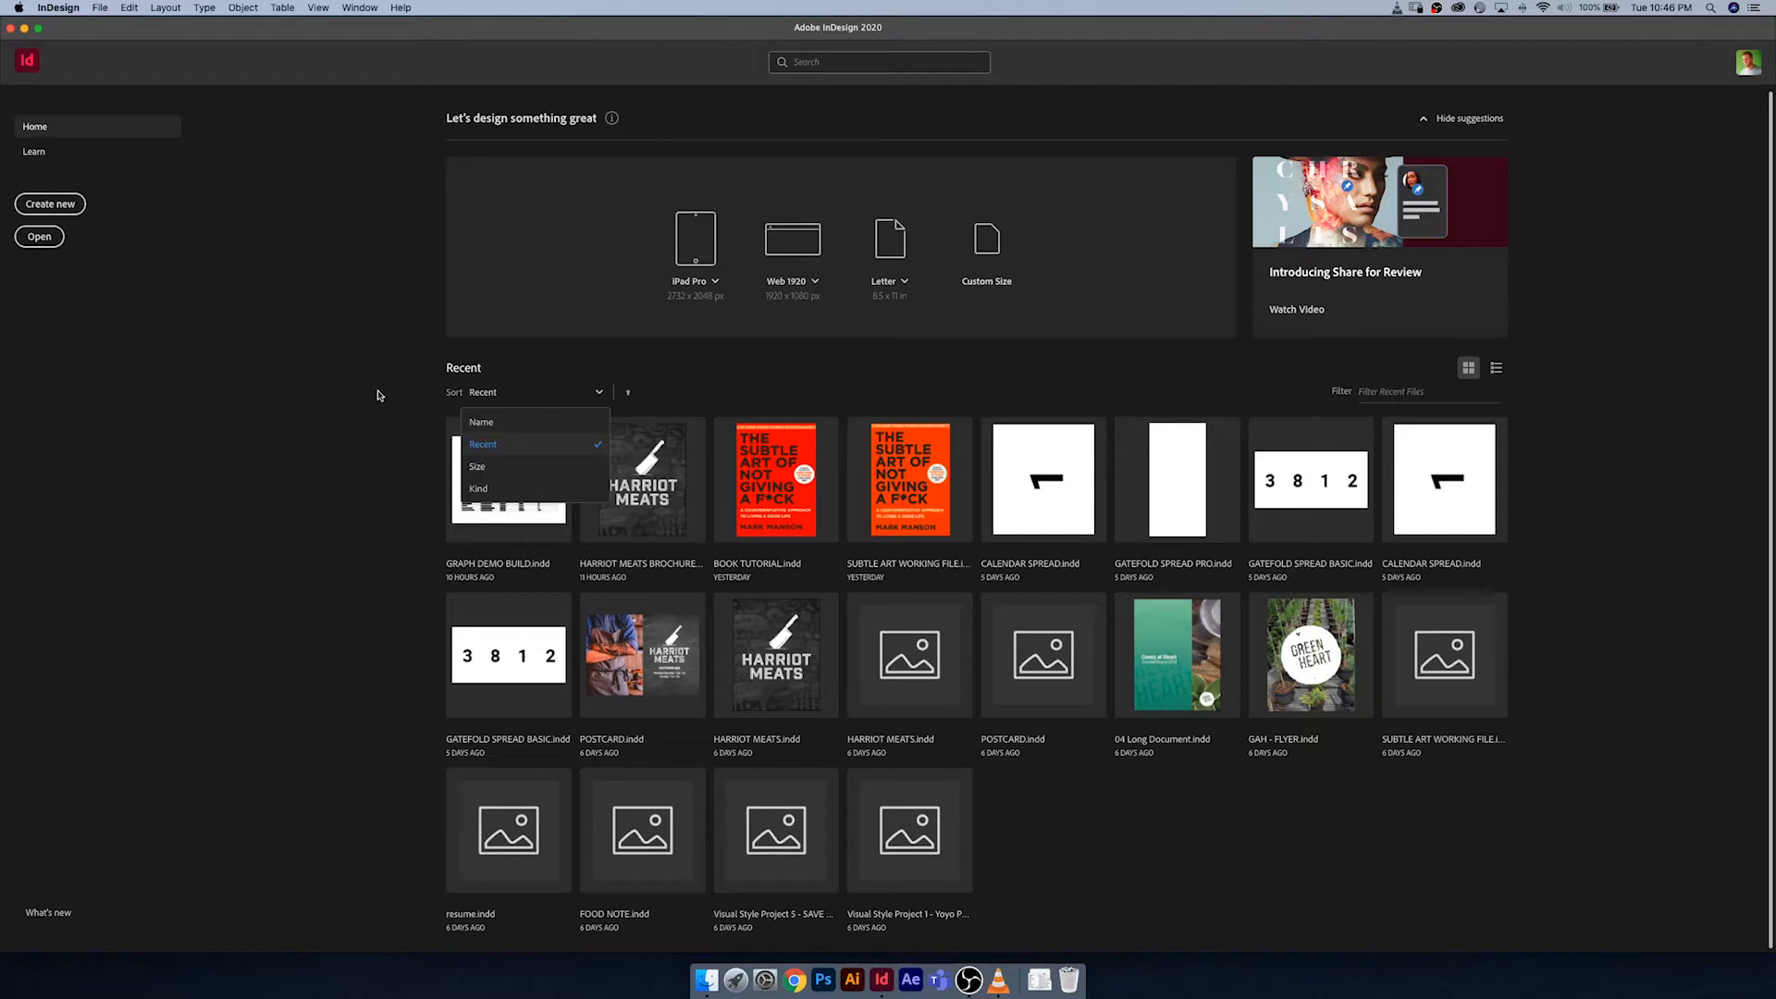
pyautogui.click(377, 395)
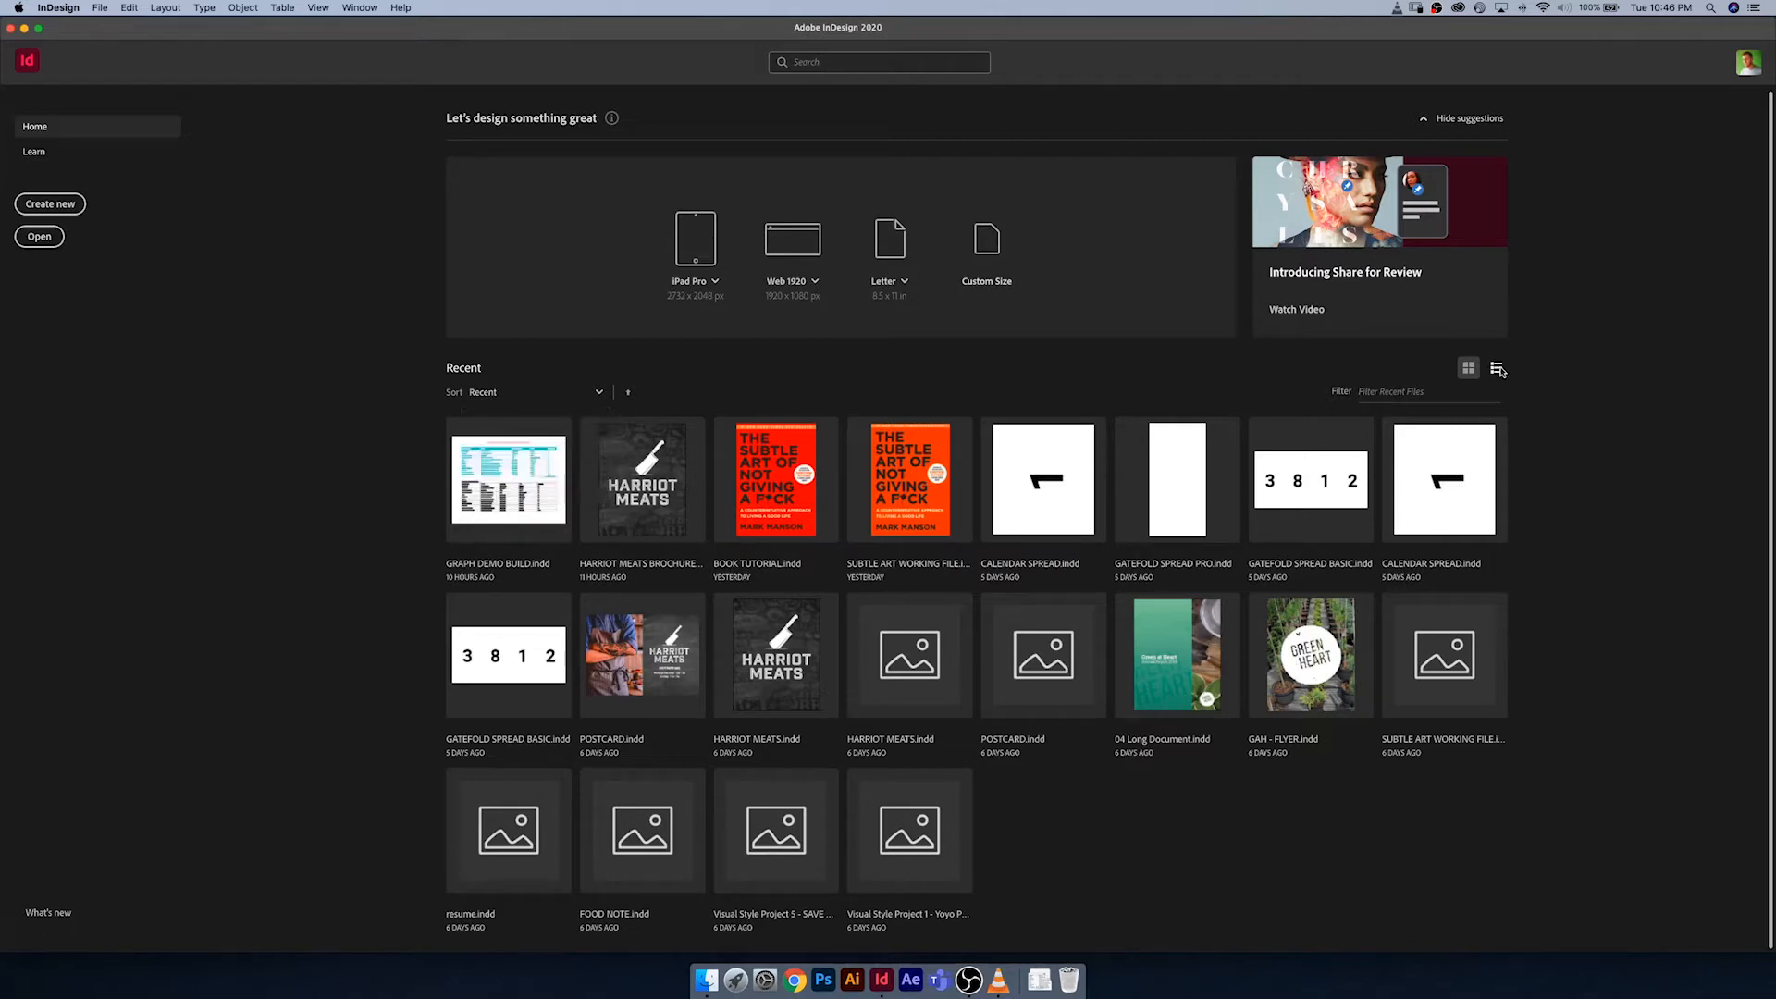
pyautogui.click(1498, 370)
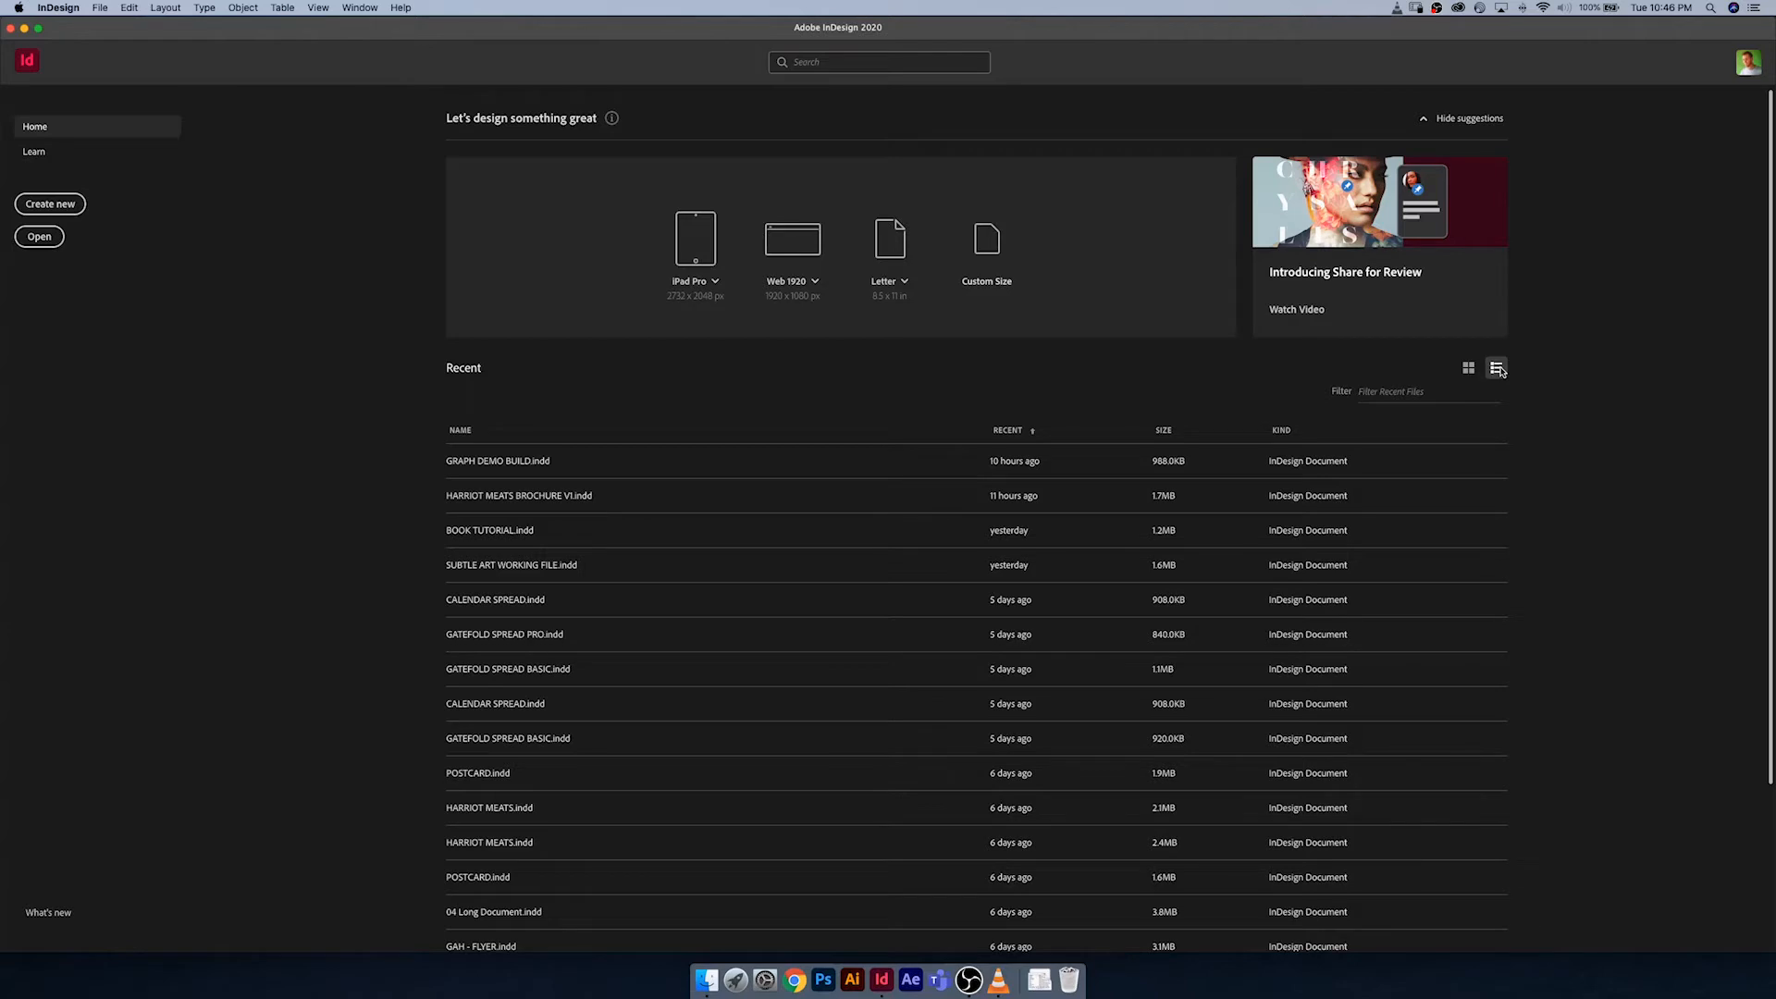
pyautogui.click(1468, 368)
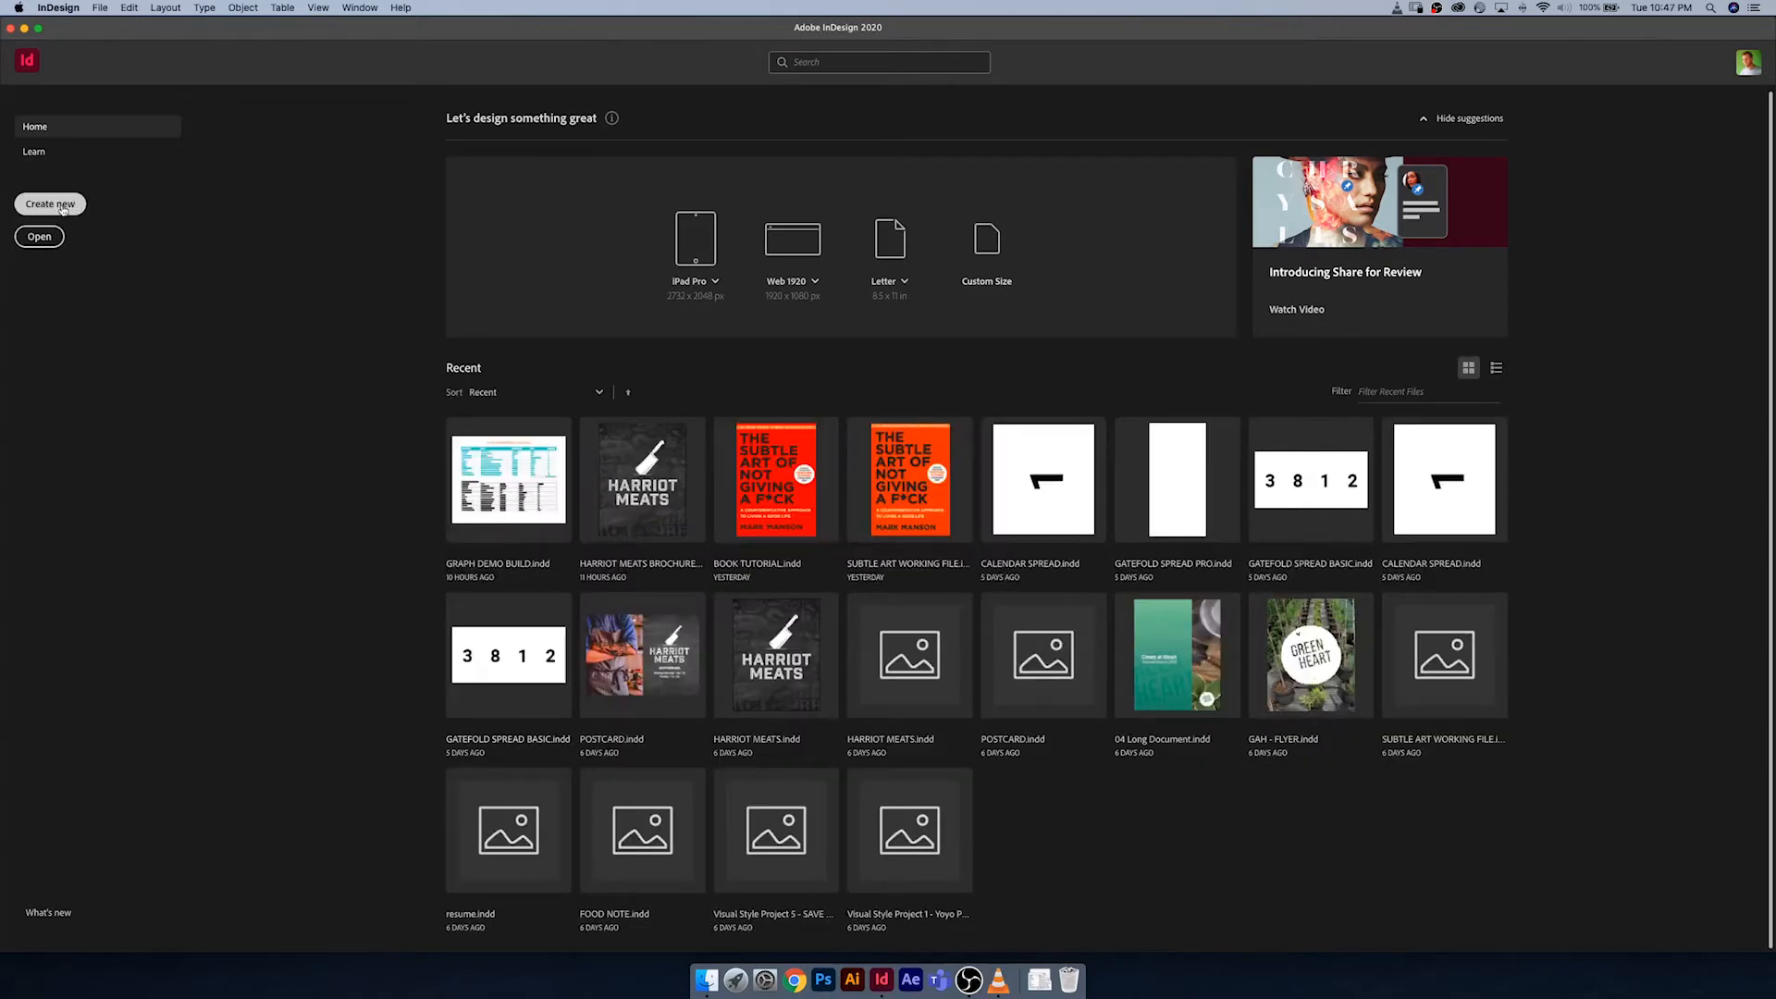
# Step: Start a new document and browse all the blank Print presets
pyautogui.click(63, 209)
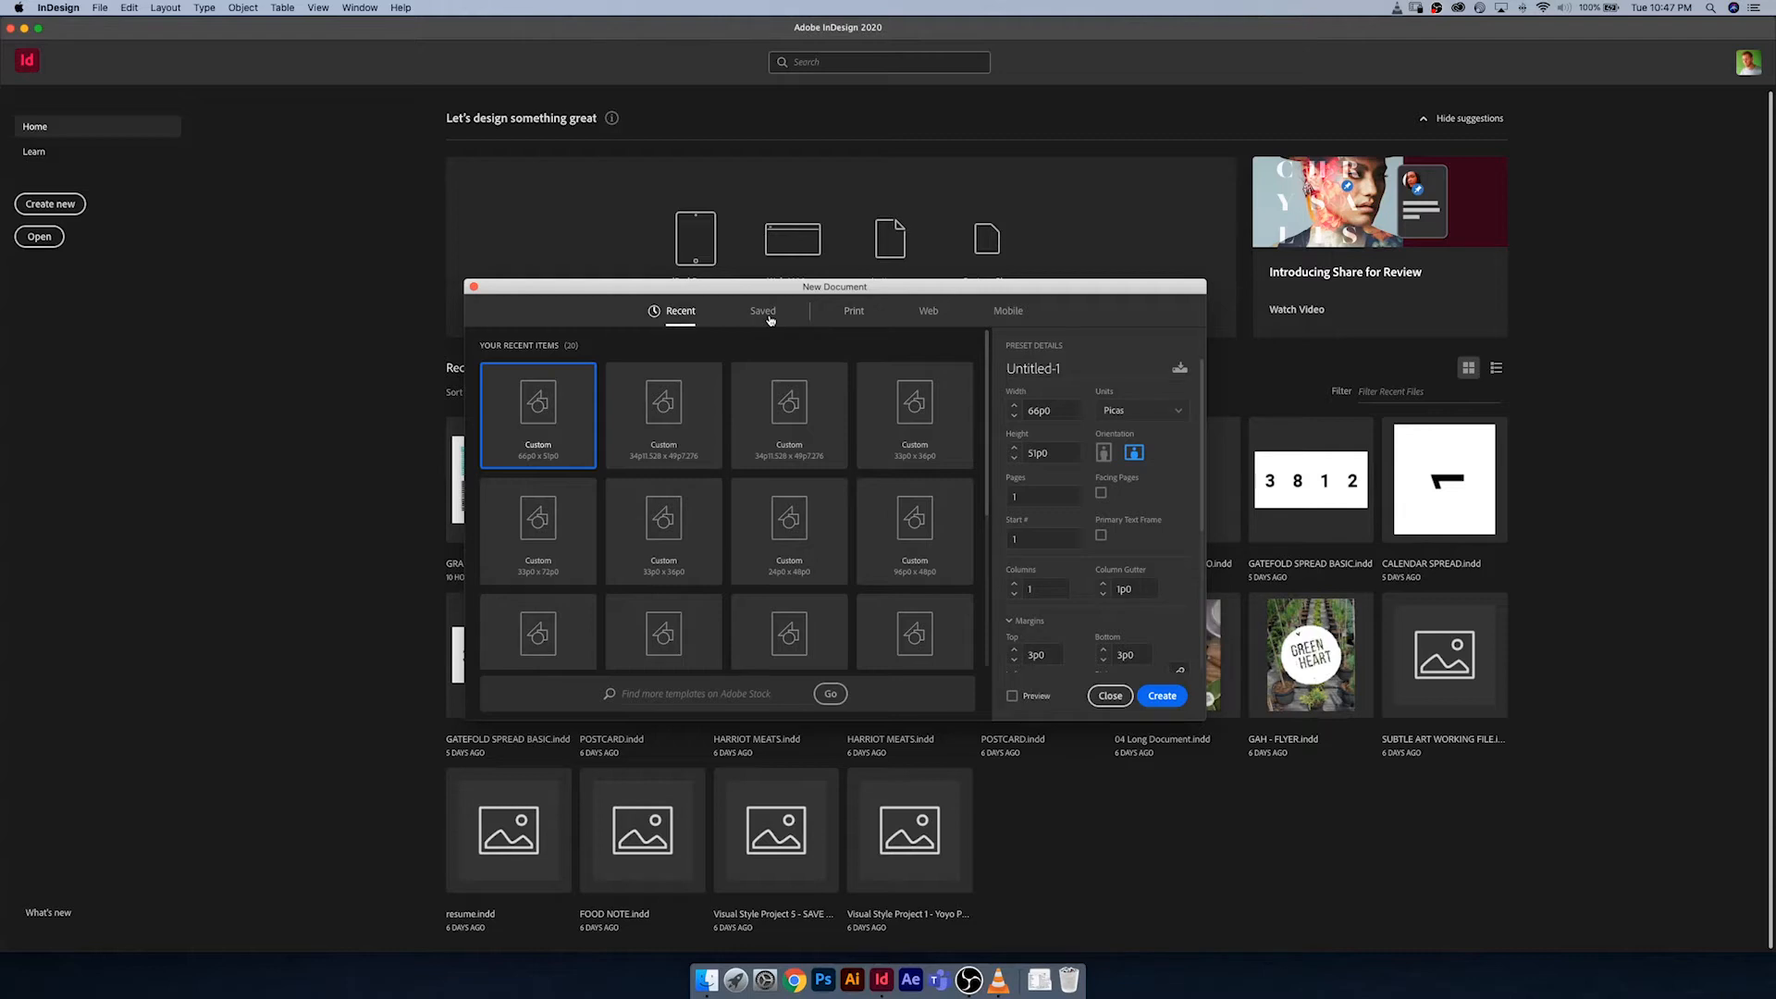
pyautogui.click(853, 311)
pyautogui.click(720, 488)
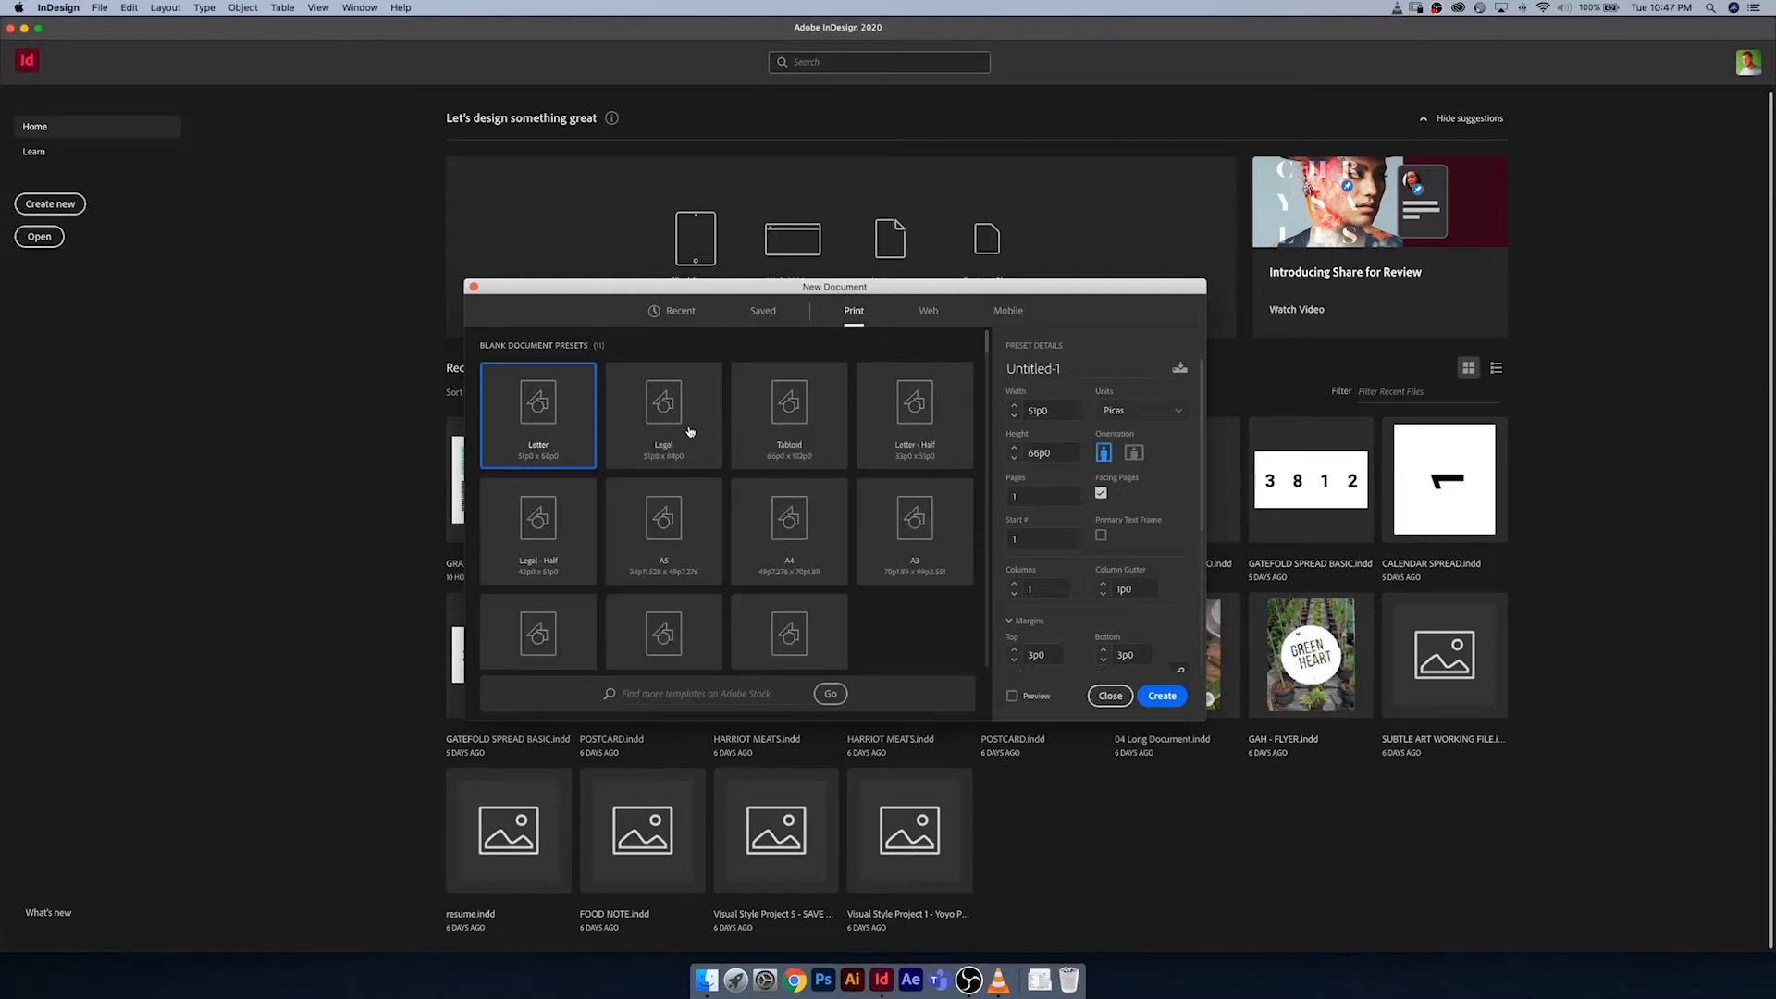
pyautogui.scroll(-3, 986, 361)
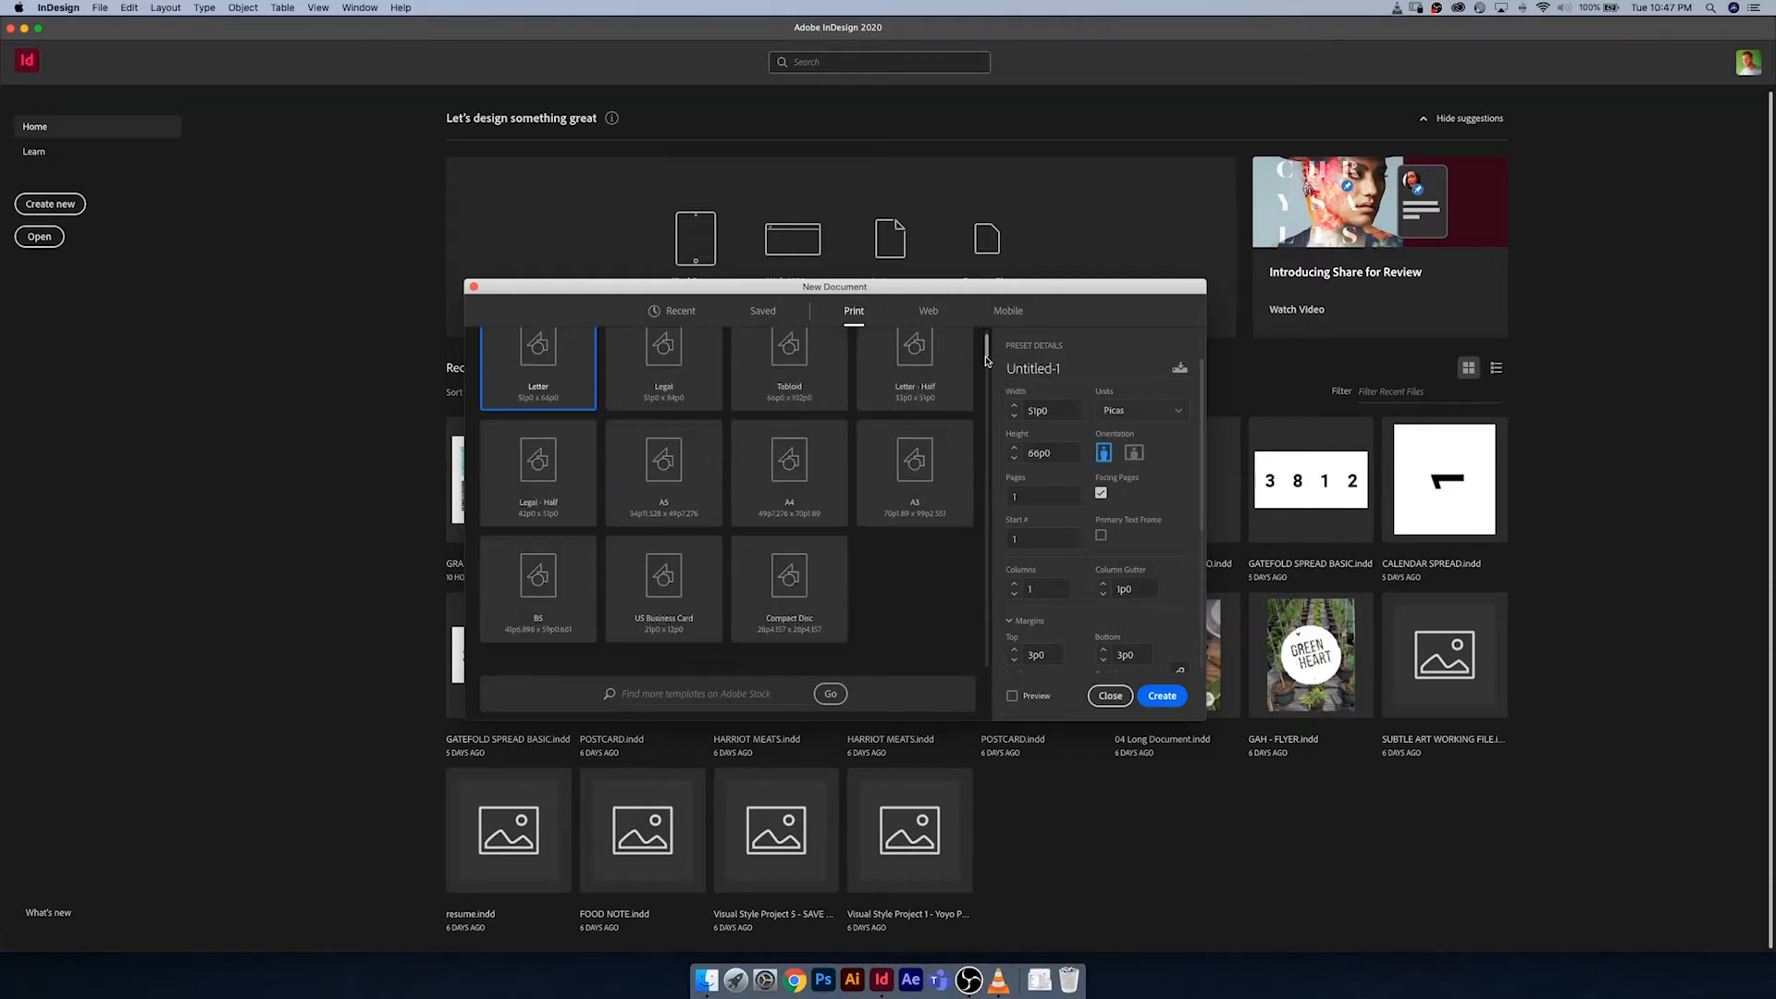
pyautogui.moveTo(986, 362)
pyautogui.mouseDown()
pyautogui.moveTo(987, 381)
pyautogui.moveTo(987, 355)
pyautogui.mouseUp()
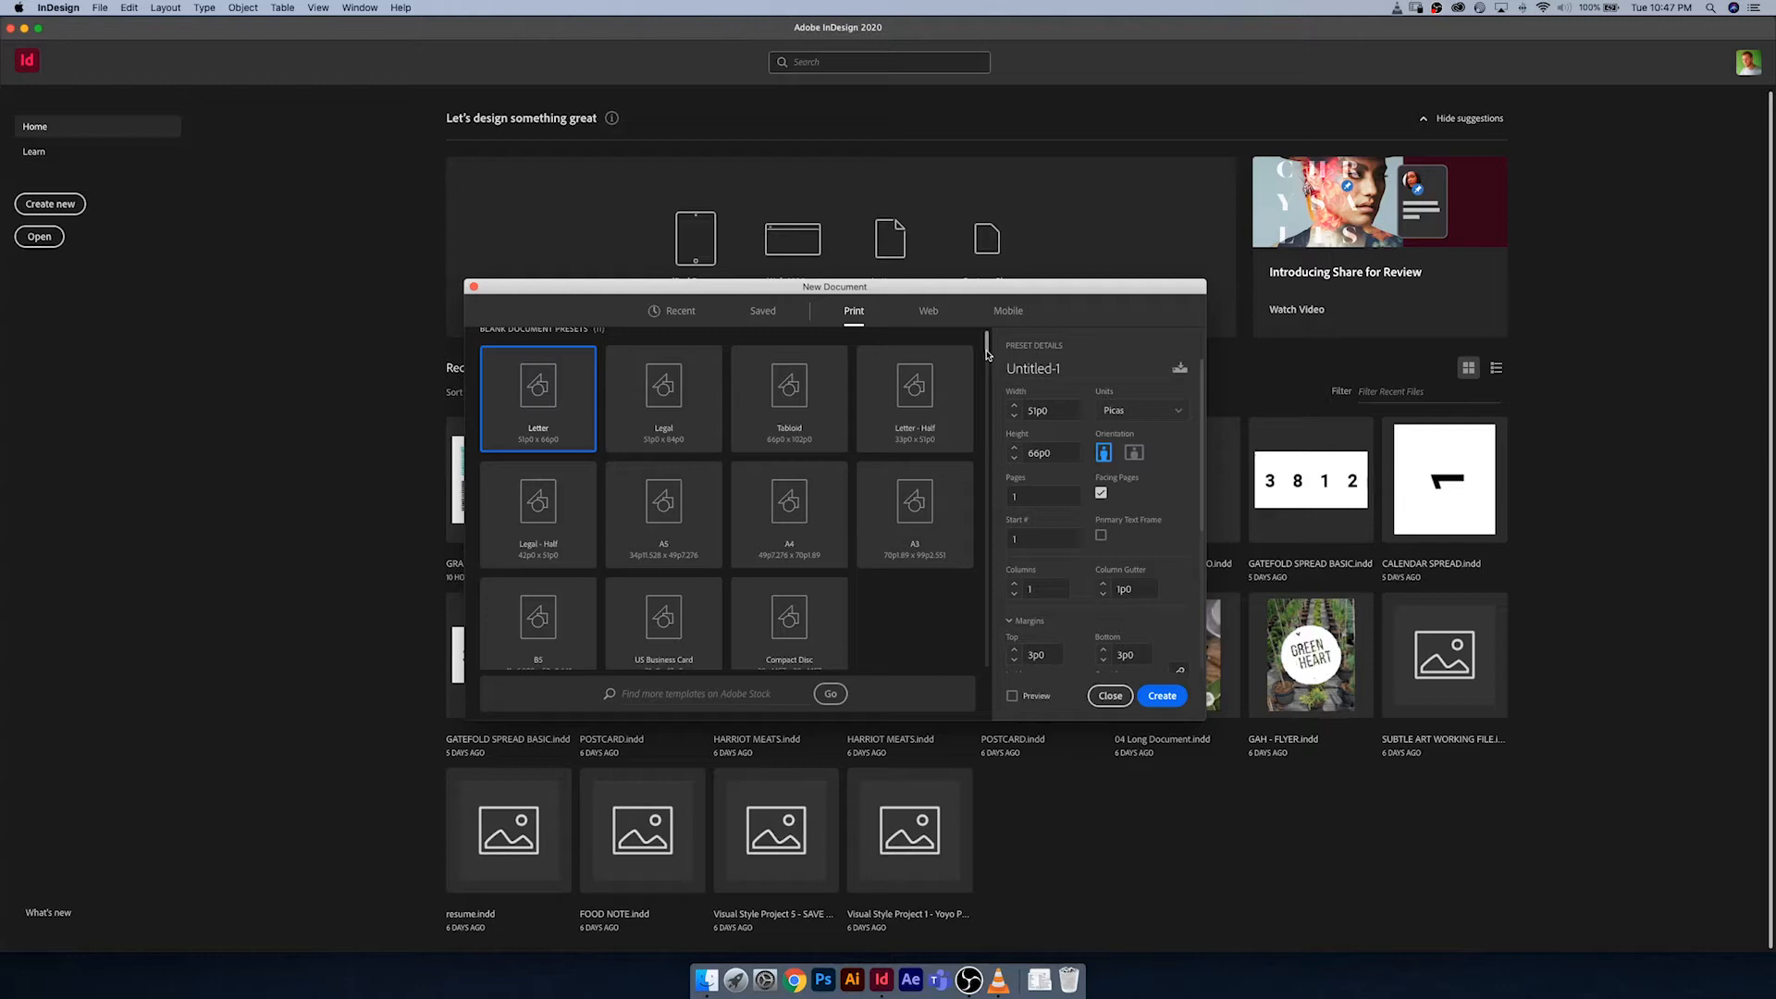
pyautogui.moveTo(986, 355); pyautogui.dragTo(988, 357)
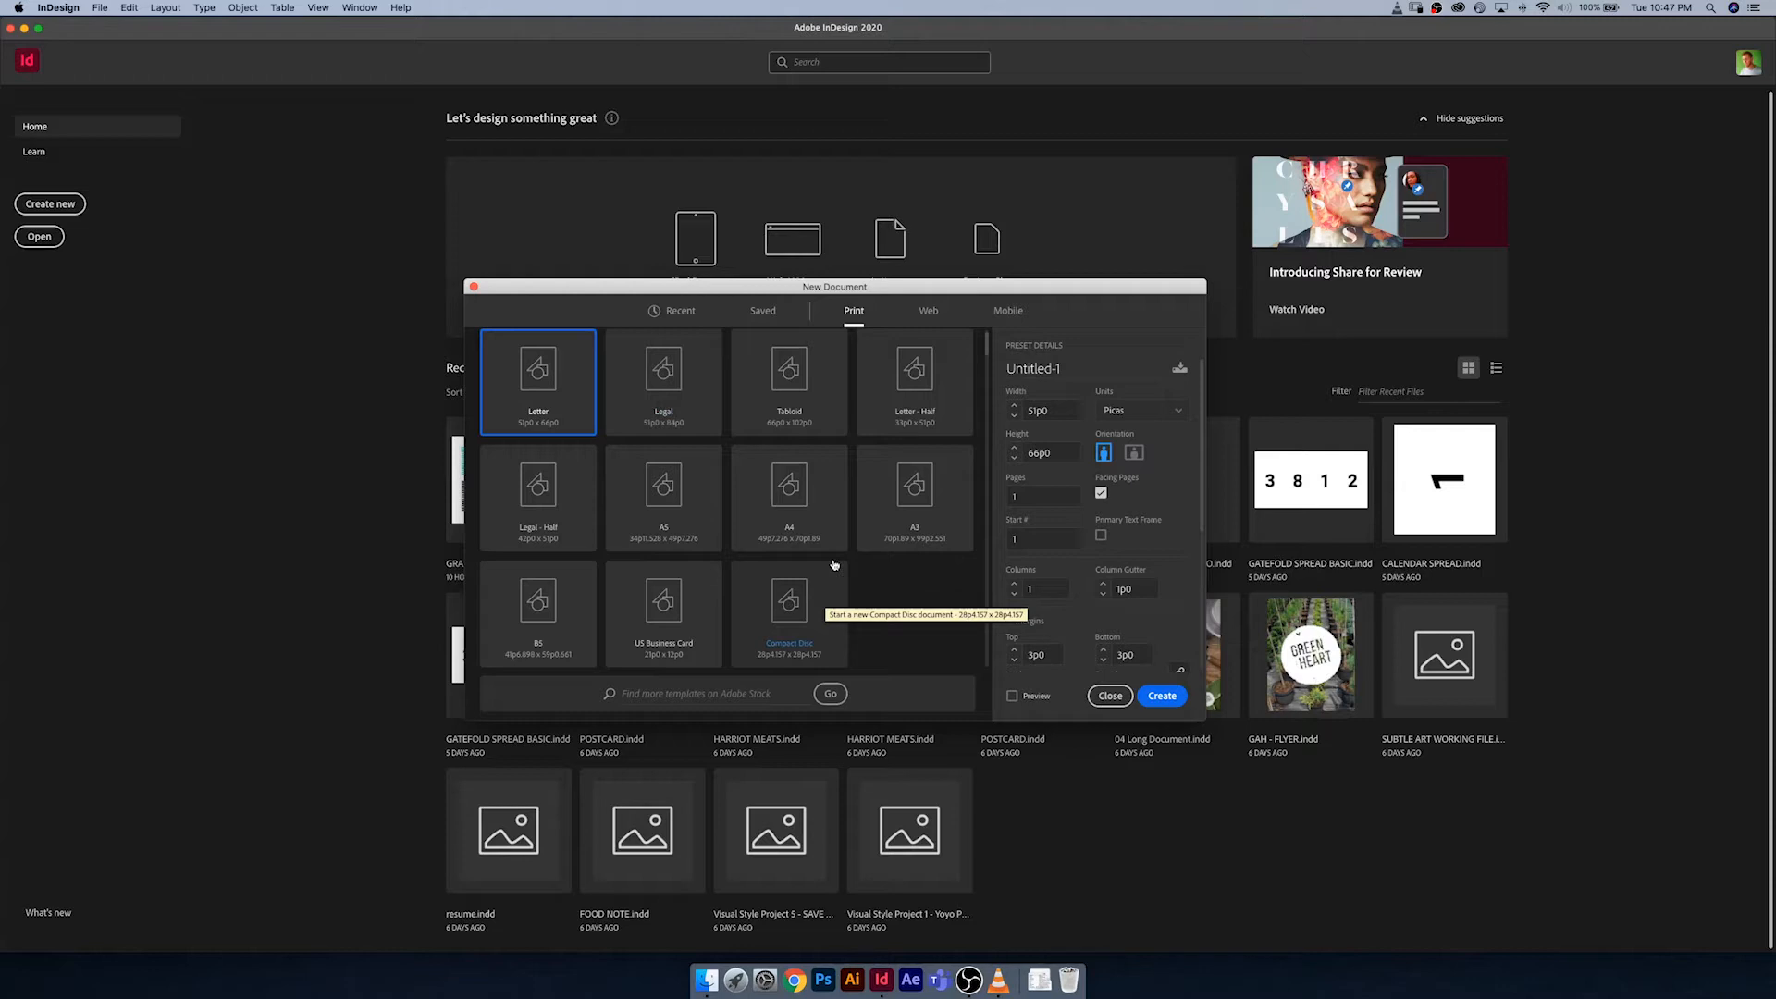
# Step: Look through the Web and Mobile document presets
pyautogui.click(931, 314)
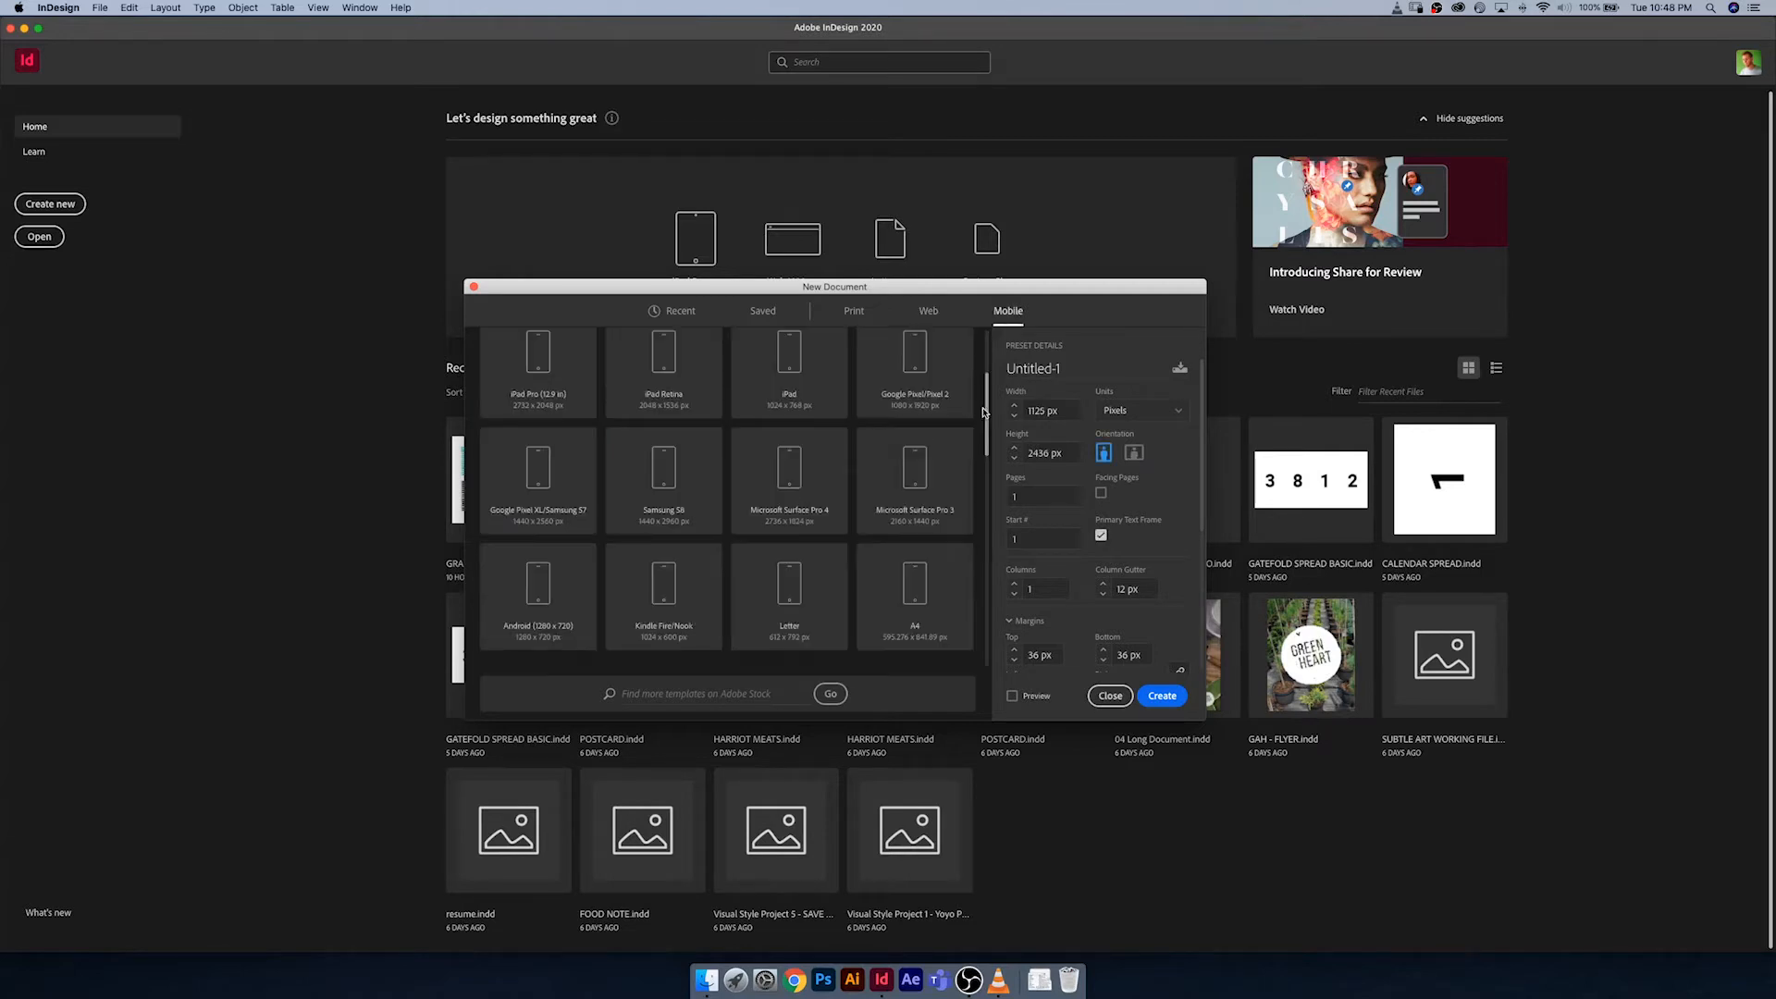
pyautogui.scroll(2, 976, 363)
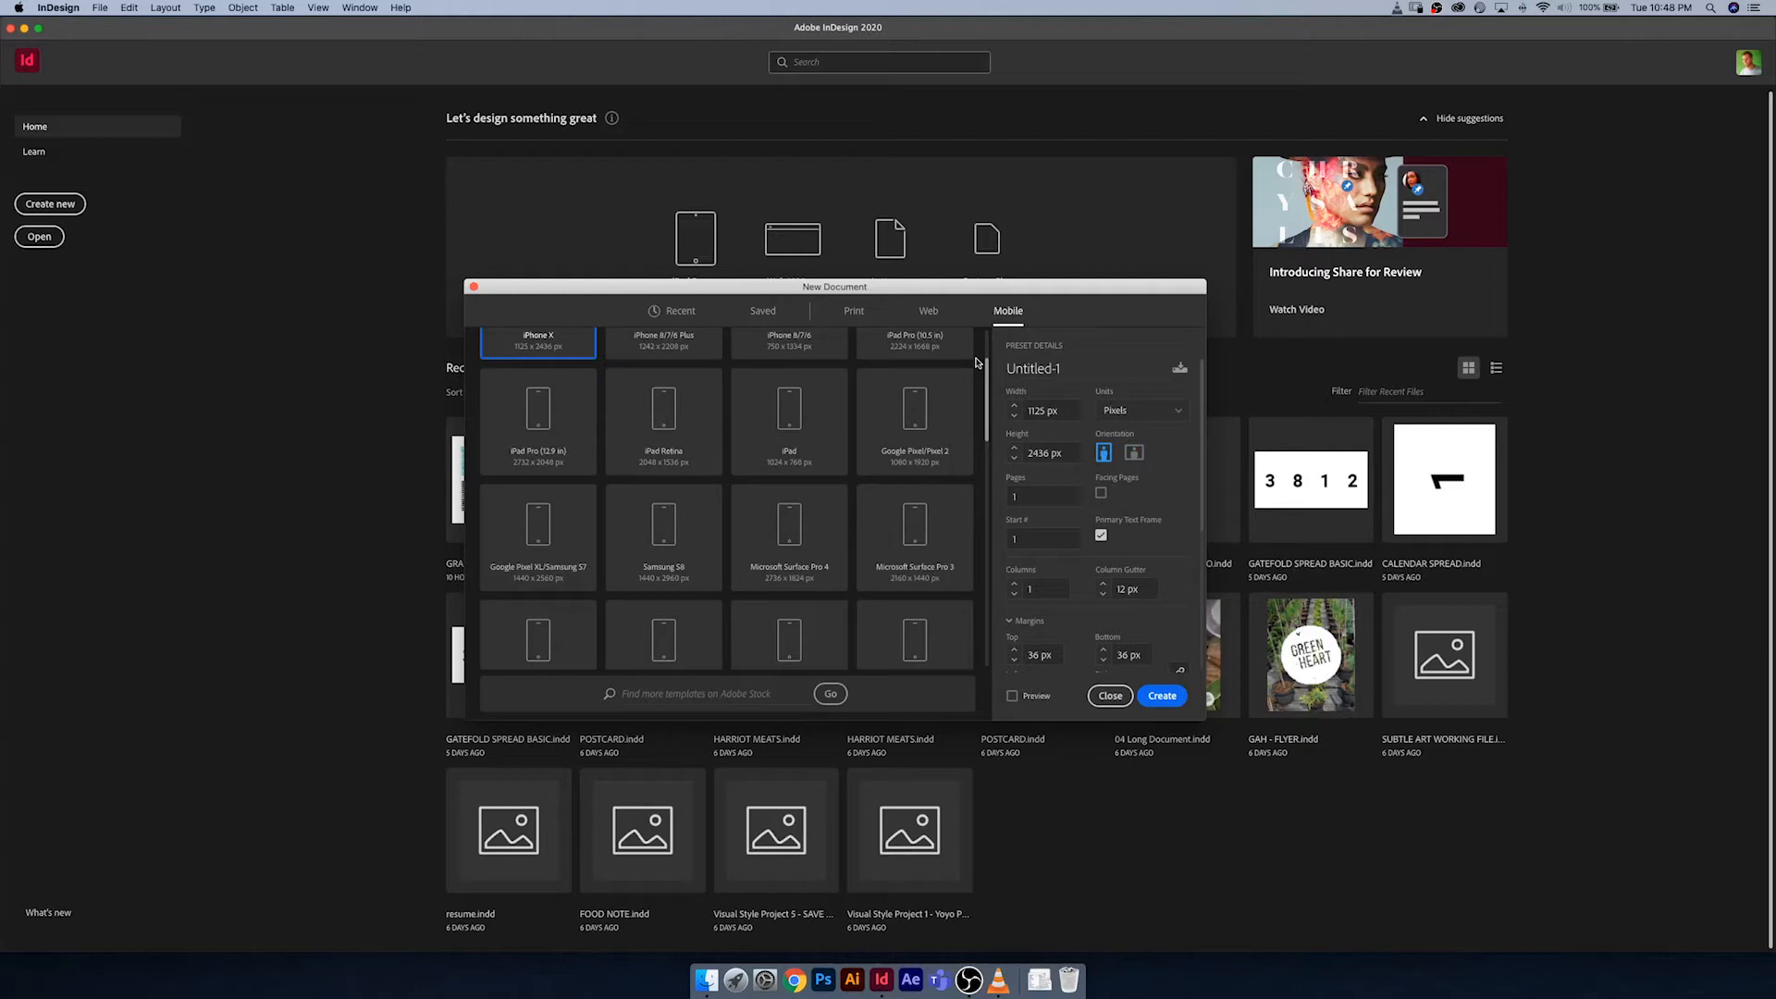
pyautogui.scroll(2, 976, 363)
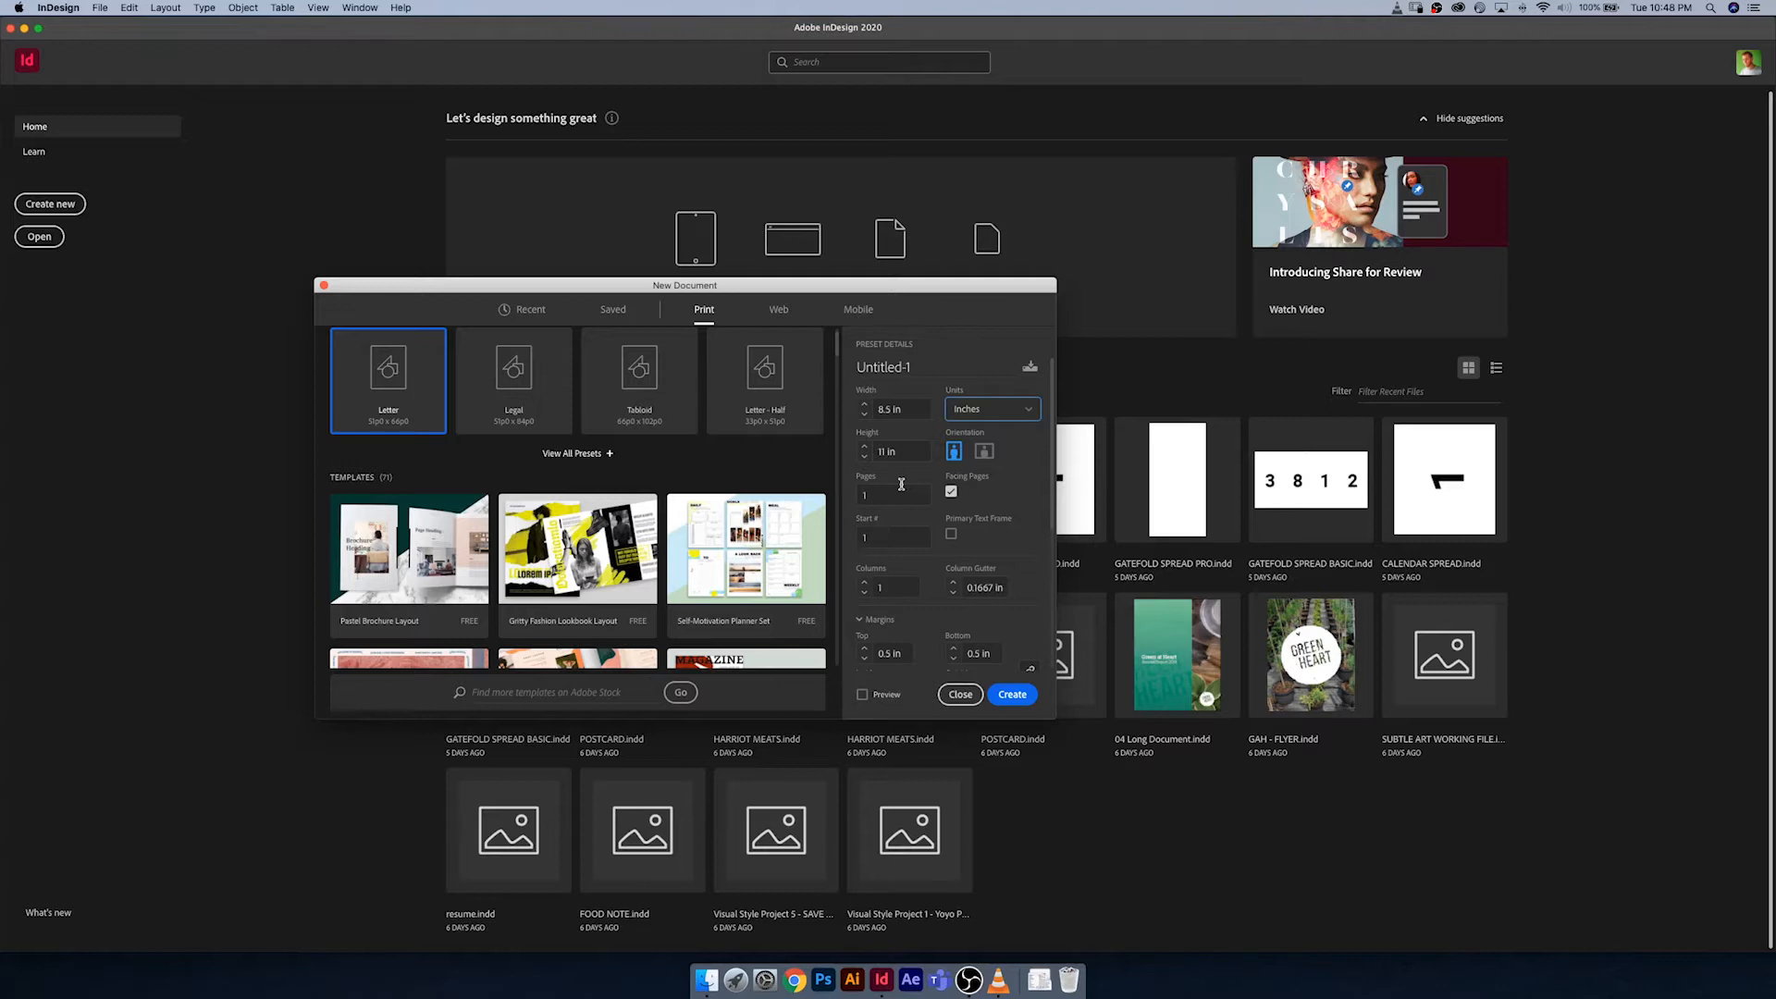
# Step: Include a primary text frame in the new Letter document's settings
pyautogui.click(951, 533)
pyautogui.scroll(-1, 979, 532)
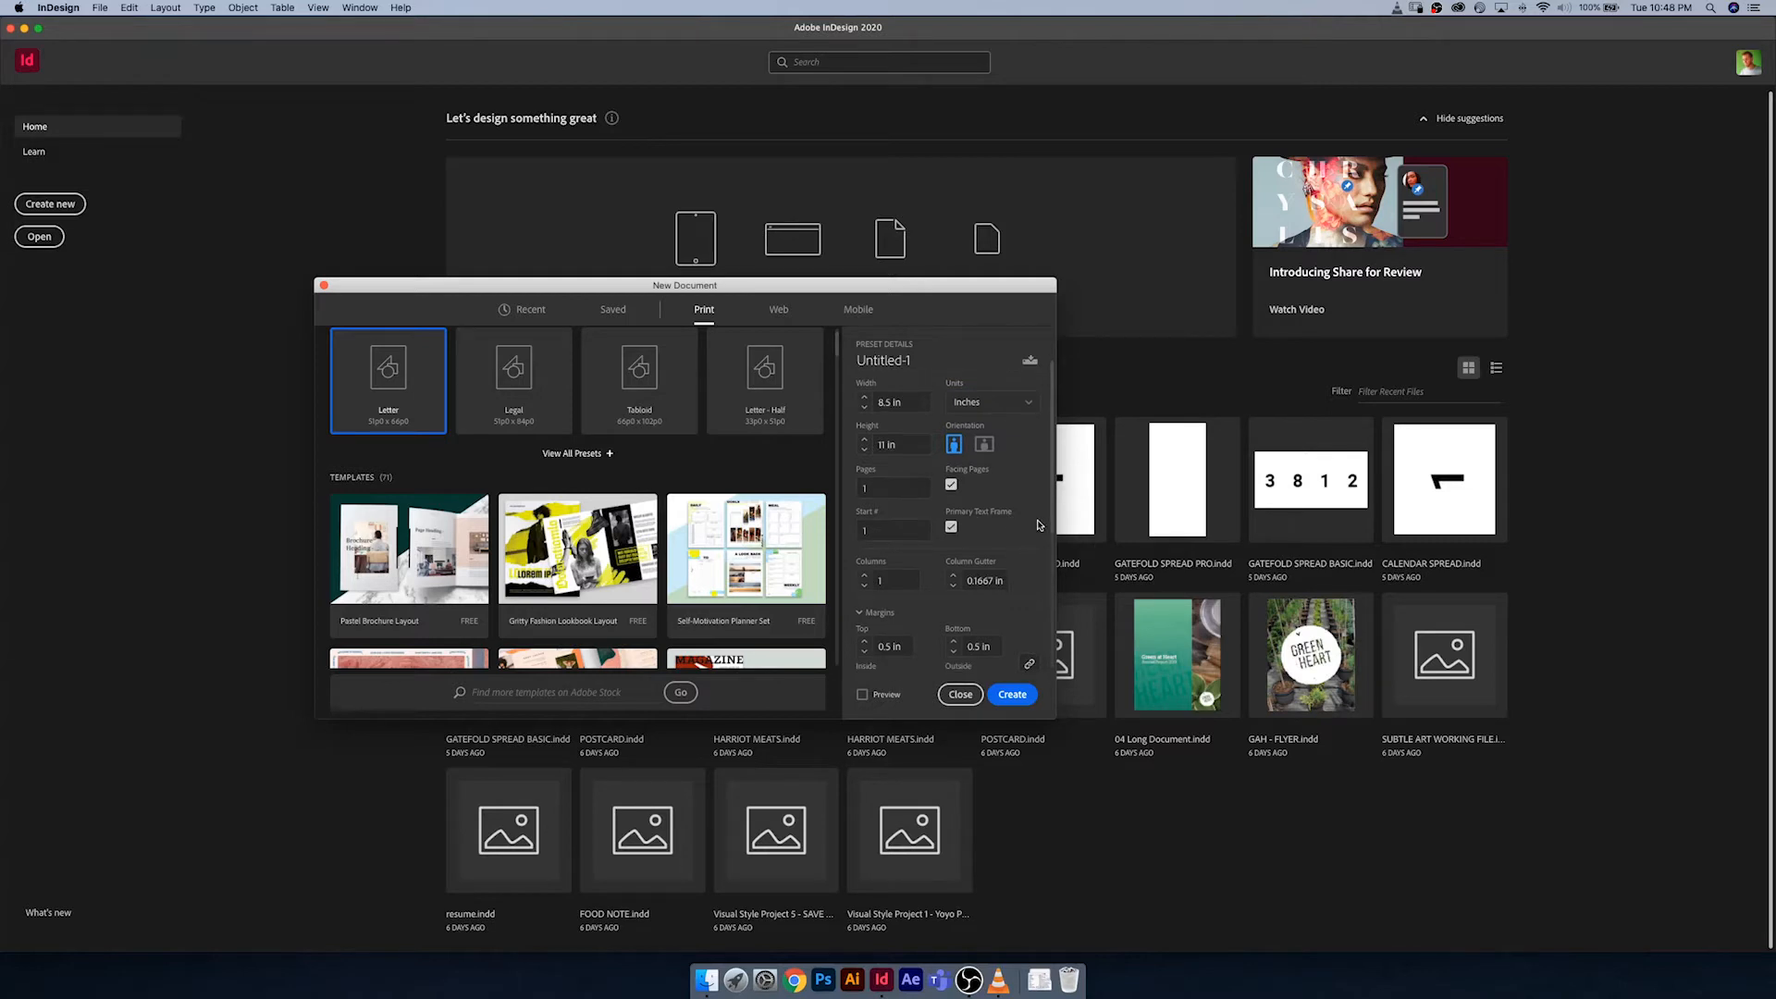
pyautogui.scroll(-1, 1040, 526)
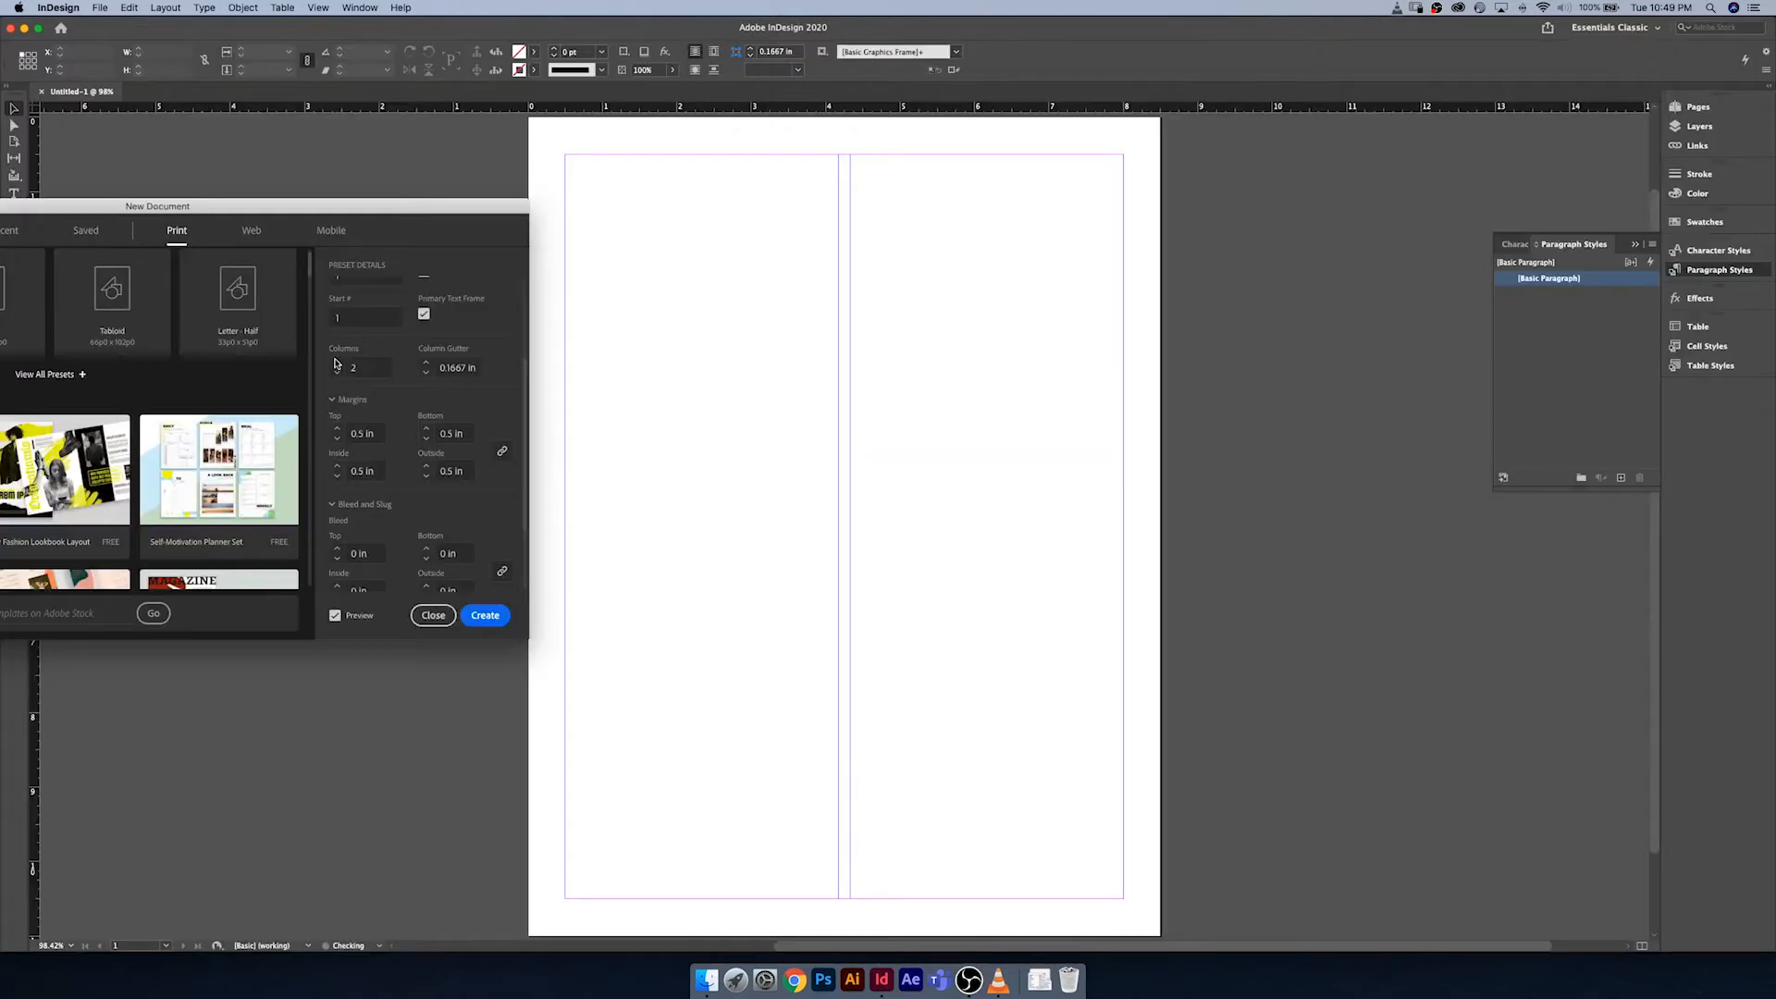
# Step: Set the document to 4 columns with a 0.25 in gutter and a 0.25 in bleed on all sides
pyautogui.click(337, 362)
pyautogui.click(337, 362)
pyautogui.click(425, 363)
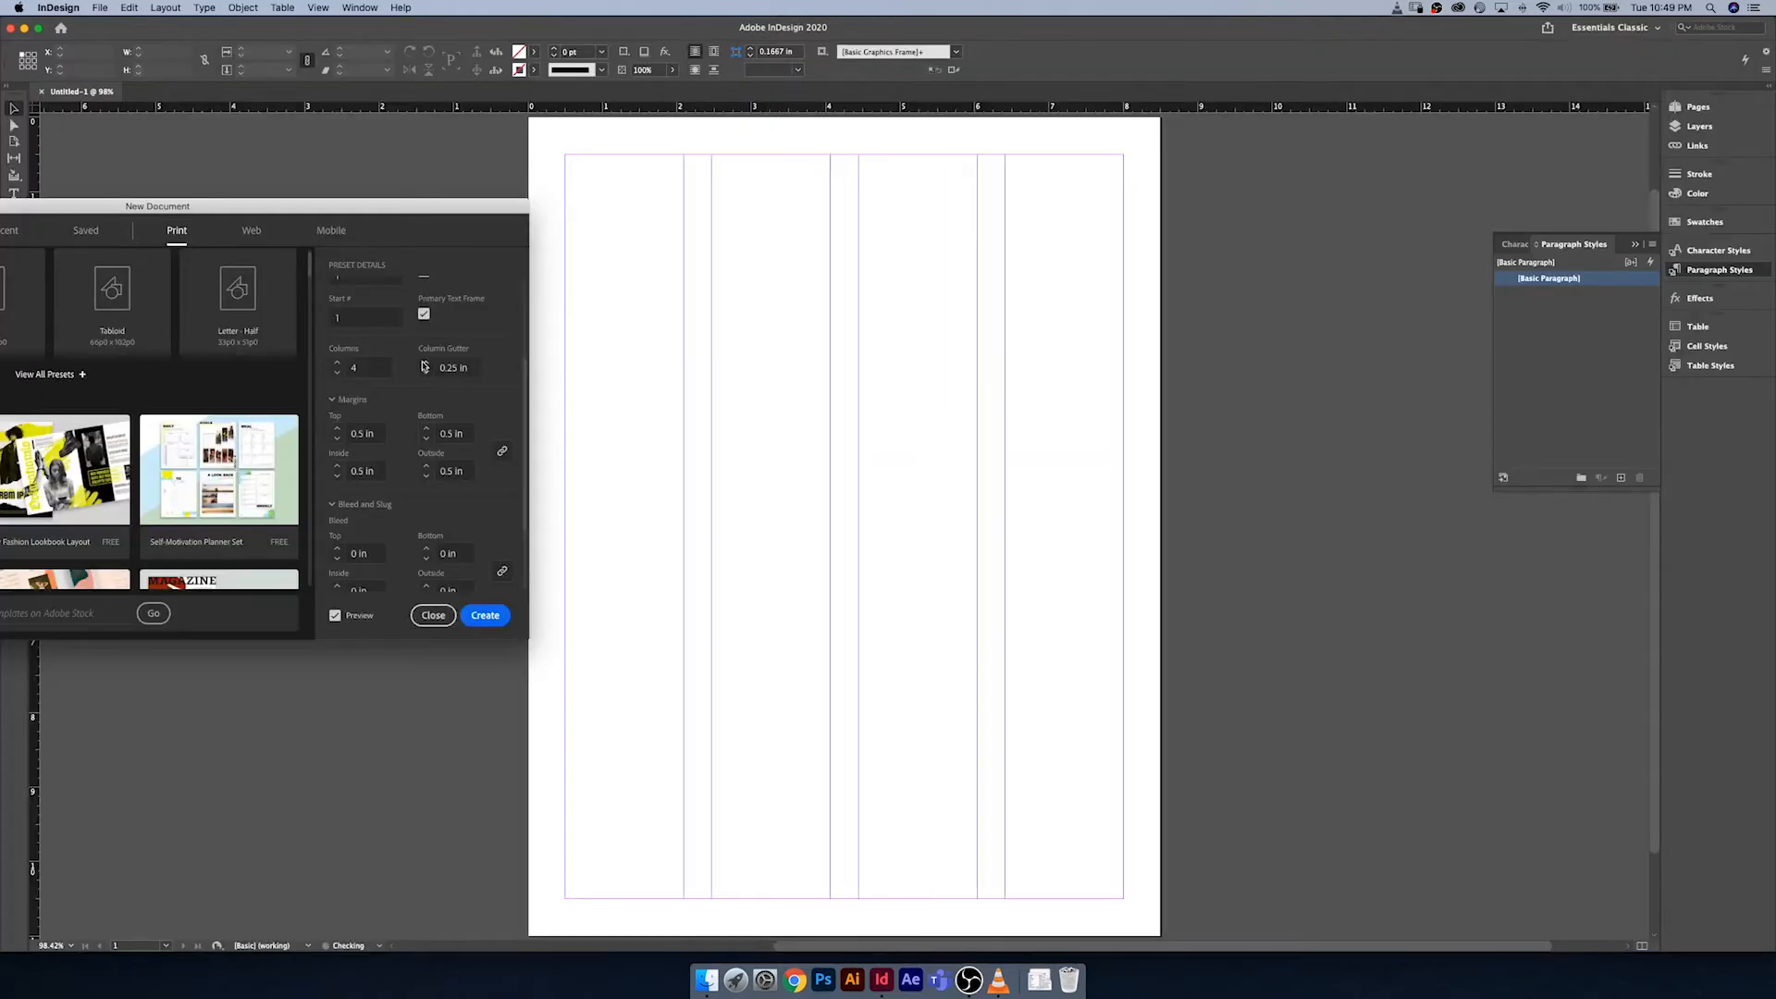
pyautogui.click(425, 363)
pyautogui.click(425, 362)
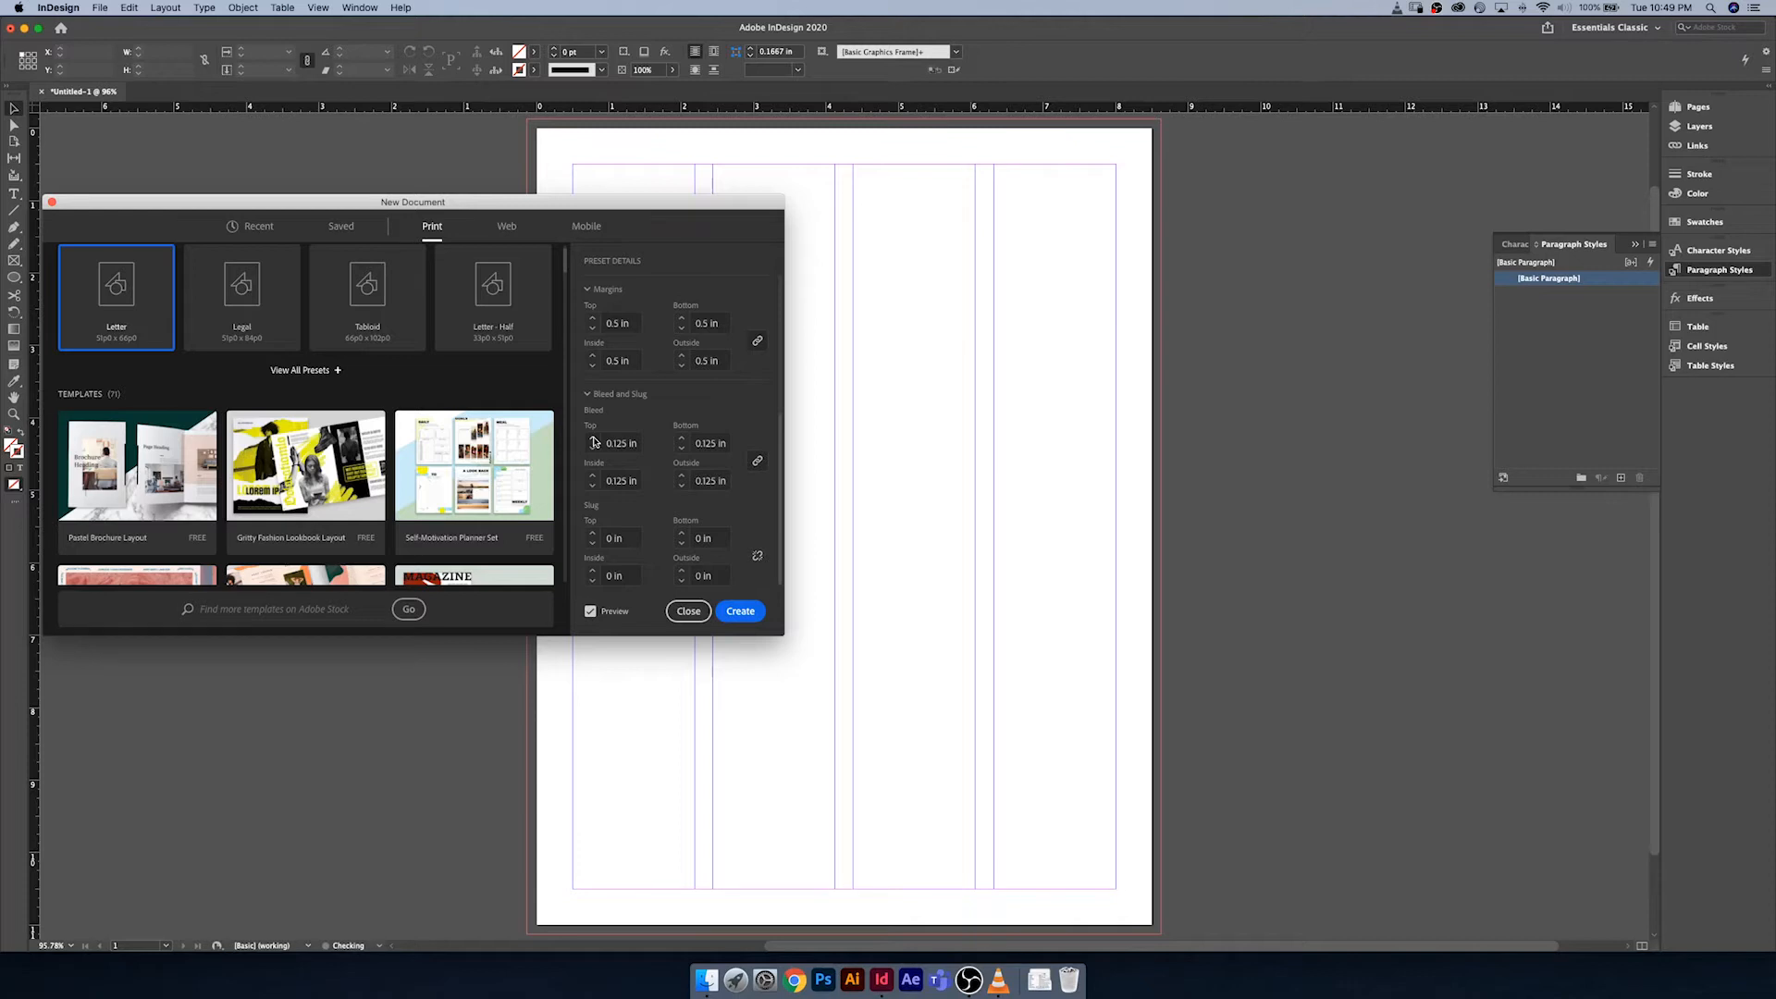
pyautogui.click(593, 438)
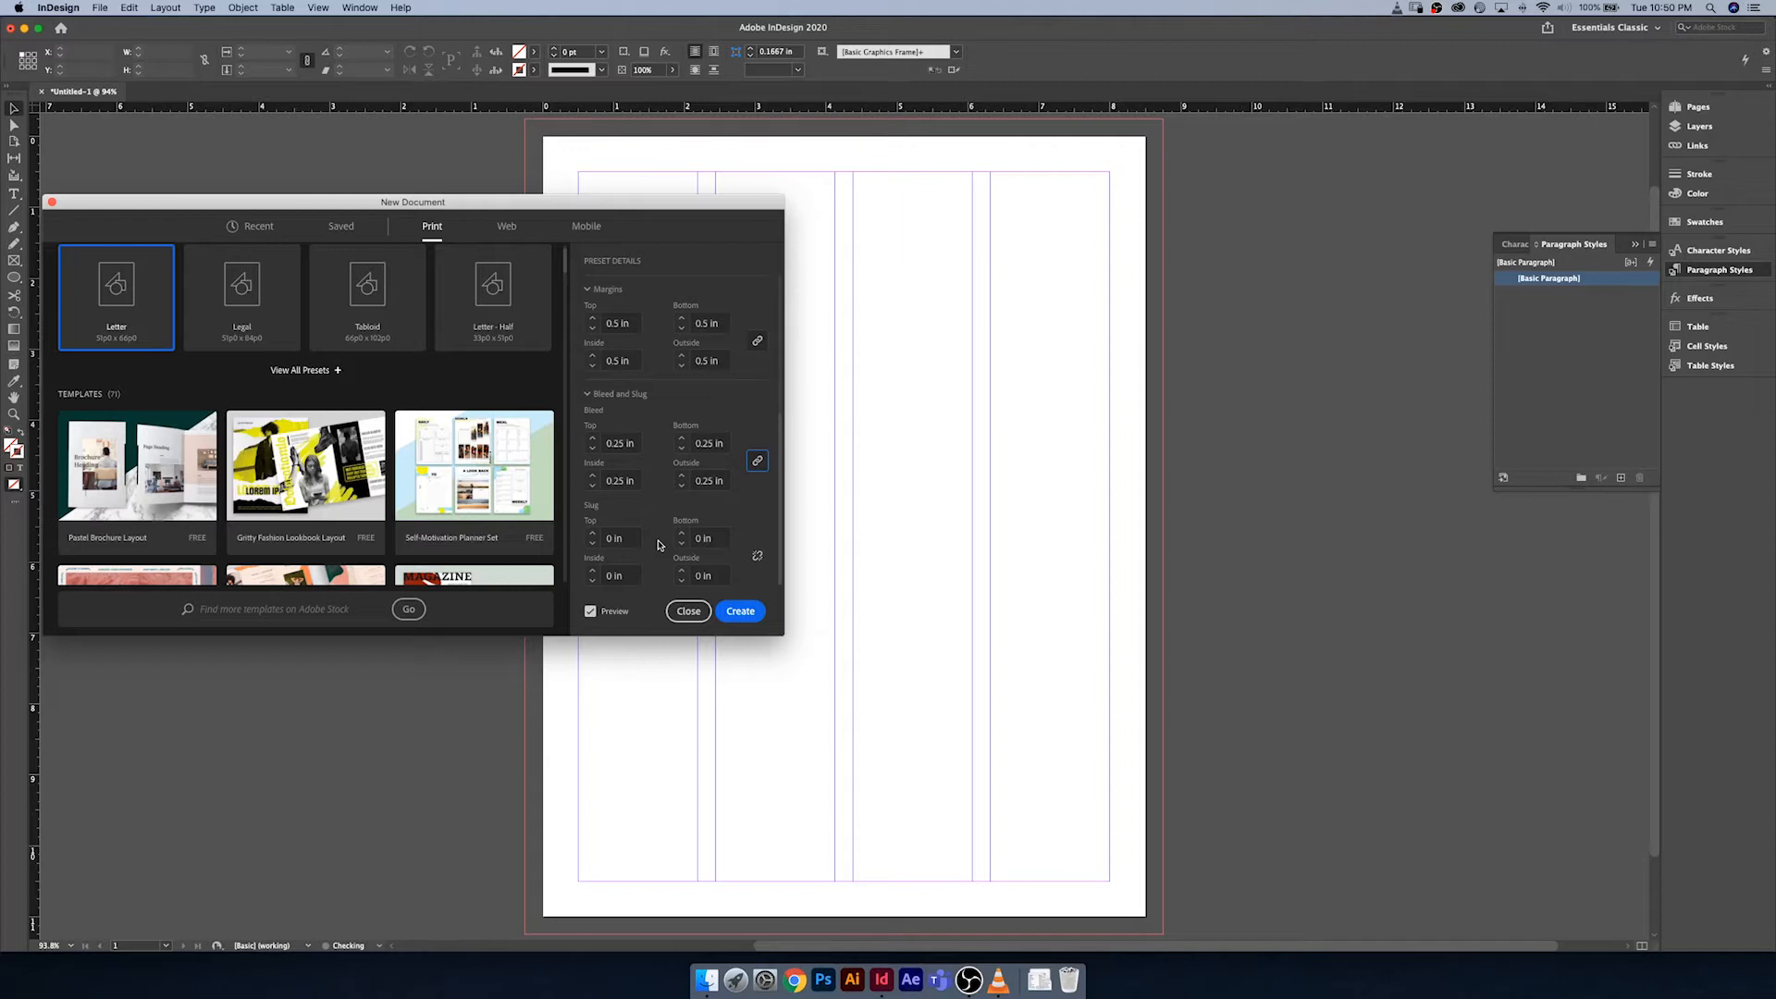
# Step: Name the new document Test and create it
pyautogui.scroll(5, 720, 371)
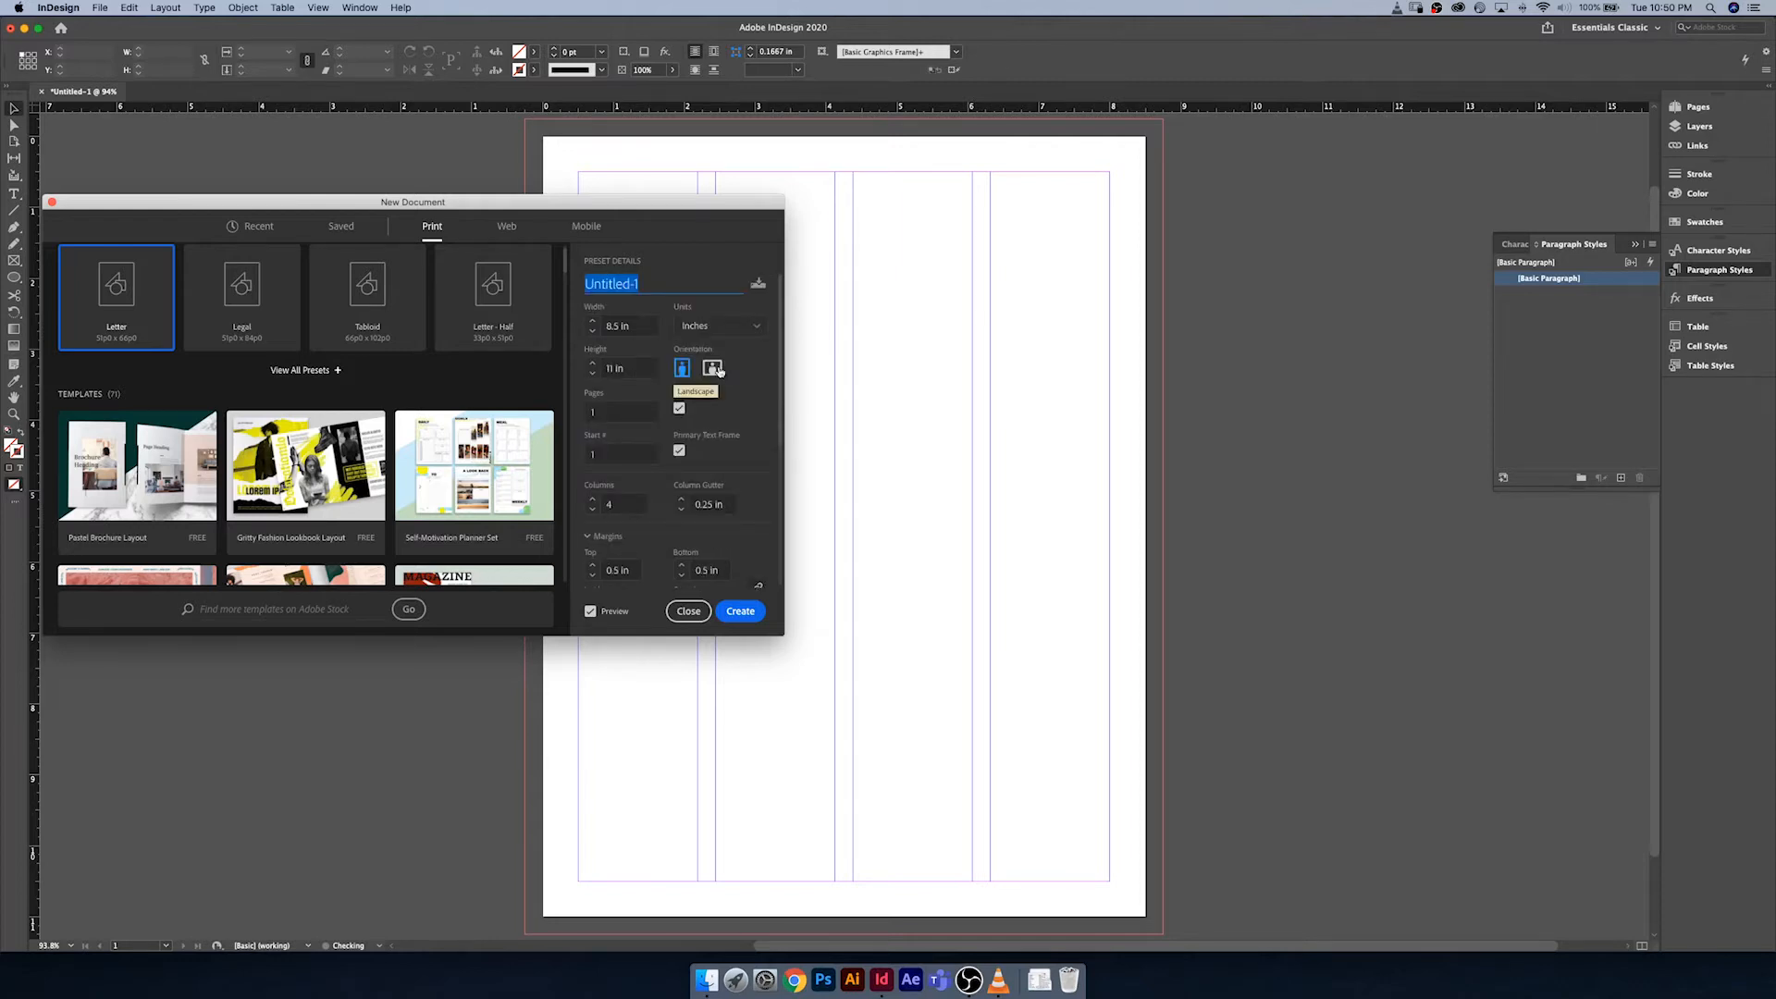
pyautogui.write('Test')
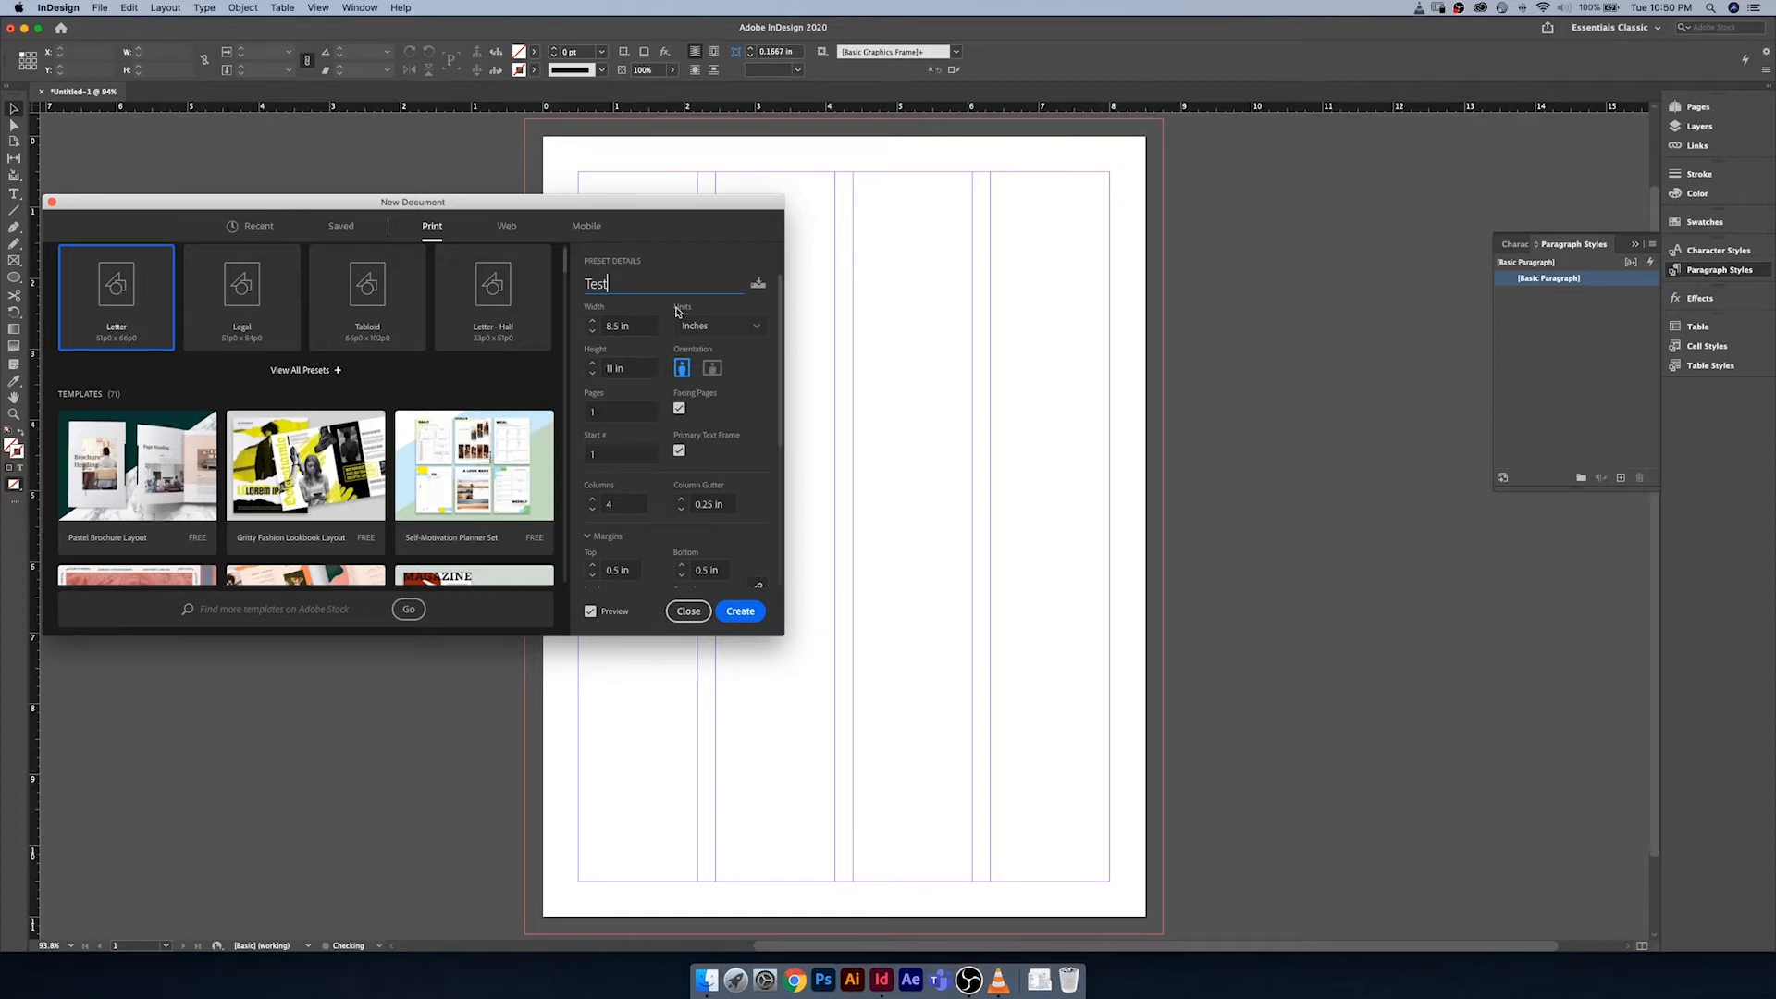
pyautogui.moveTo(458, 208); pyautogui.dragTo(874, 294)
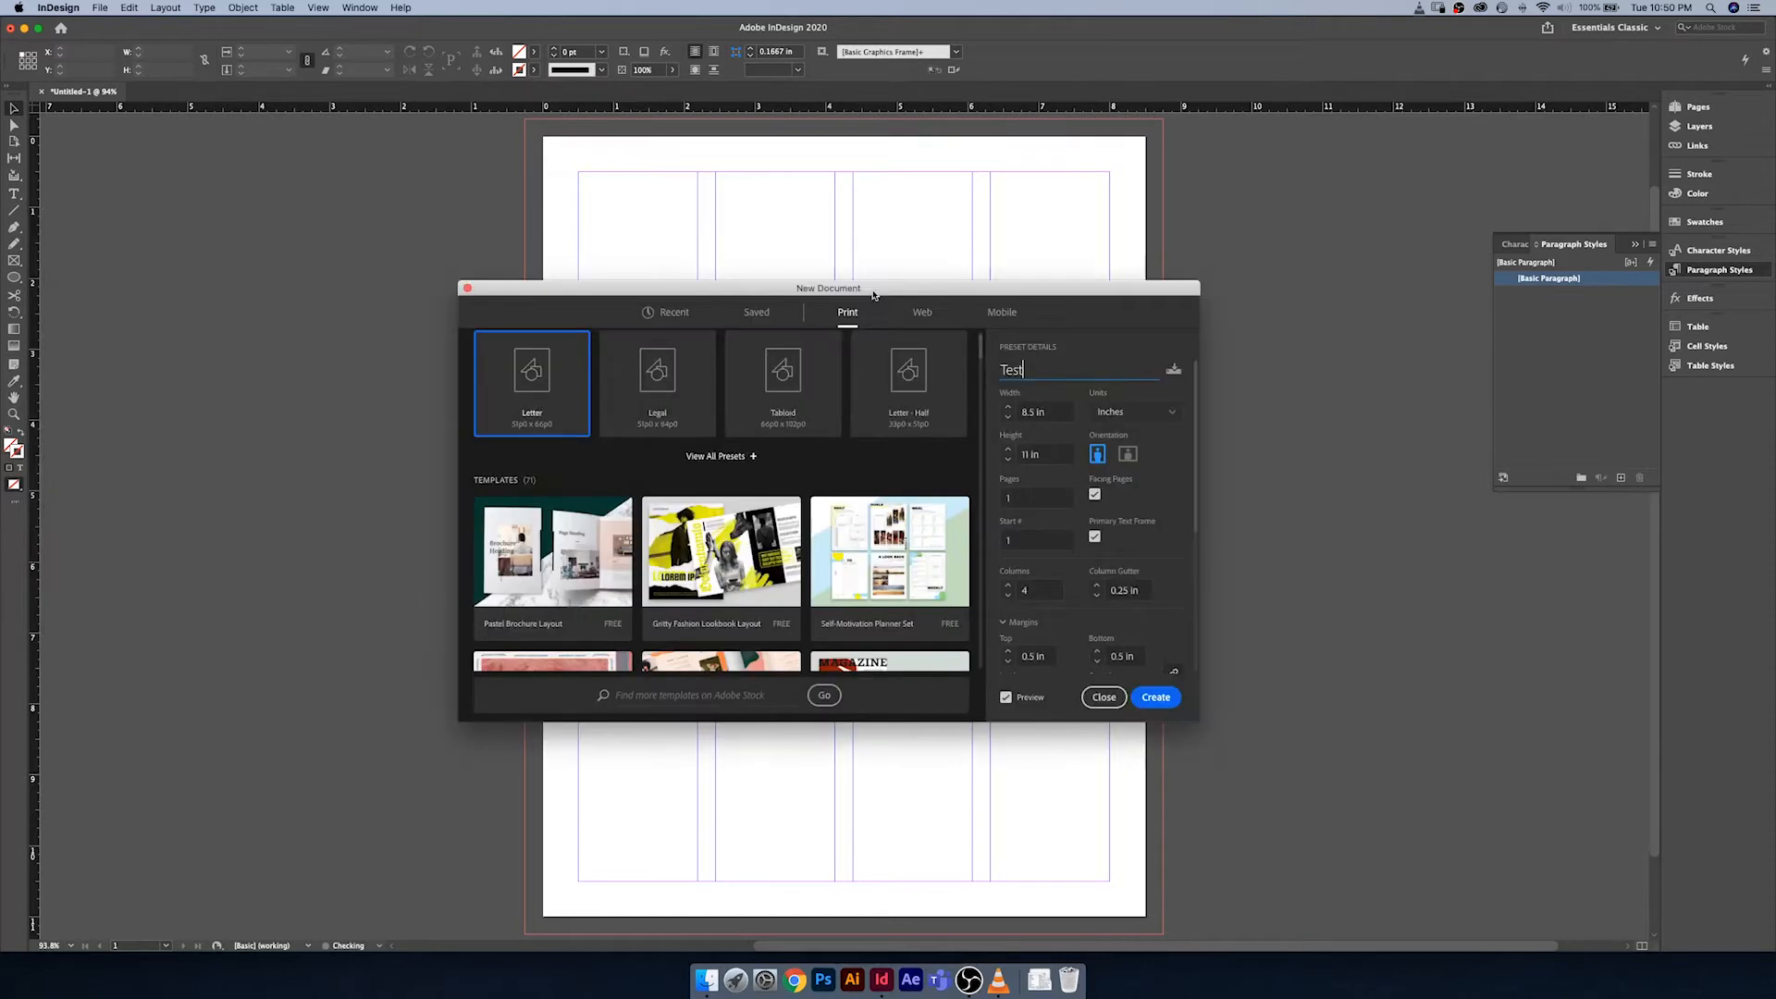
pyautogui.click(1157, 697)
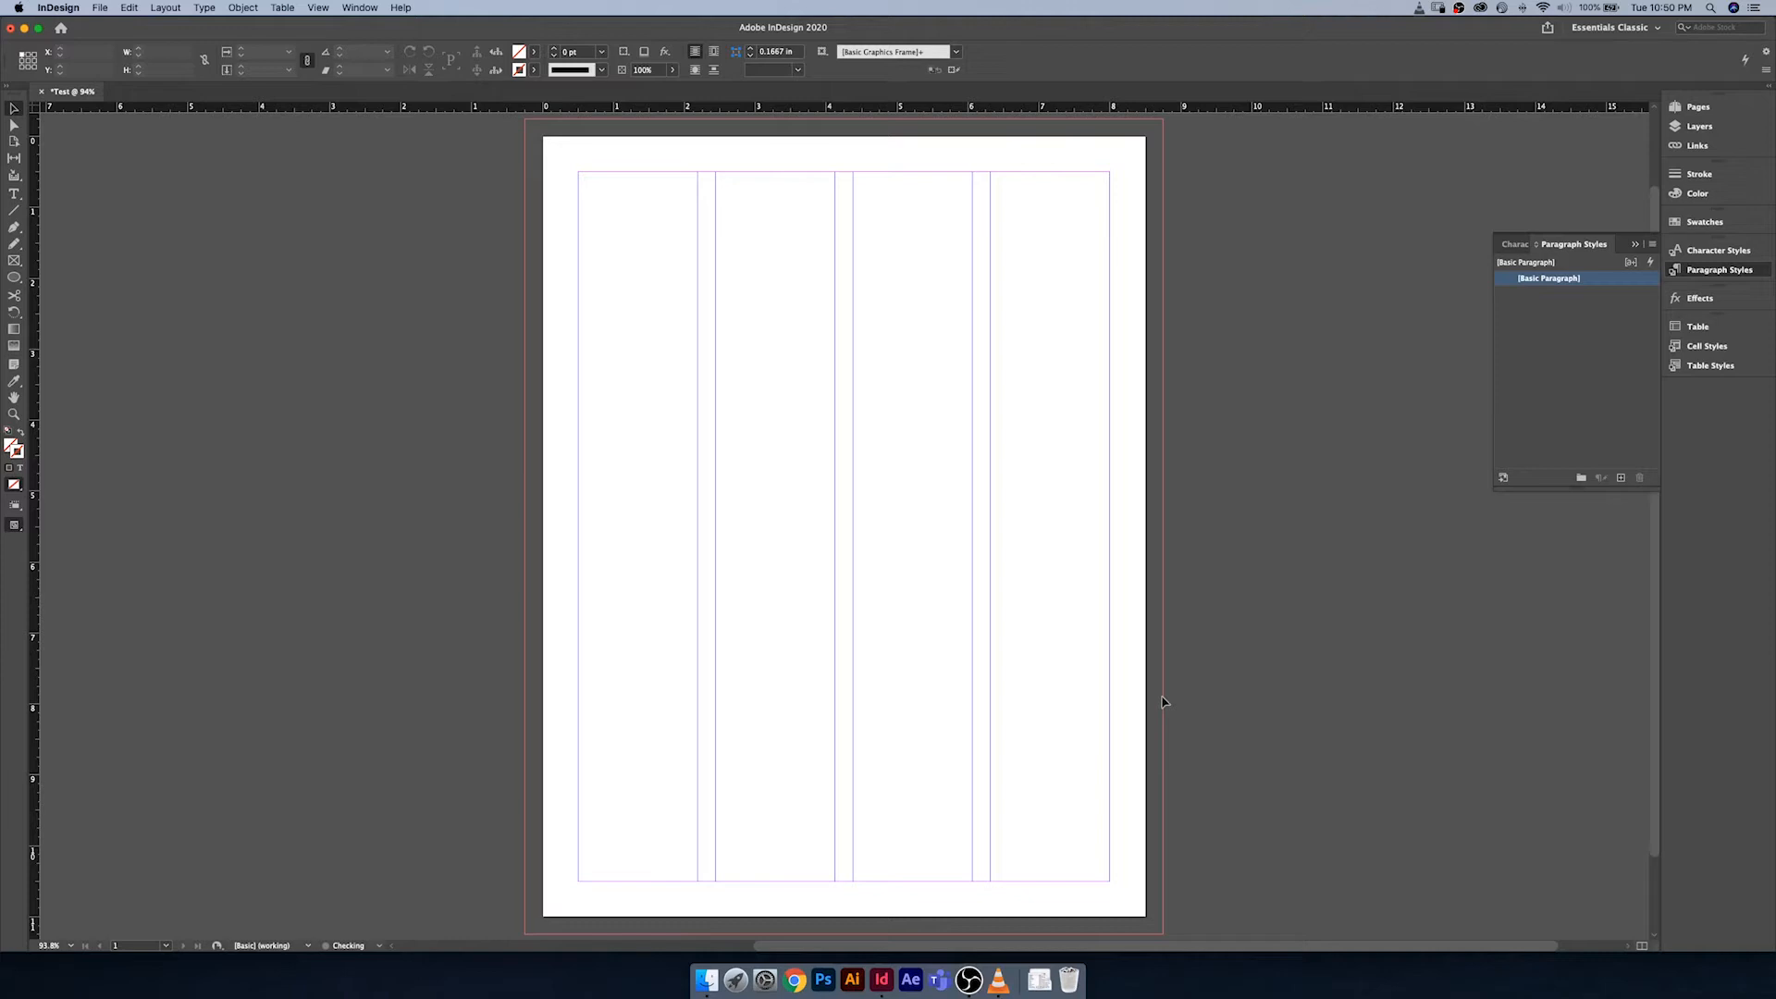
# Step: Fill the page's primary text frame with placeholder text and collapse the open paragraph styles list
pyautogui.press('t')
pyautogui.rightClick(619, 226)
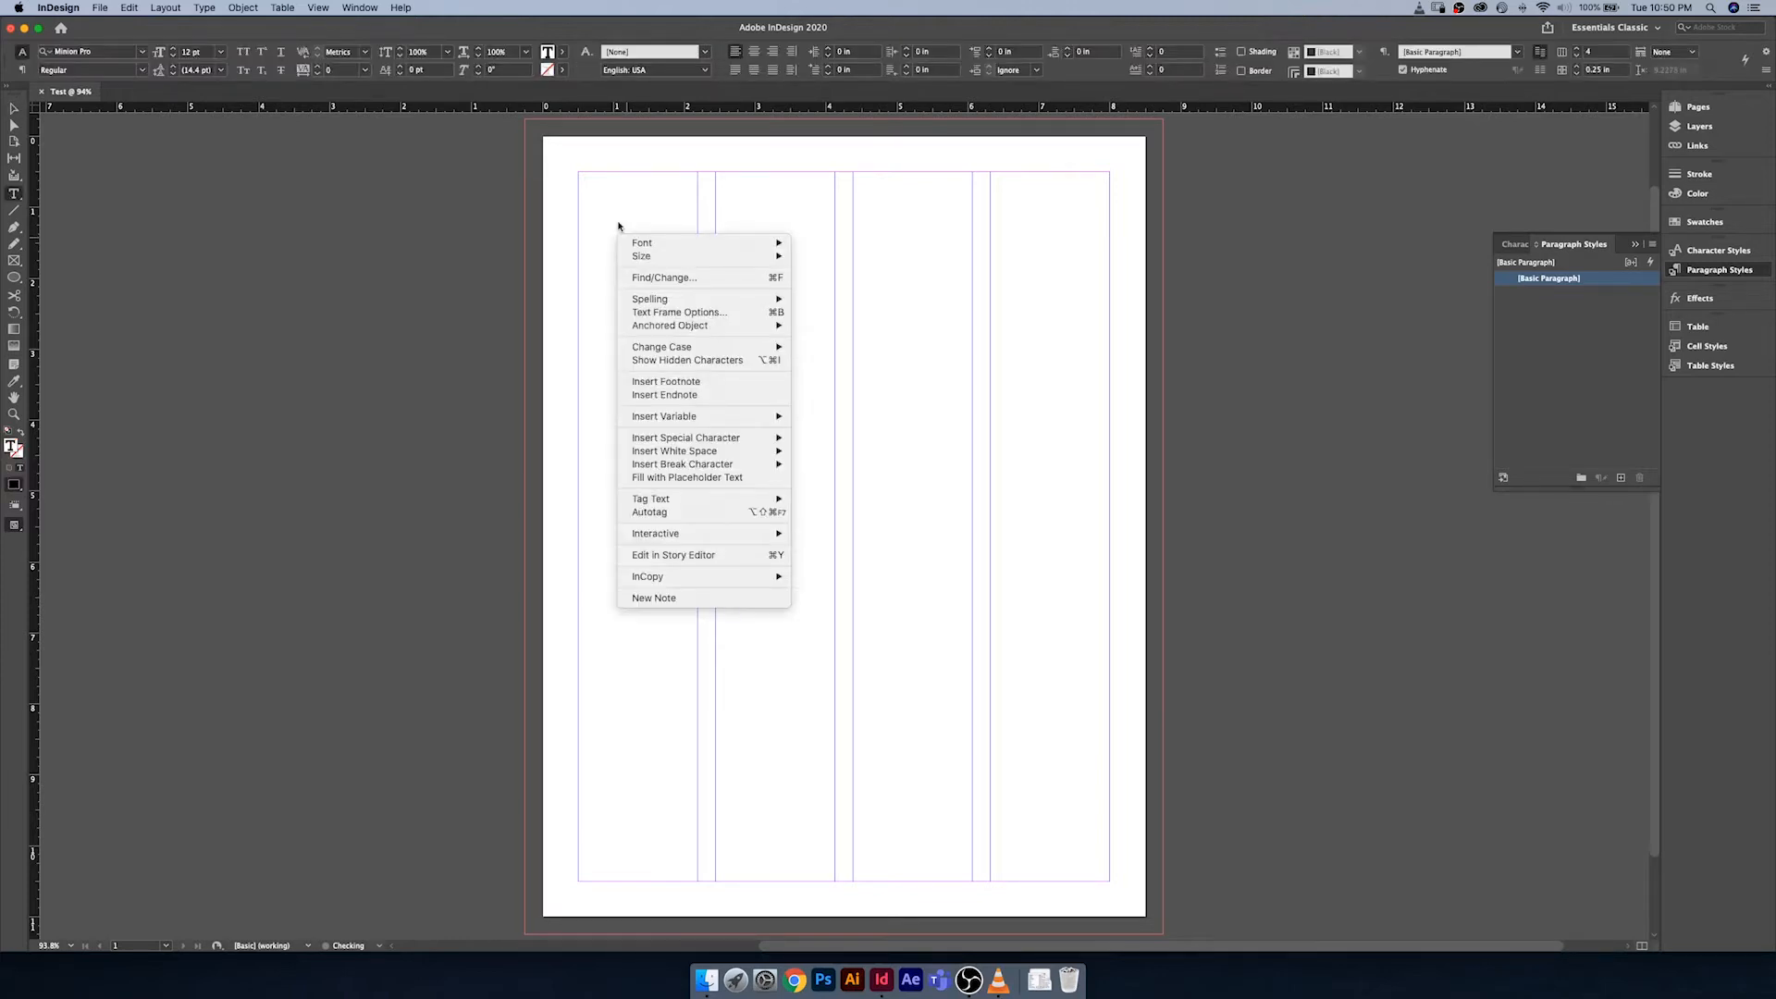
pyautogui.click(726, 476)
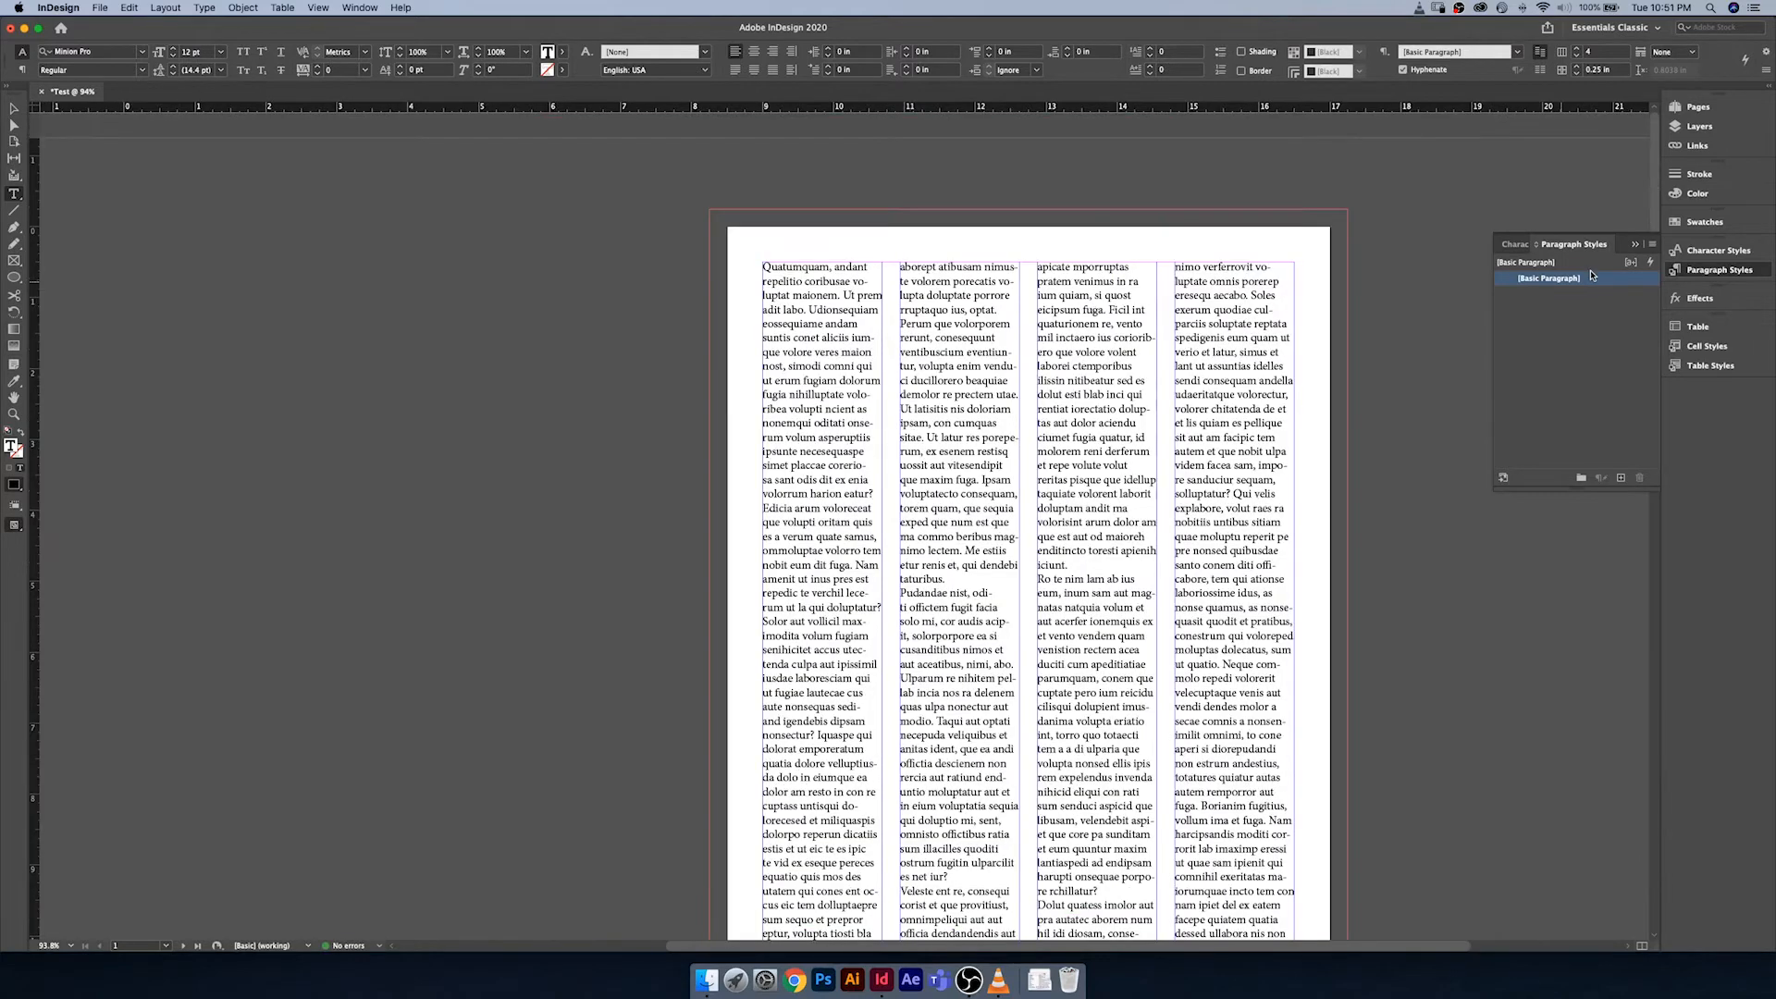
pyautogui.click(1701, 271)
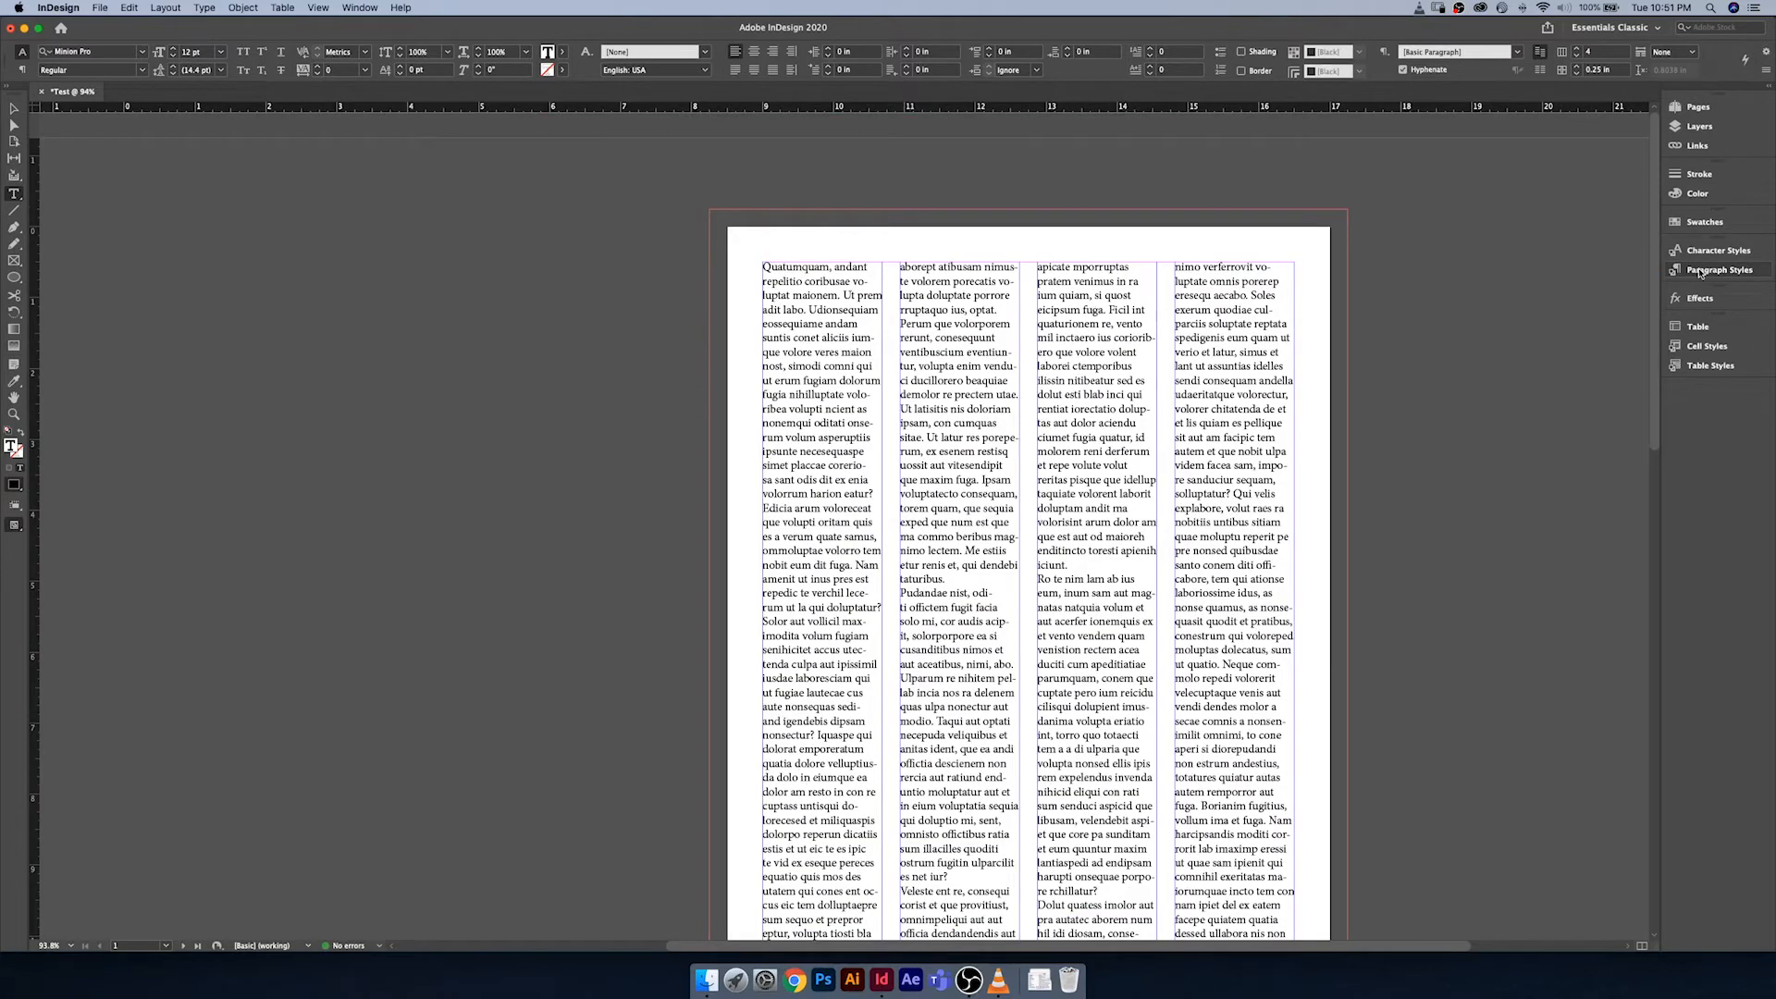
# Step: Delete the placeholder text from the lower third column through the fourth, and lower the text frame's upper edge to about 3 in
pyautogui.moveTo(1176, 267); pyautogui.dragTo(1275, 902)
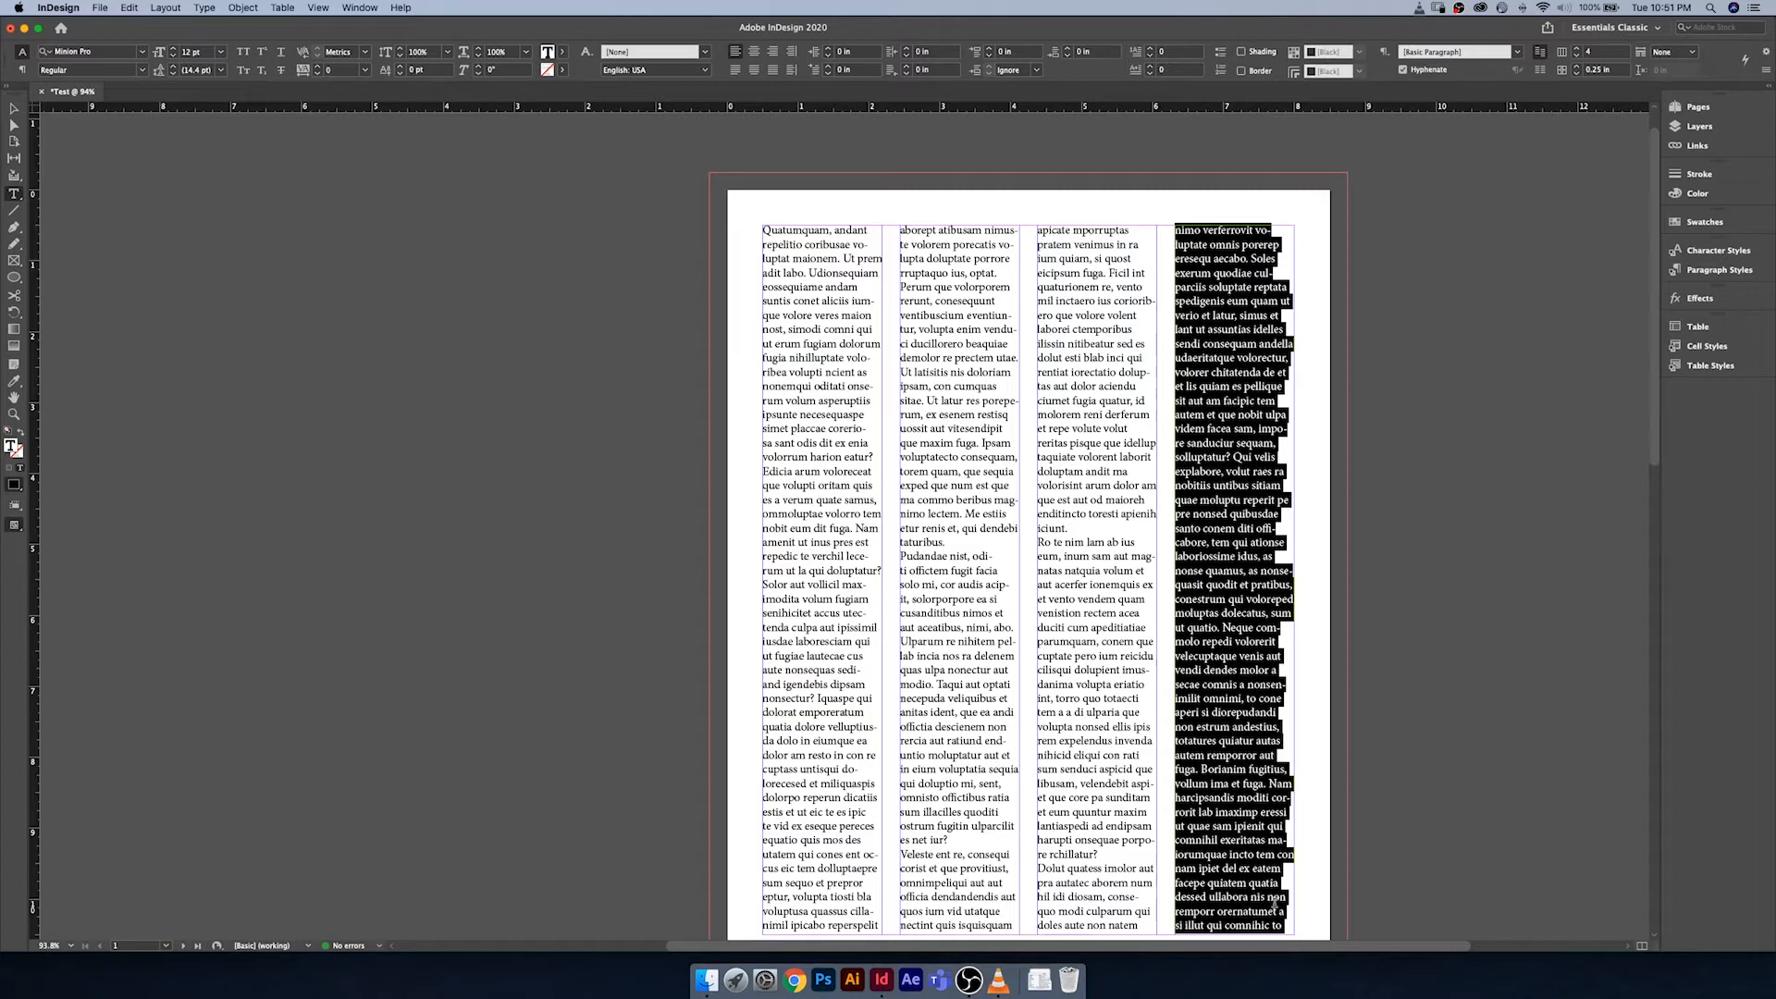
pyautogui.press('BackSpace')
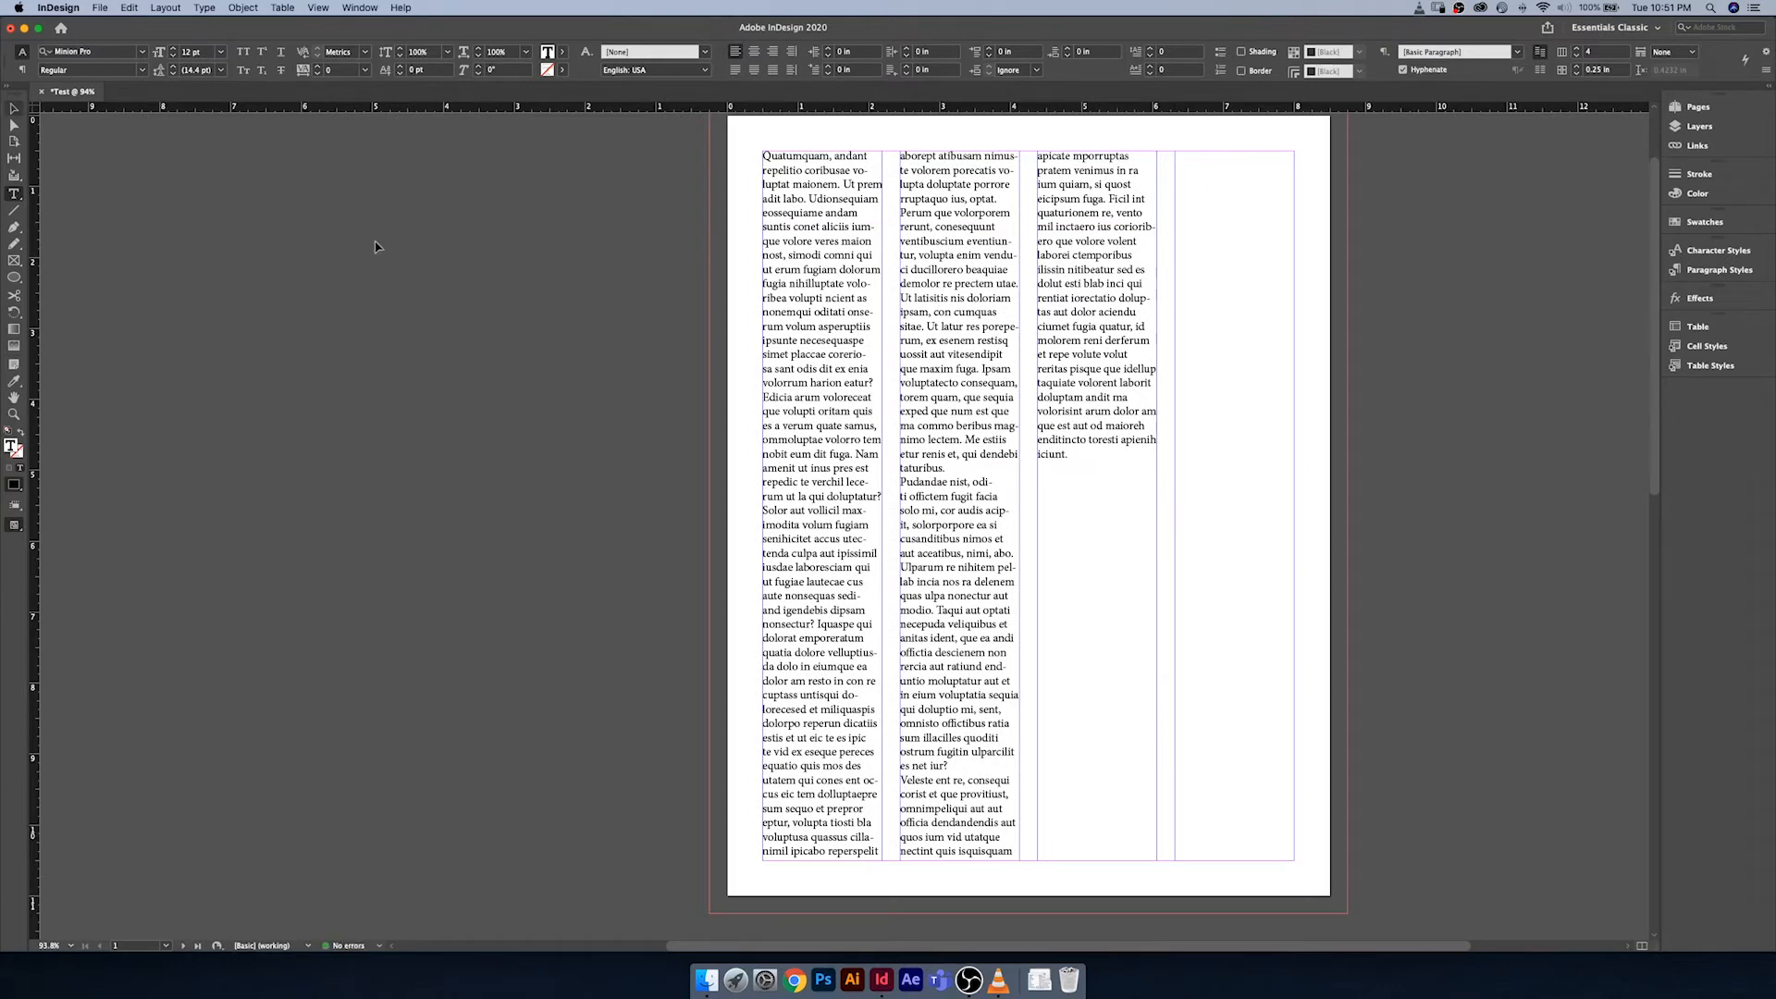
pyautogui.press('Escape')
pyautogui.moveTo(1027, 151); pyautogui.dragTo(1040, 327)
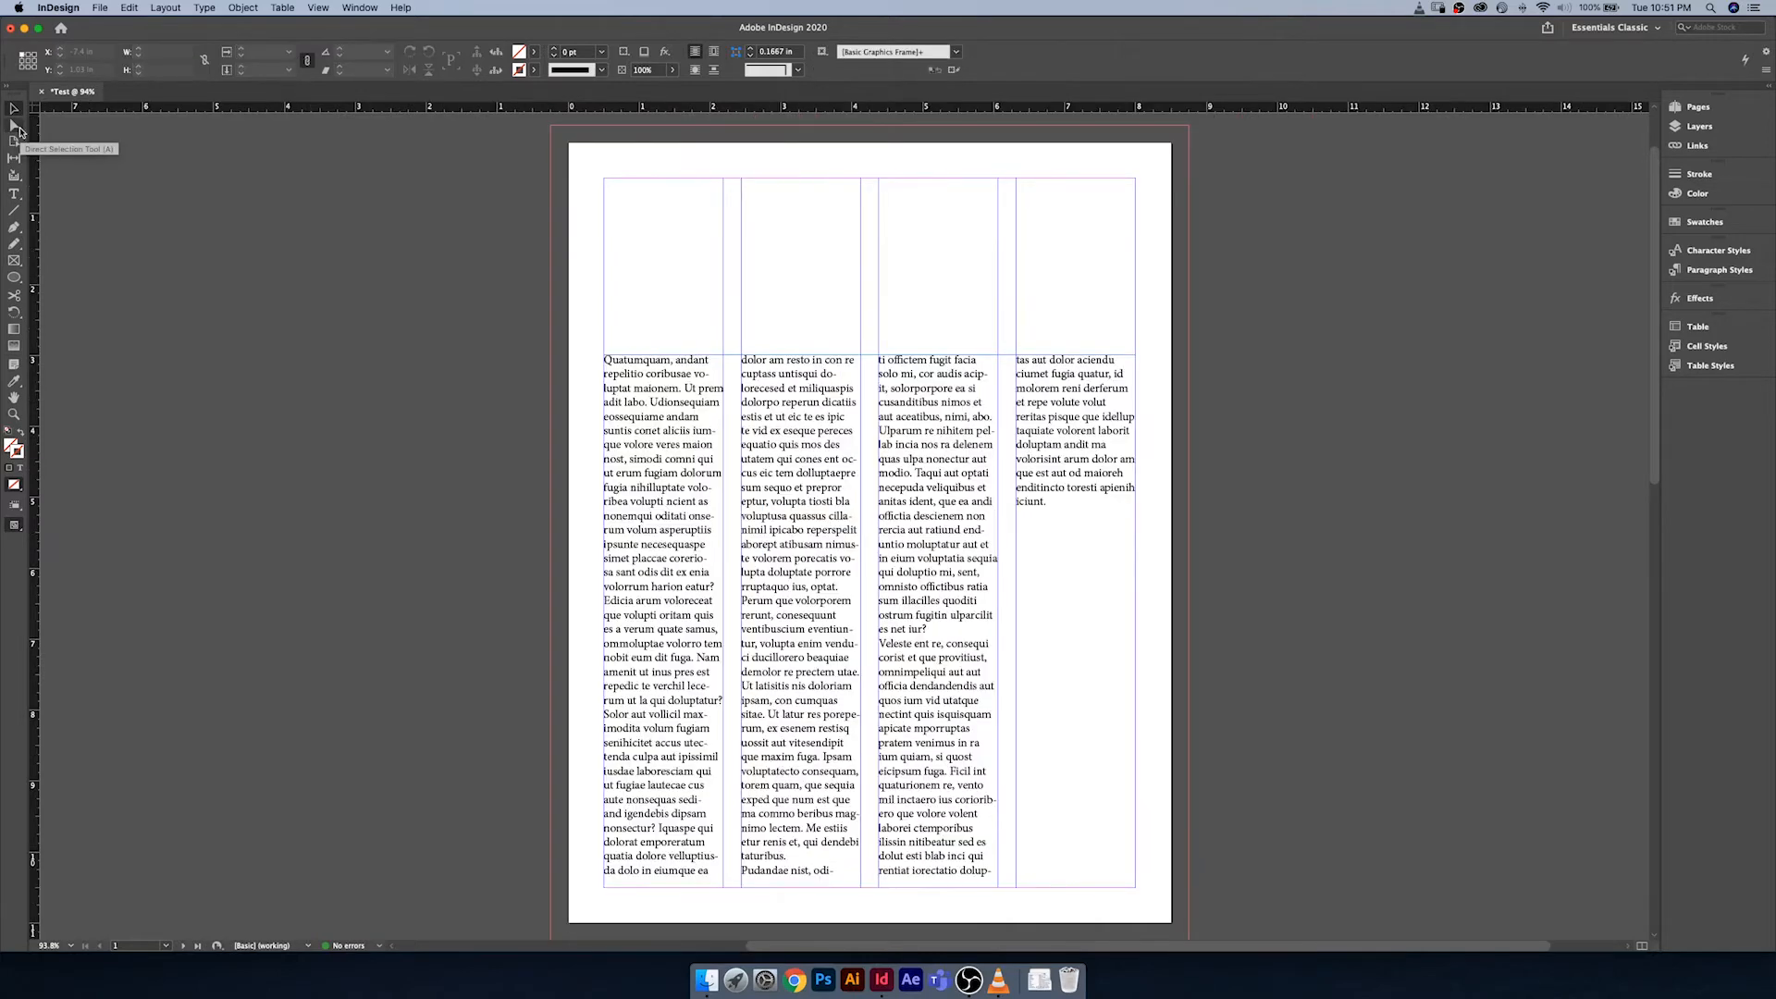
# Step: Create a text frame in the empty area above the columns and enter a one-line greeting ending with an exclamation mark
pyautogui.click(14, 195)
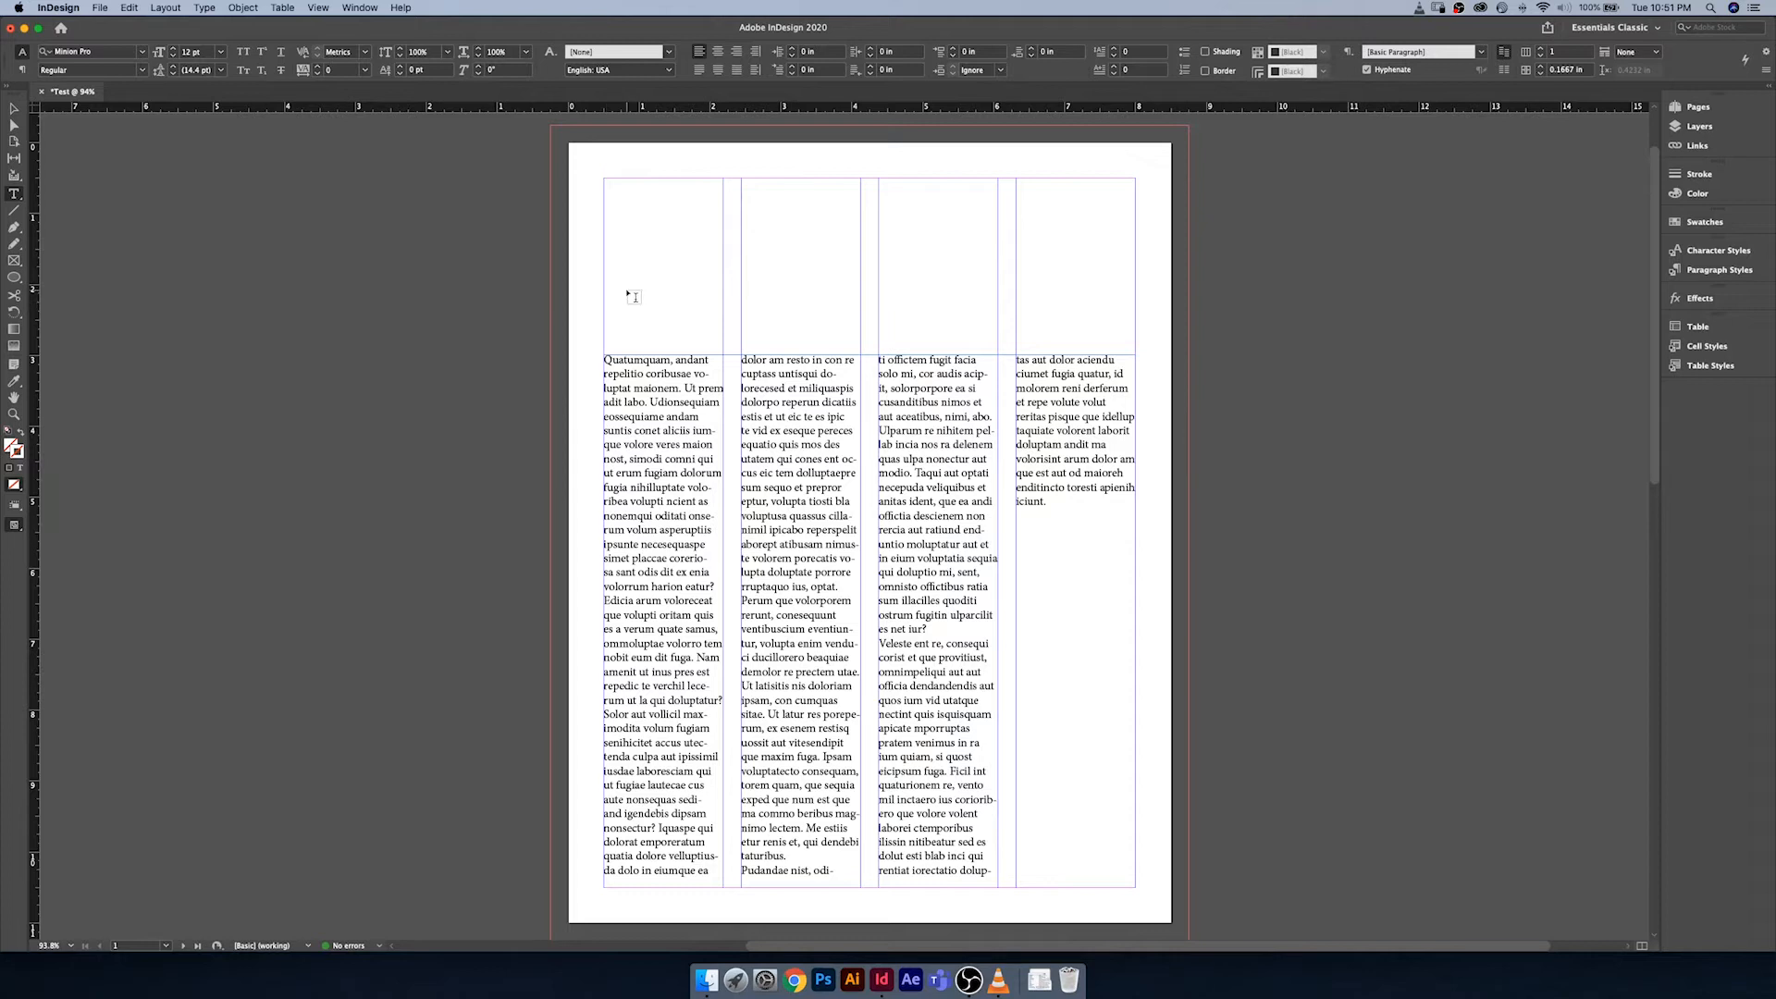
pyautogui.click(609, 361)
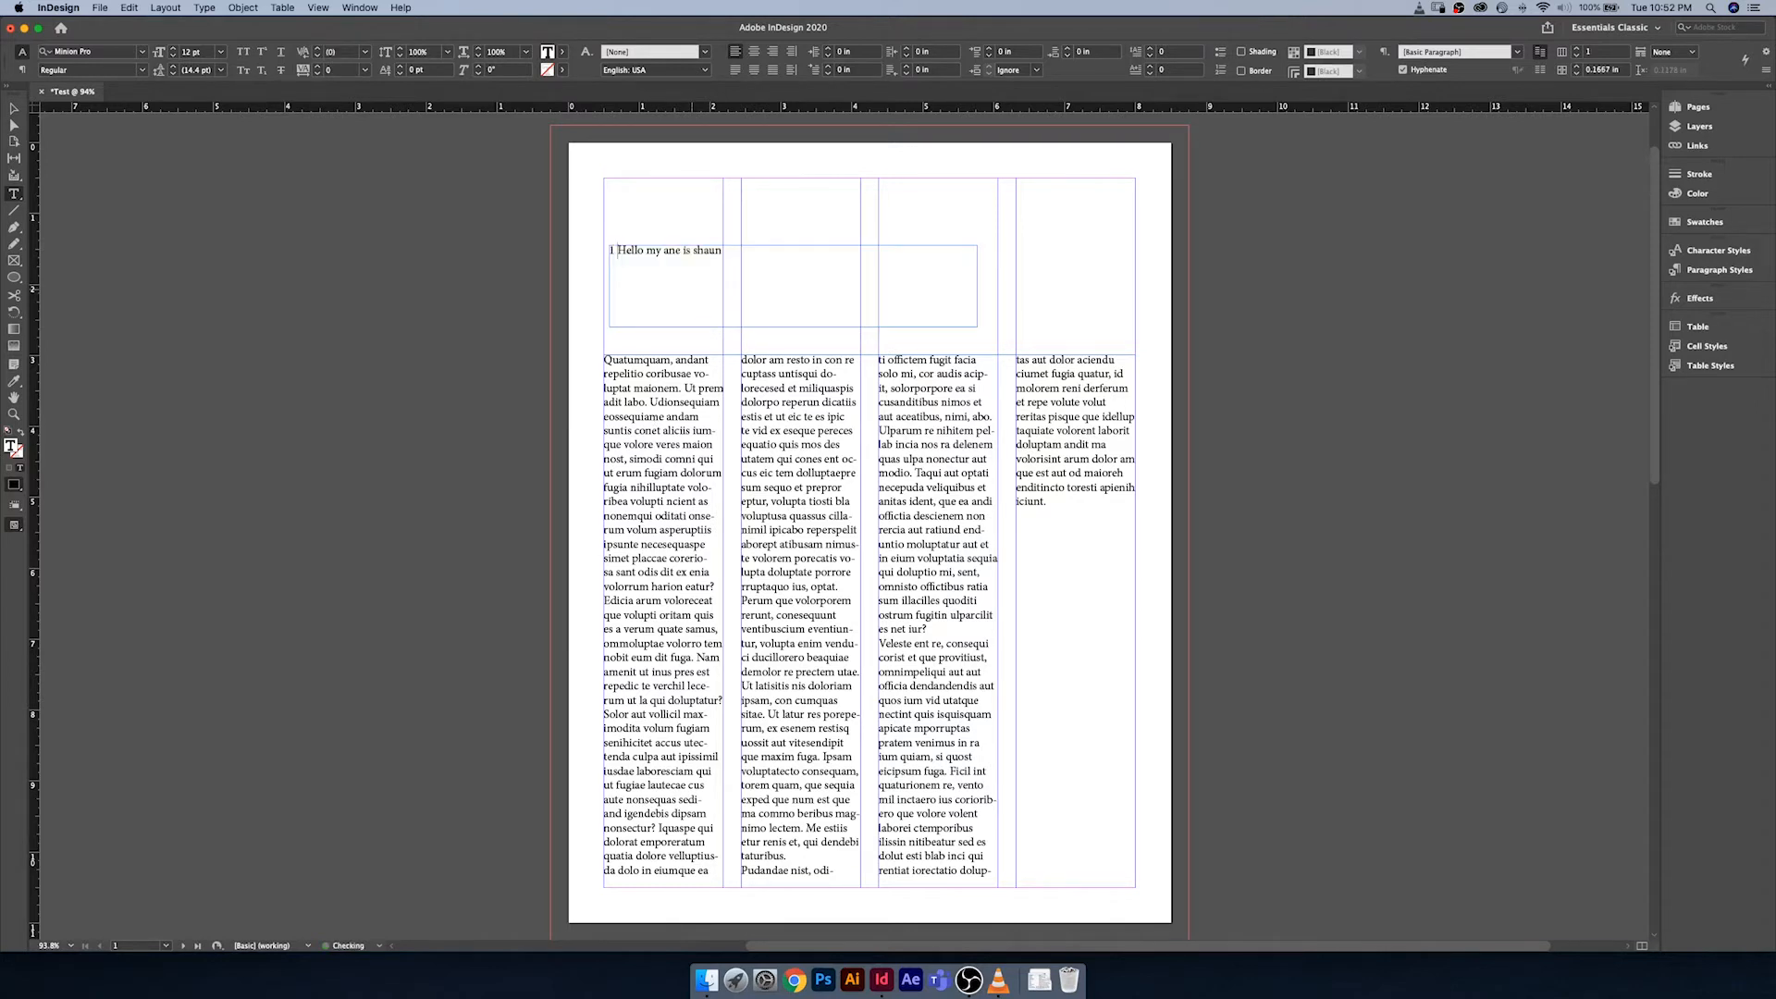
pyautogui.press('super+z')
pyautogui.write('!')
pyautogui.moveTo(14, 193); pyautogui.dragTo(106, 228)
# Step: Draw a horizontal line about 3.8 in long beneath the greeting and set its stroke weight to 4 pt
pyautogui.click(14, 211)
pyautogui.moveTo(609, 268); pyautogui.dragTo(879, 268)
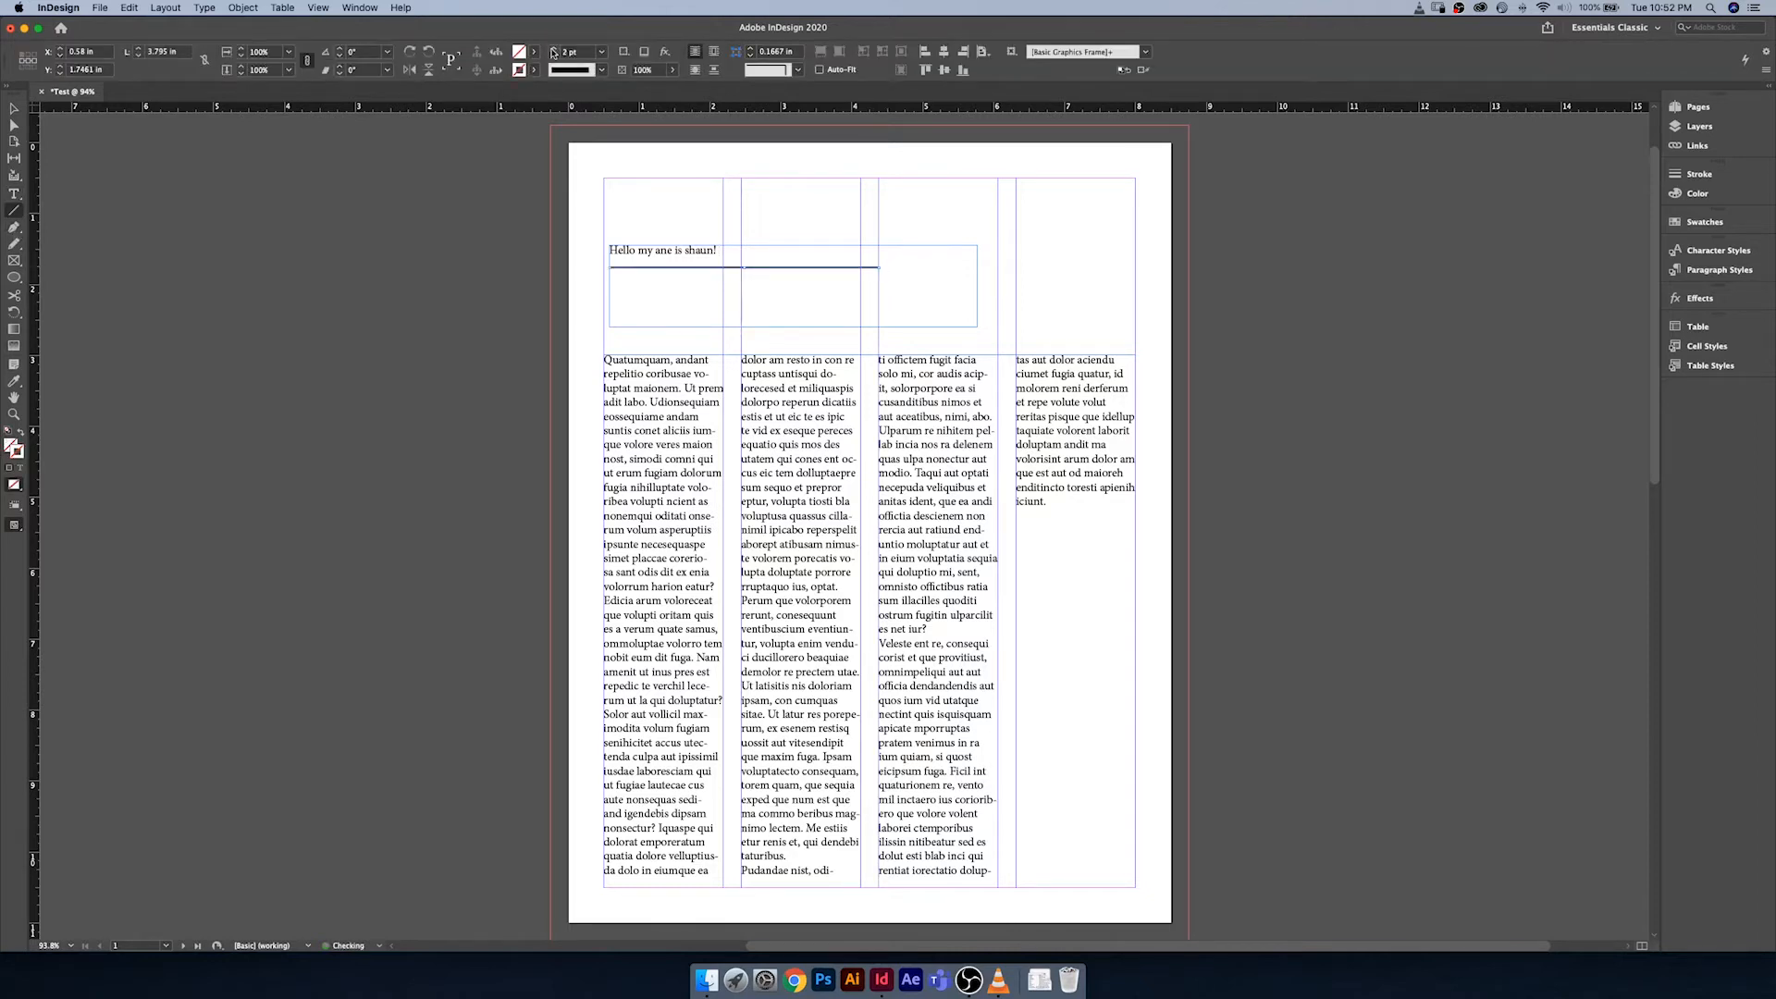
pyautogui.click(553, 50)
pyautogui.click(553, 49)
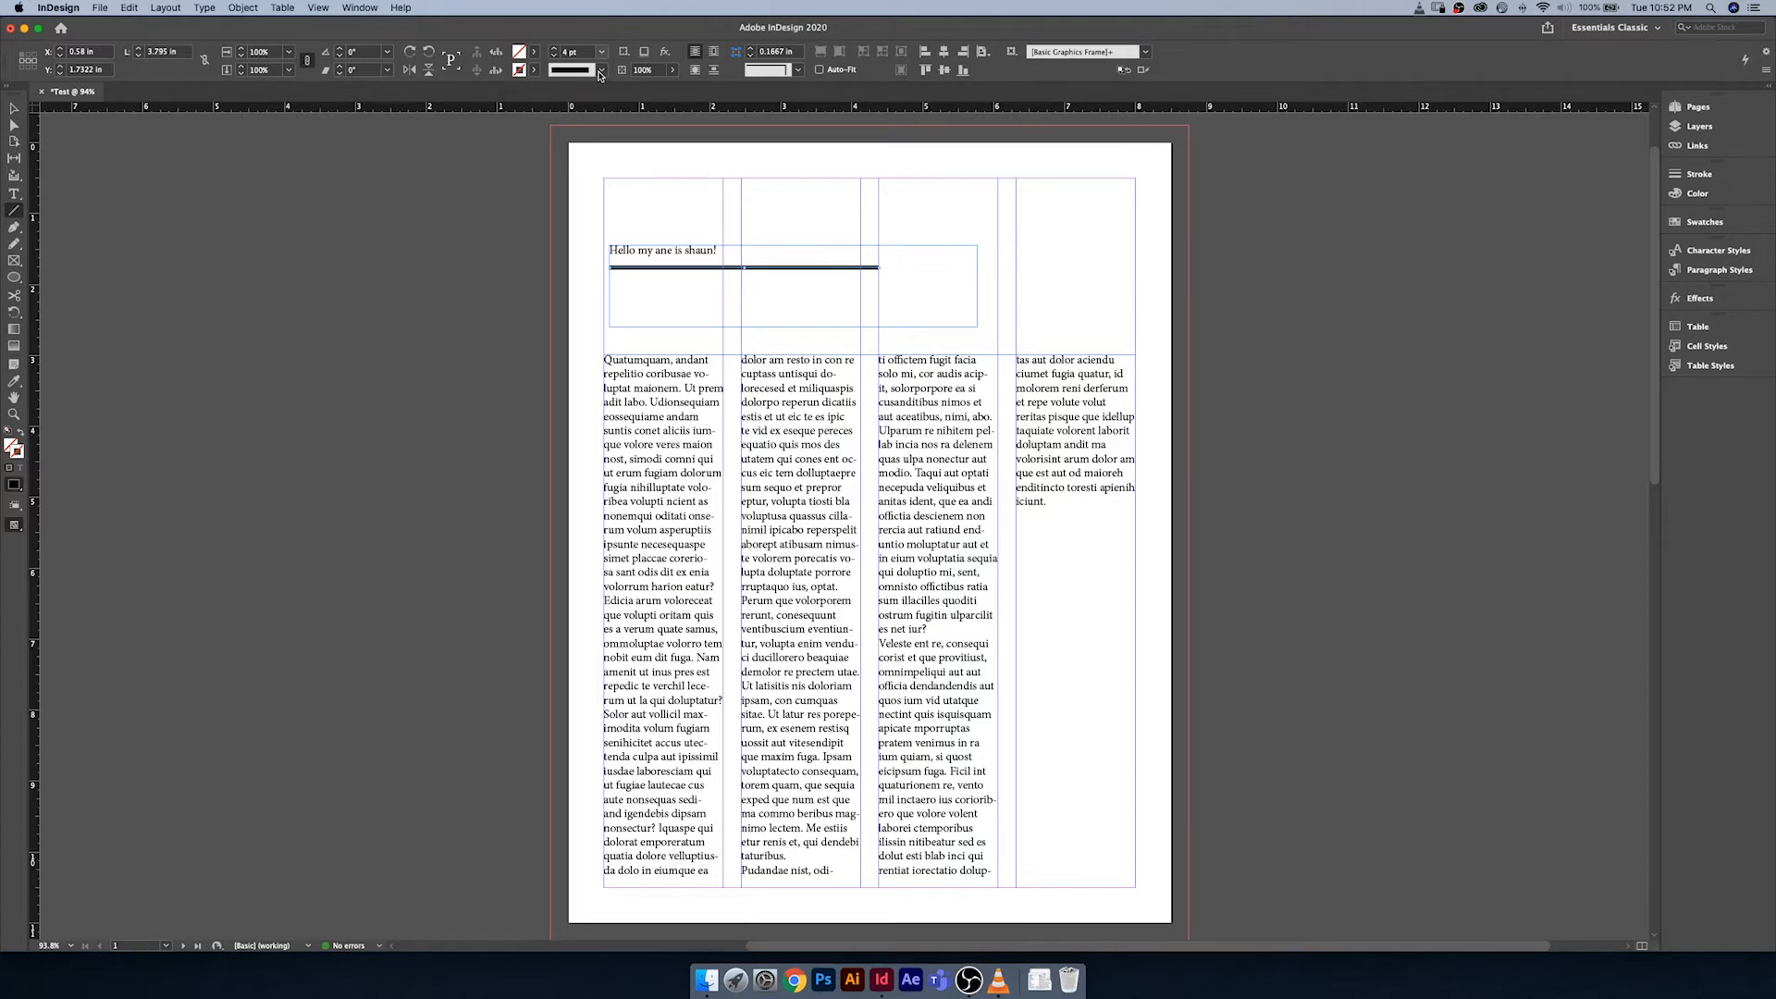
# Step: Draw a black-filled rectangle about 4.9 by 0.5 in directly beneath the line
pyautogui.press('m')
pyautogui.moveTo(609, 273); pyautogui.dragTo(878, 280)
pyautogui.press('v')
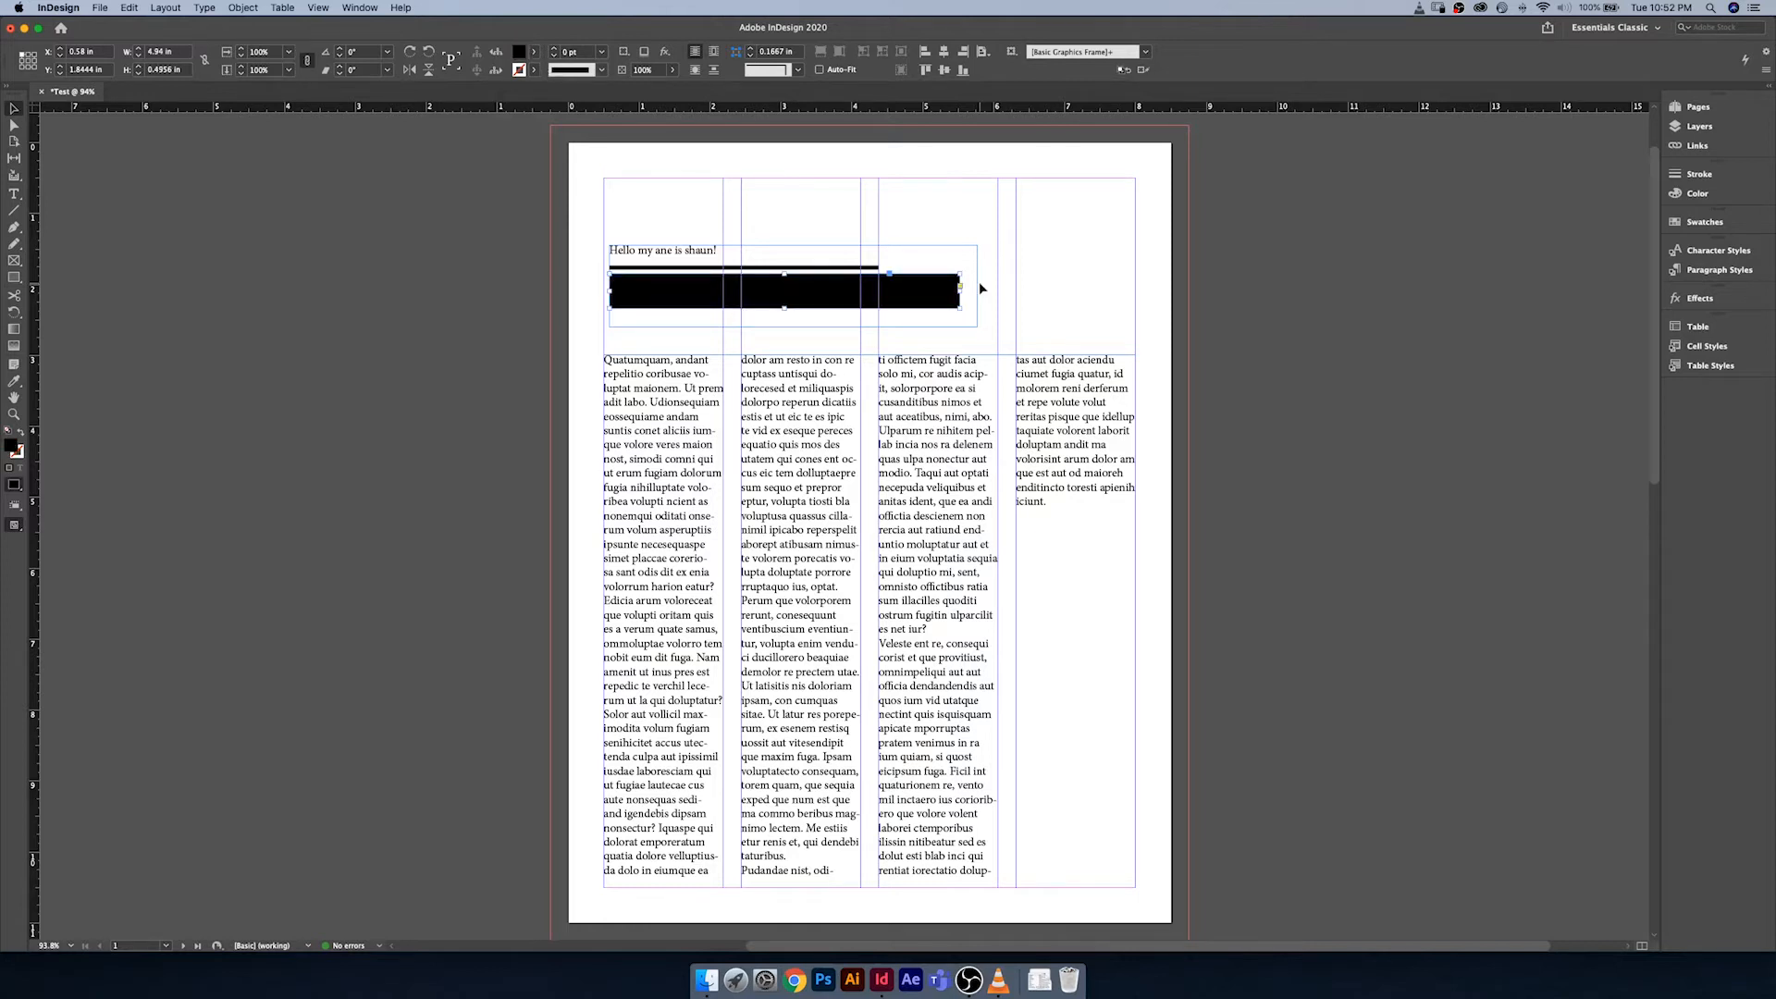
# Step: Delete the black rectangle, the thick line and the greeting text frame from the area above the columns
pyautogui.press('Delete')
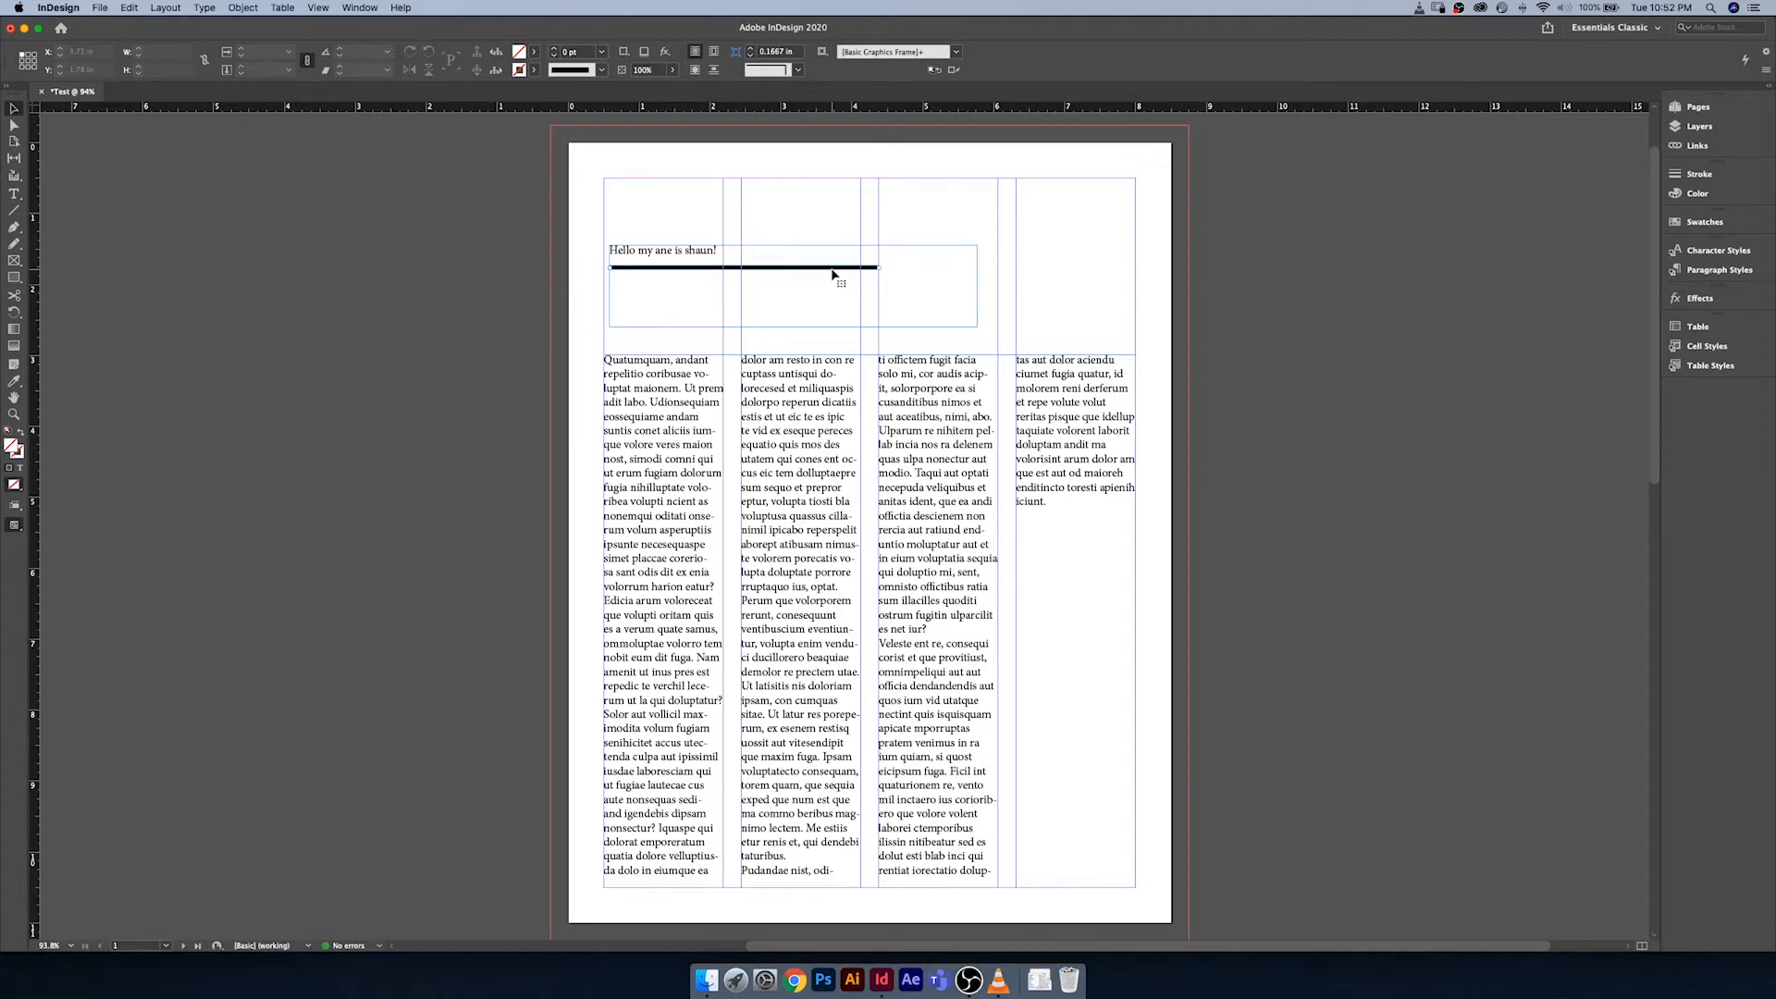
pyautogui.click(832, 274)
pyautogui.click(653, 279)
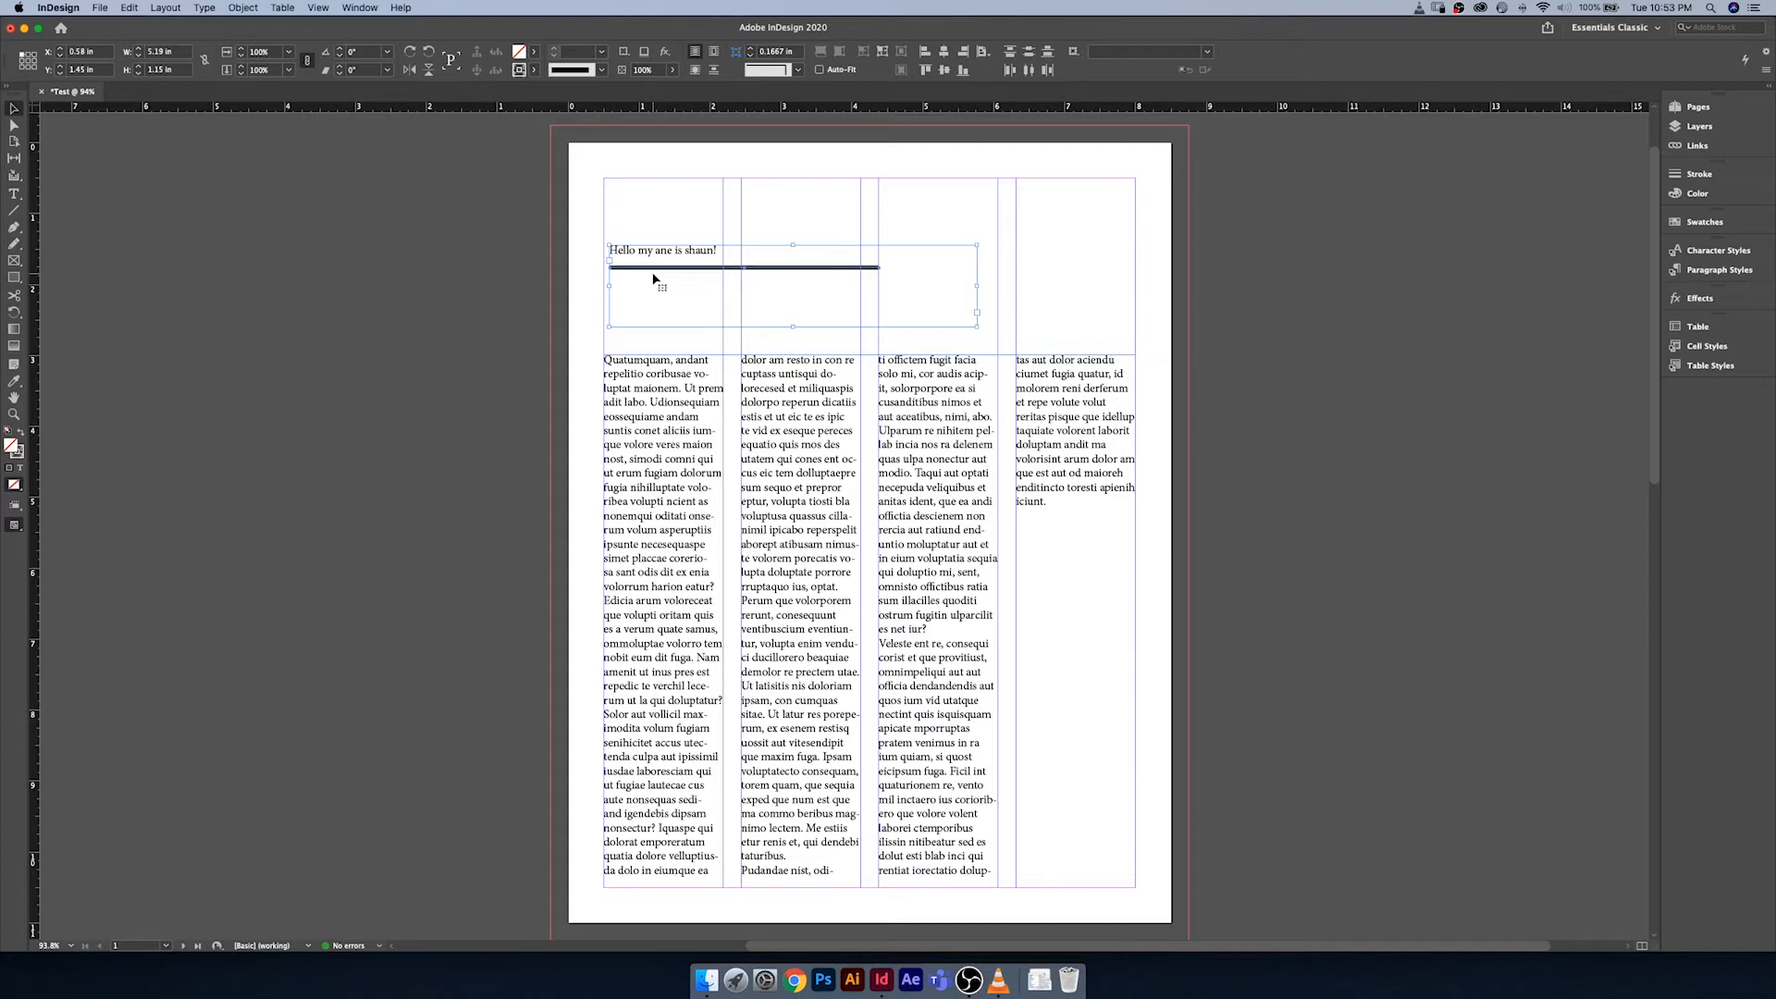
pyautogui.press('BackSpace')
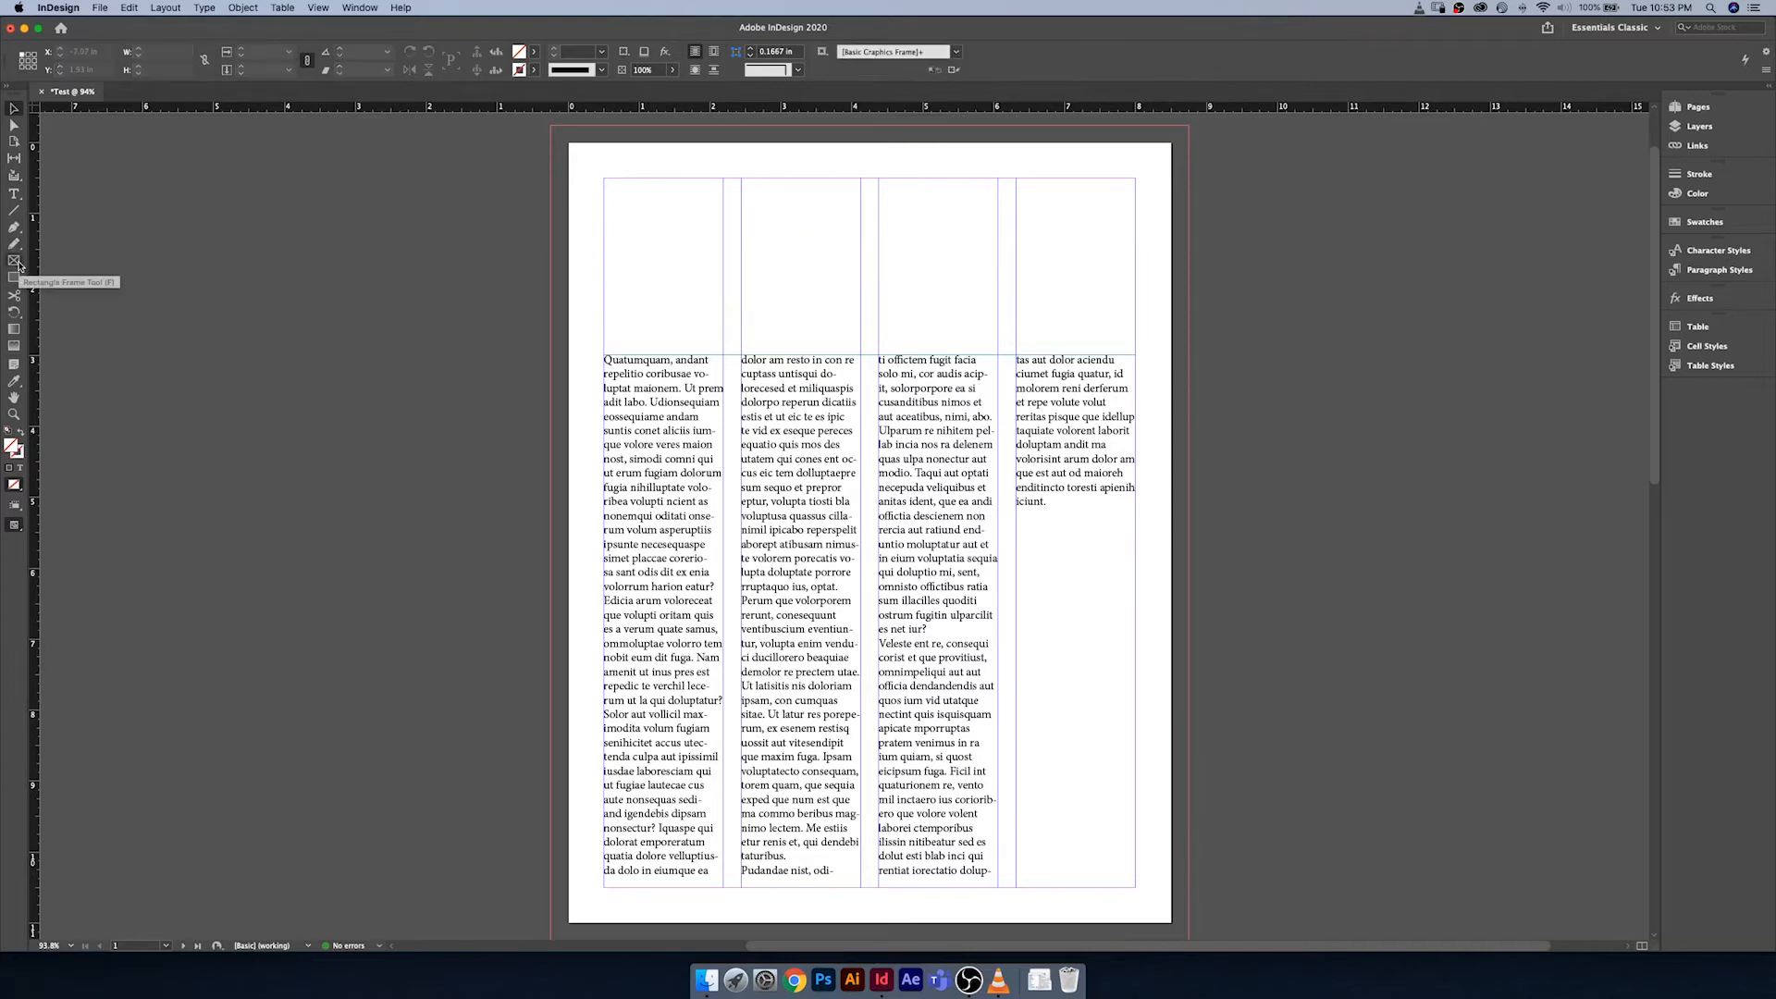
# Step: Draw an empty rectangular placeholder frame about 1.94 by 2.09 in, starting at the page's upper-left margin corner
pyautogui.click(18, 264)
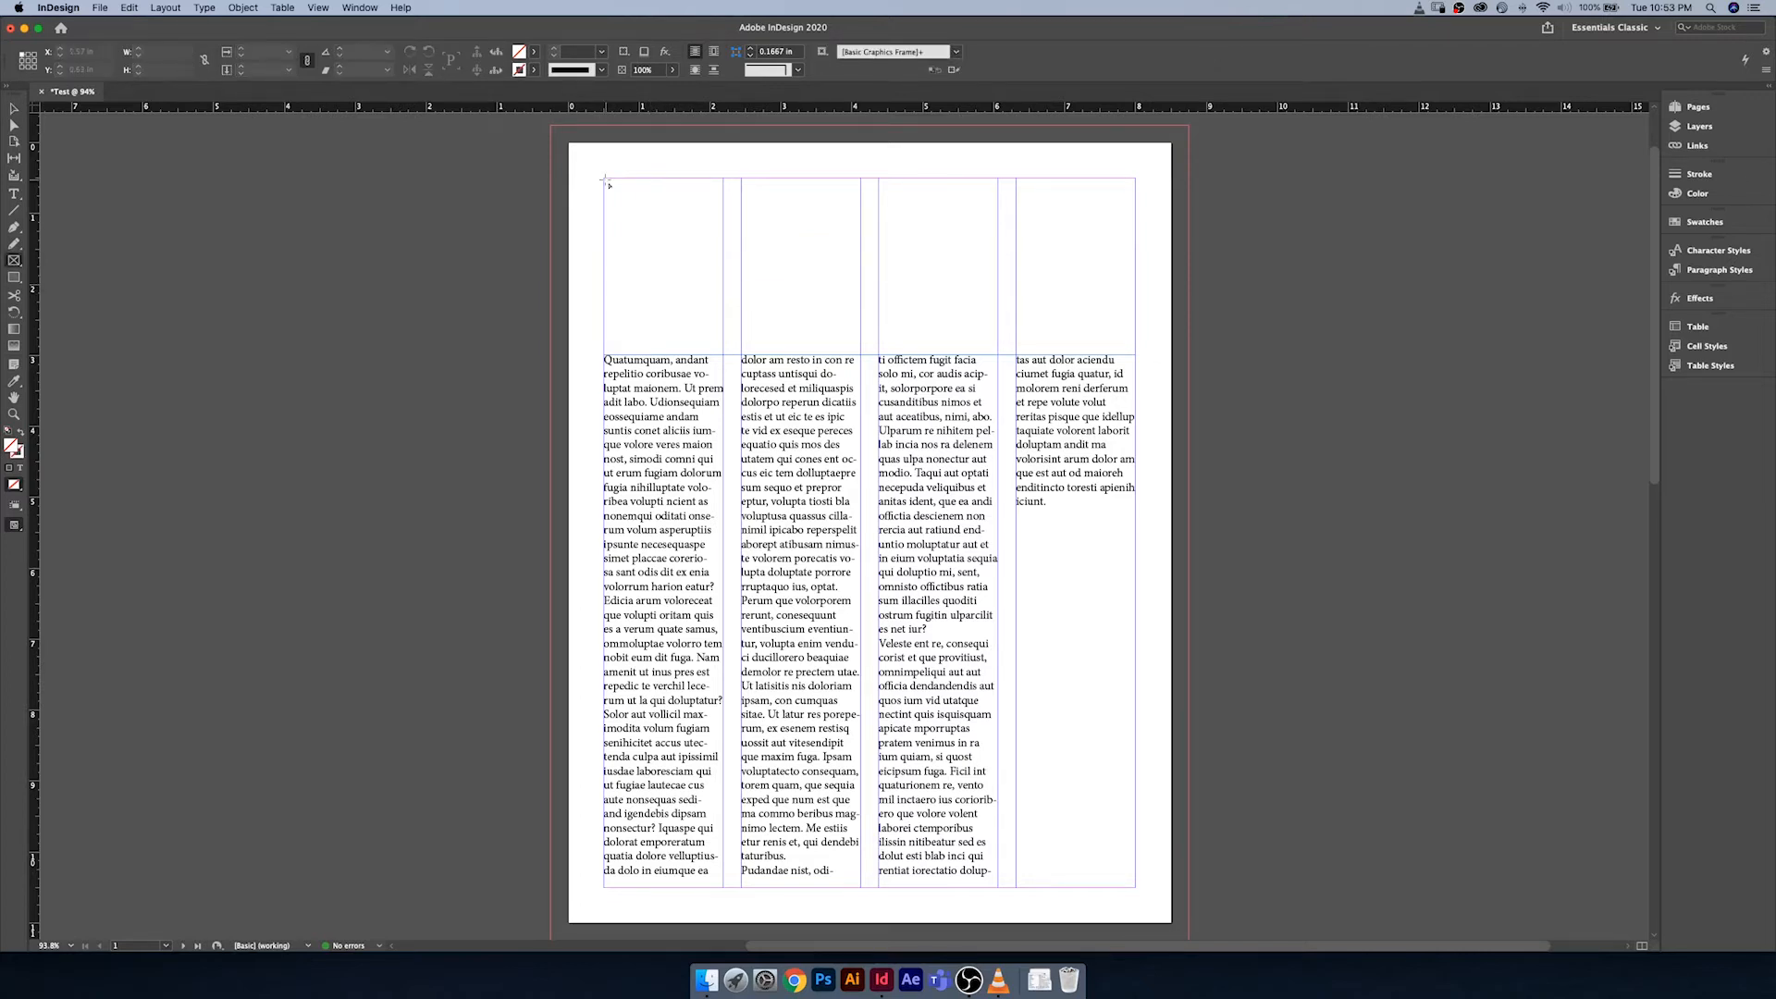
pyautogui.moveTo(605, 179); pyautogui.dragTo(737, 302)
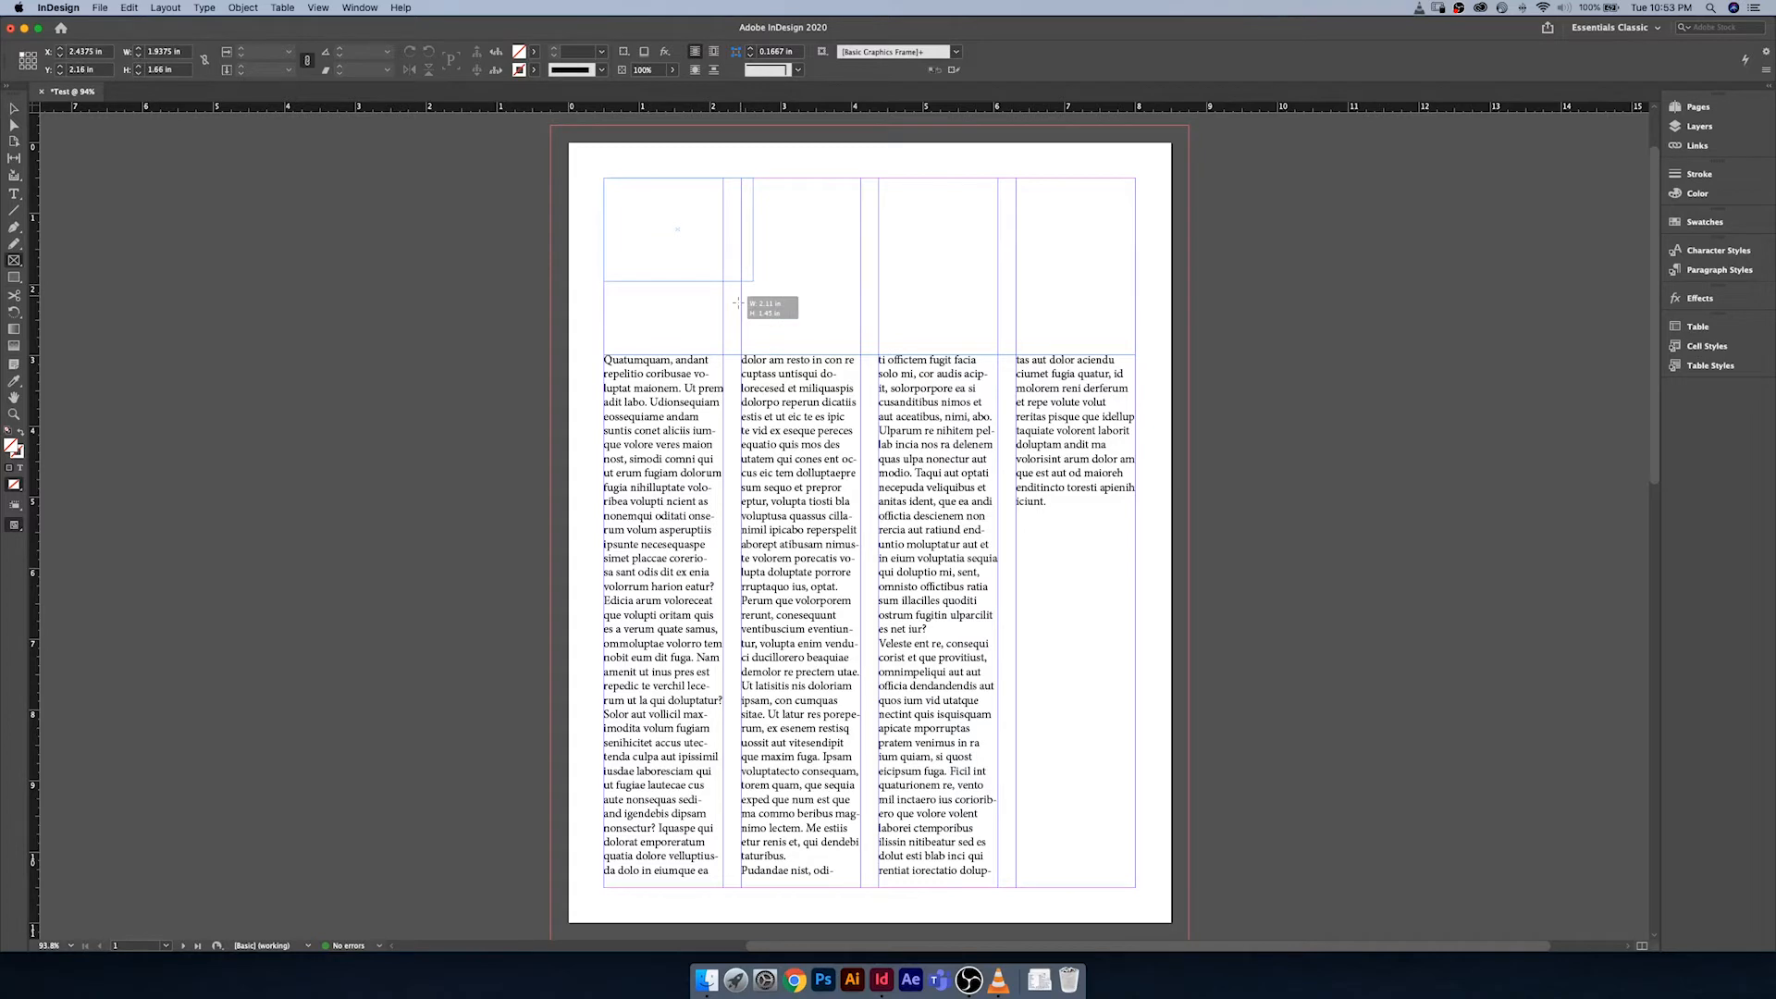
pyautogui.moveTo(737, 303); pyautogui.dragTo(741, 326)
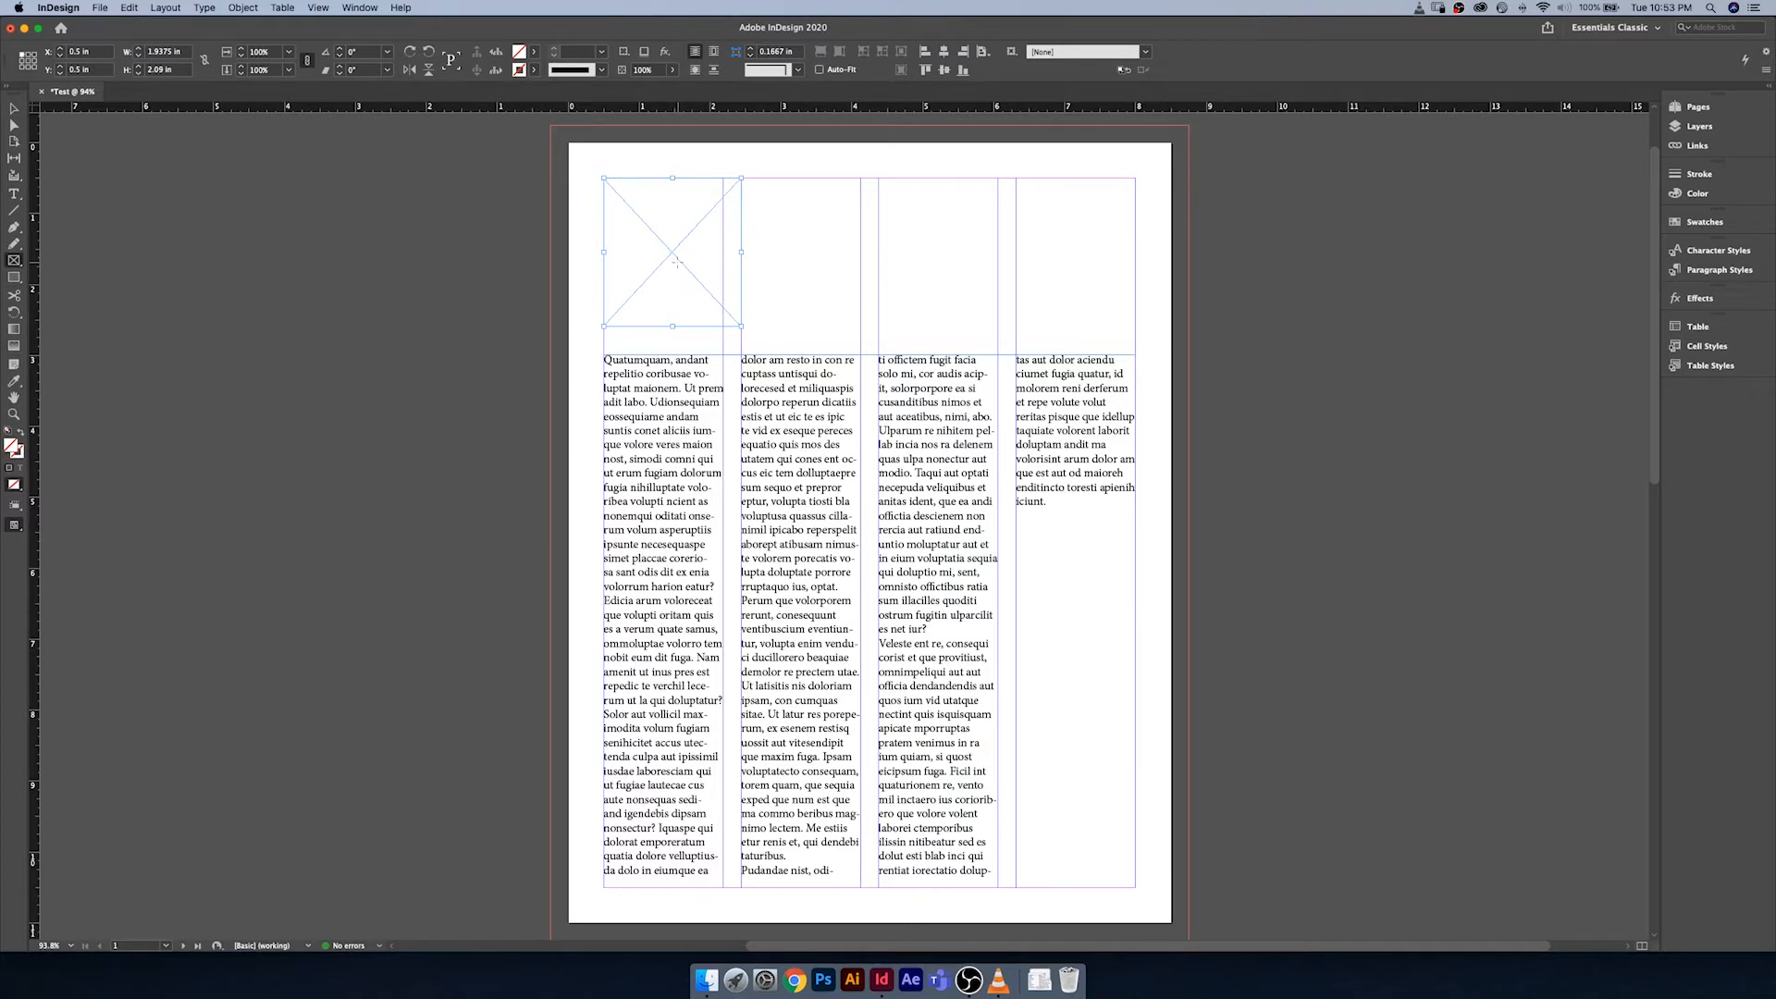
pyautogui.click(13, 260)
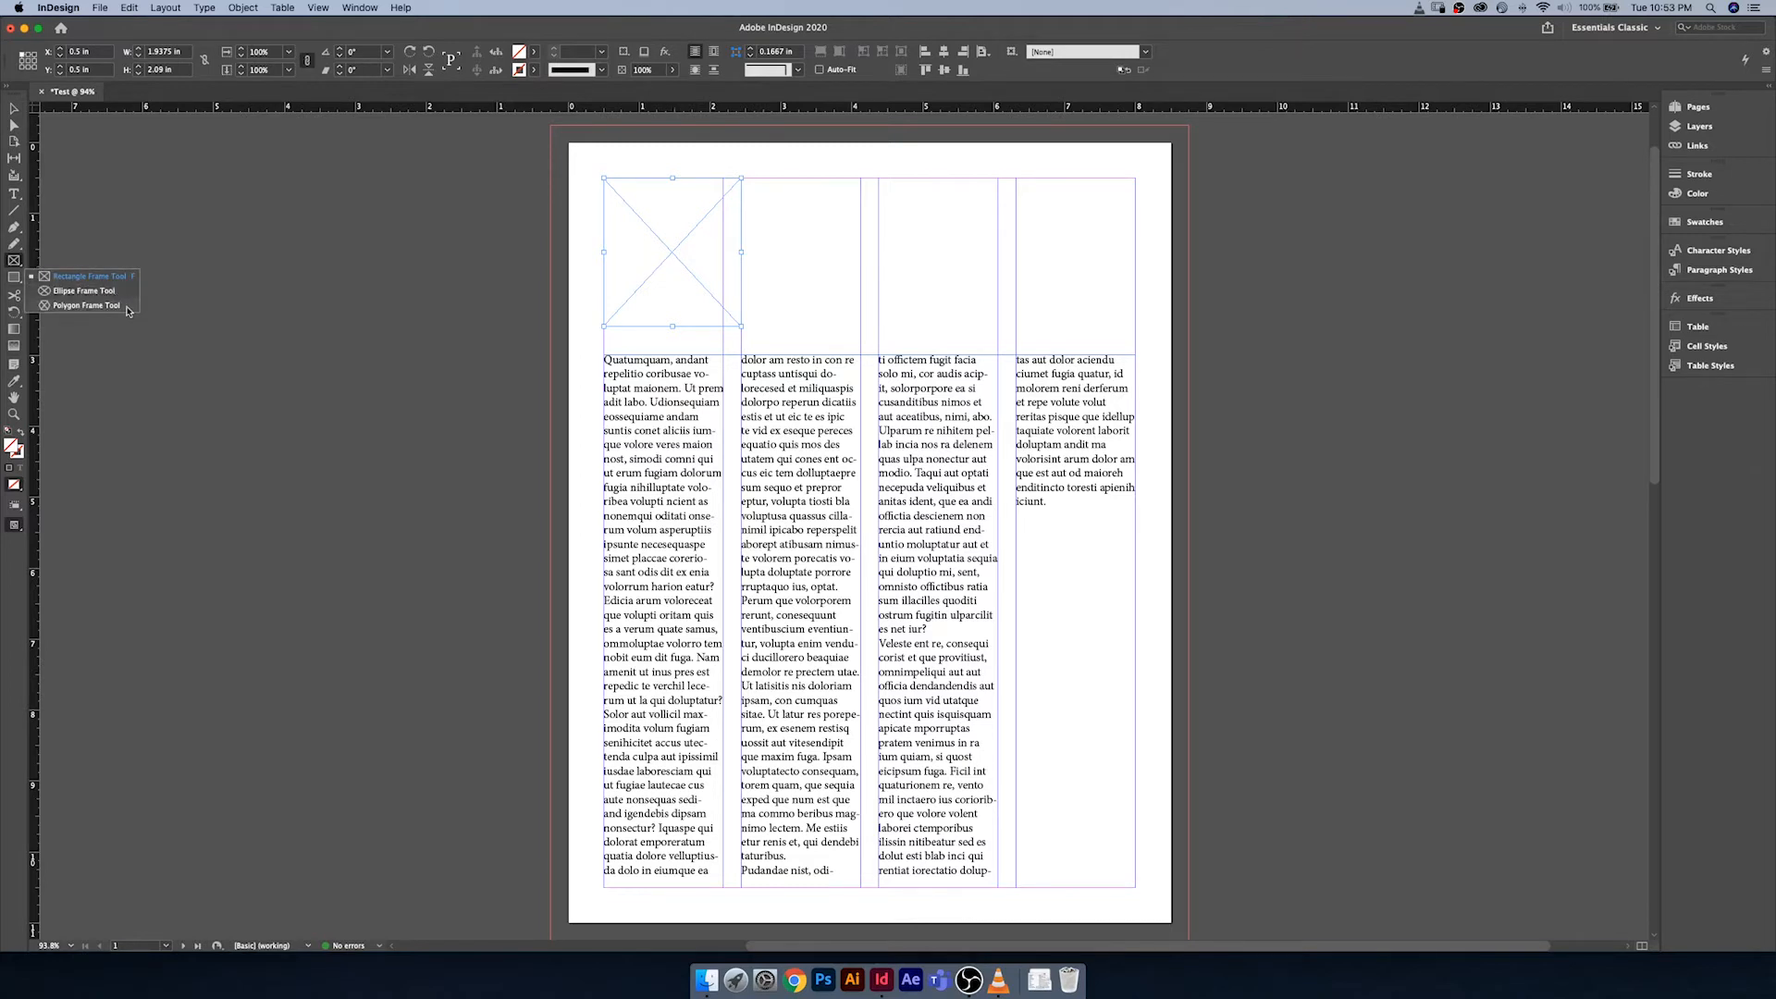
# Step: Draw a rectangle about 1.6 by 2.1 in beside the placeholder frame, with a yellow fill and a 5 pt blue stroke
pyautogui.rightClick(14, 277)
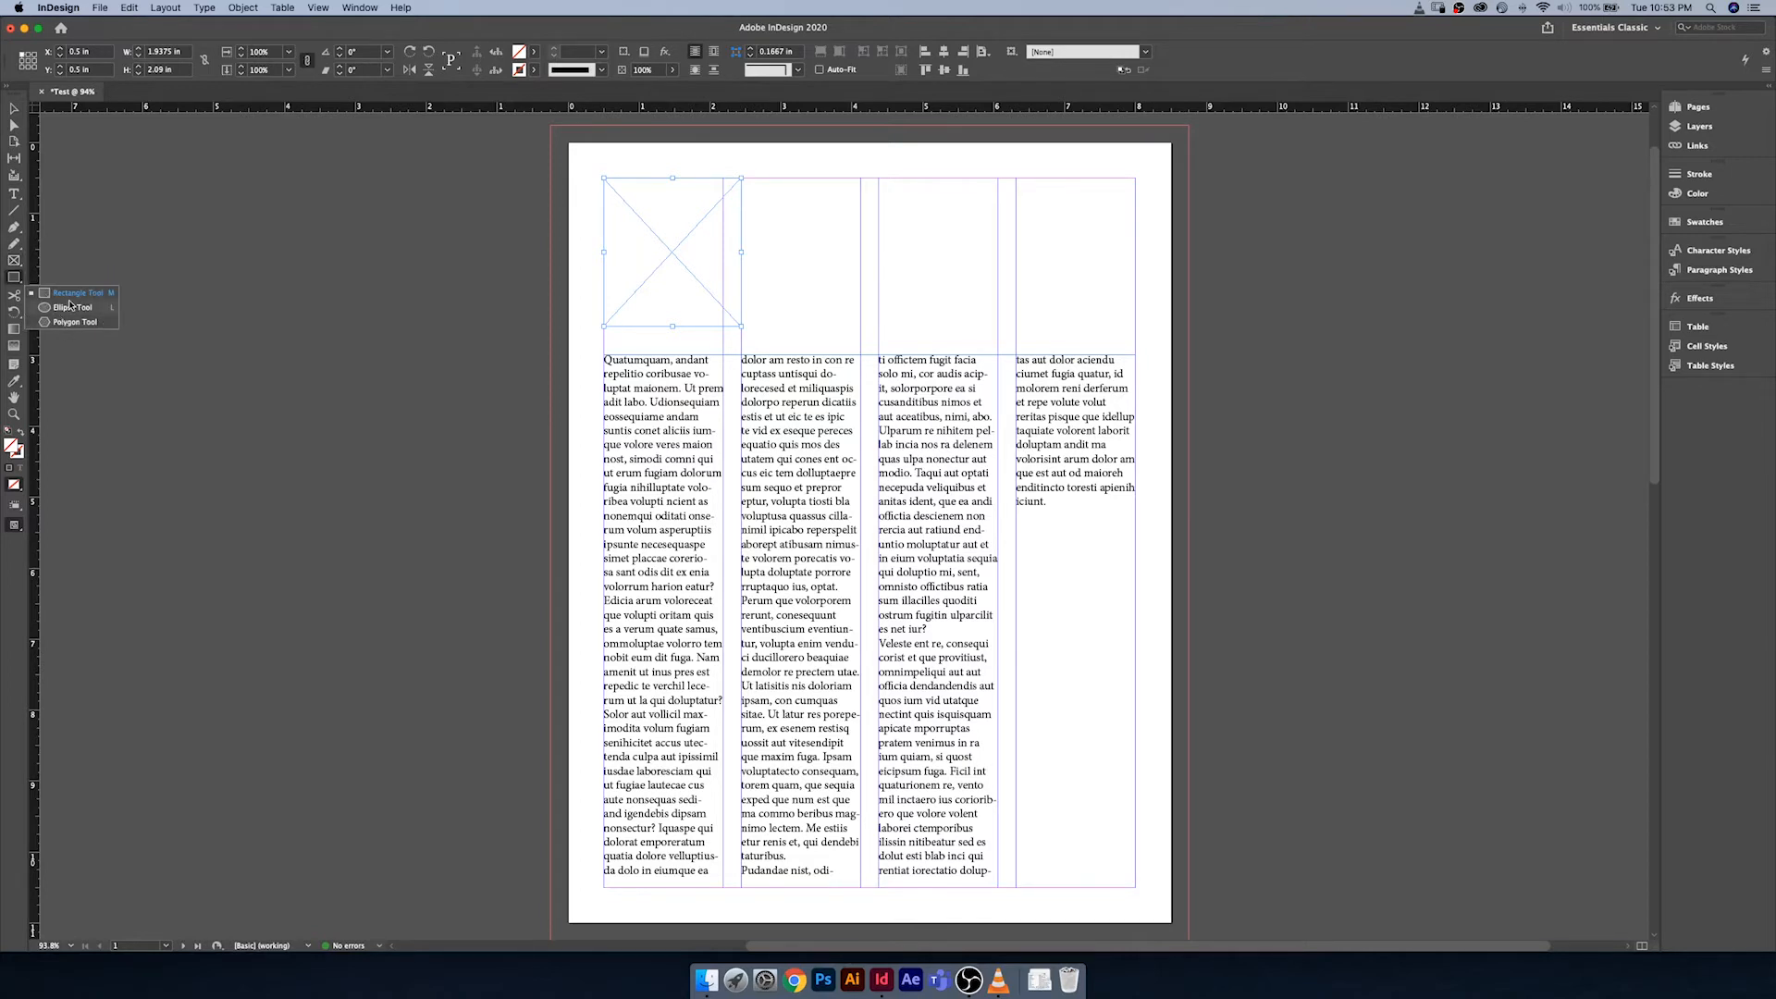
pyautogui.click(78, 292)
pyautogui.moveTo(762, 177); pyautogui.dragTo(883, 326)
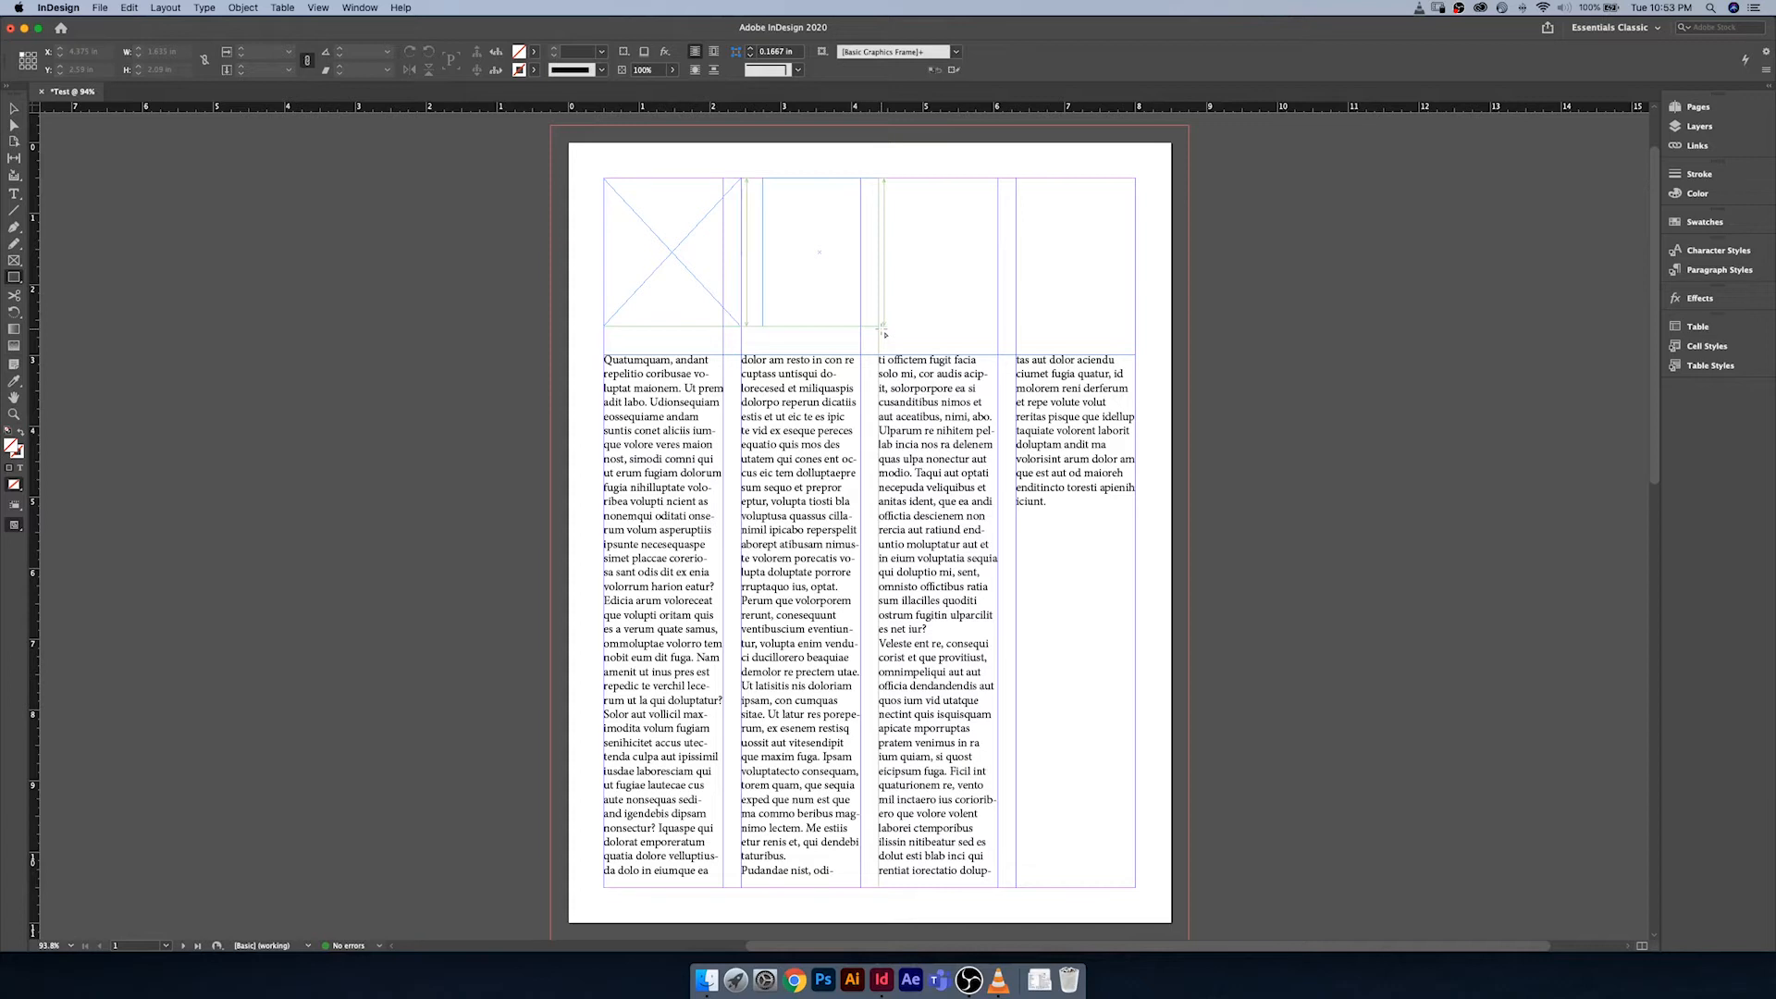
pyautogui.click(534, 52)
pyautogui.click(435, 175)
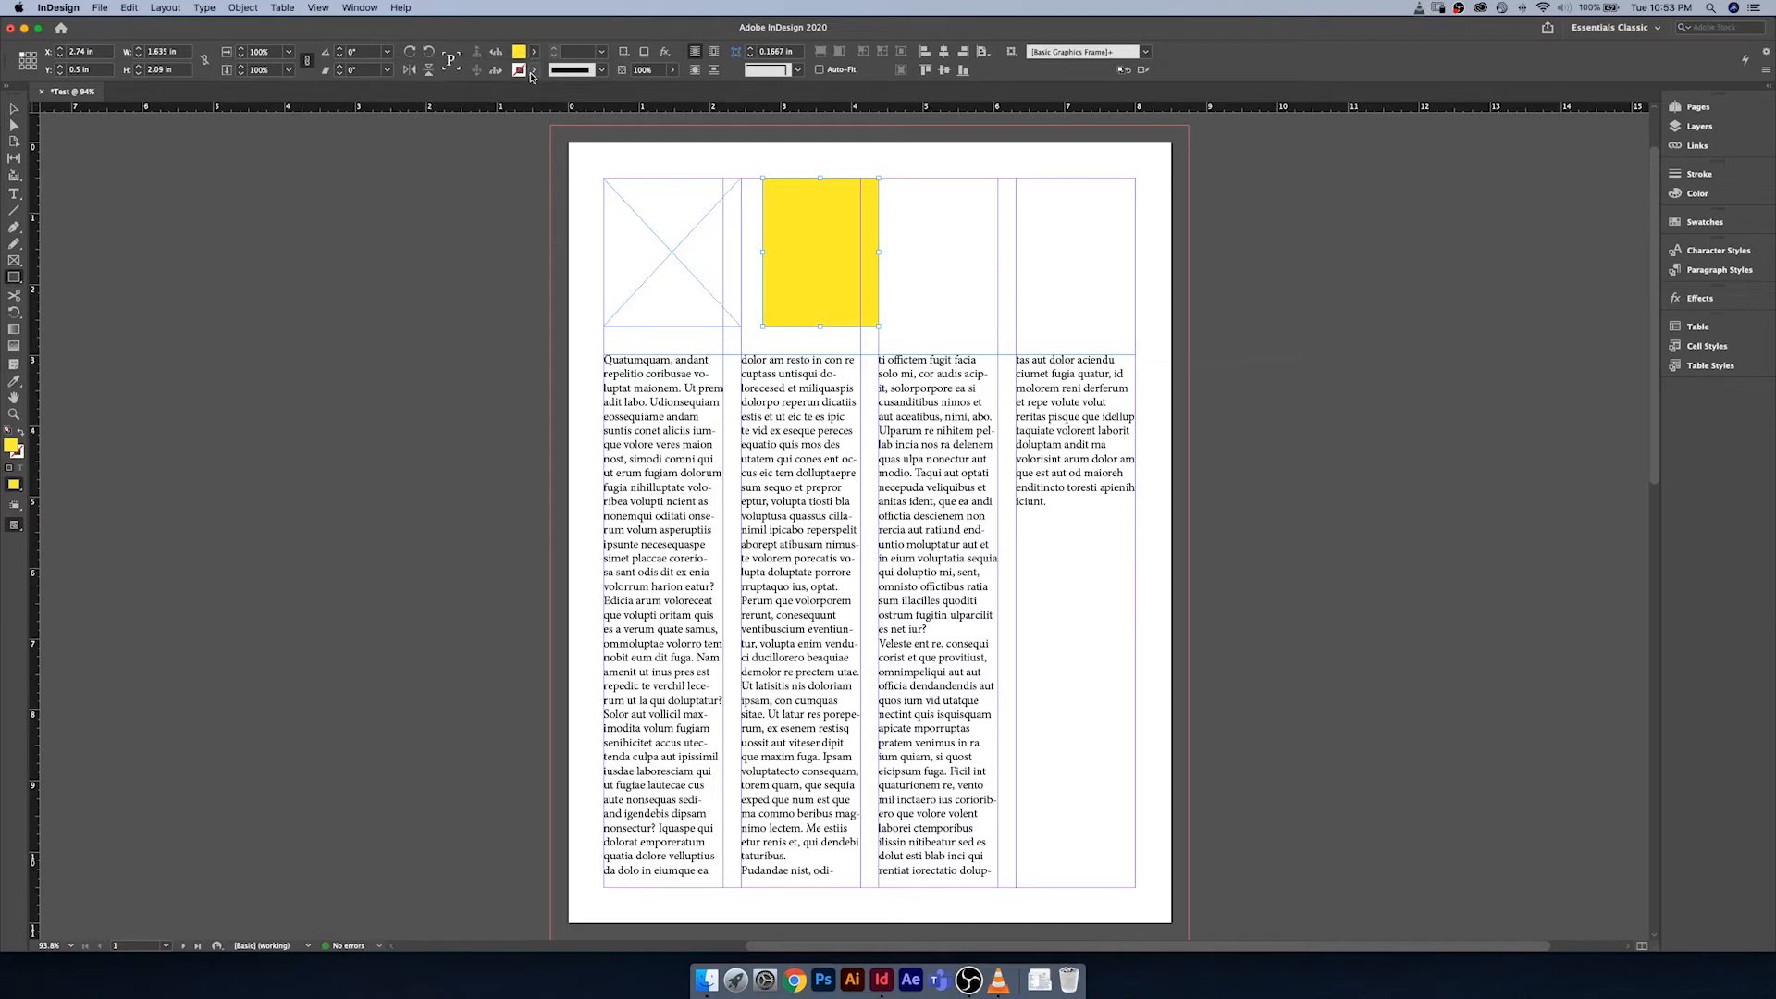
pyautogui.click(543, 322)
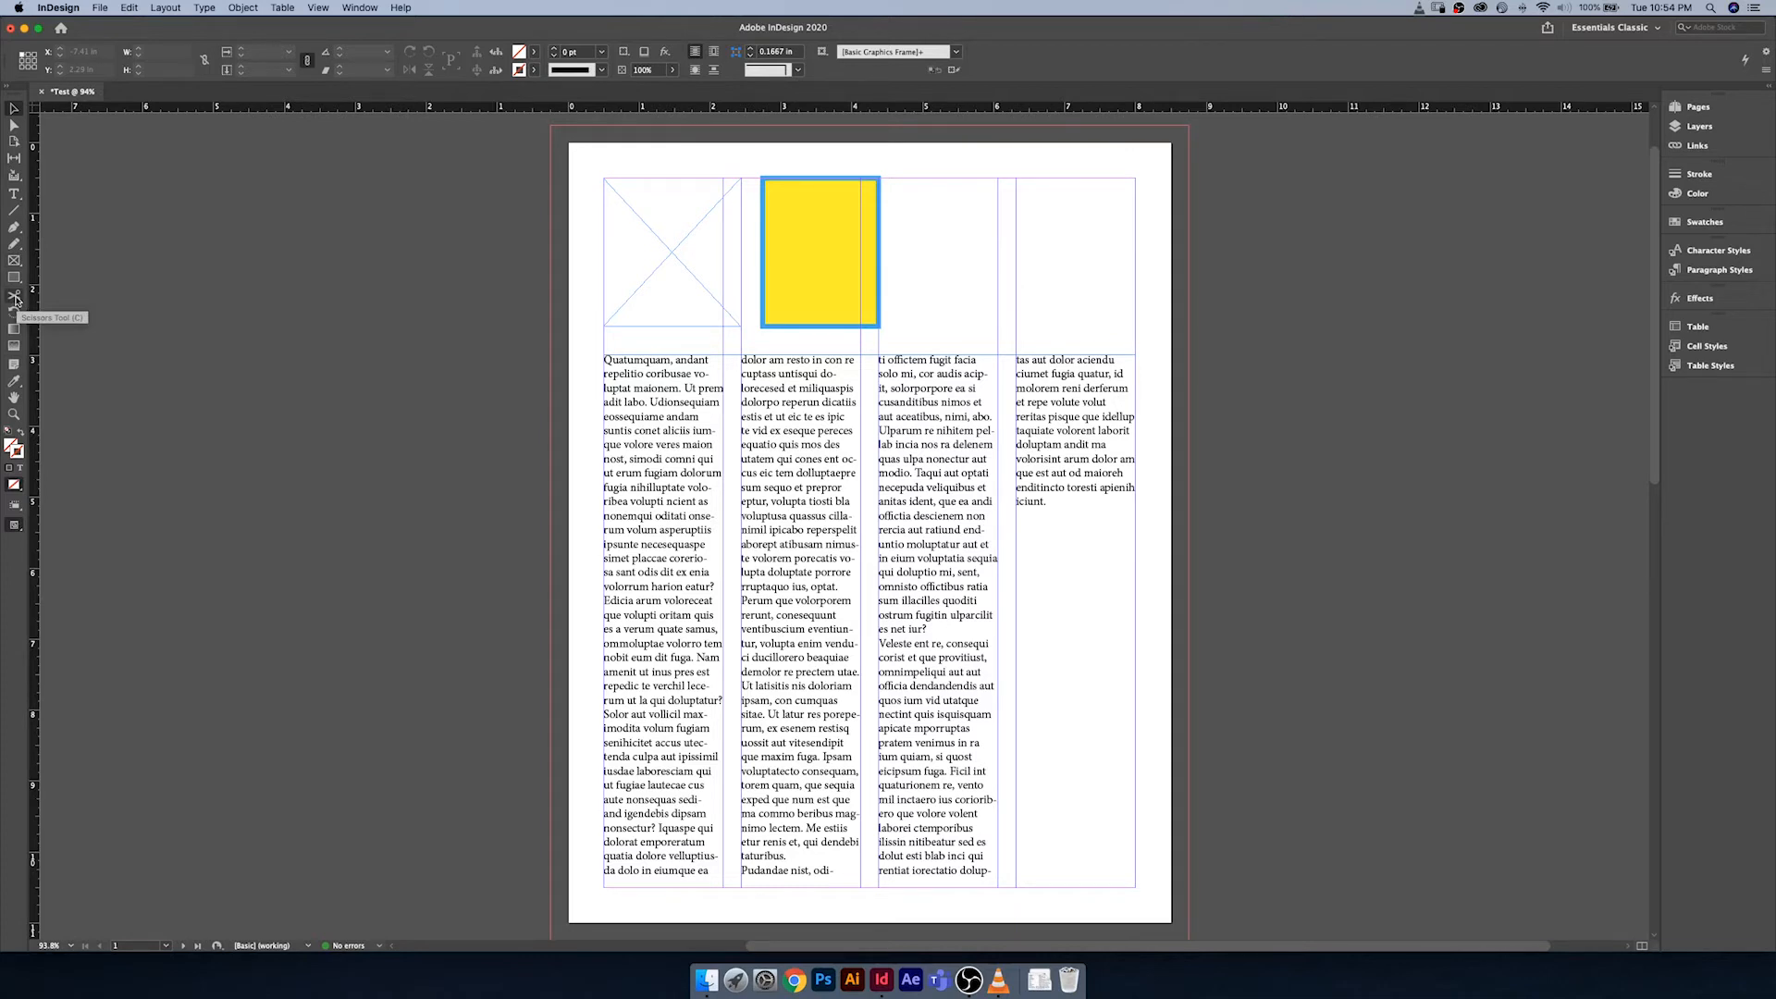
# Step: Try rotating the yellow rectangle about 37.5° around its upper-left corner and 63° around its center, undoing each rotation
pyautogui.click(814, 244)
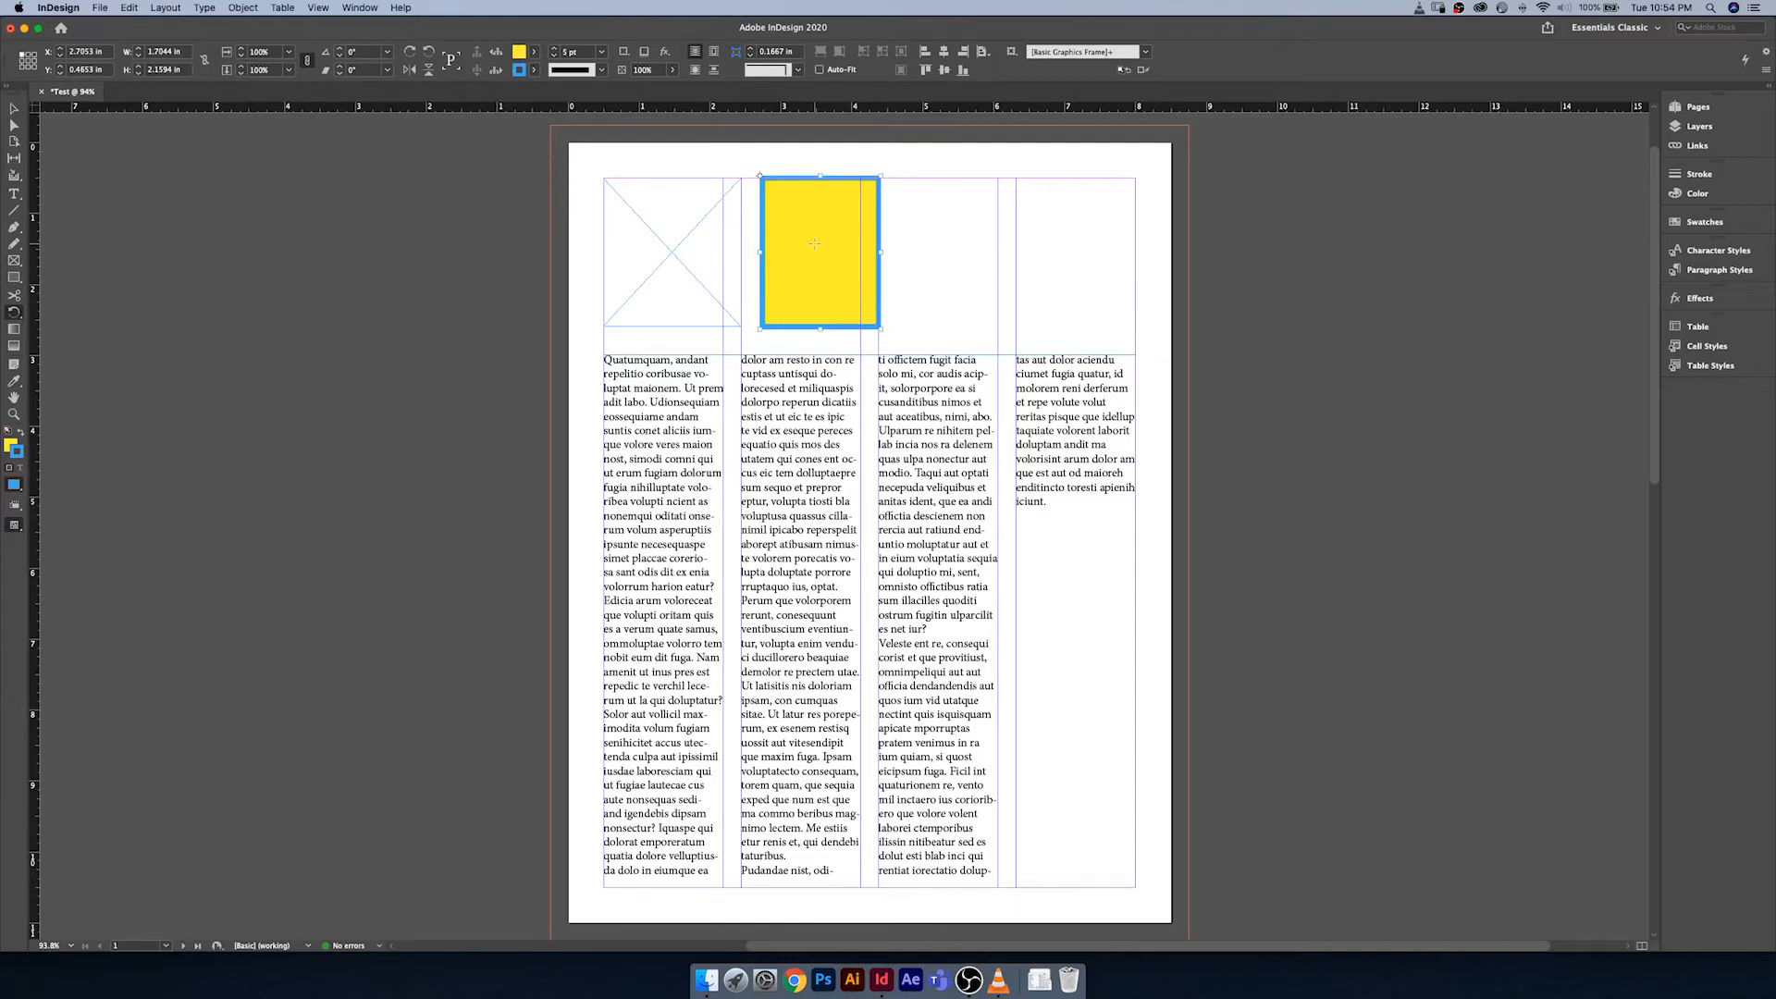
pyautogui.moveTo(897, 283); pyautogui.dragTo(787, 174)
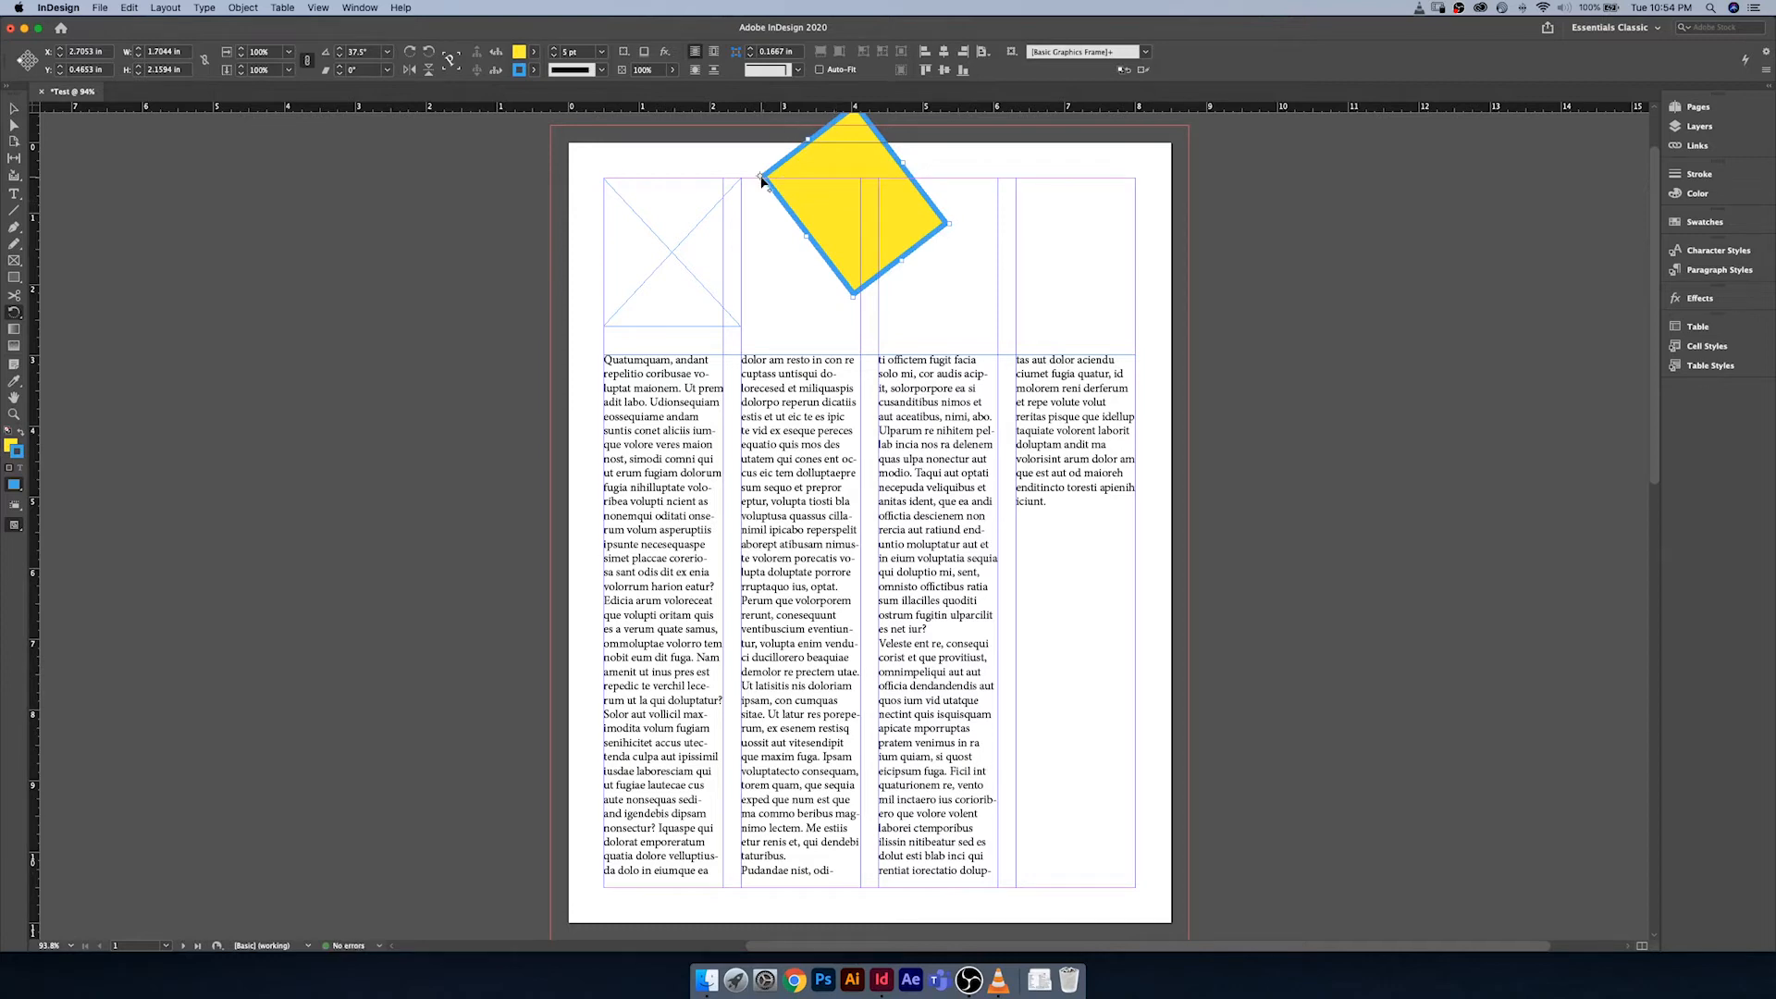
pyautogui.press('super+z')
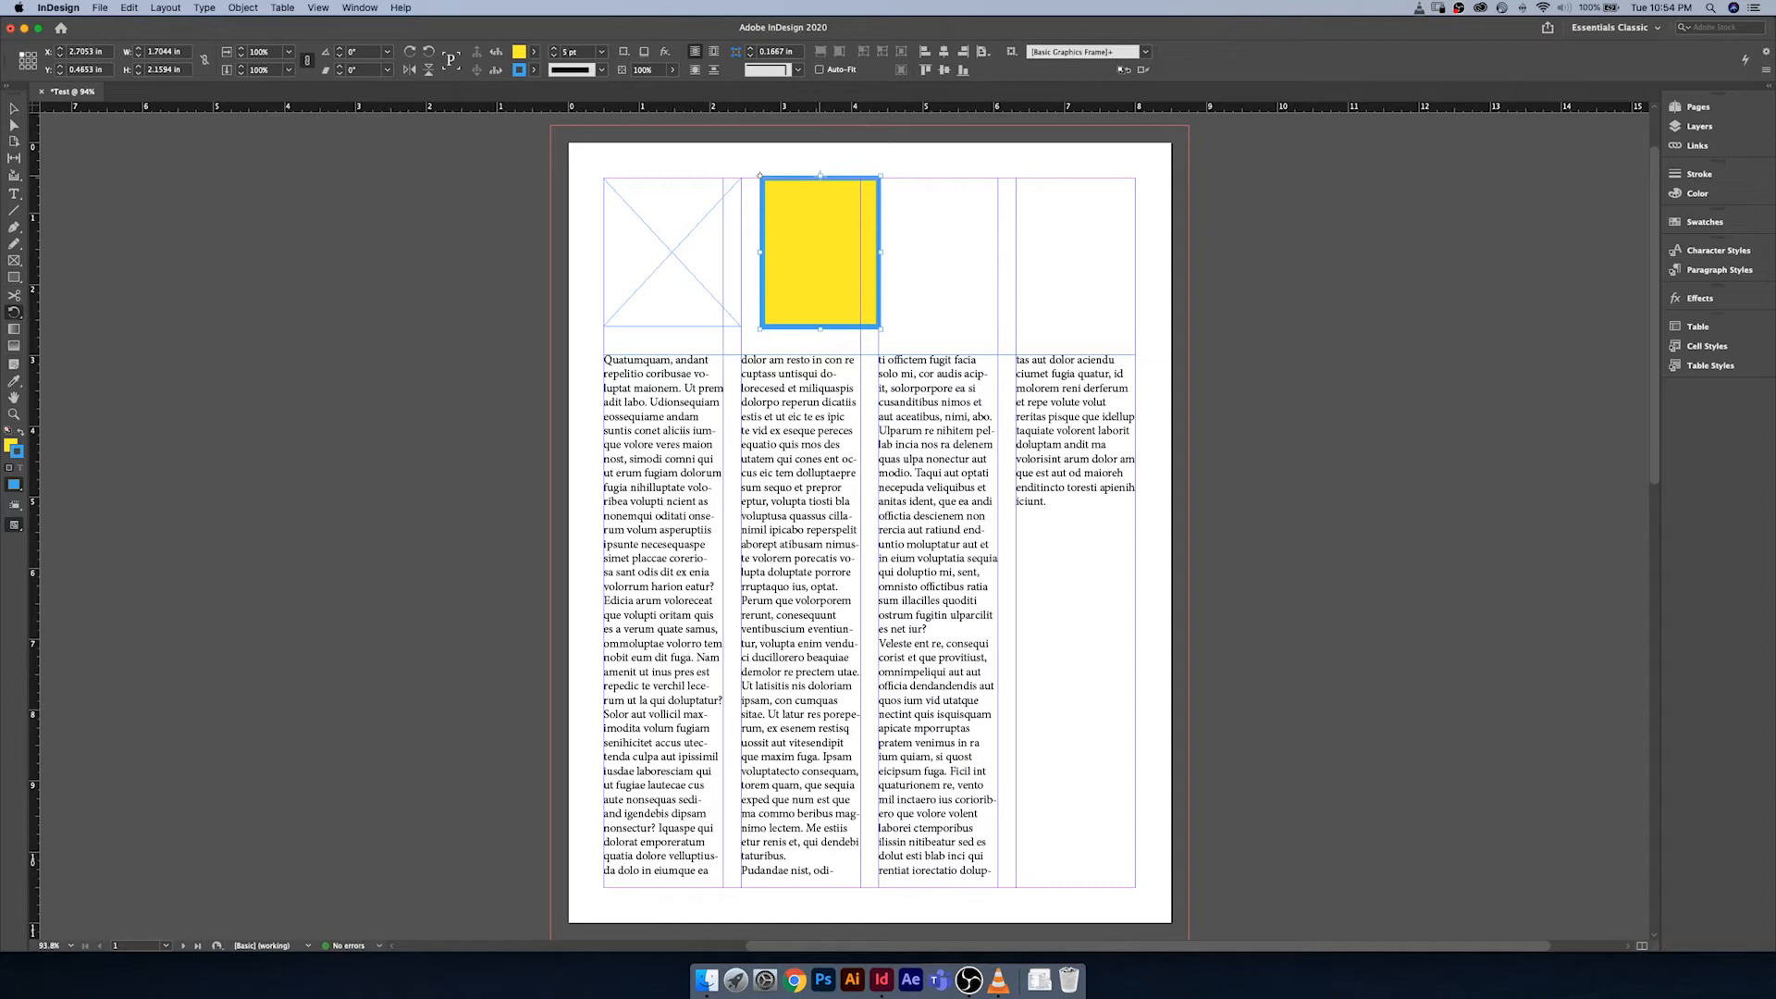
pyautogui.click(820, 251)
pyautogui.moveTo(880, 328); pyautogui.dragTo(912, 227)
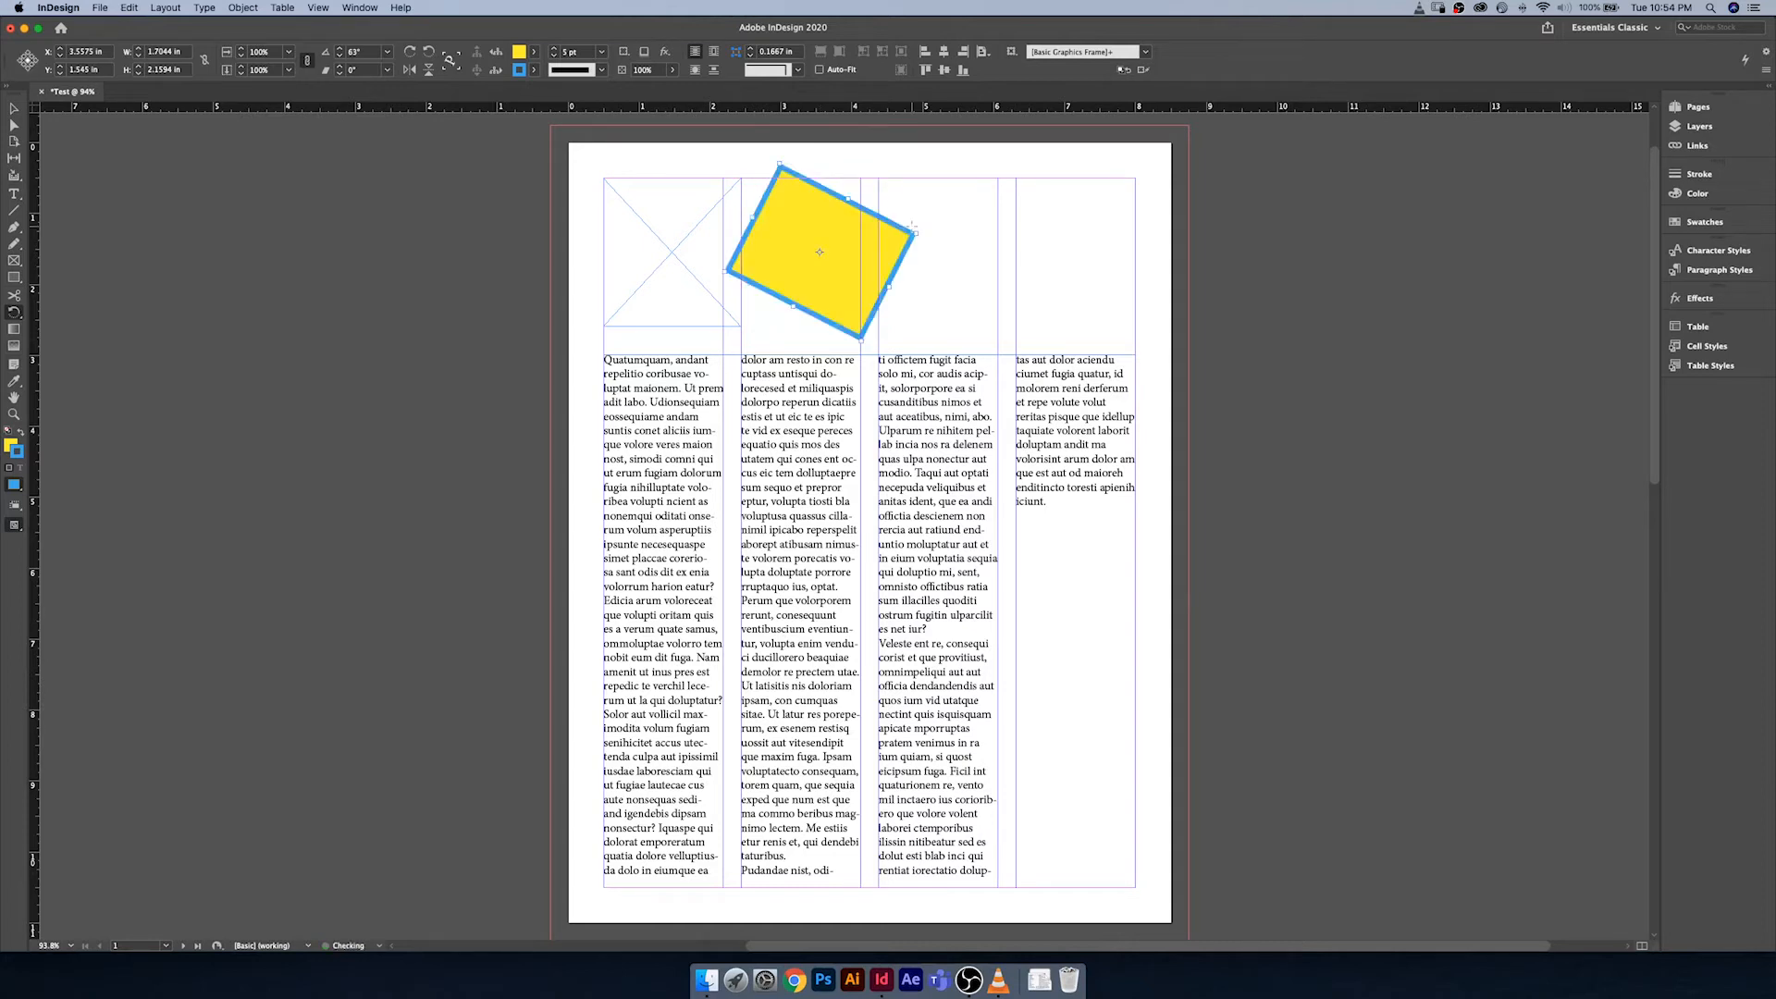
pyautogui.press('super+z')
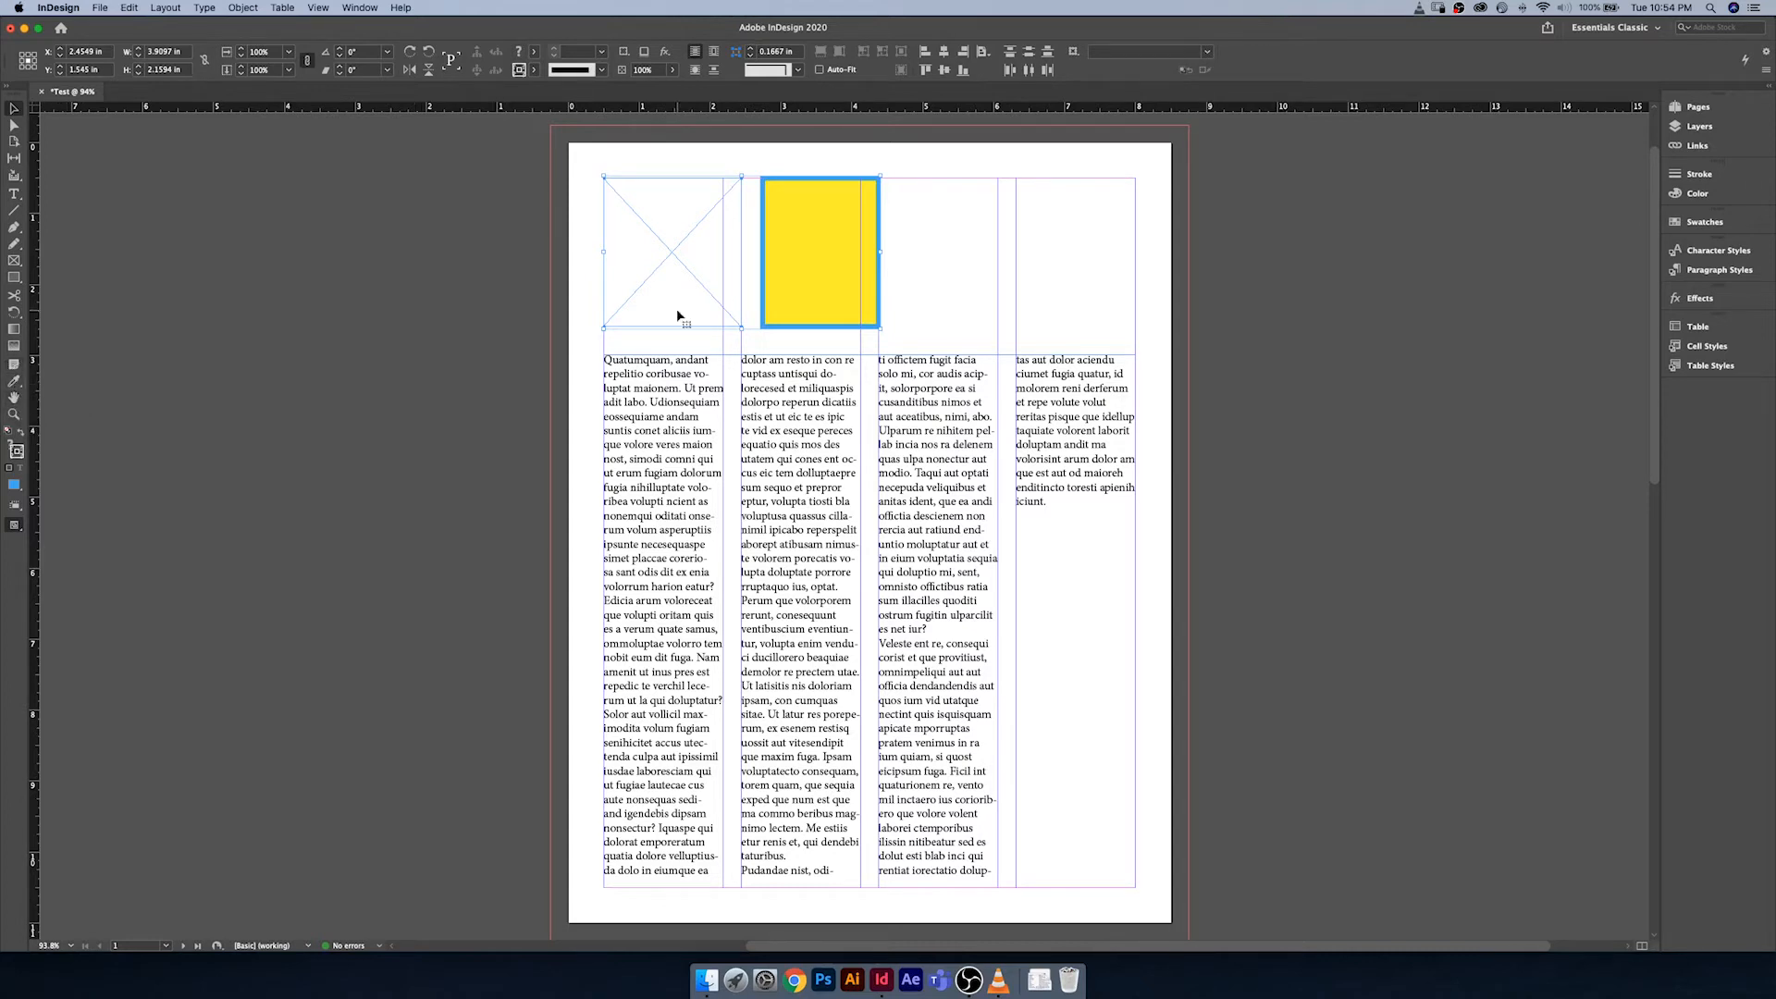
# Step: Try swapping the yellow rectangle's fill and stroke colors back and forth, ending with the original yellow fill and blue stroke
pyautogui.click(923, 243)
pyautogui.click(852, 251)
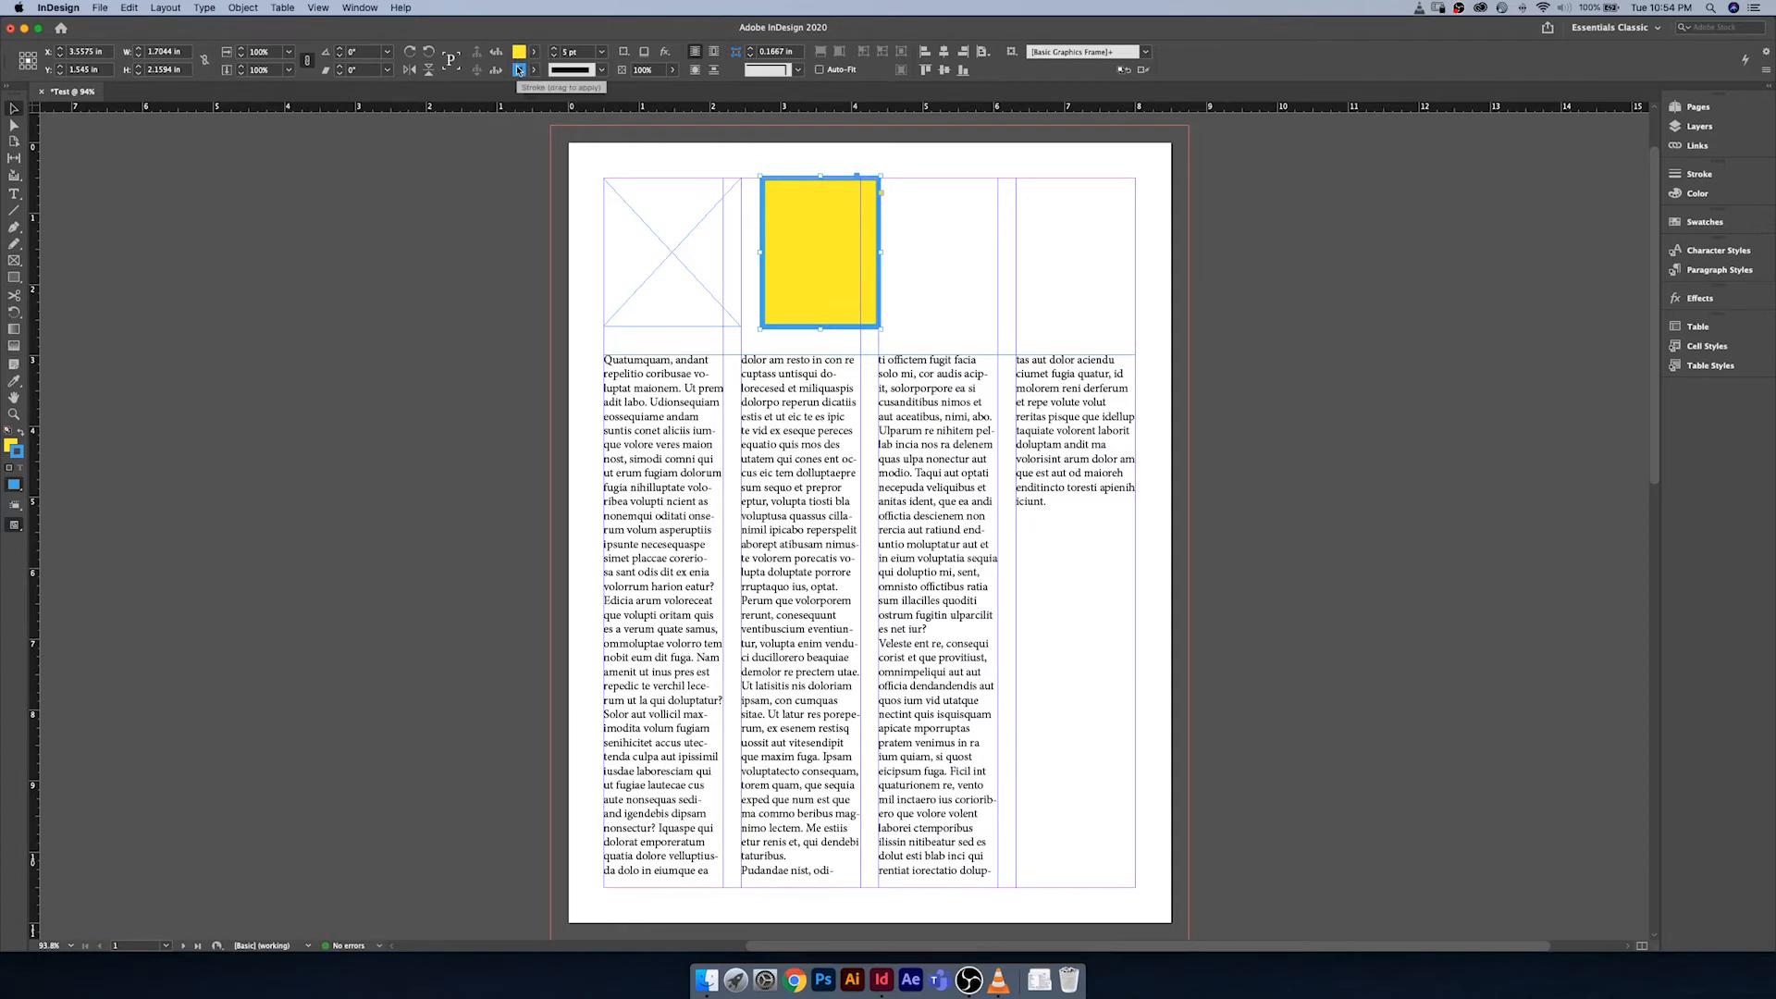
pyautogui.click(20, 434)
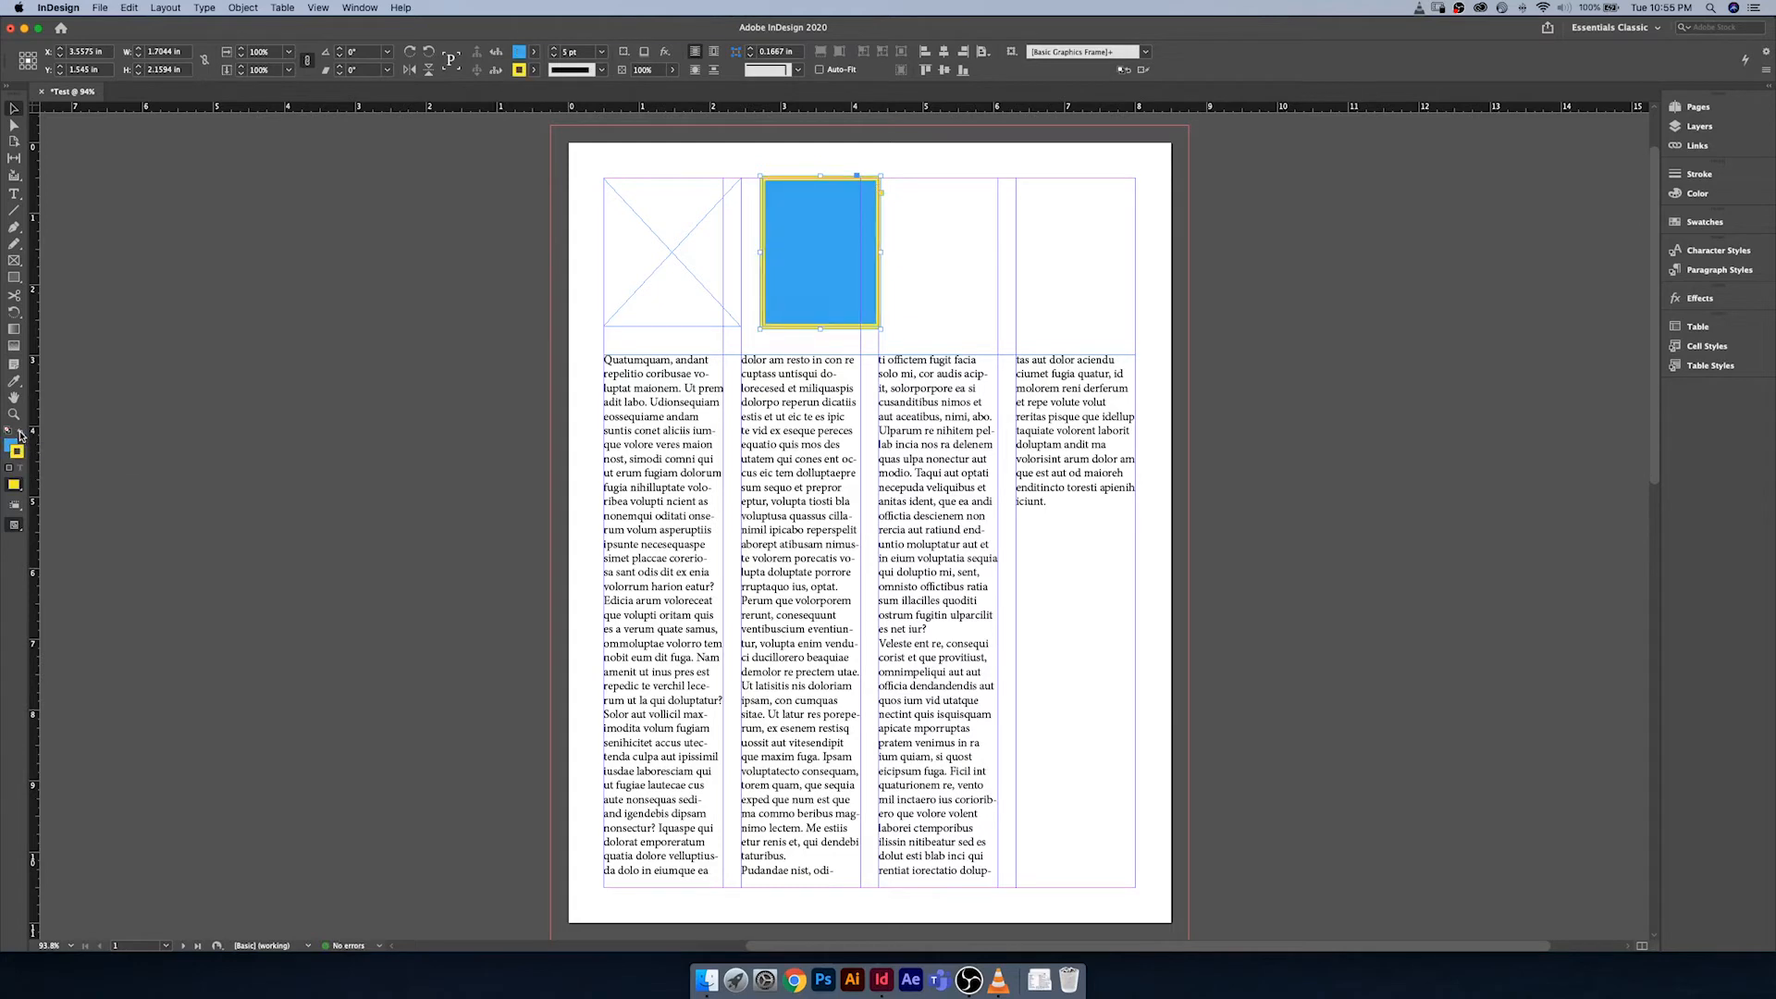
pyautogui.click(20, 434)
pyautogui.click(21, 434)
pyautogui.click(21, 434)
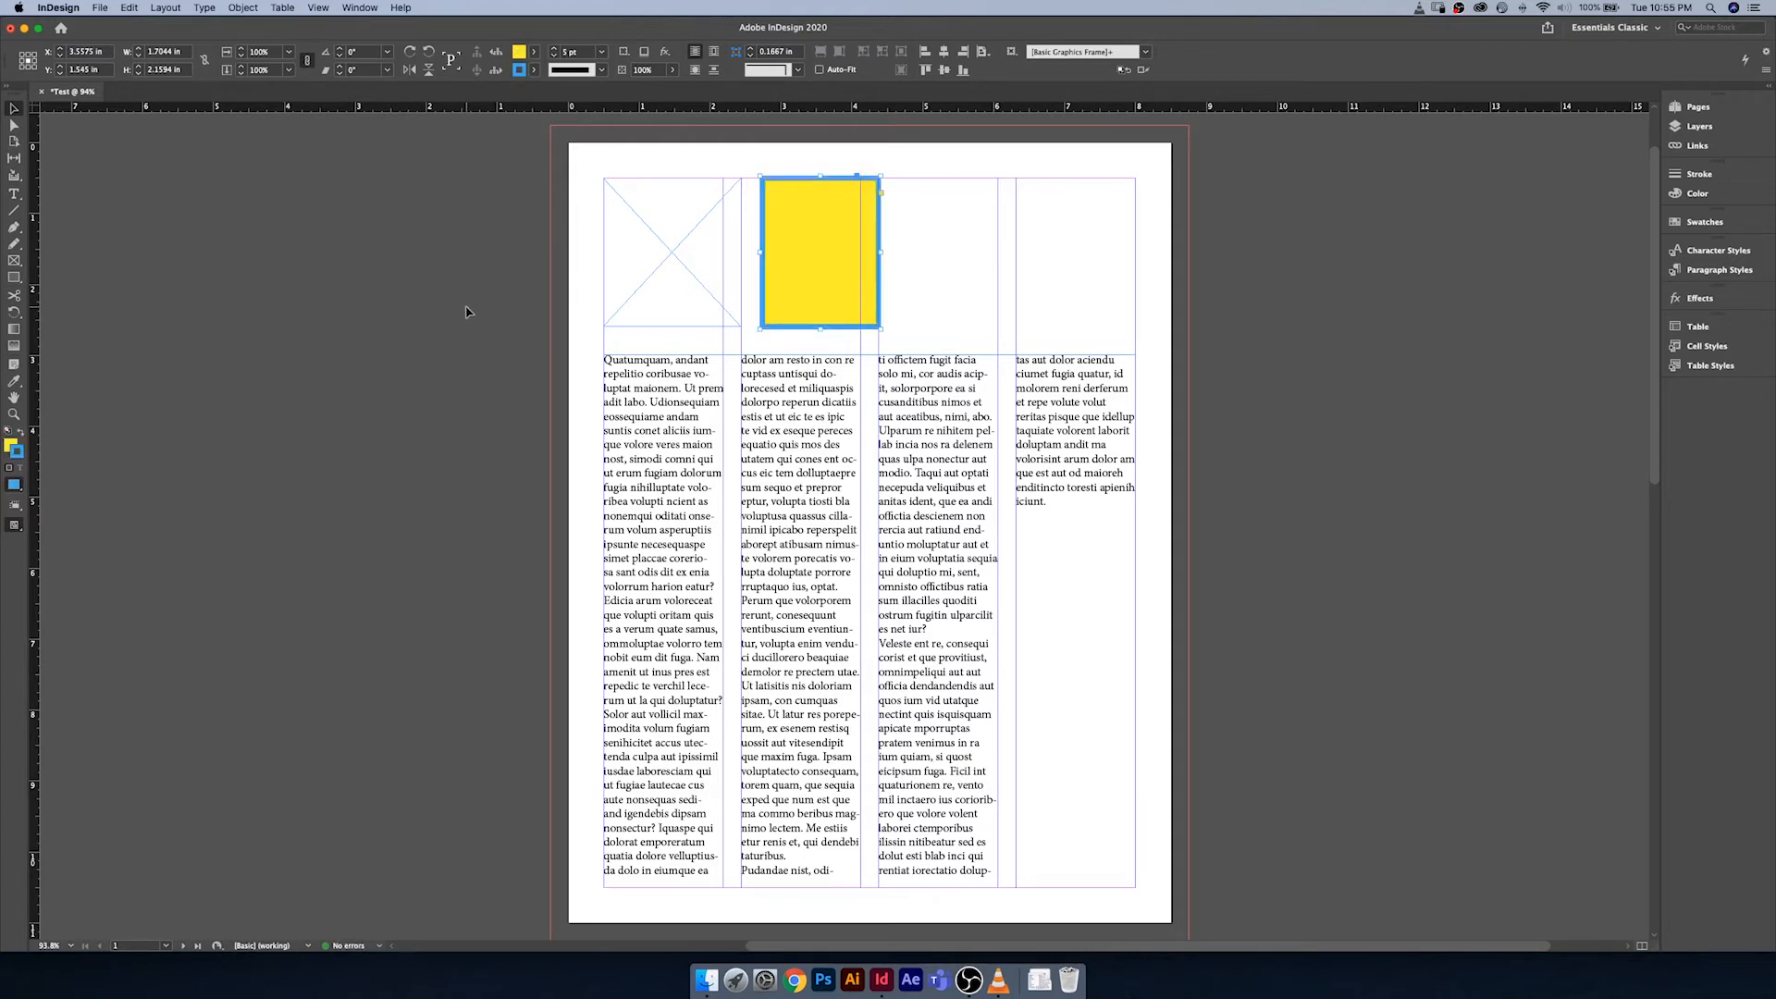
# Step: Try deleting the placeholder frame and the yellow rectangle together, and undo the deletion
pyautogui.moveTo(981, 248); pyautogui.dragTo(580, 266)
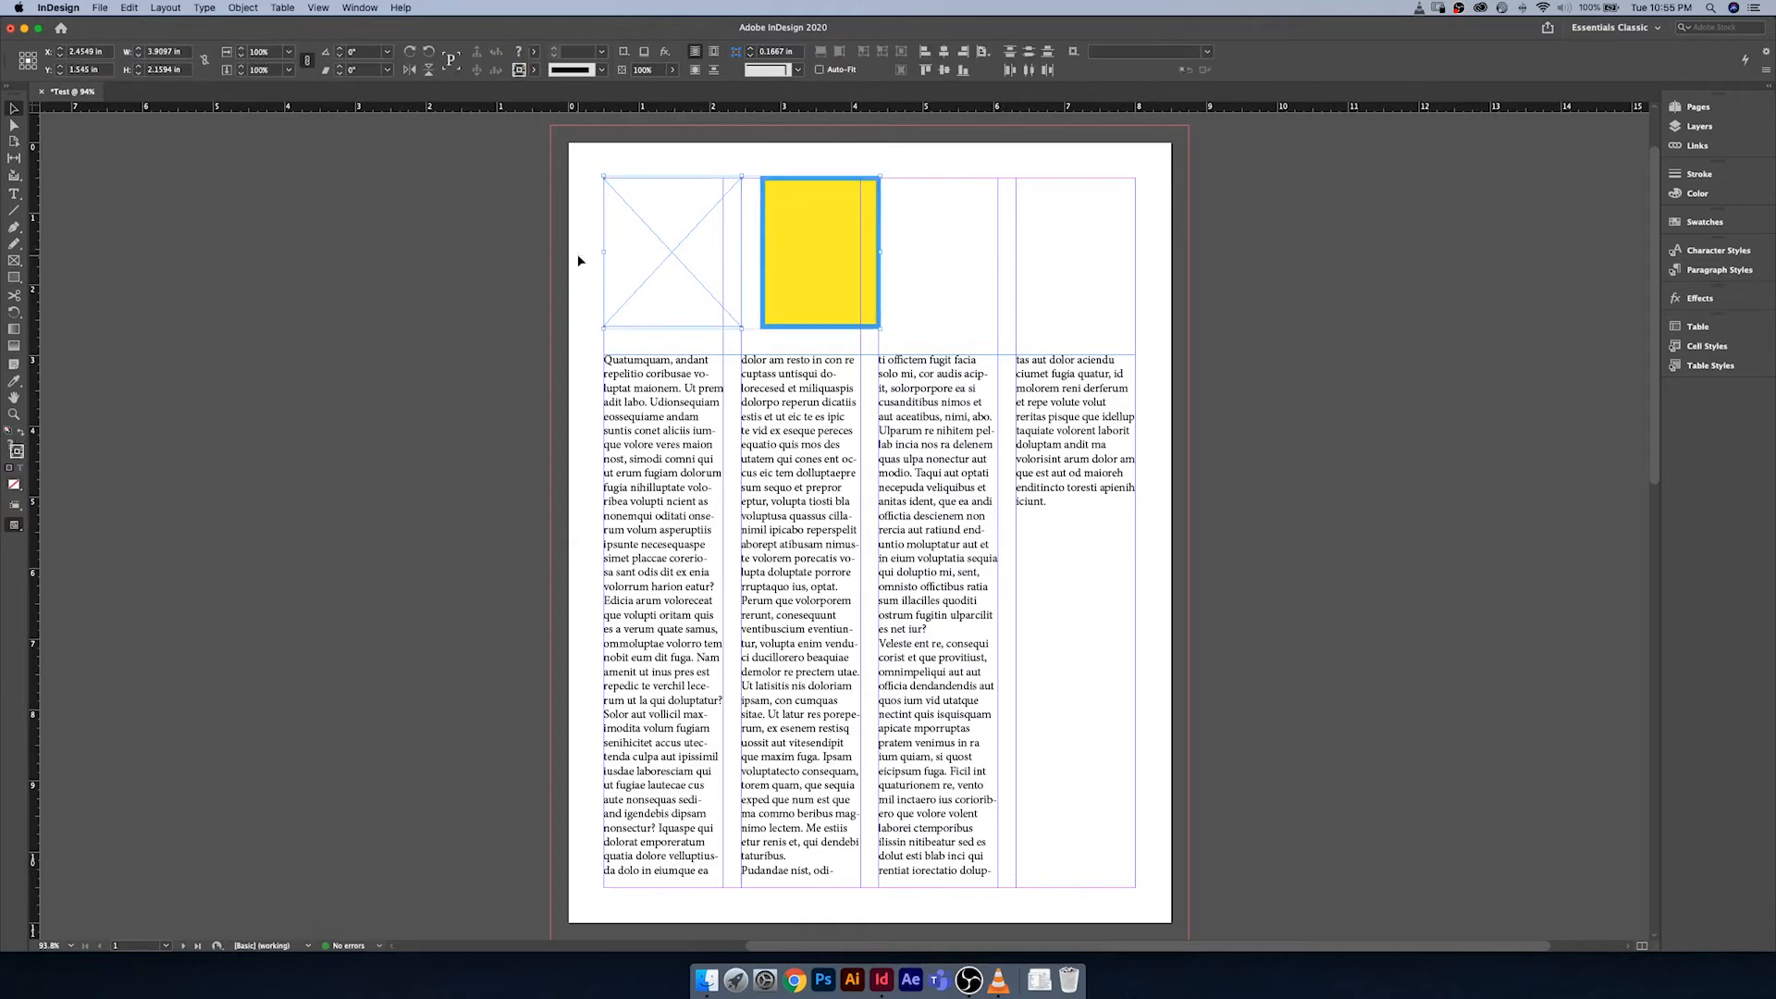
pyautogui.press('Delete')
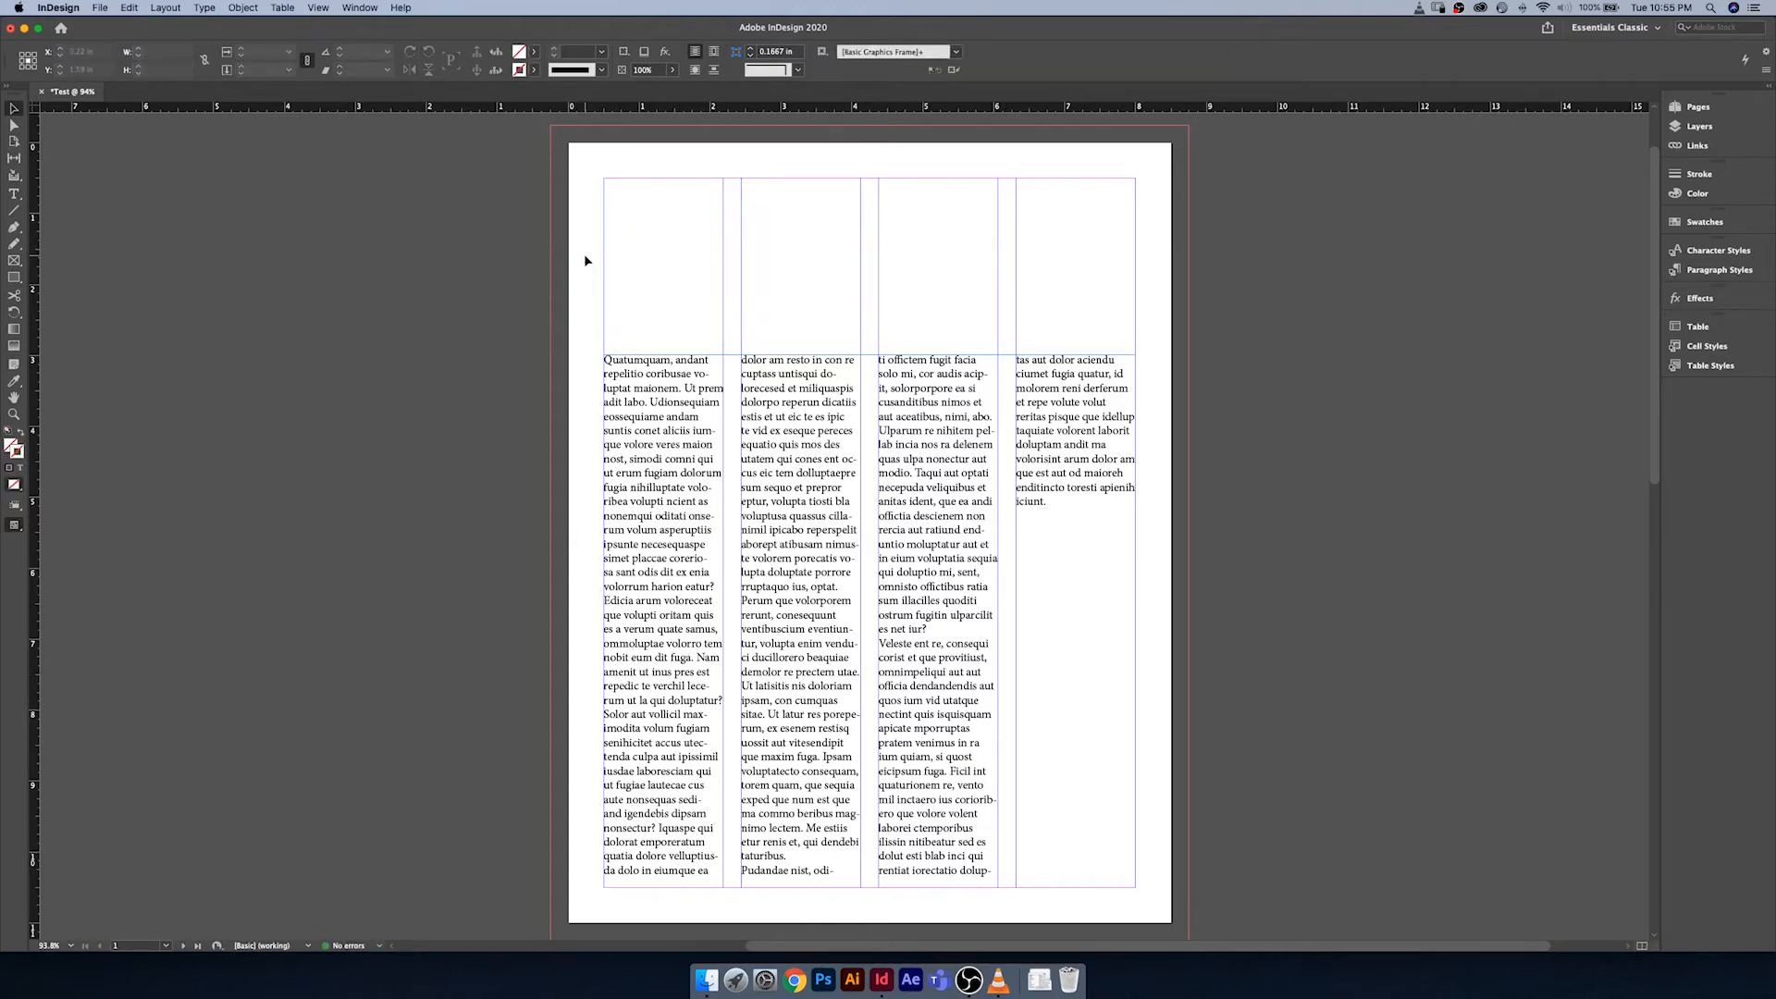
pyautogui.press('super+z')
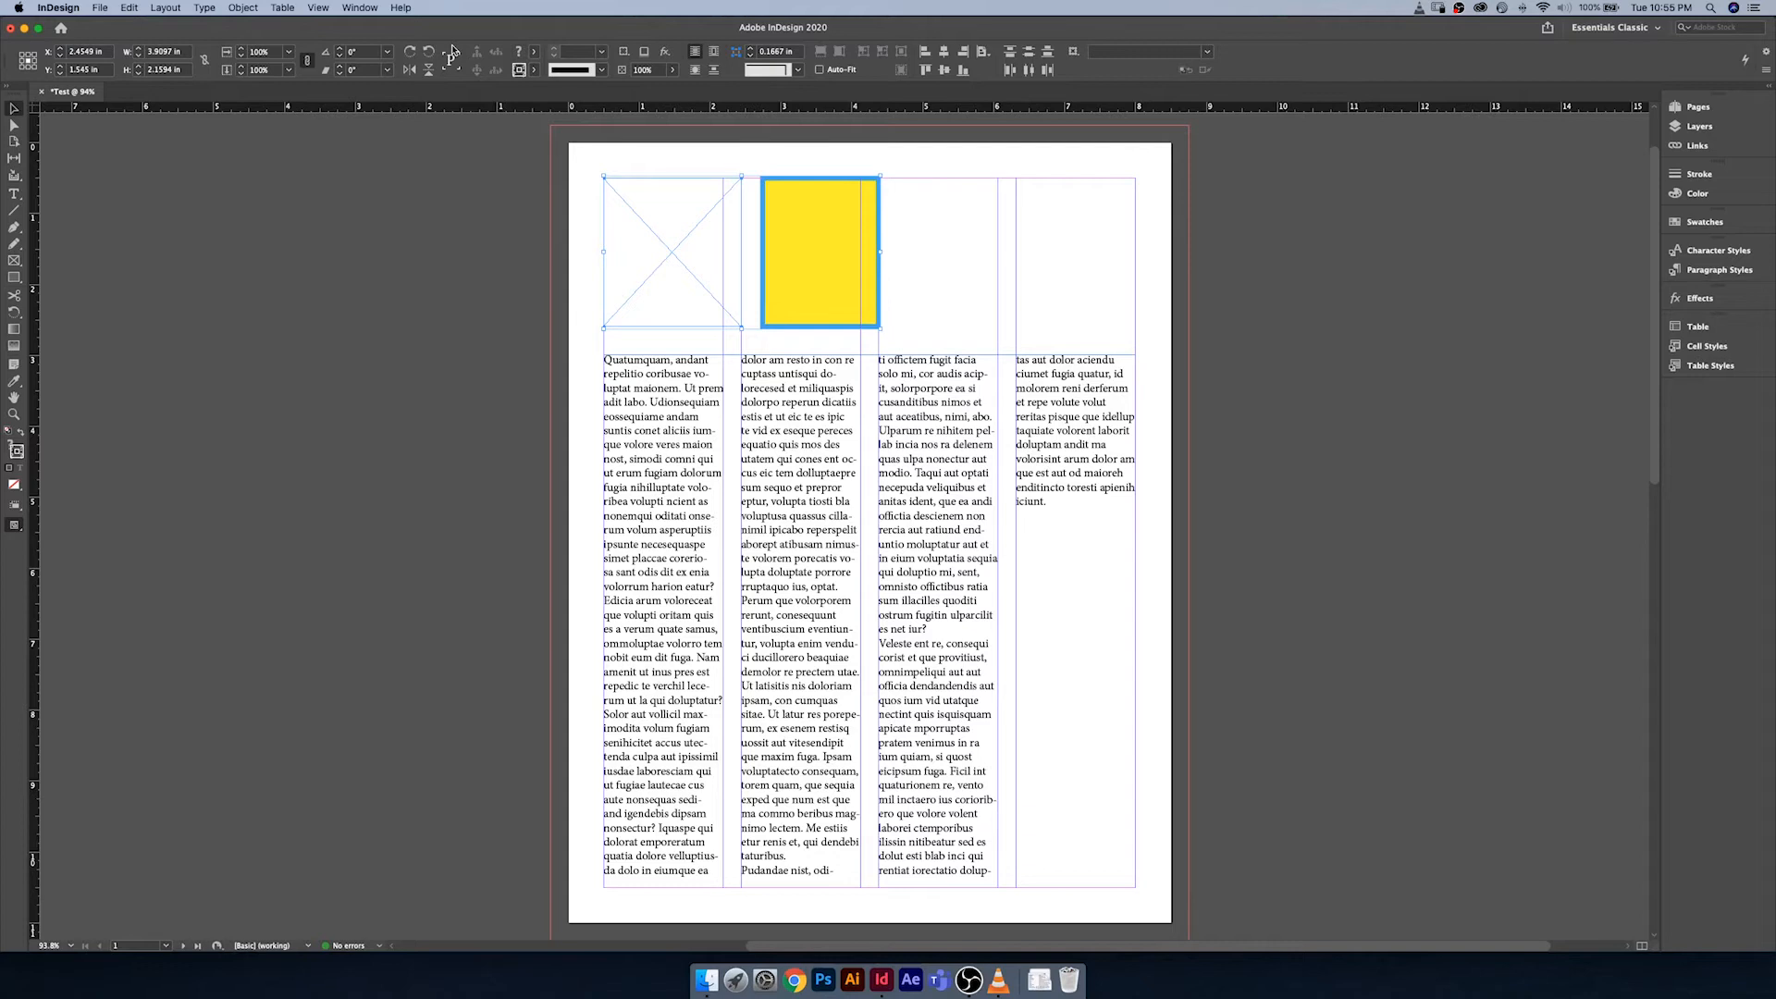
# Step: Try center-aligning the placeholder frame and yellow rectangle and distributing their horizontal centers across the page, undoing each change
pyautogui.click(943, 53)
pyautogui.click(945, 73)
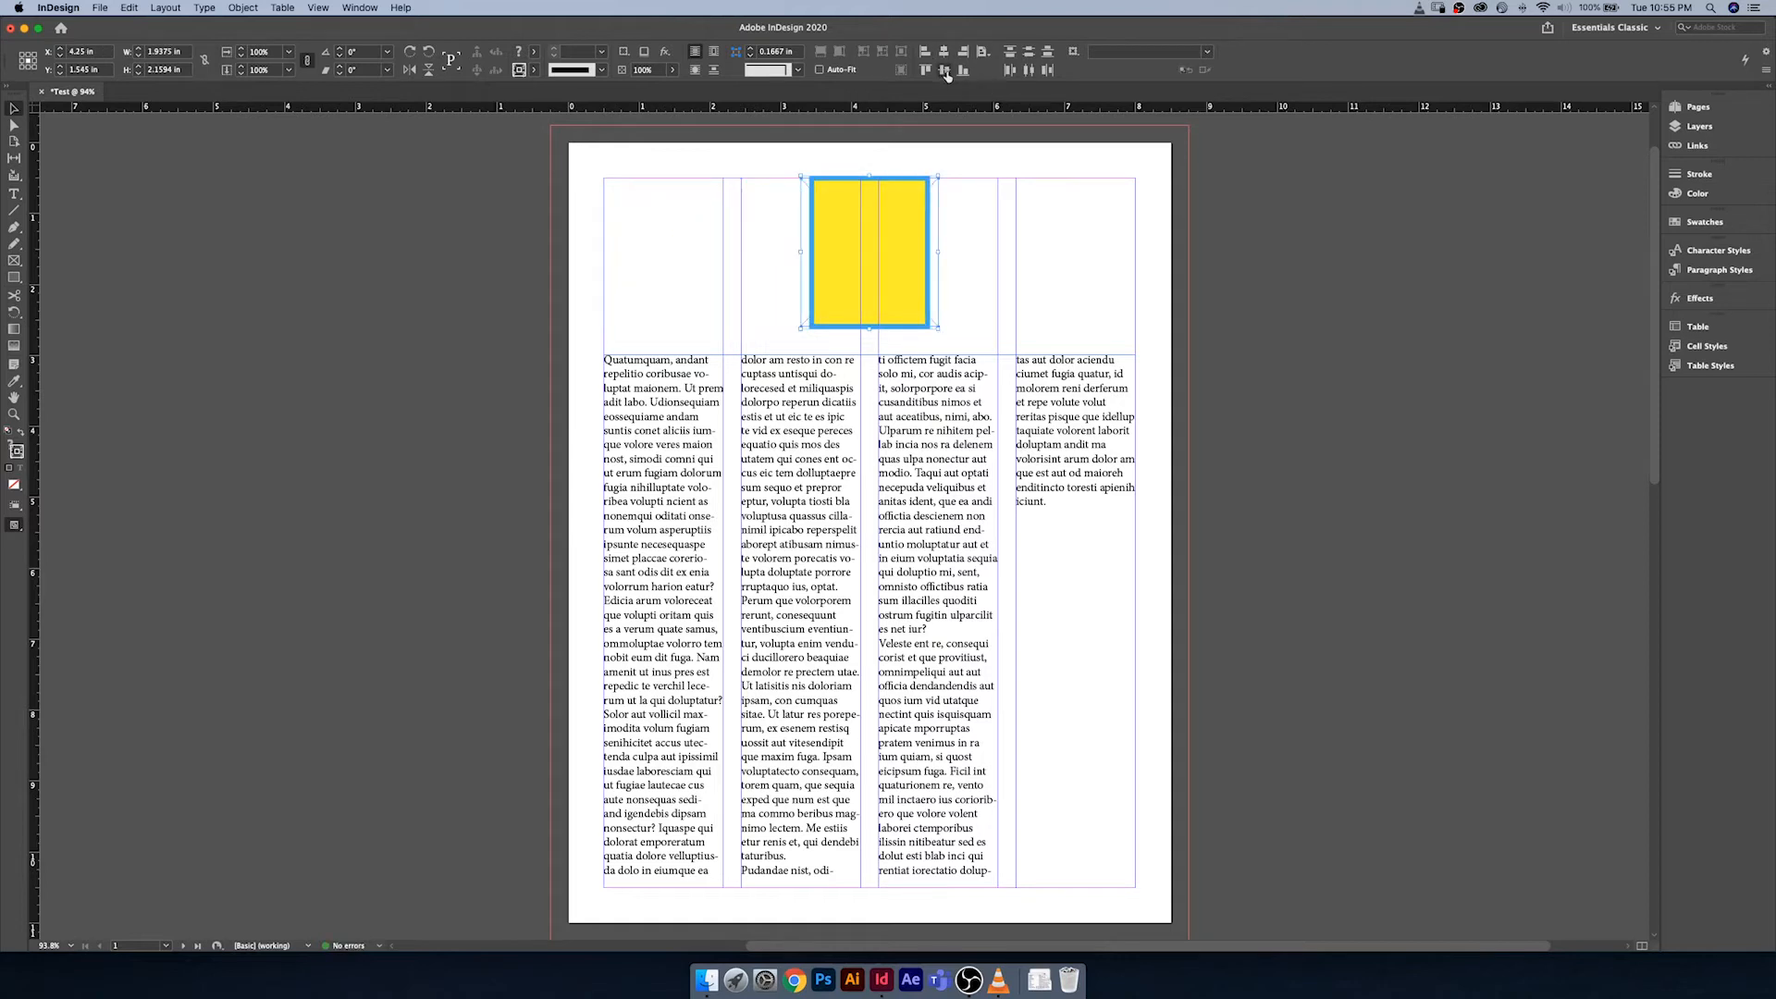
pyautogui.press('super+z')
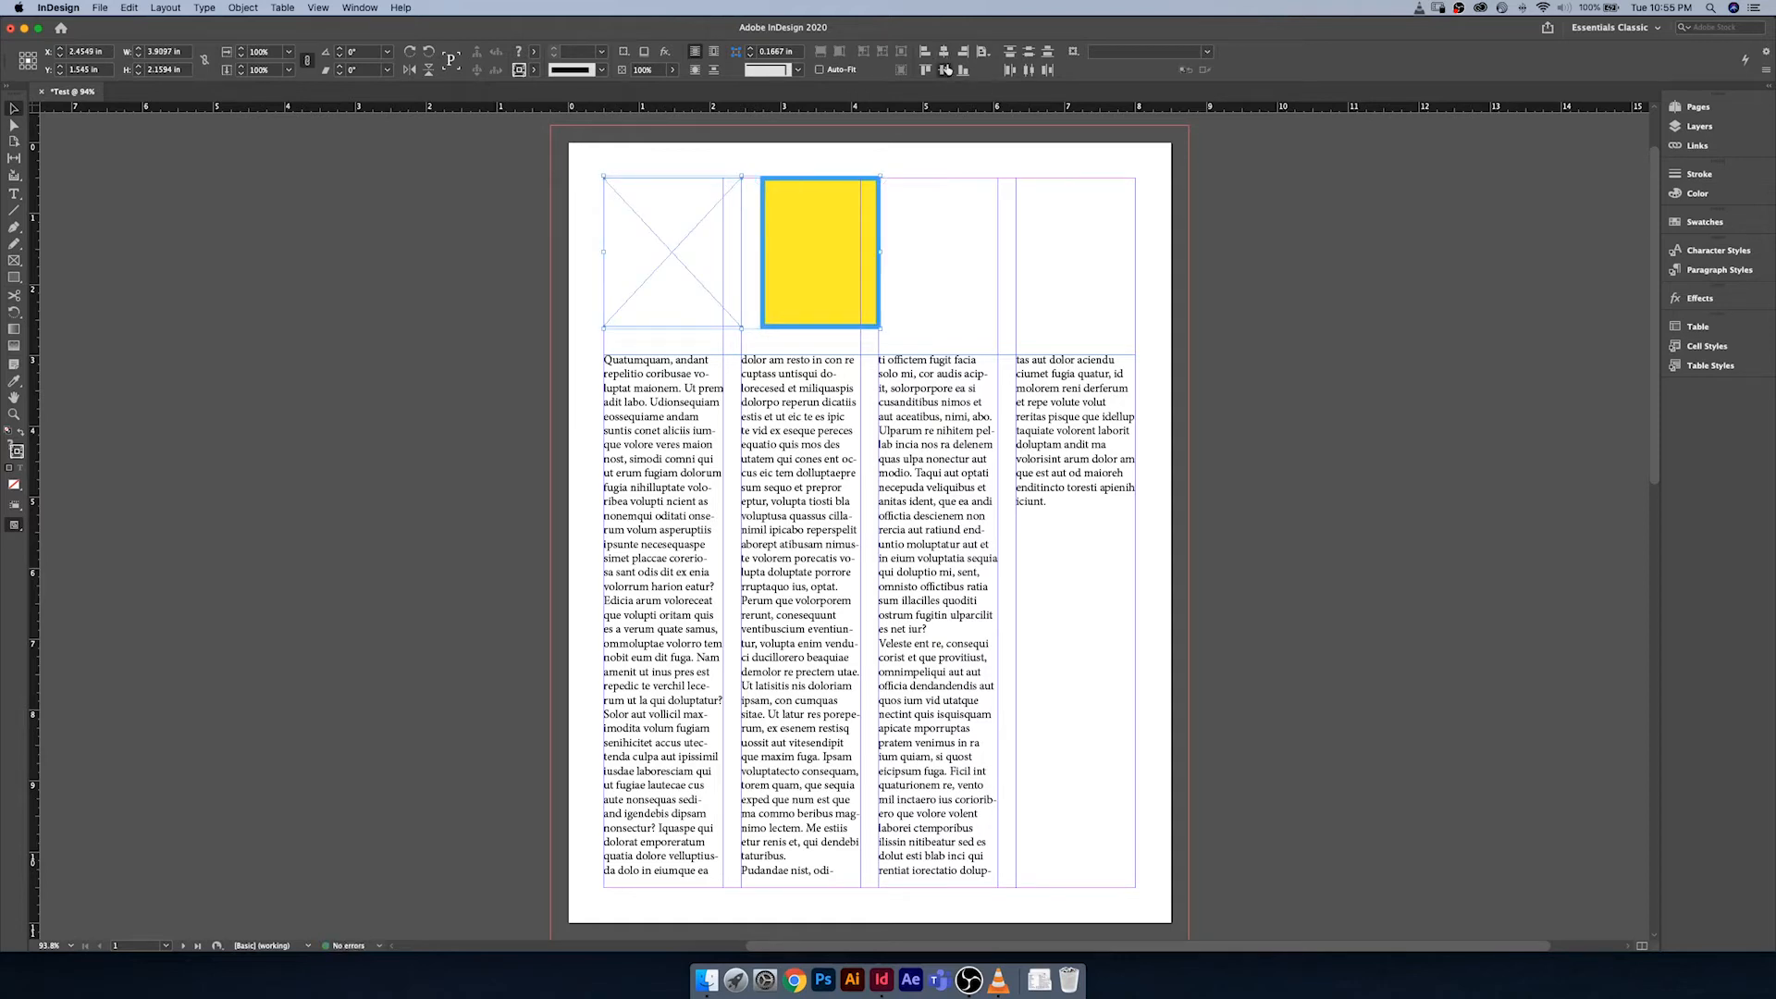
pyautogui.click(945, 71)
pyautogui.press('super+z')
pyautogui.click(1029, 71)
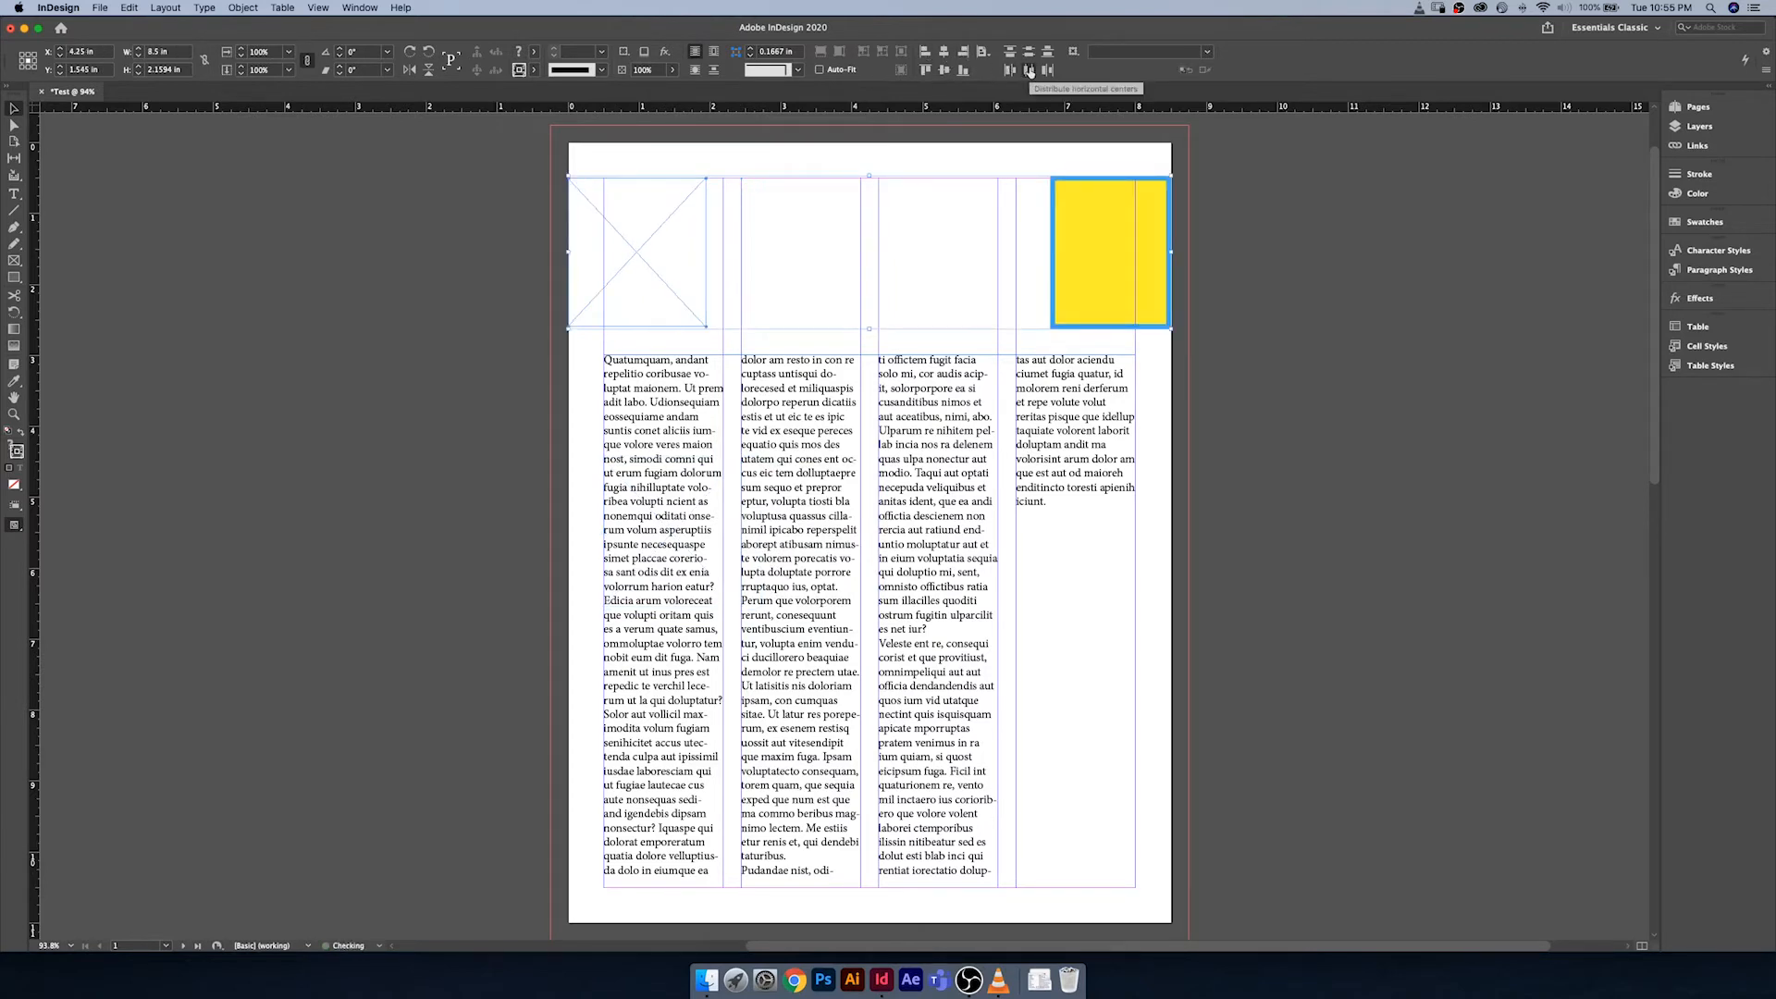
pyautogui.press('super+z')
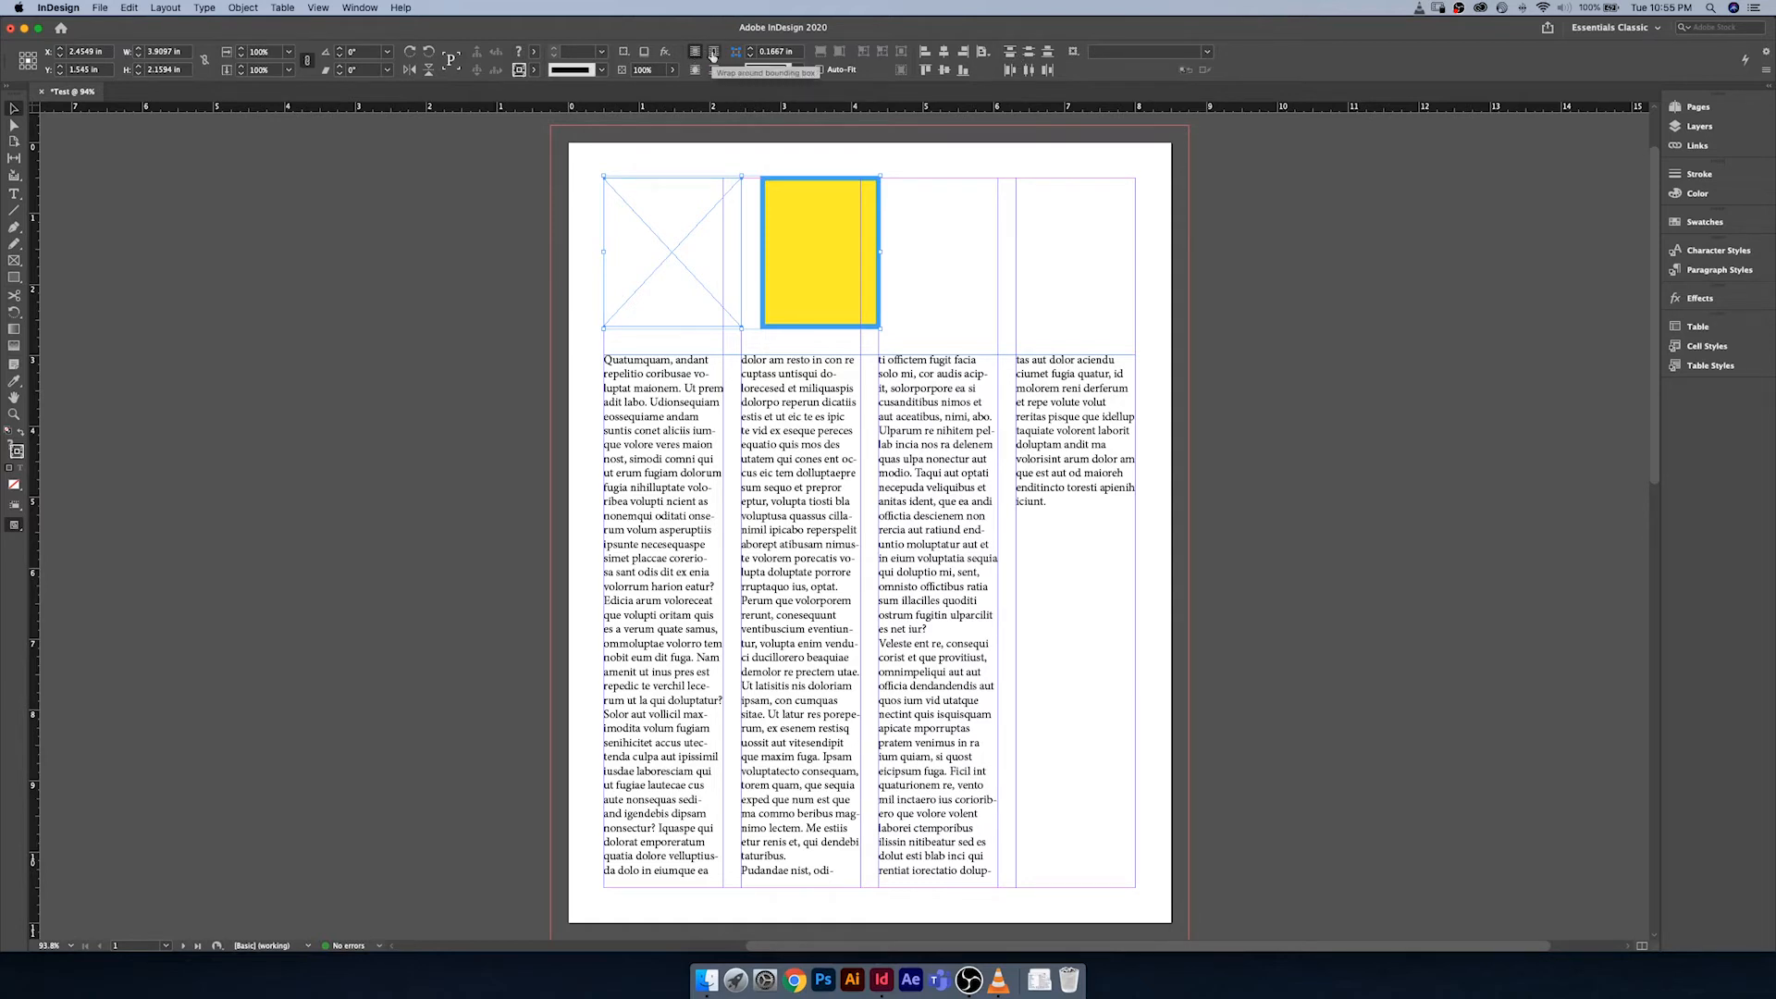
# Step: Try moving the yellow rectangle over the second and third text columns with text wrapped around its bounding box, and undo it
pyautogui.click(931, 252)
pyautogui.click(801, 236)
pyautogui.click(736, 53)
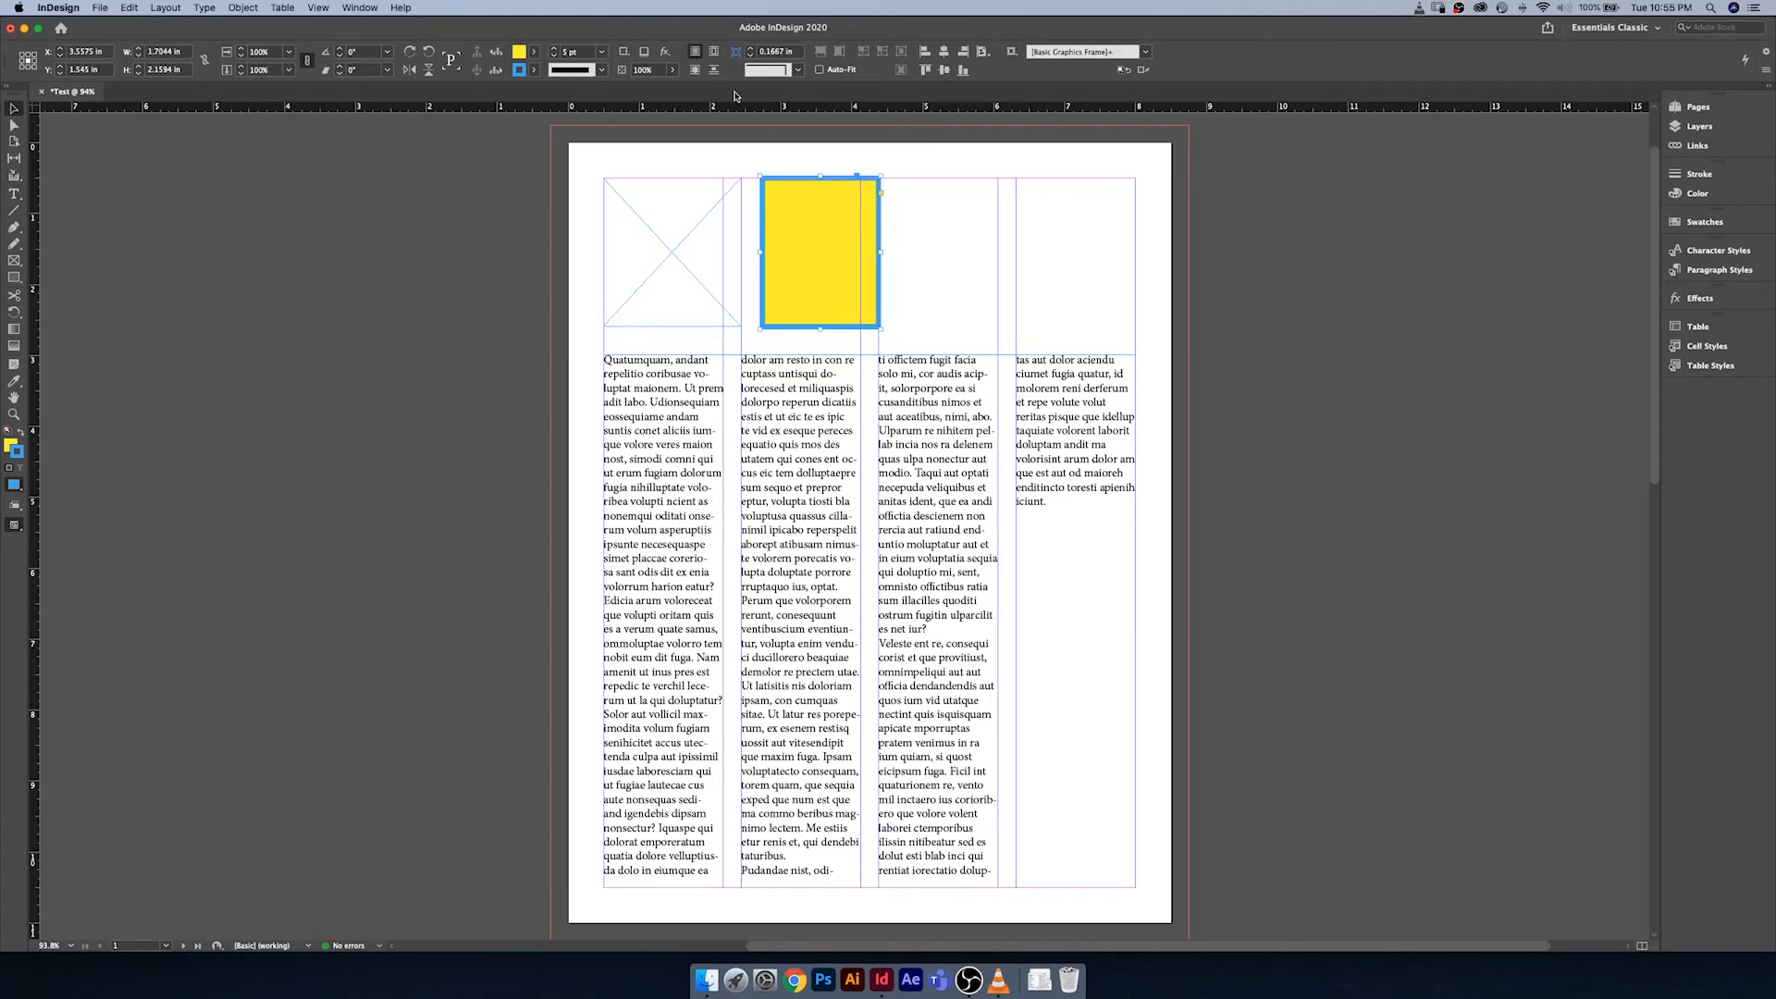
pyautogui.moveTo(809, 316); pyautogui.dragTo(826, 529)
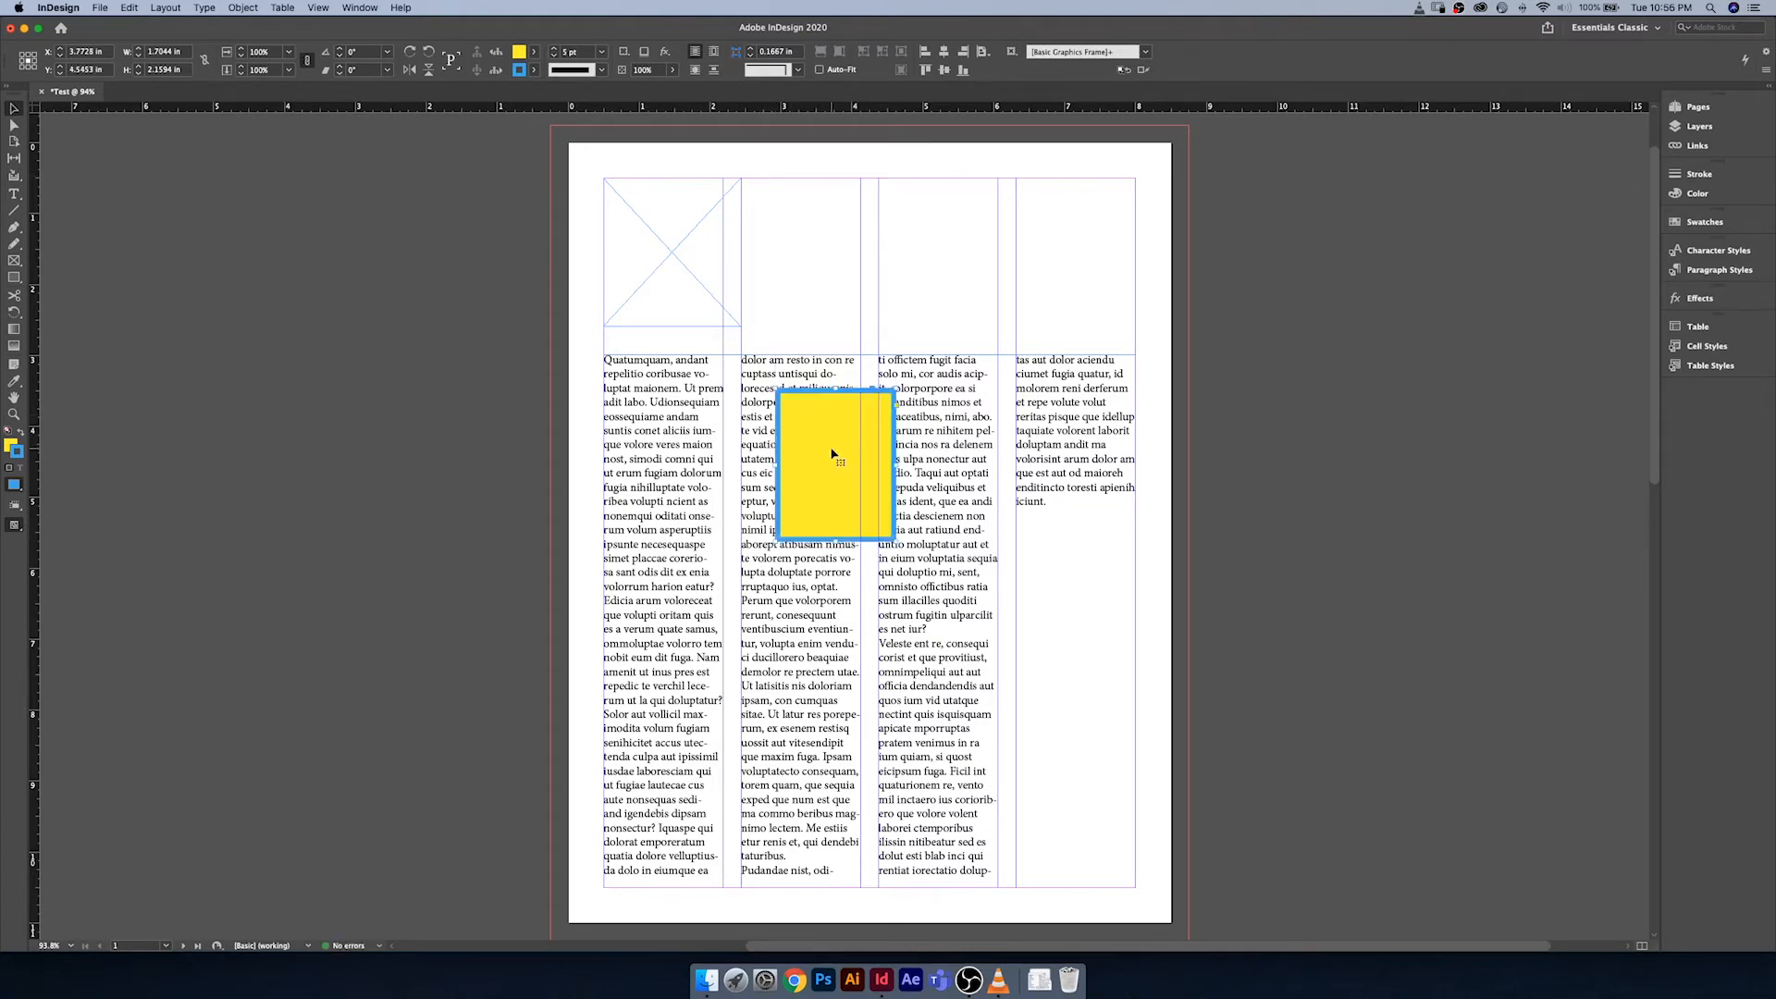
pyautogui.click(697, 71)
pyautogui.moveTo(844, 489); pyautogui.dragTo(859, 496)
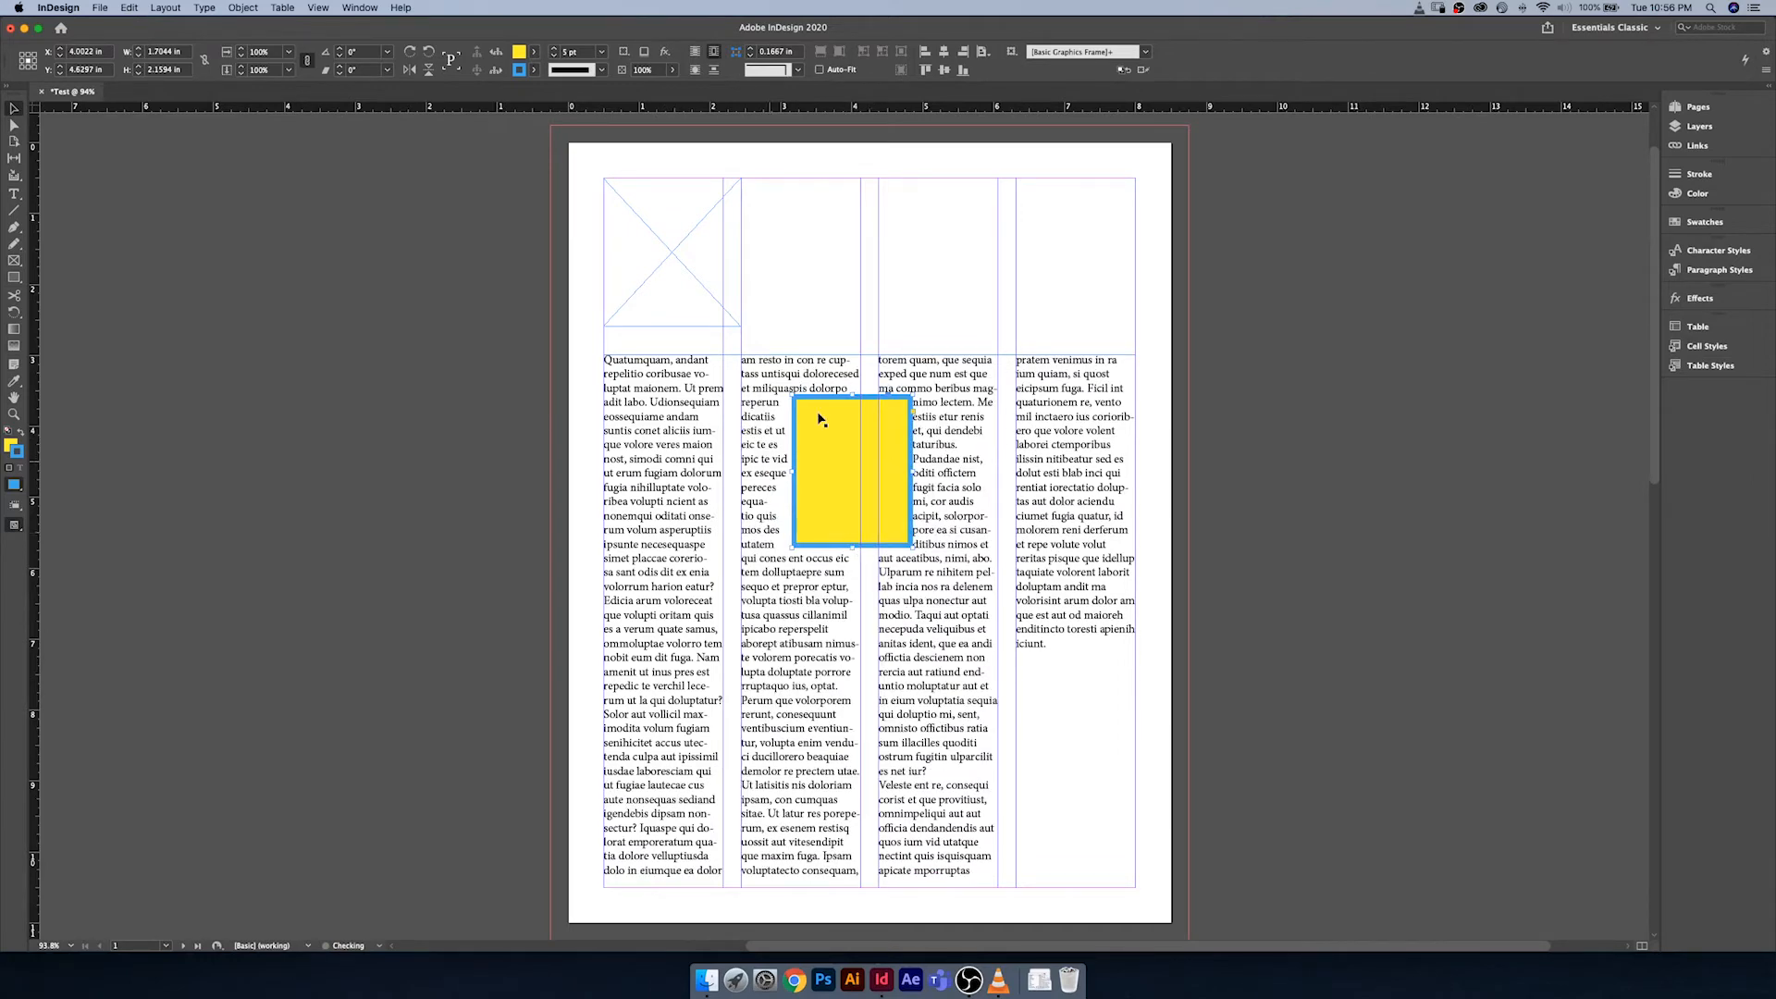
pyautogui.press('super+z')
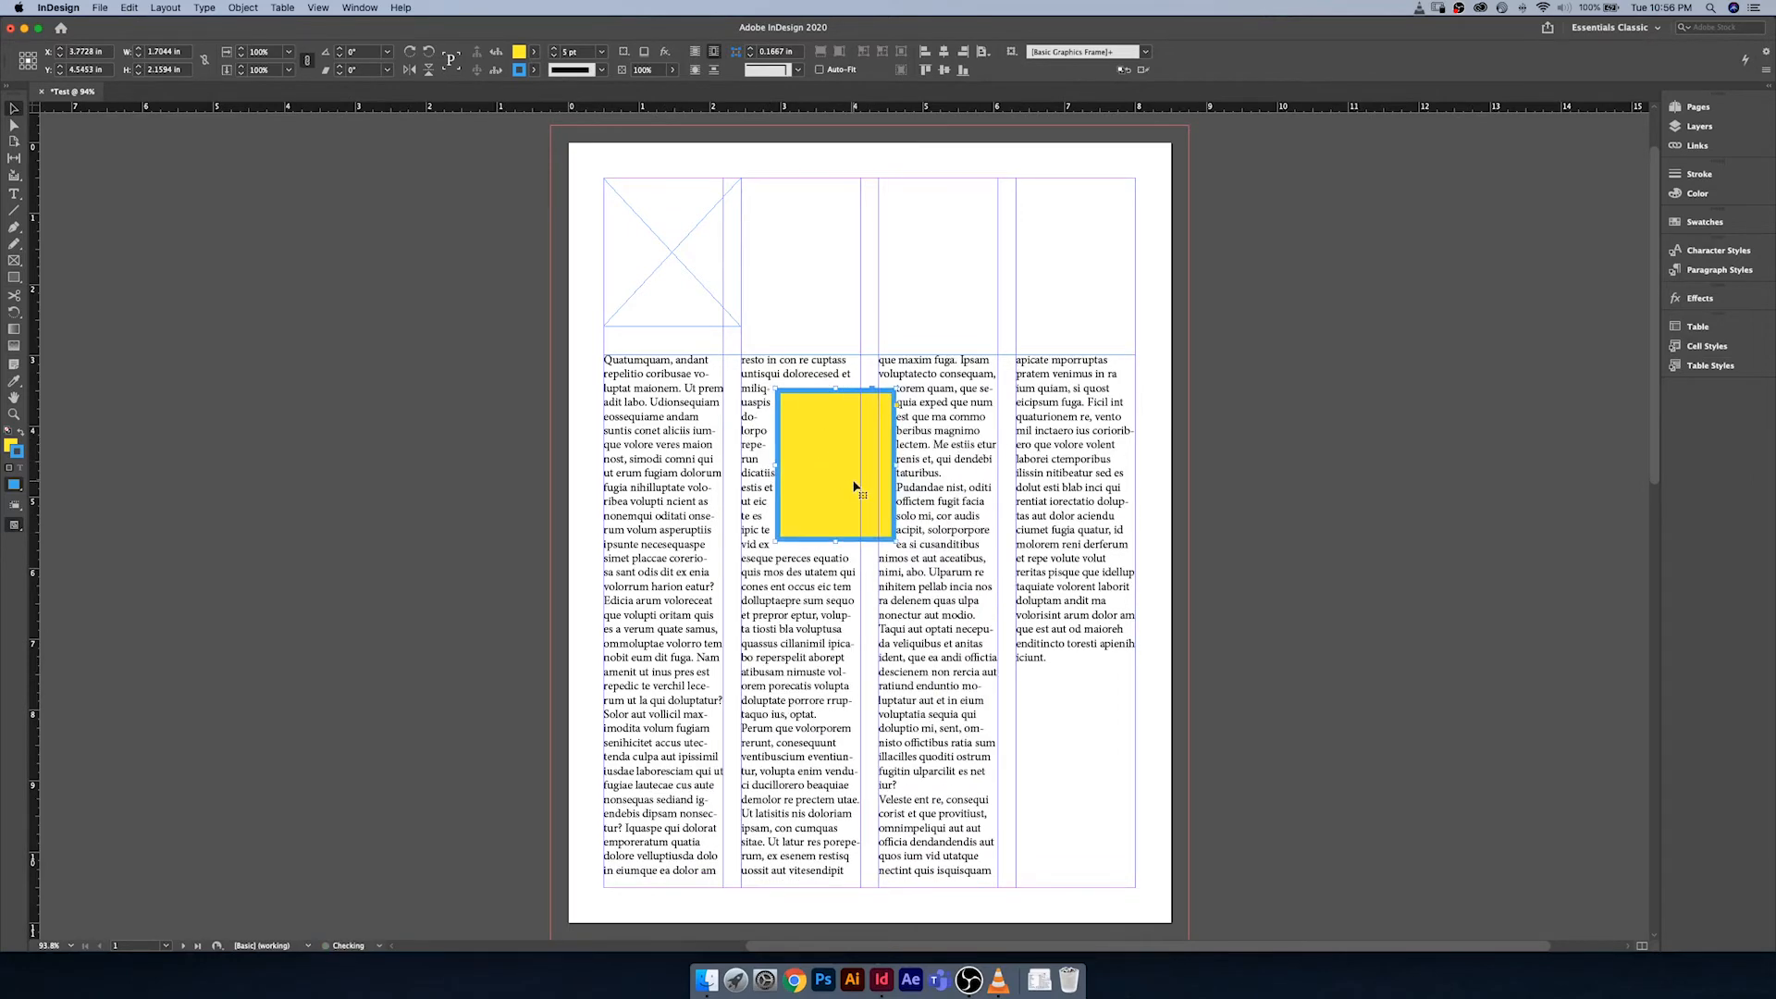
pyautogui.moveTo(855, 487); pyautogui.dragTo(840, 274)
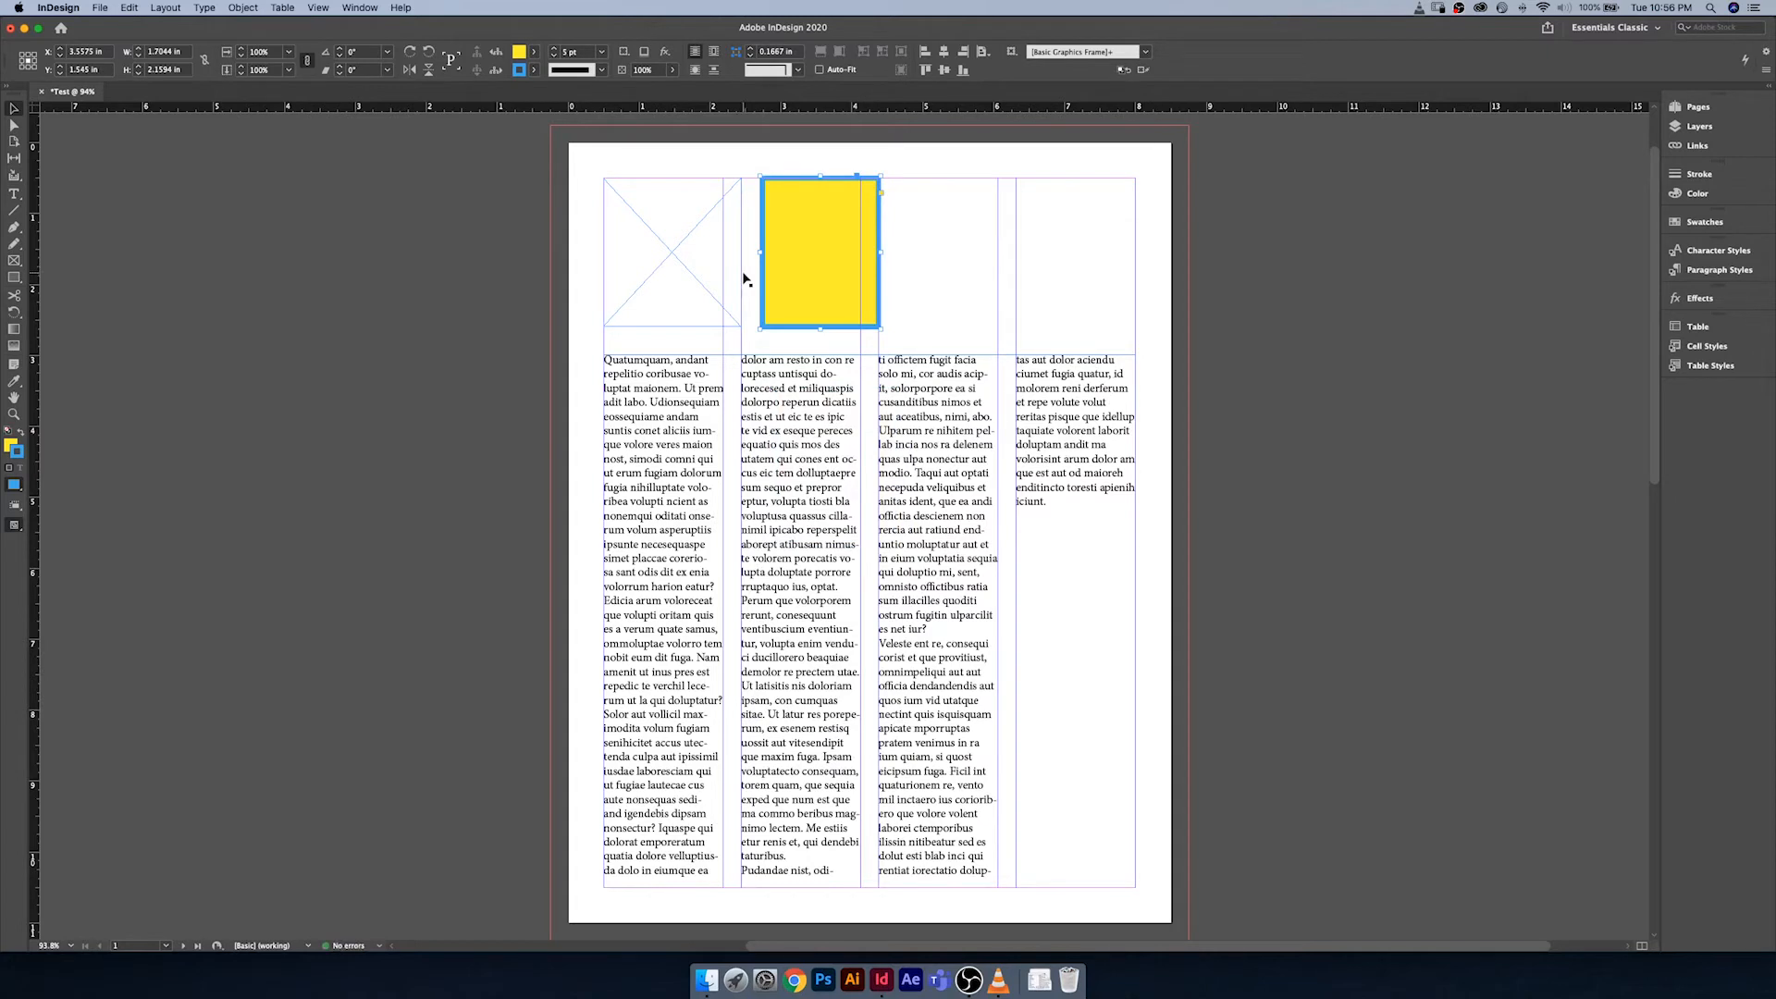
pyautogui.click(665, 53)
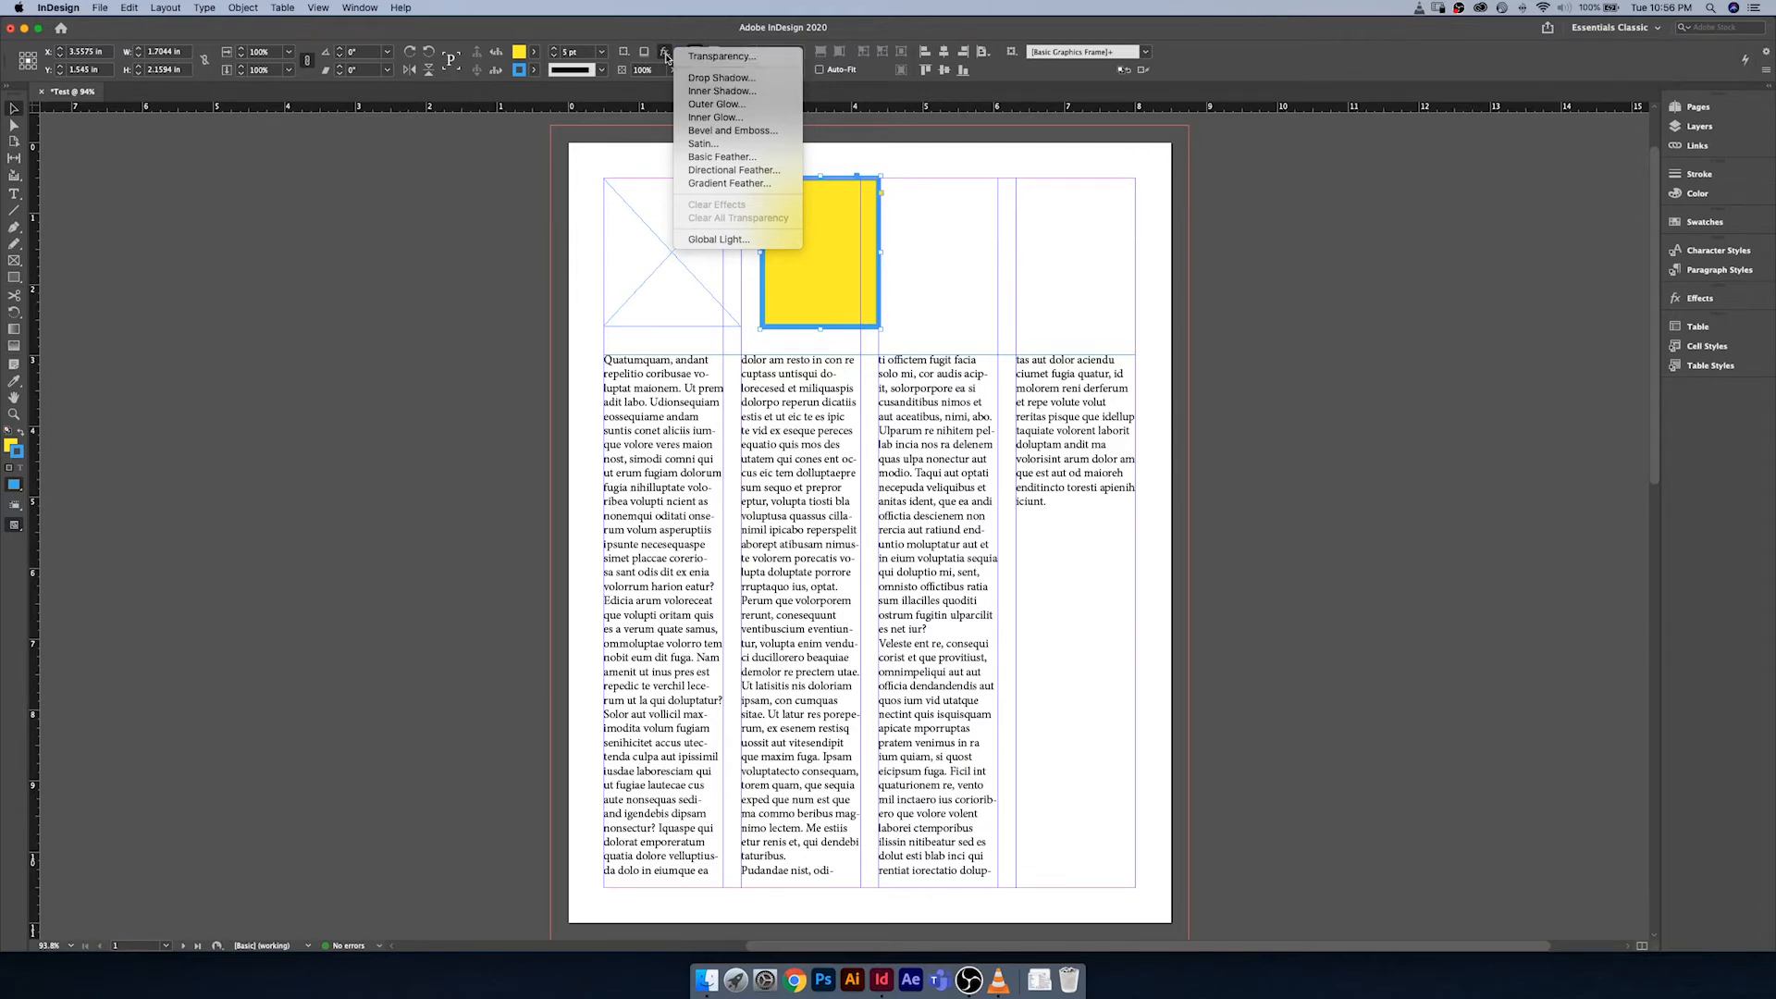
pyautogui.click(666, 58)
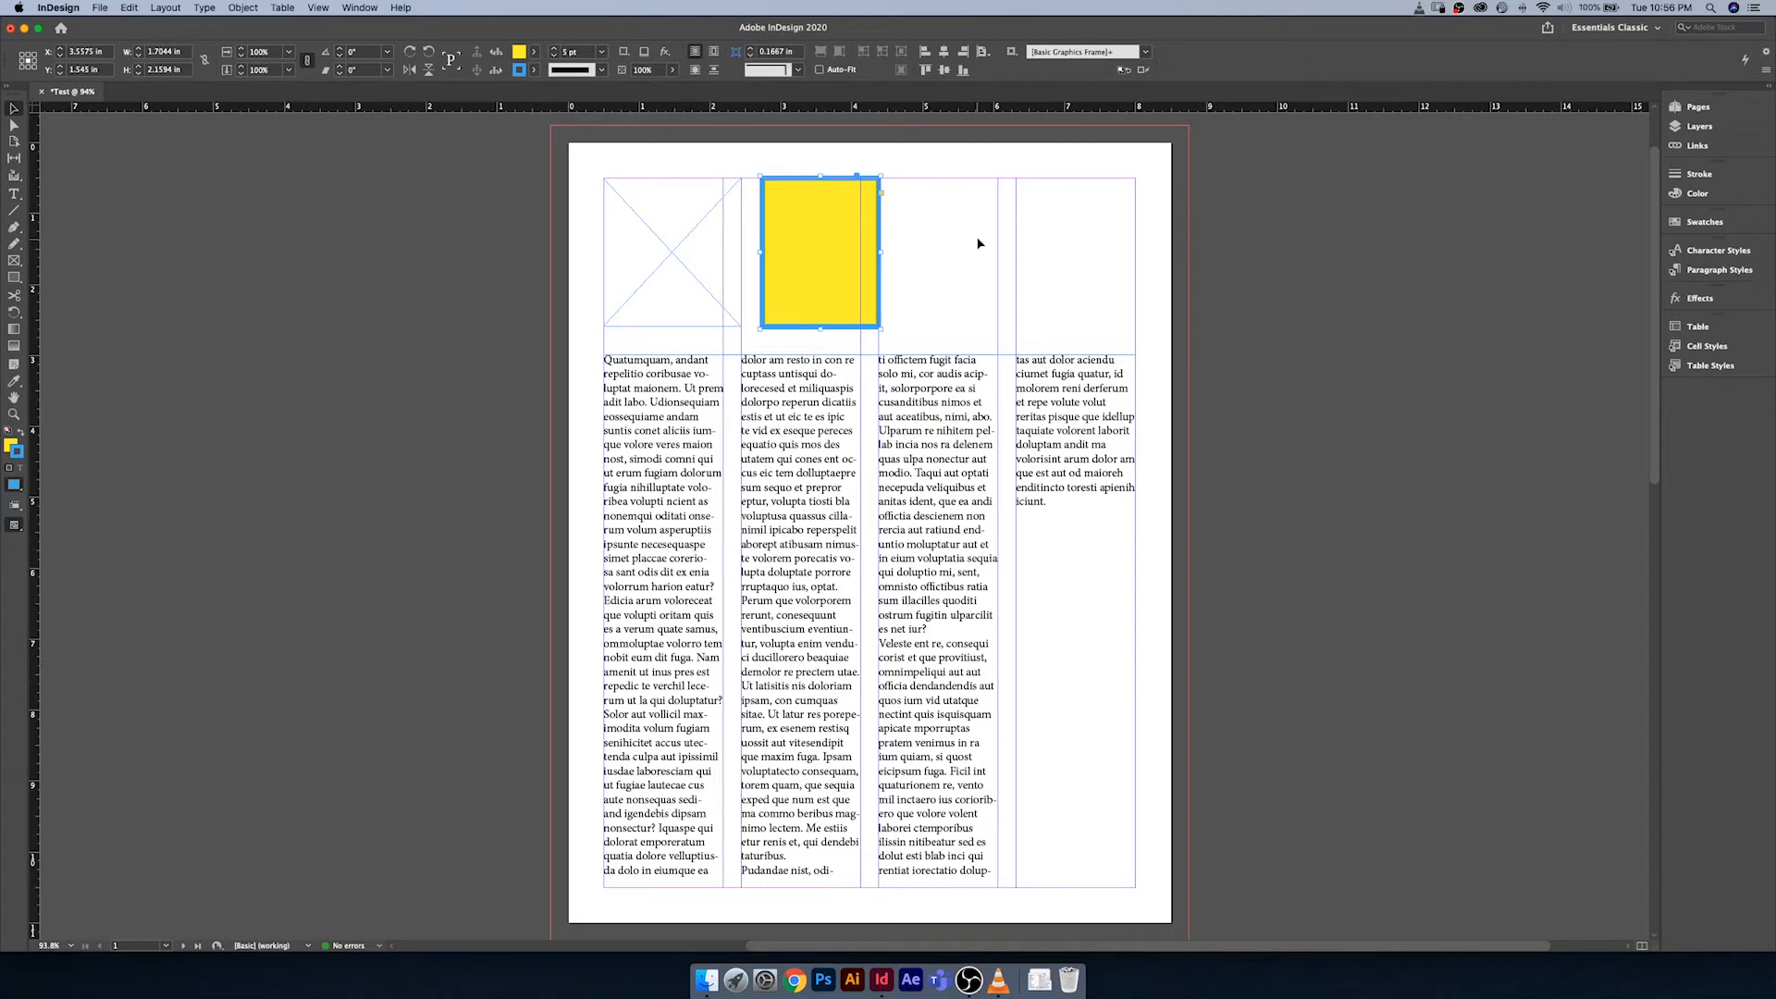
pyautogui.click(926, 242)
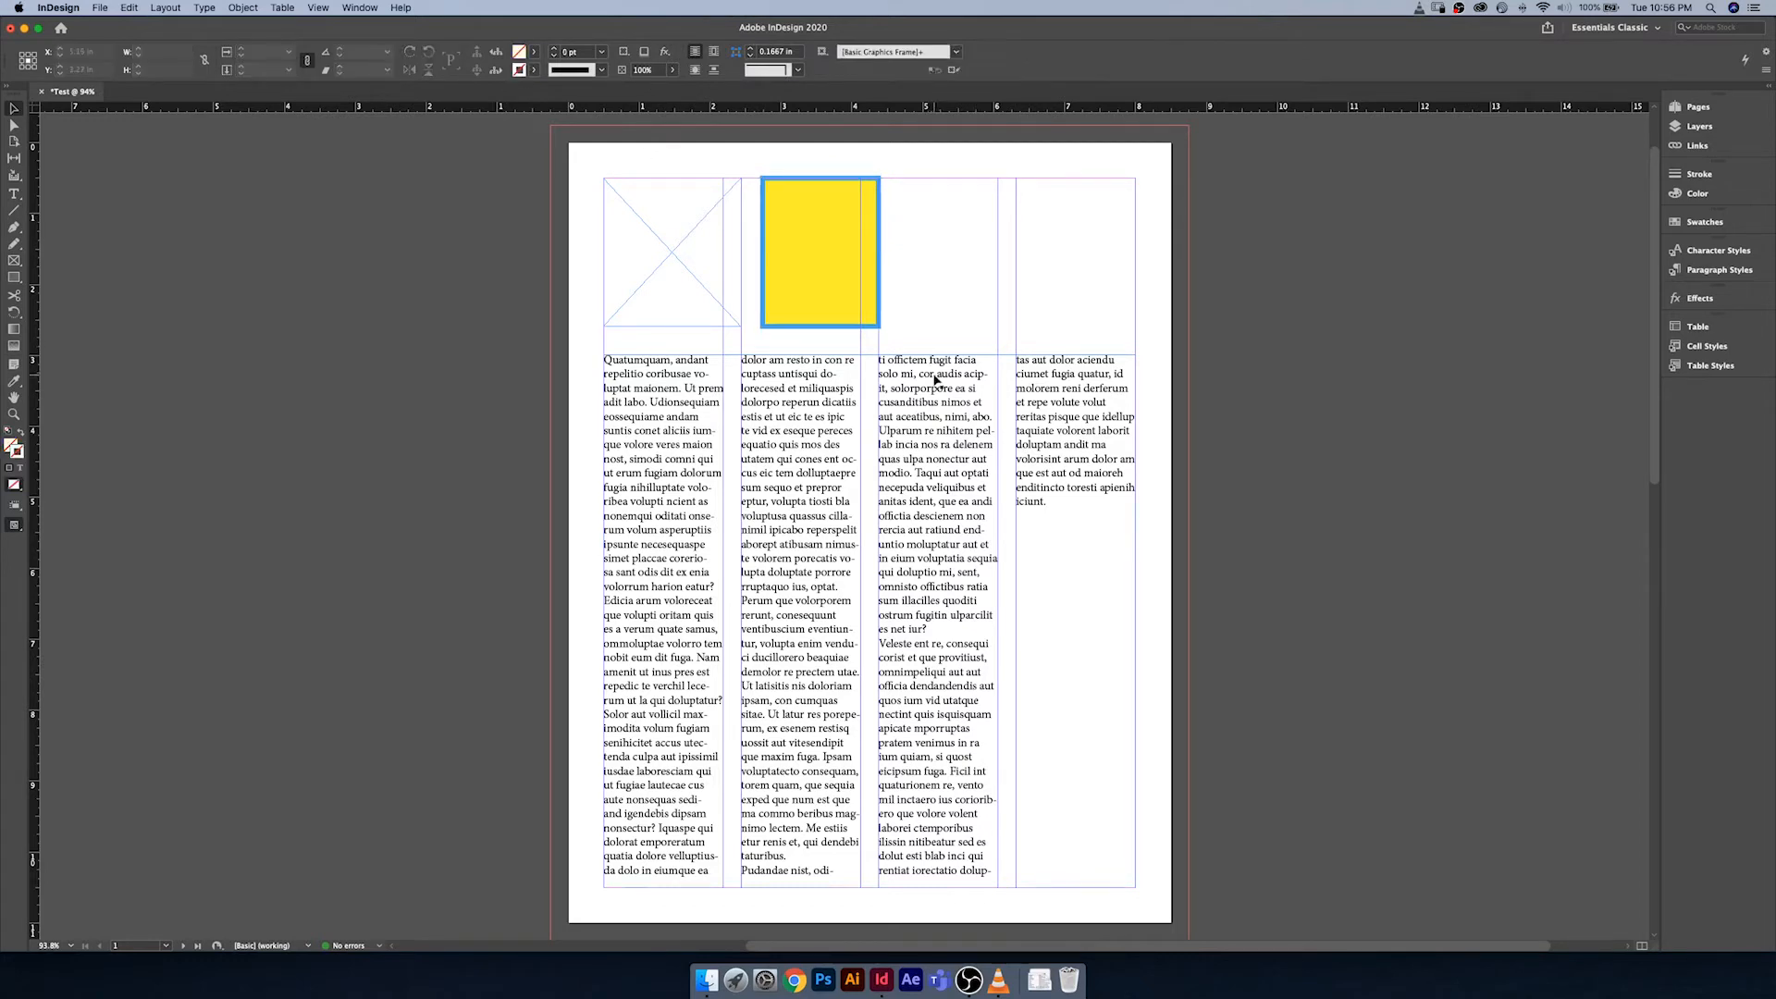
# Step: Place the text cursor in the first column's opening lines, view the paragraph formatting options, and return to the character formatting options
pyautogui.click(661, 370)
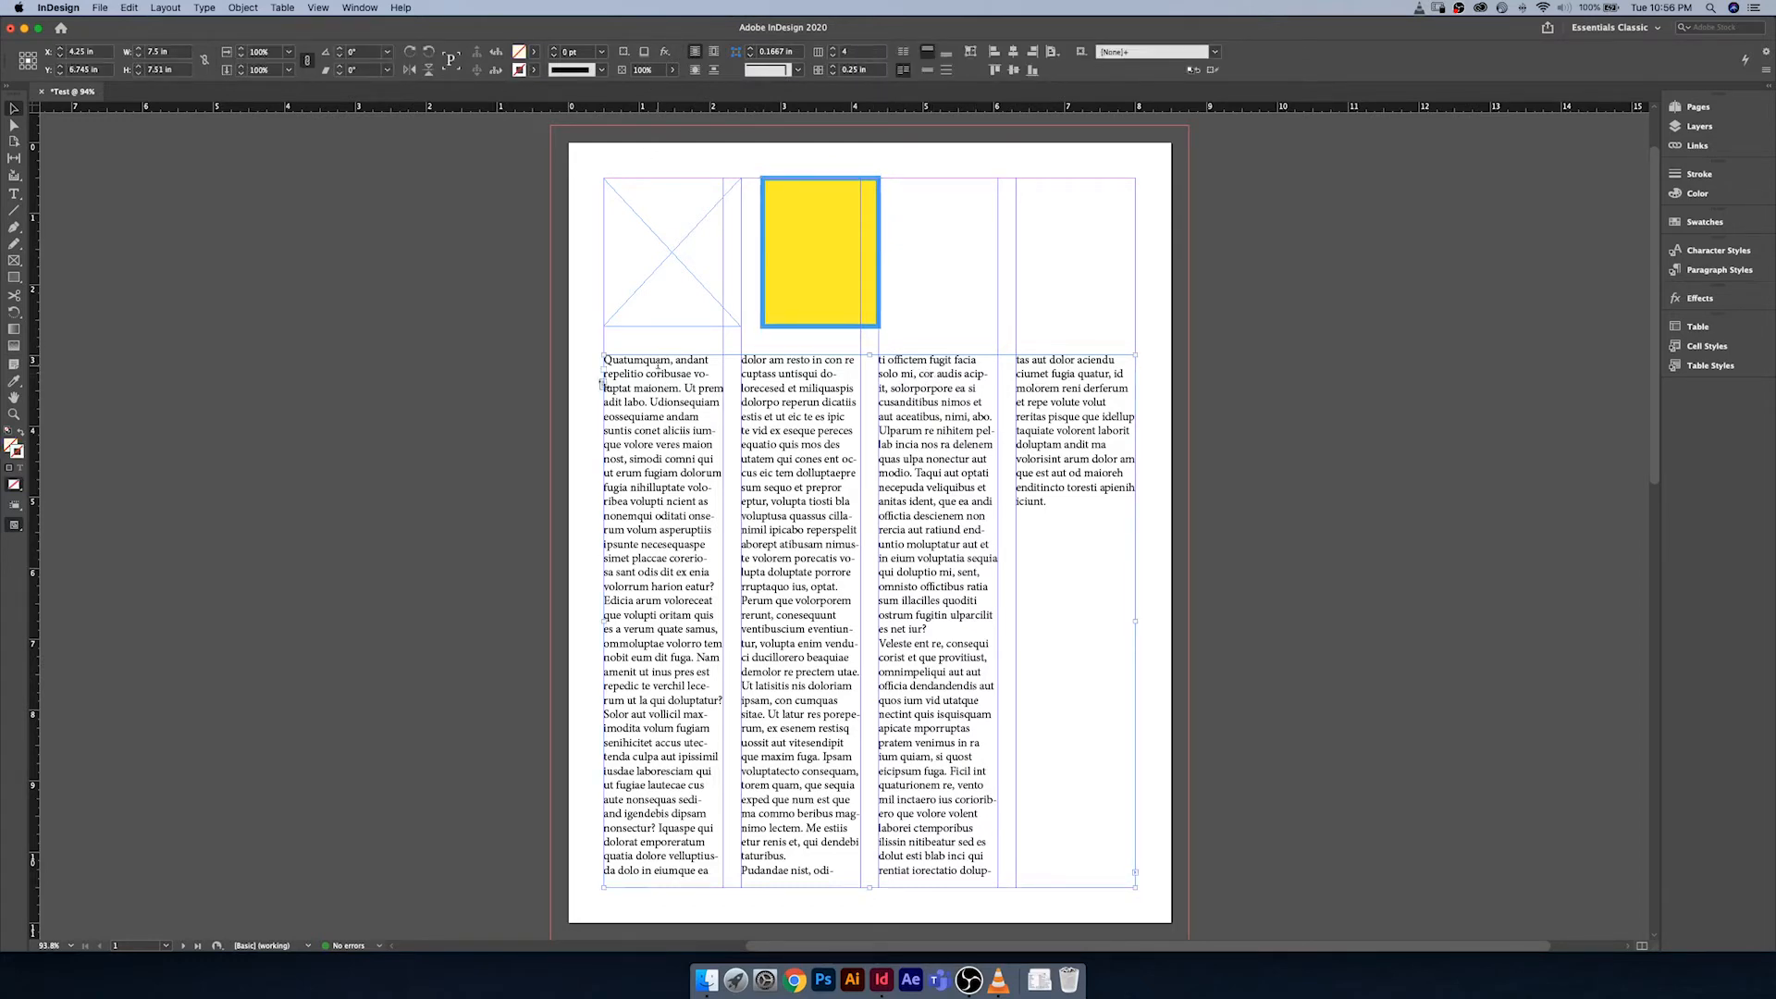
pyautogui.doubleClick(632, 360)
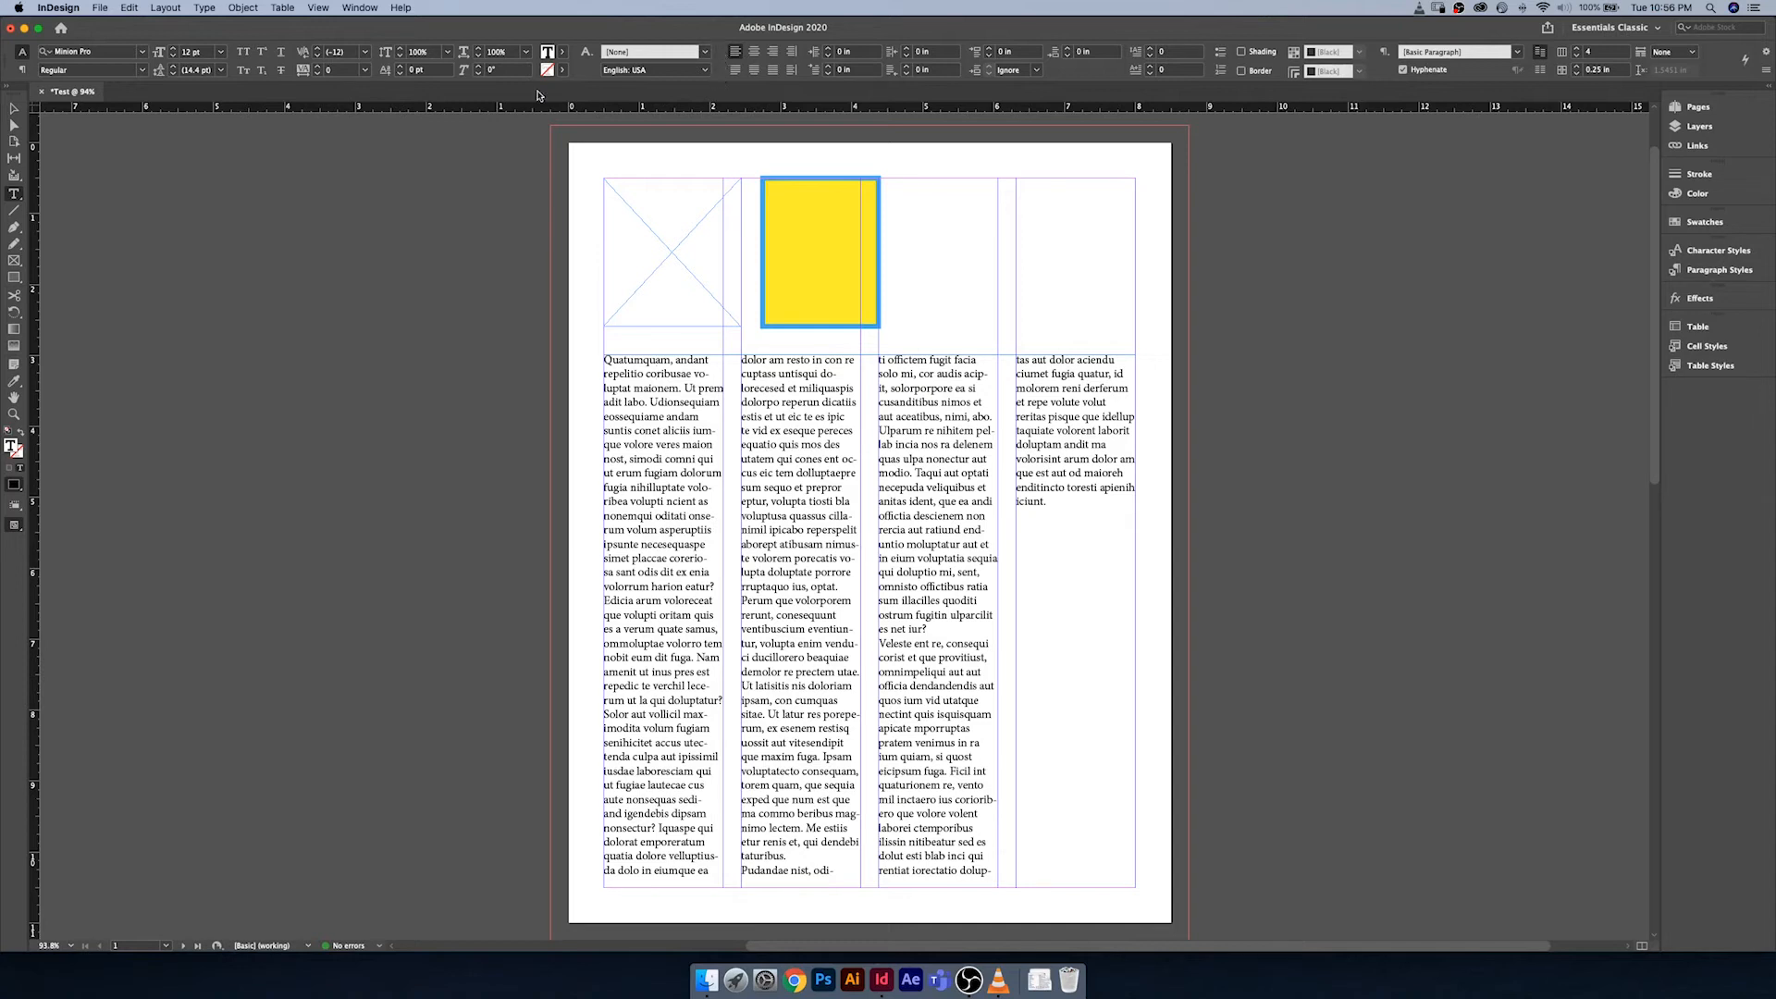
pyautogui.click(23, 70)
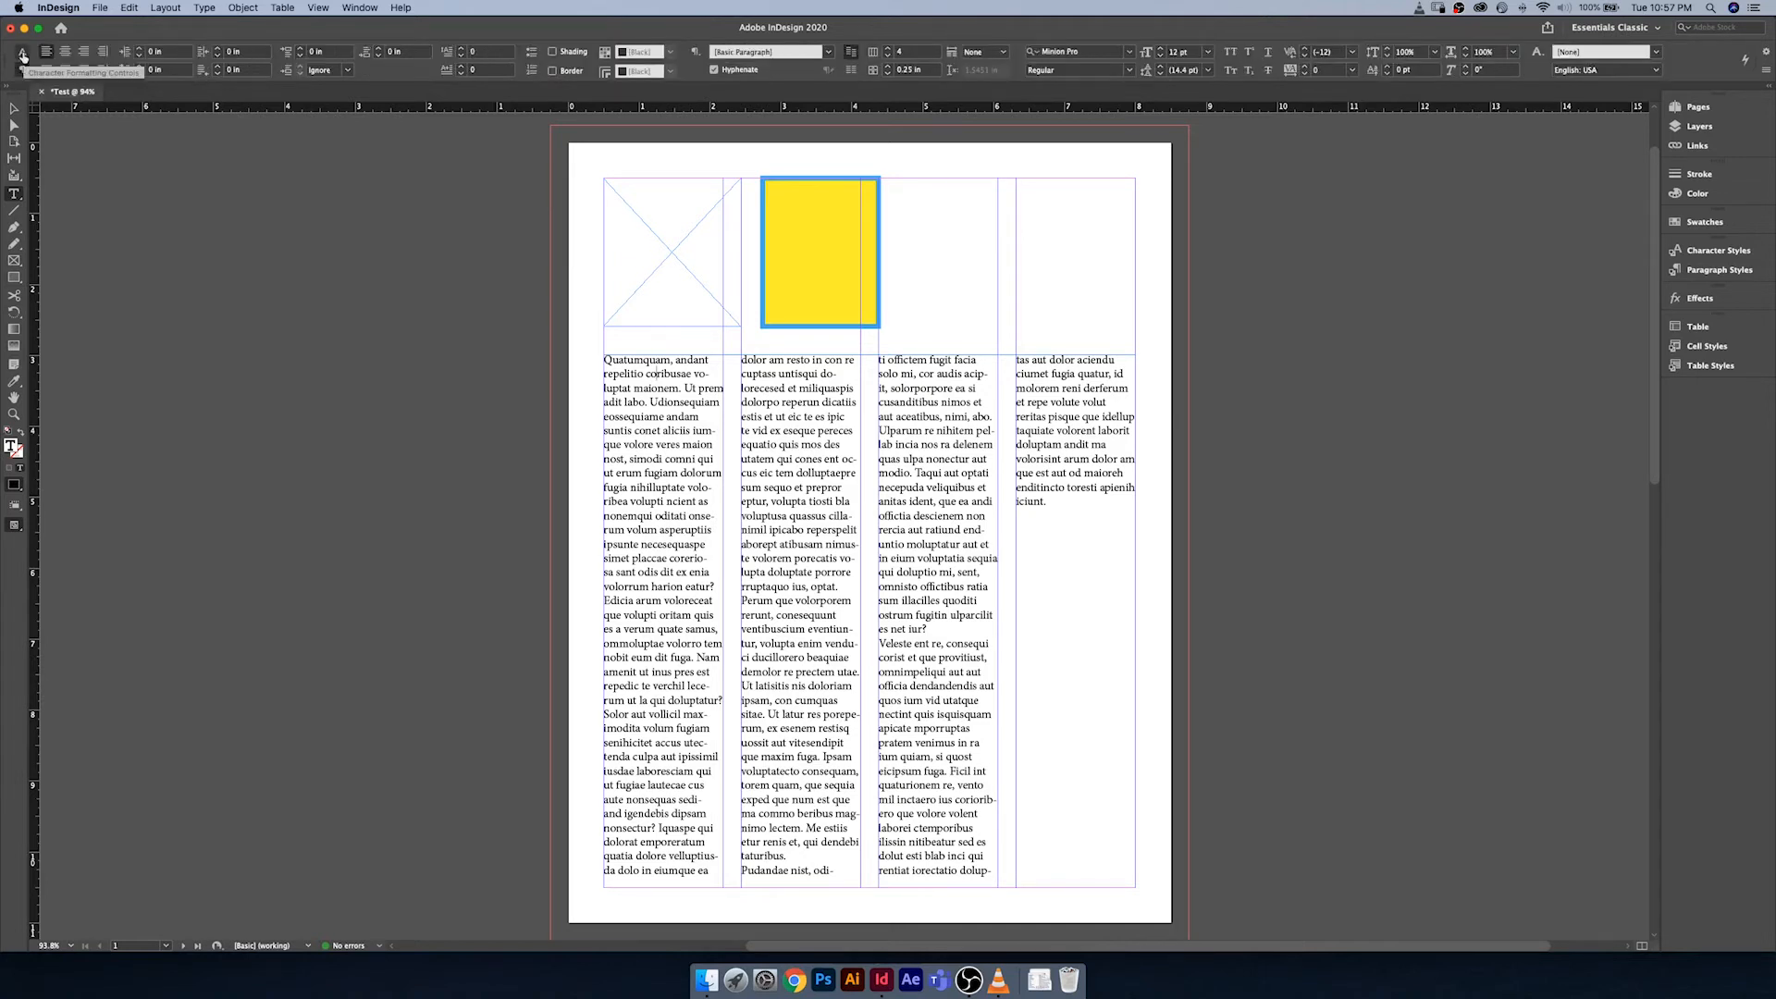
pyautogui.click(23, 53)
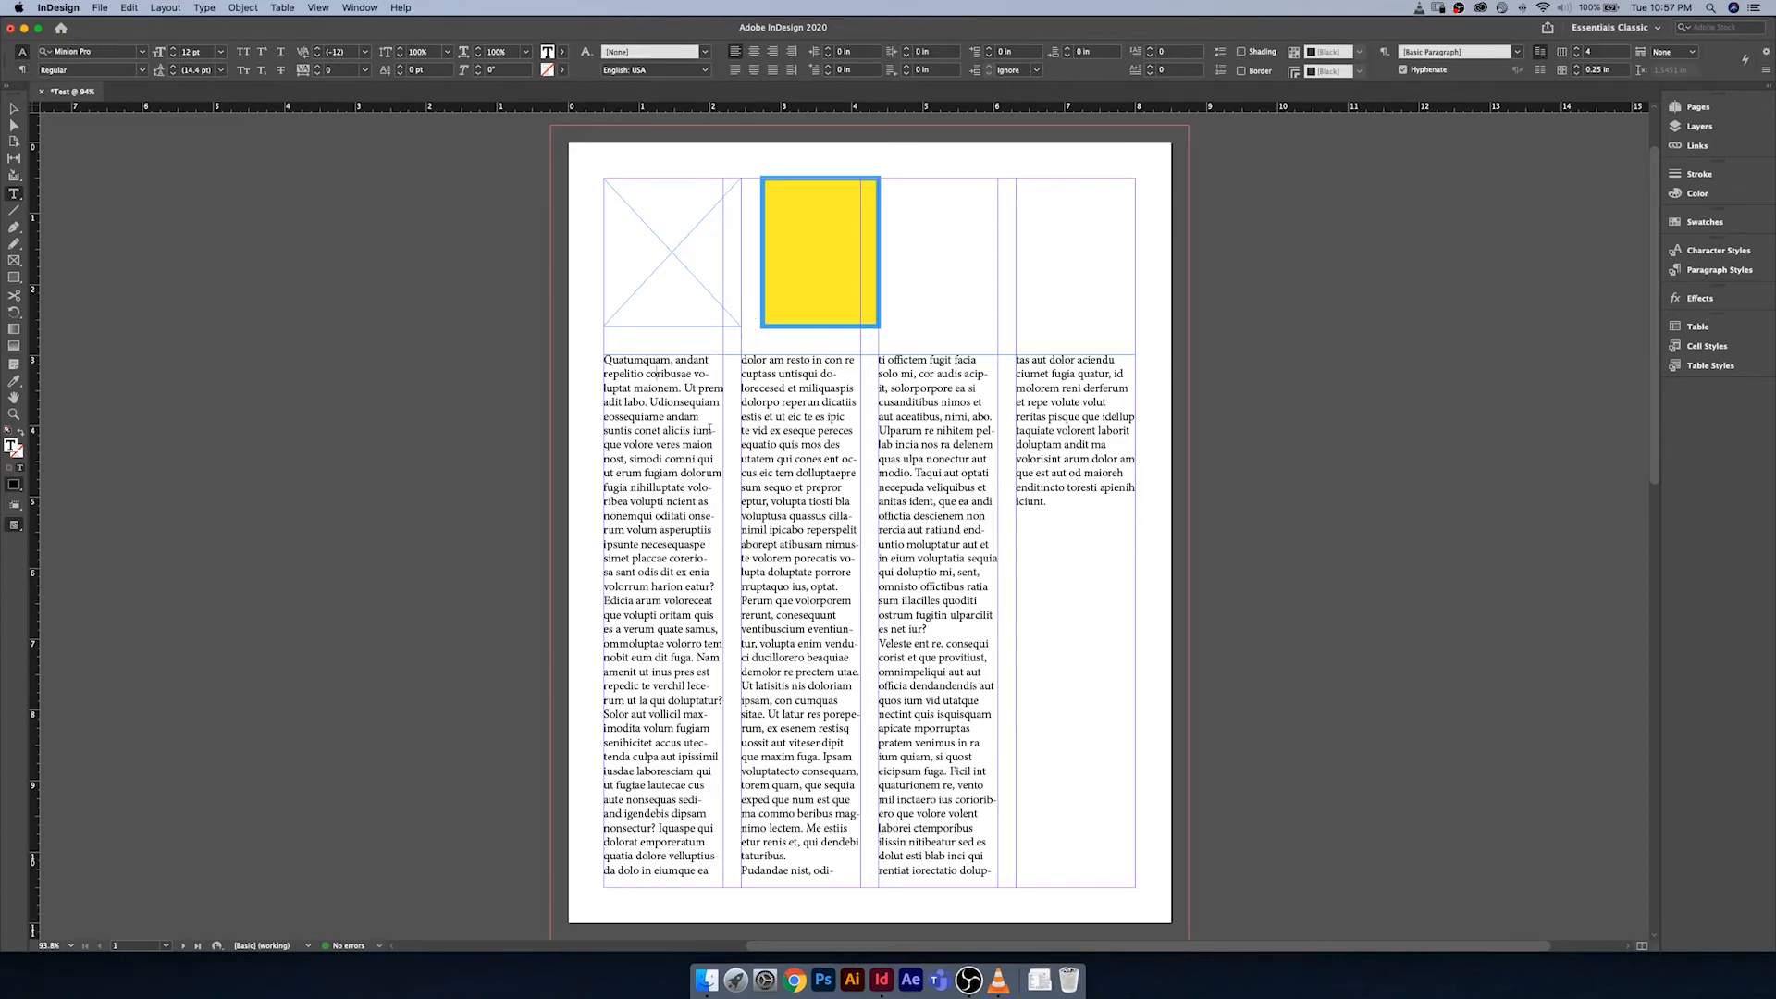
# Step: Break off the first column's opening lines through "simodi comni qui" as a separate paragraph and set it in Century Gothic Pro Bold
pyautogui.click(718, 458)
pyautogui.press('Return')
pyautogui.hotkey('shift', 'Up')
pyautogui.hotkey('shift', 'Up')
pyautogui.hotkey('shift', 'Up')
pyautogui.hotkey('shift', 'Up')
pyautogui.hotkey('shift', 'Up')
pyautogui.hotkey('shift', 'Up')
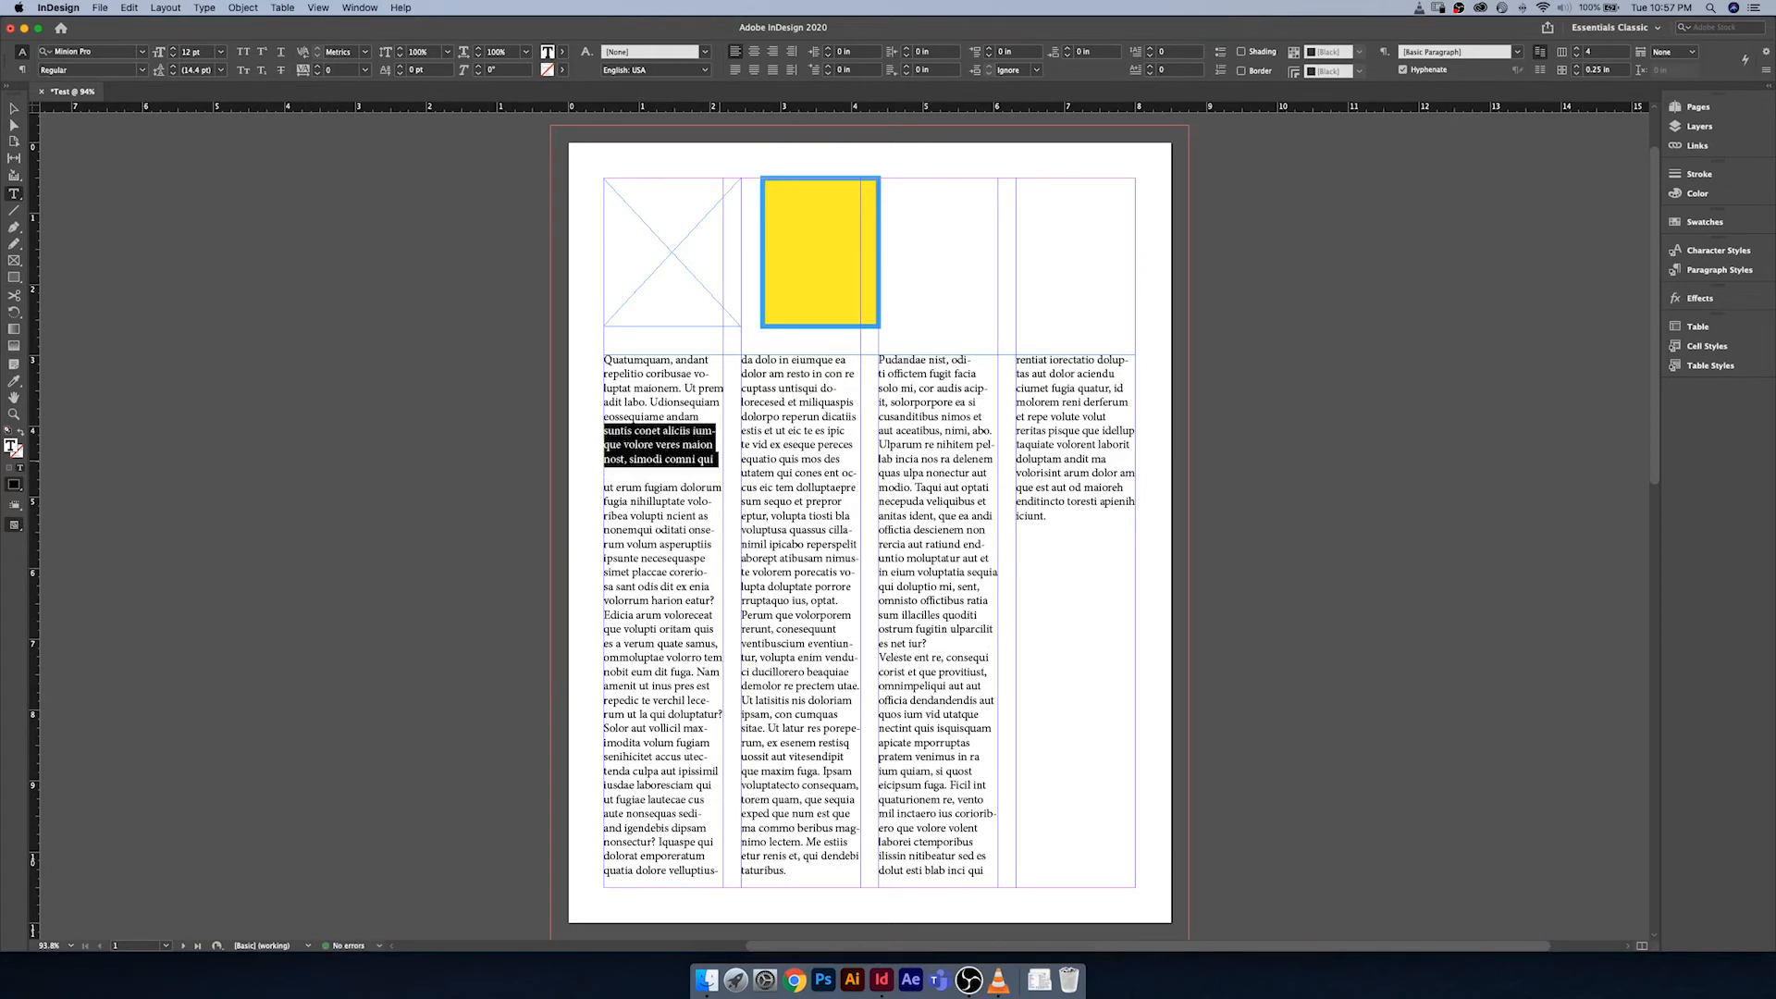
pyautogui.hotkey('shift', 'Up')
pyautogui.hotkey('shift', 'Up')
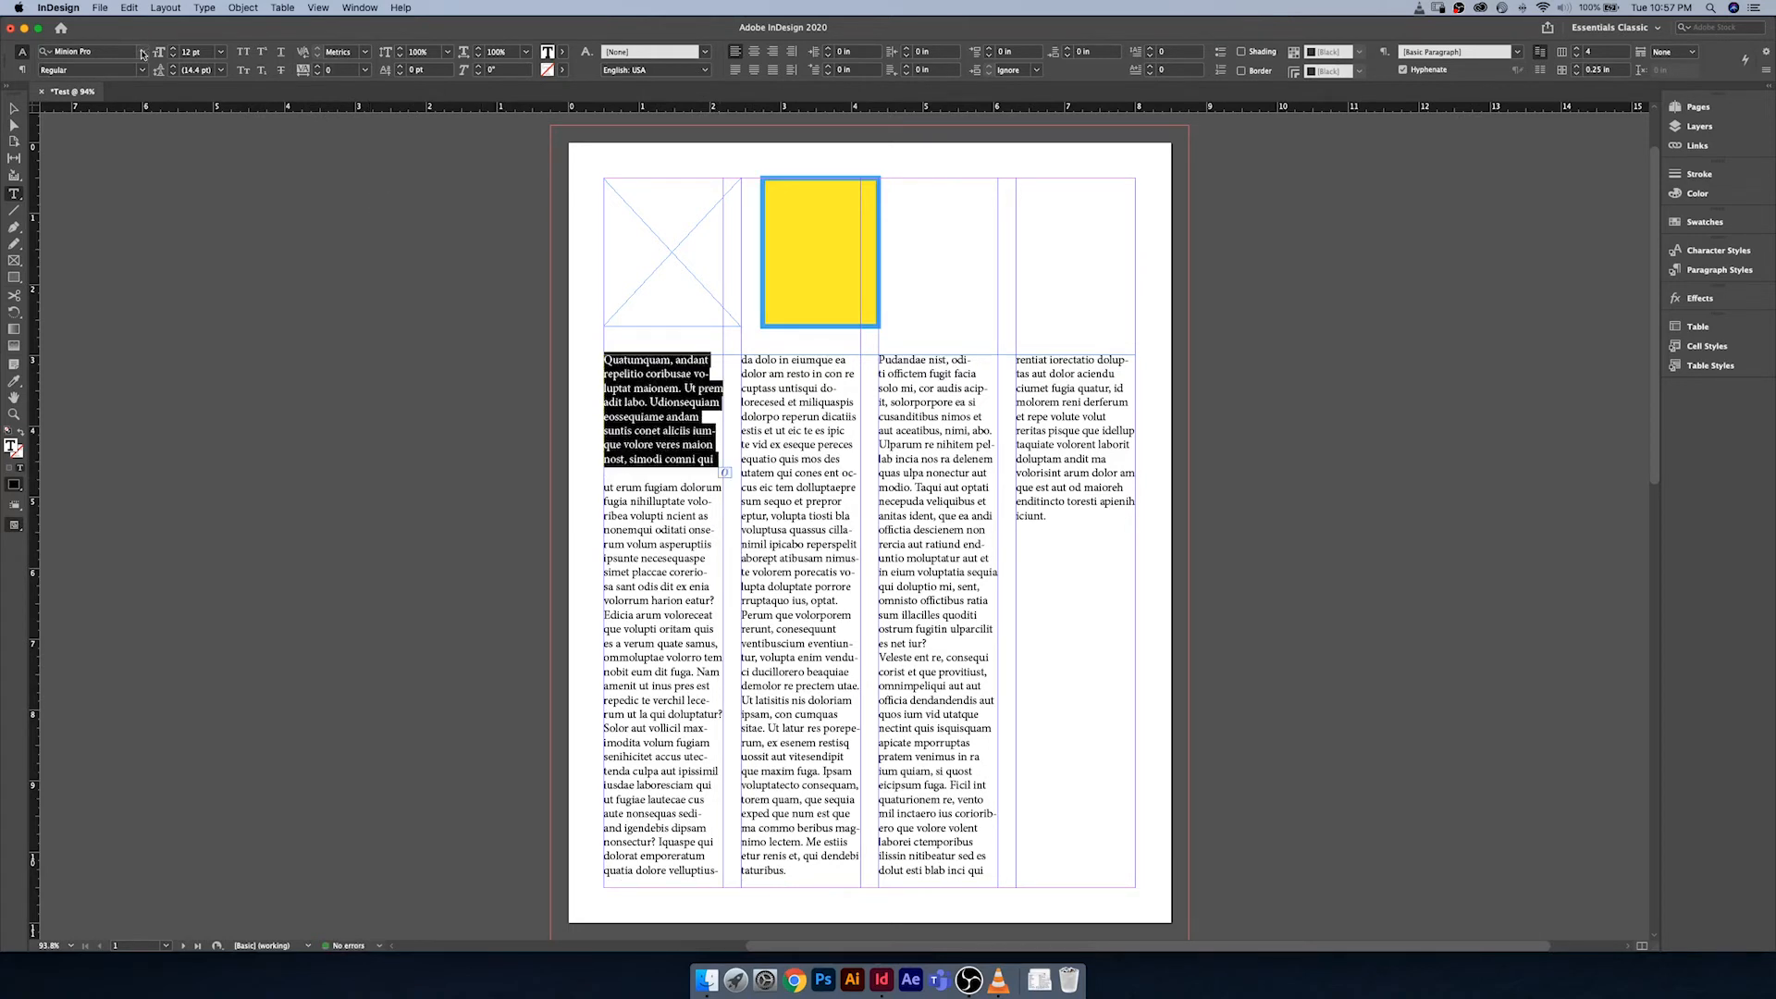
pyautogui.click(124, 55)
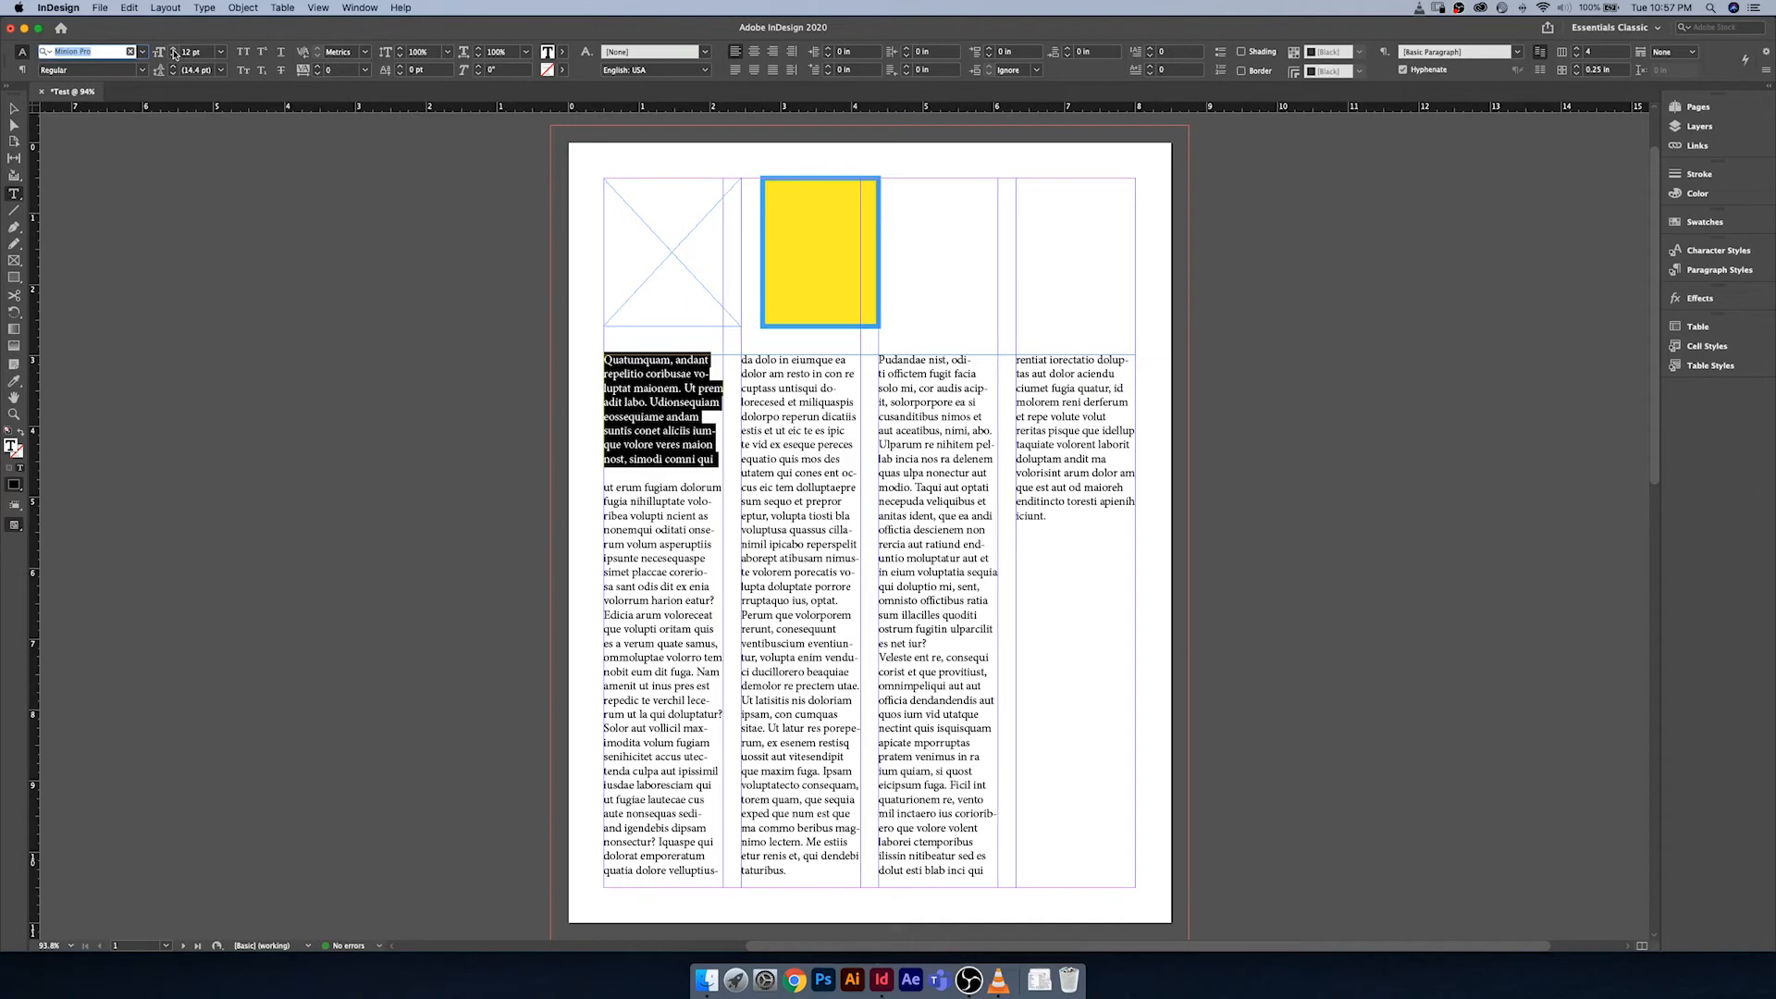
pyautogui.write('century')
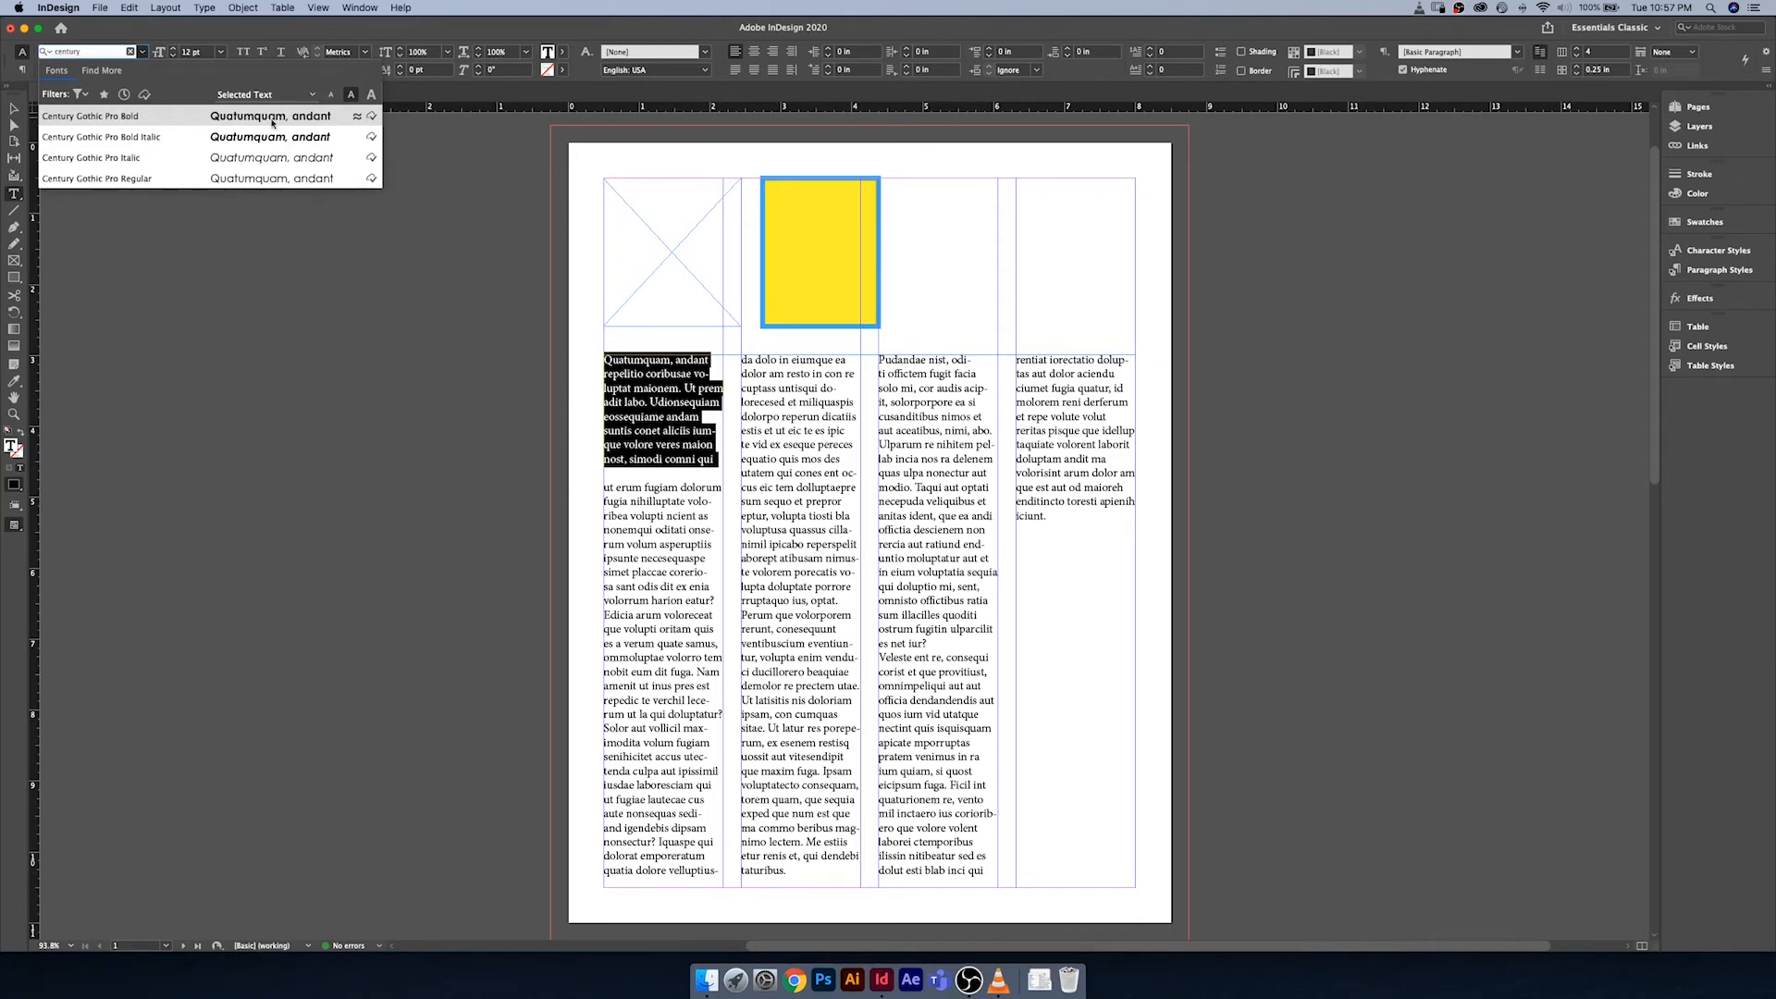
pyautogui.click(260, 120)
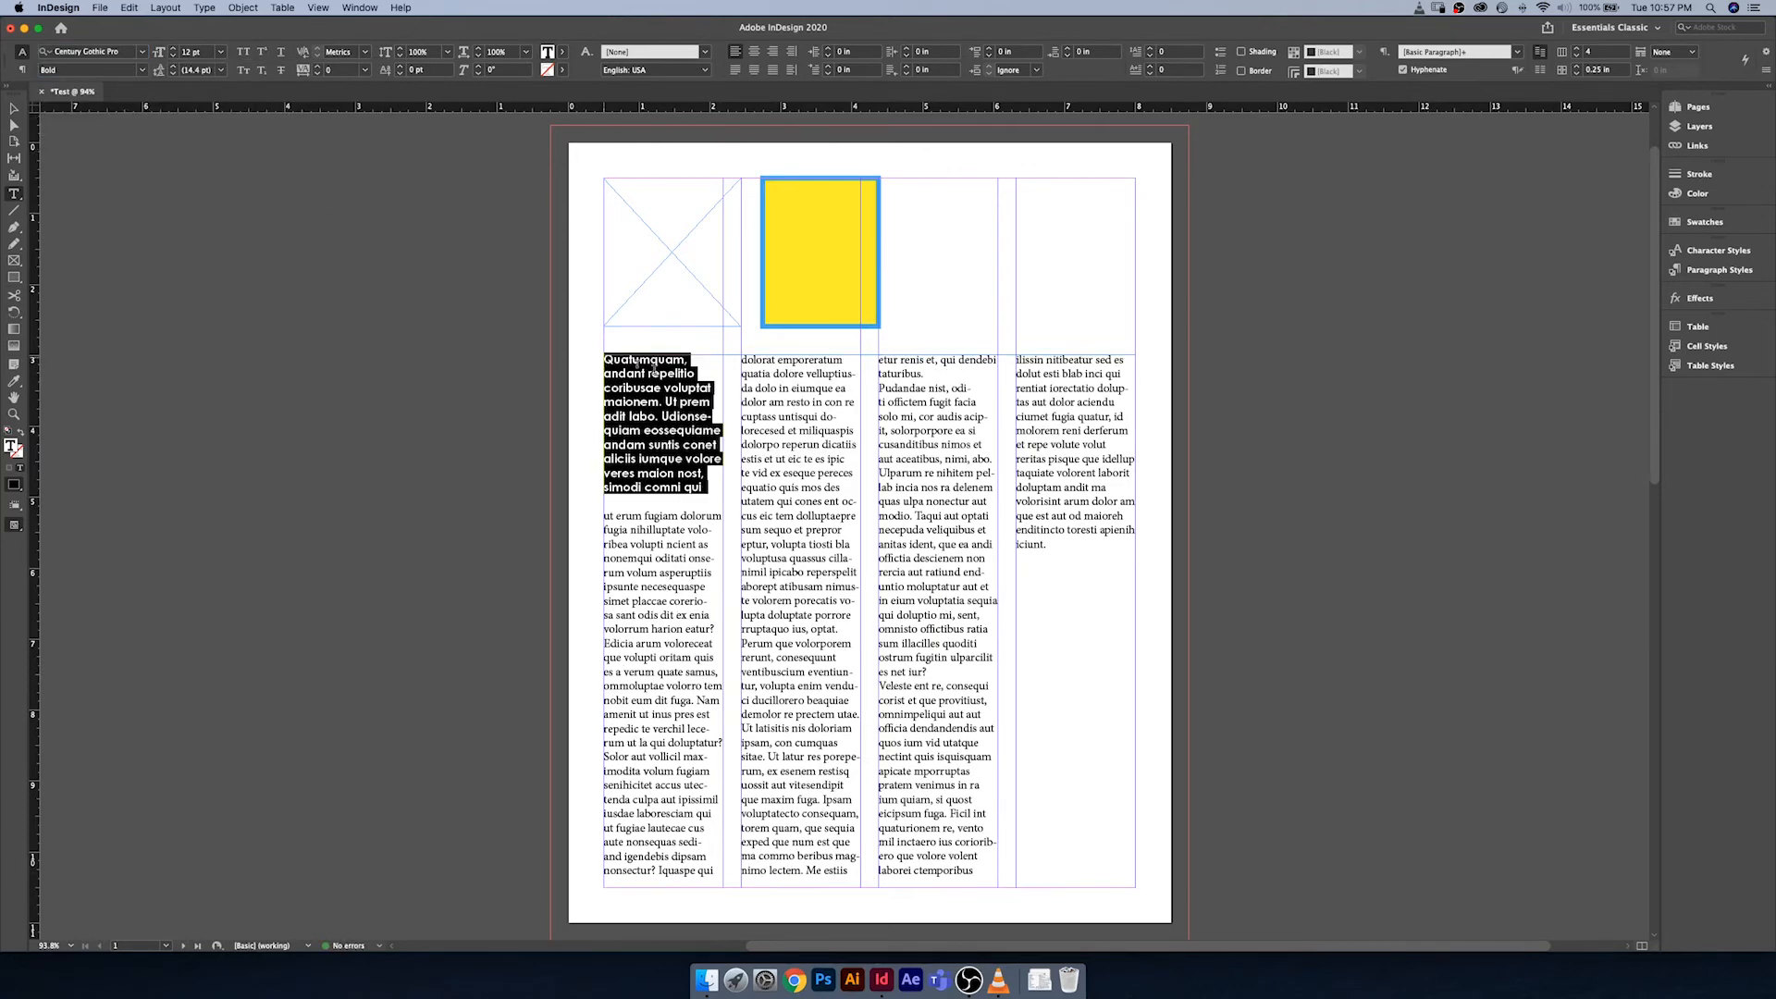
pyautogui.click(672, 372)
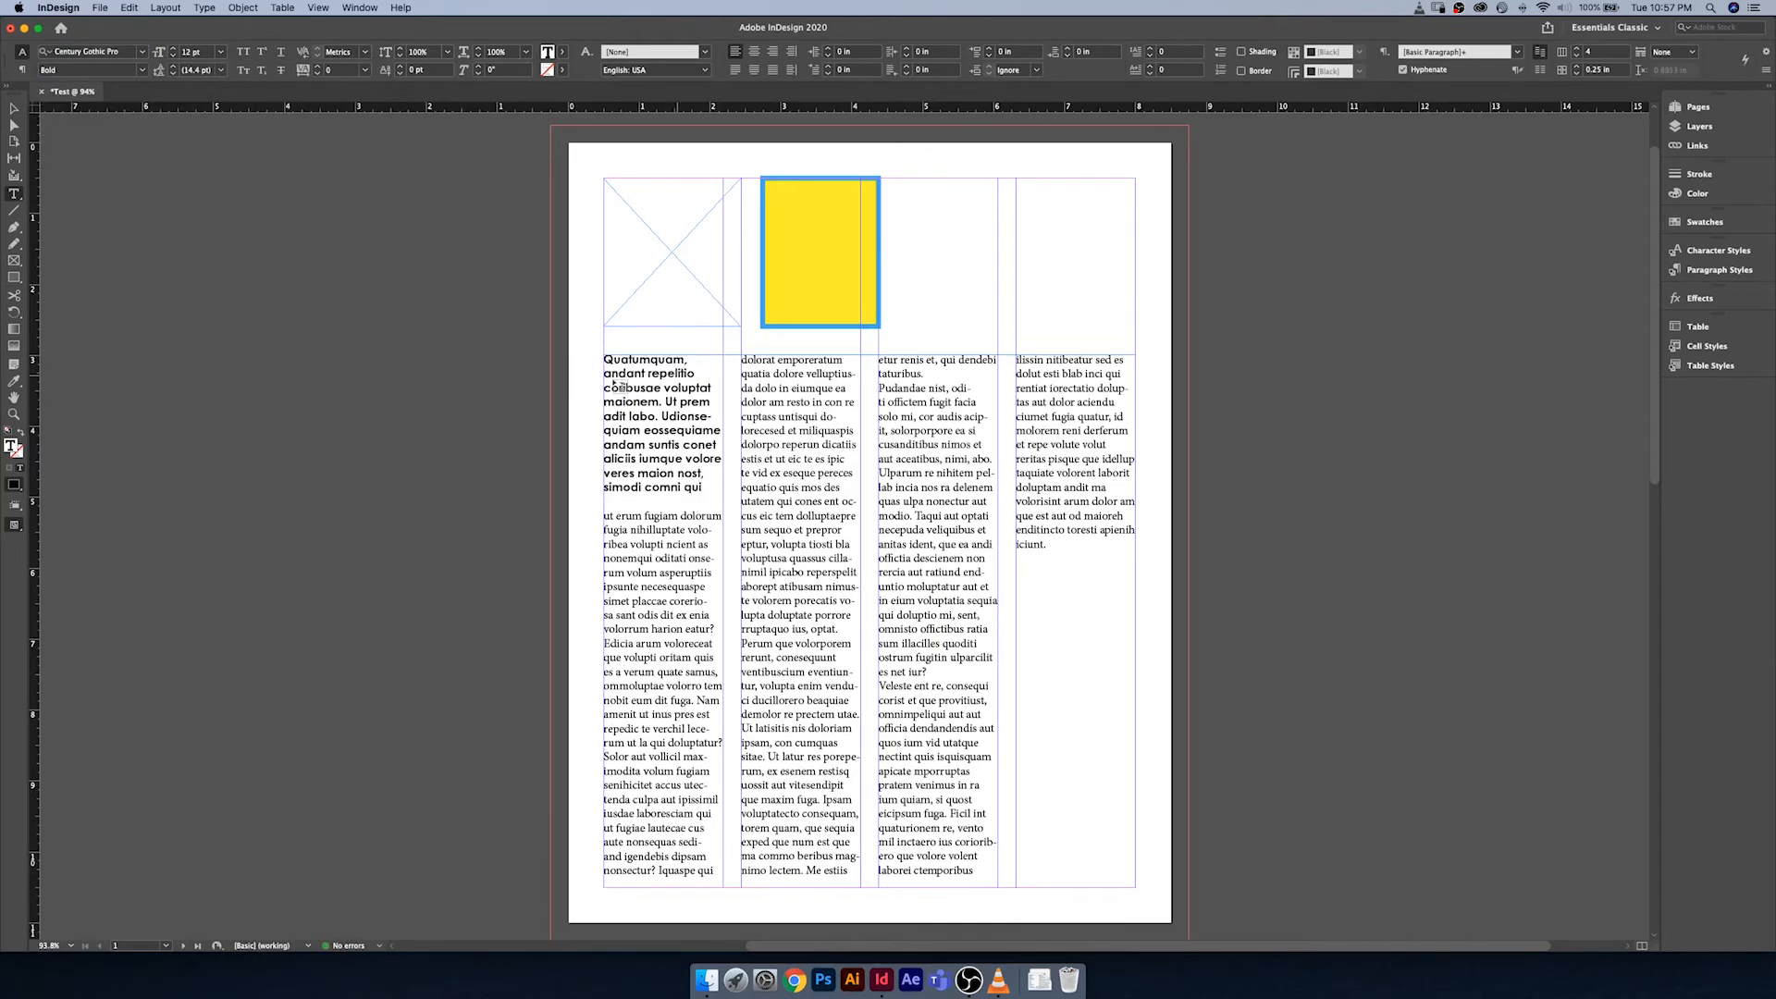
# Step: Set the font size of the bold opening paragraph to 10 pt
pyautogui.tripleClick(696, 474)
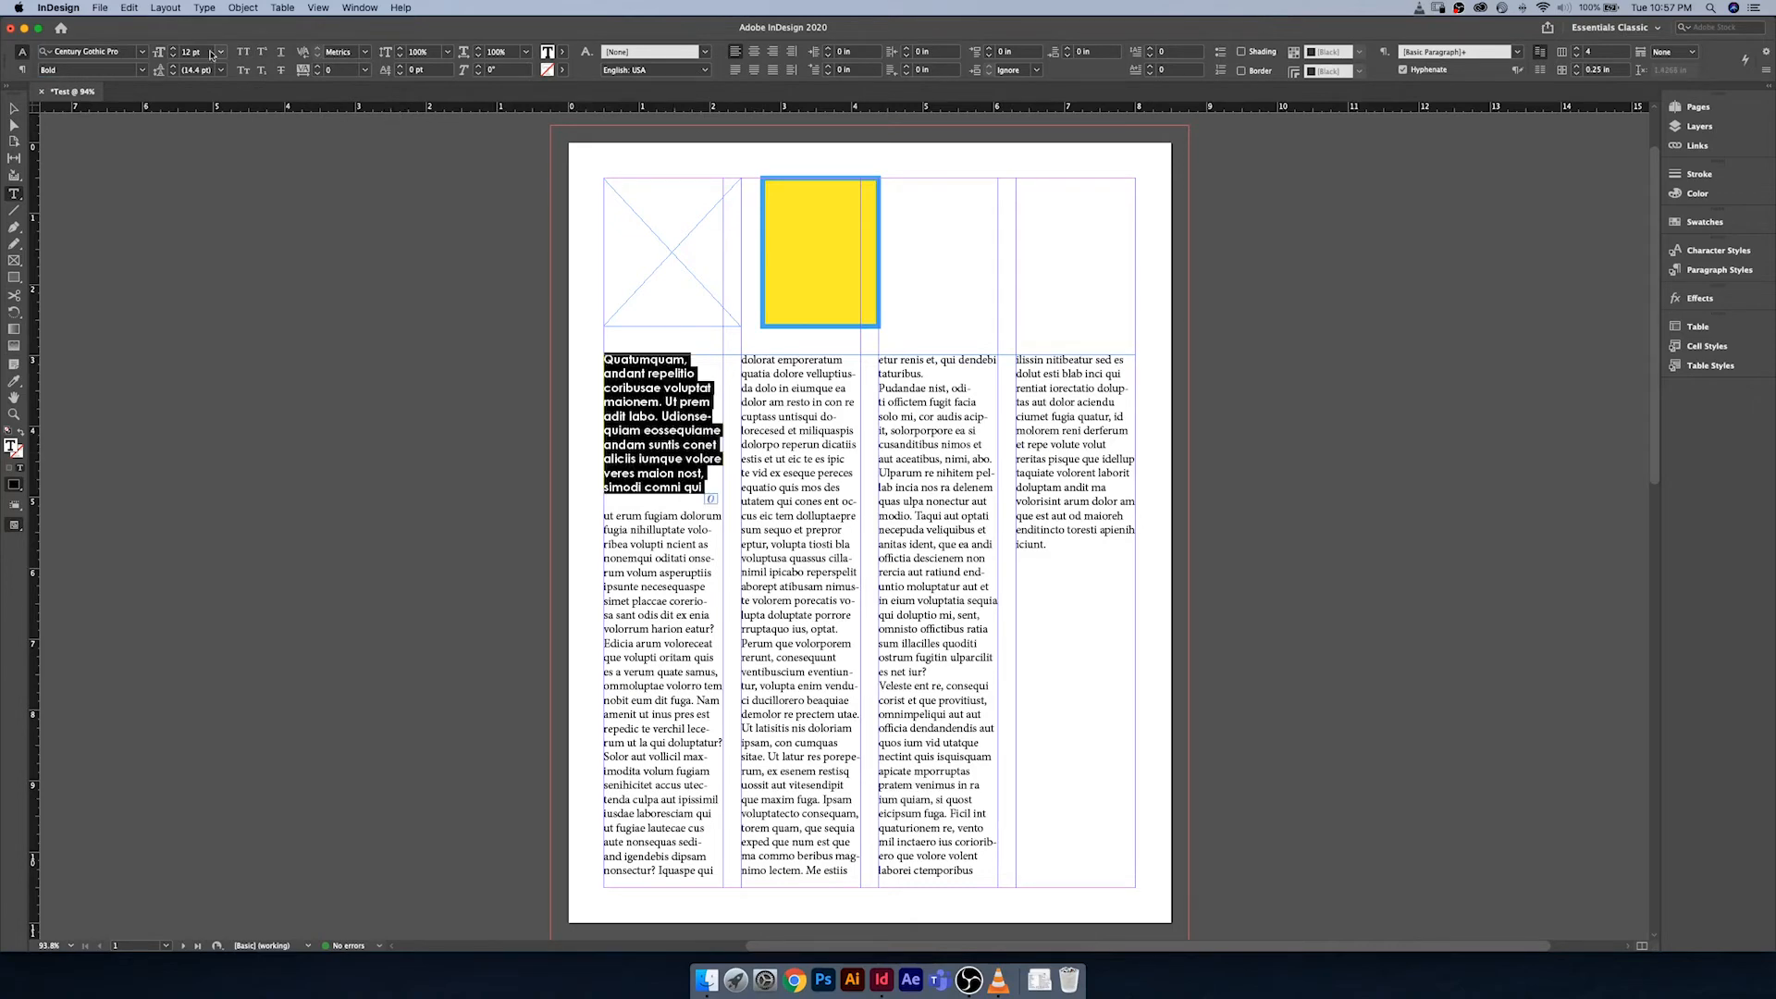
pyautogui.click(173, 55)
pyautogui.click(173, 55)
# Step: Try increasing the bold opening paragraph's leading to 17 pt
pyautogui.click(173, 68)
pyautogui.click(173, 67)
pyautogui.click(173, 68)
pyautogui.click(173, 67)
pyautogui.click(173, 67)
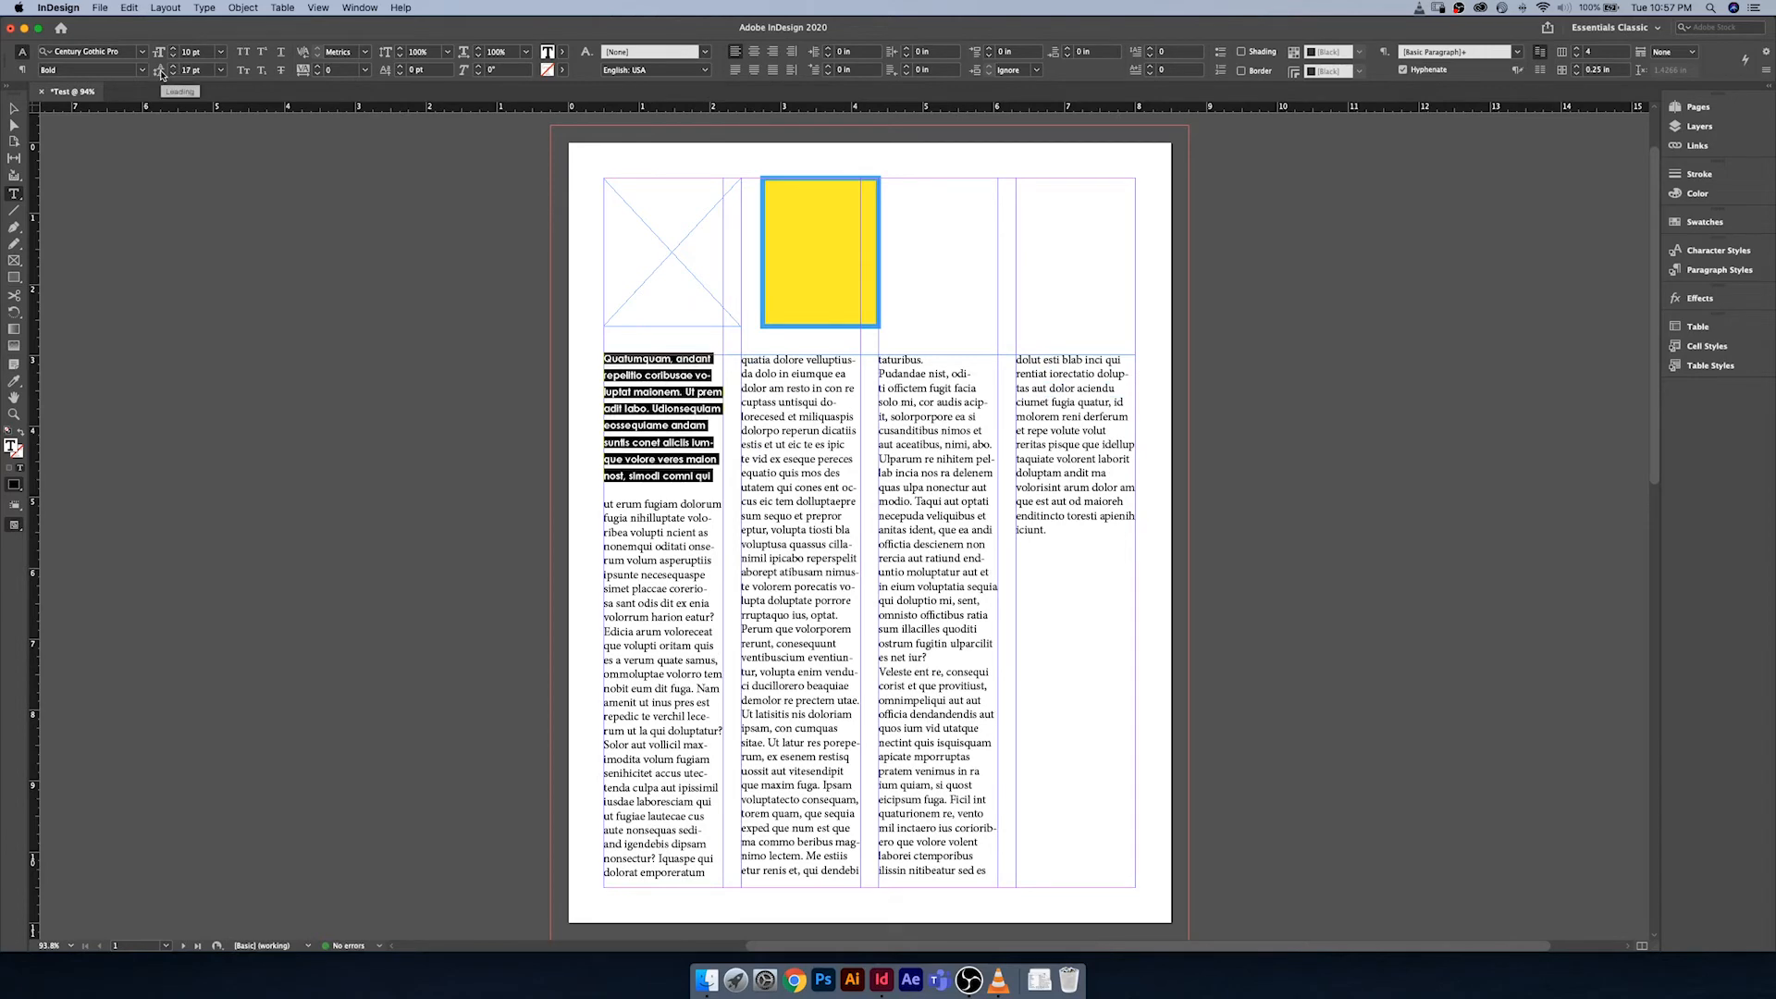
# Step: Try setting the opening paragraph's tracking to 40 and its kerning to Optical
pyautogui.click(320, 67)
pyautogui.click(319, 66)
pyautogui.click(319, 67)
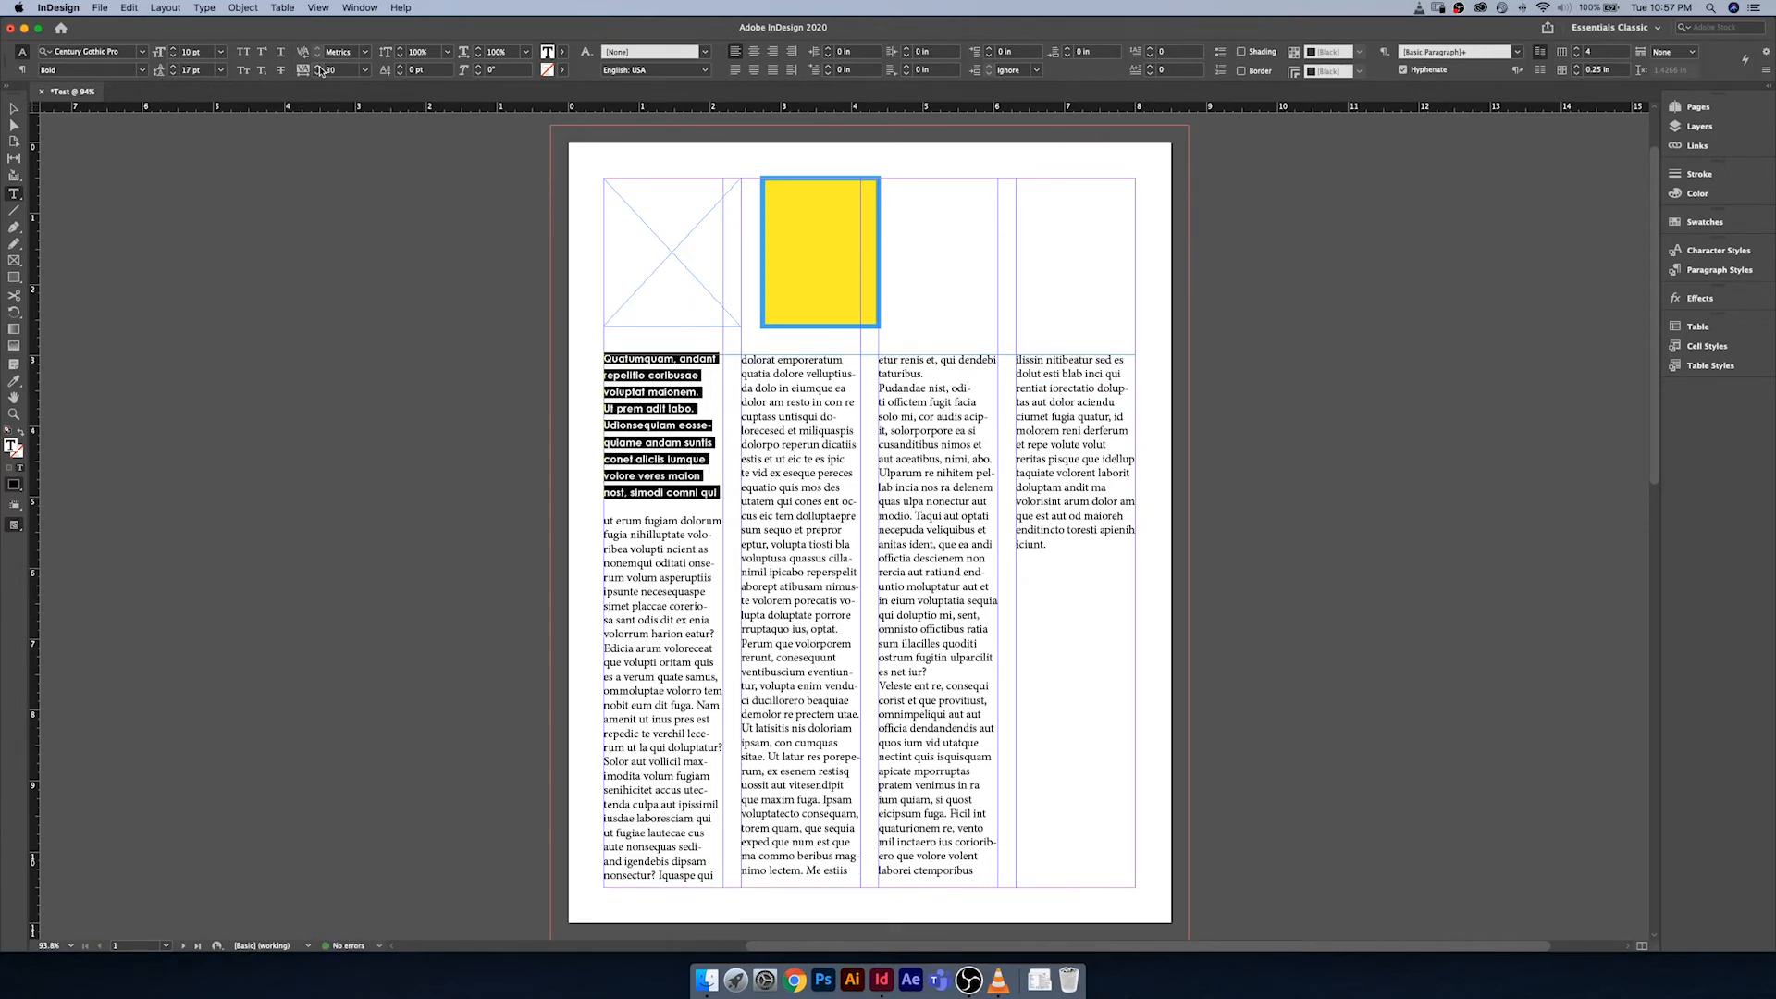
pyautogui.click(319, 66)
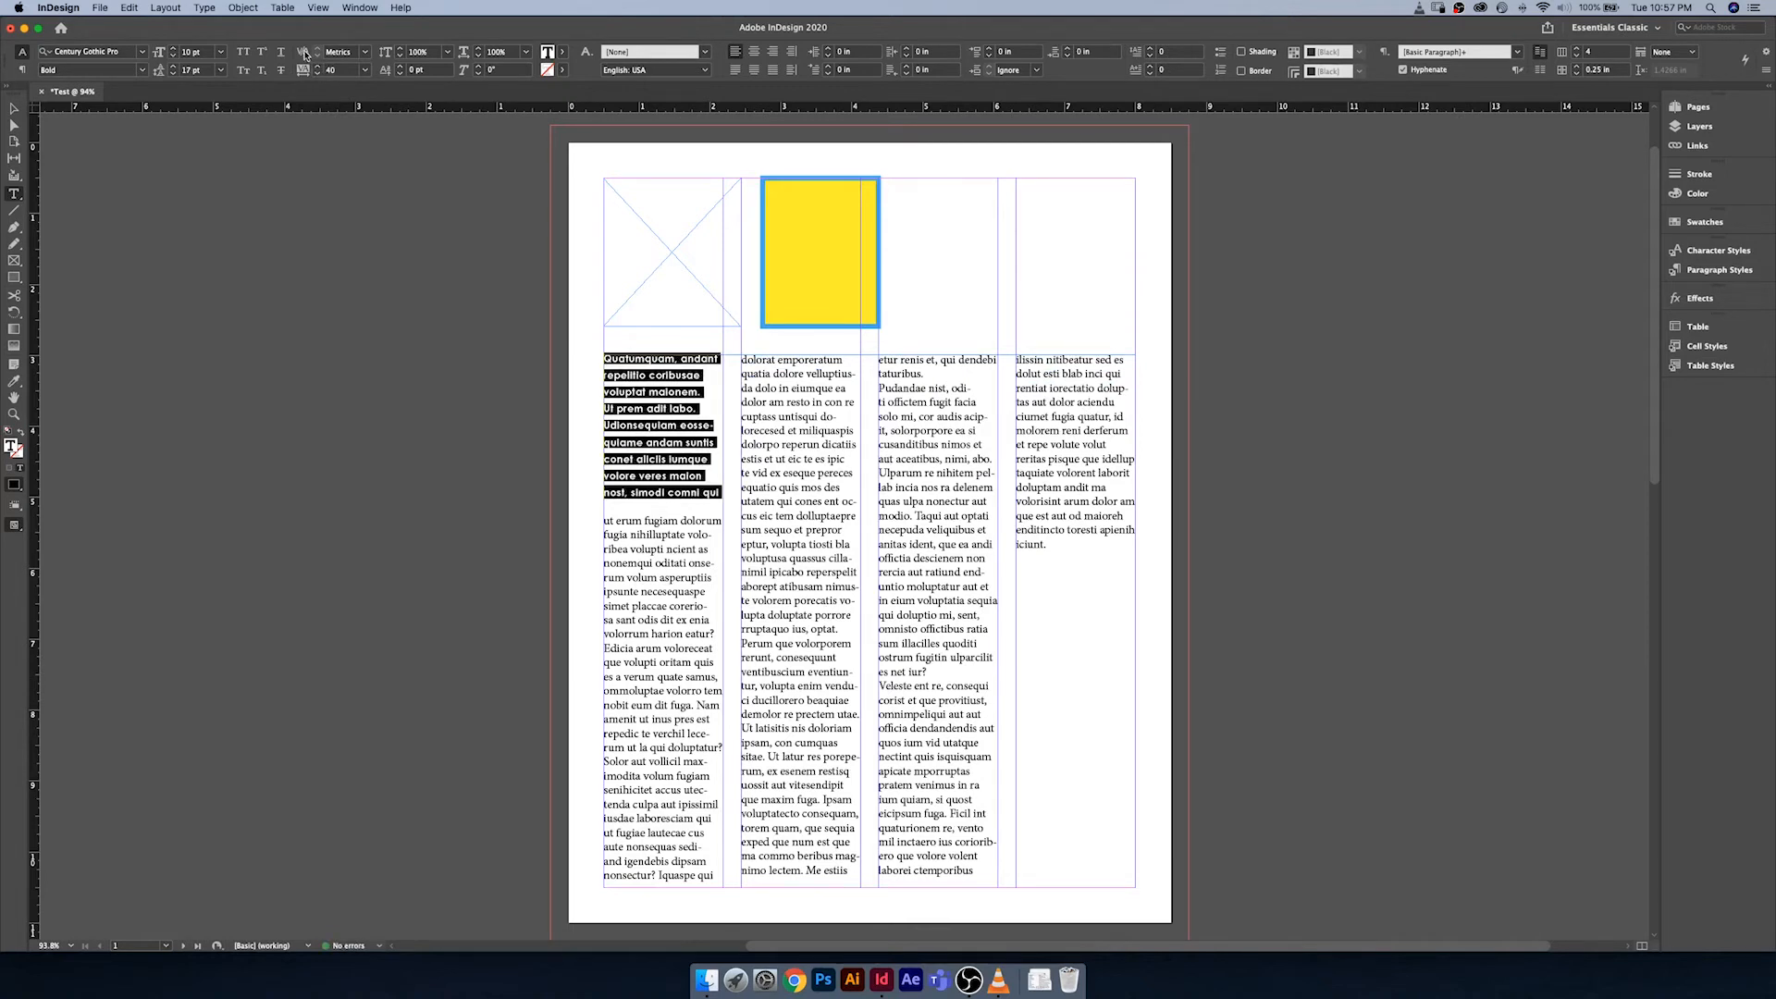
pyautogui.click(364, 53)
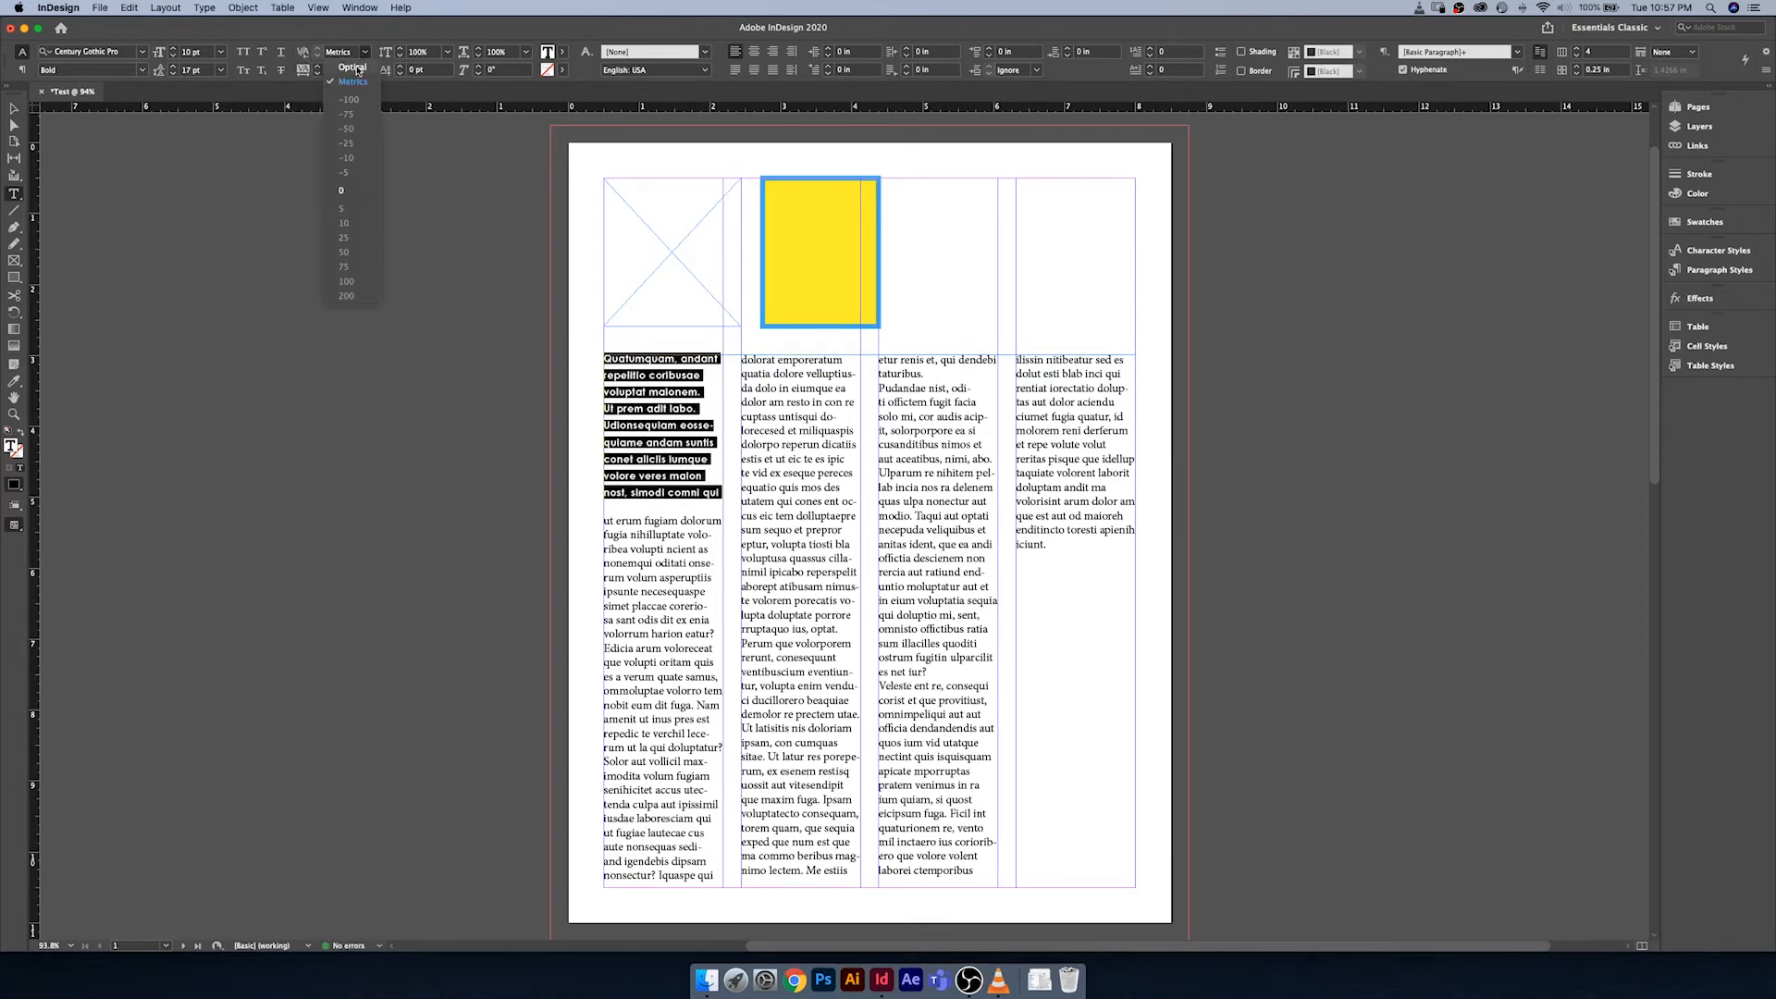
pyautogui.click(354, 68)
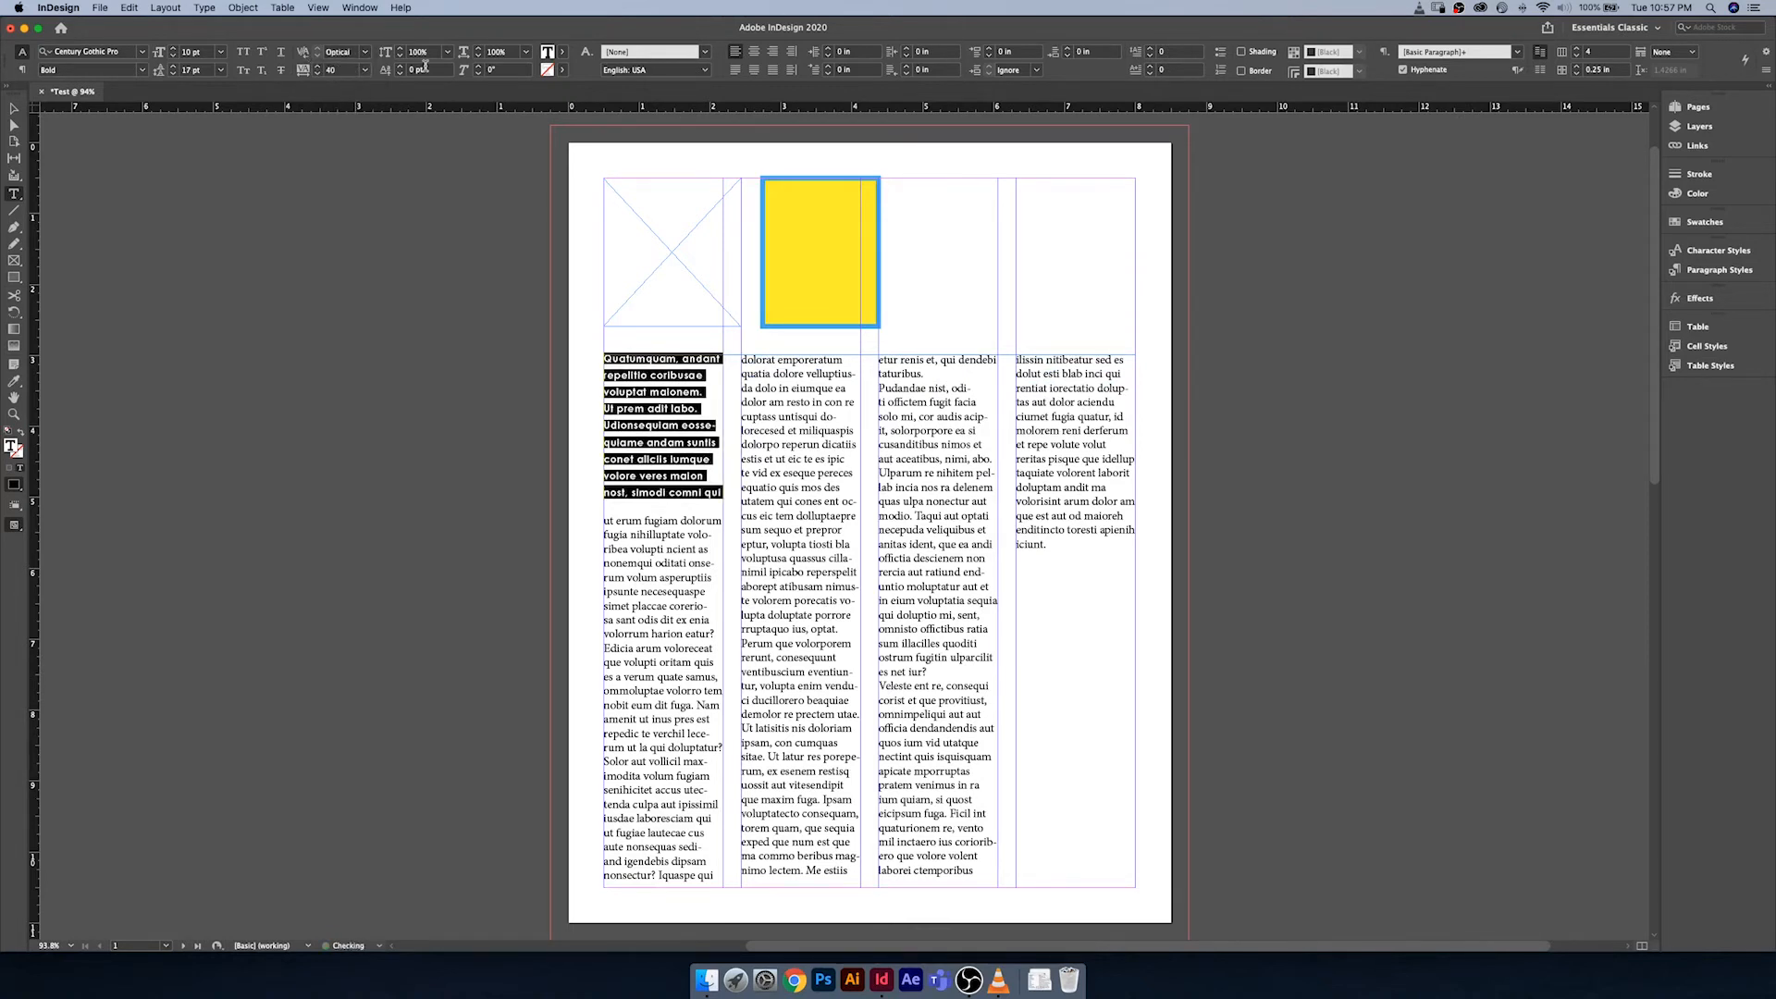
# Step: Try All Caps and Small Caps on the opening paragraph, and return it to normal case
pyautogui.click(243, 53)
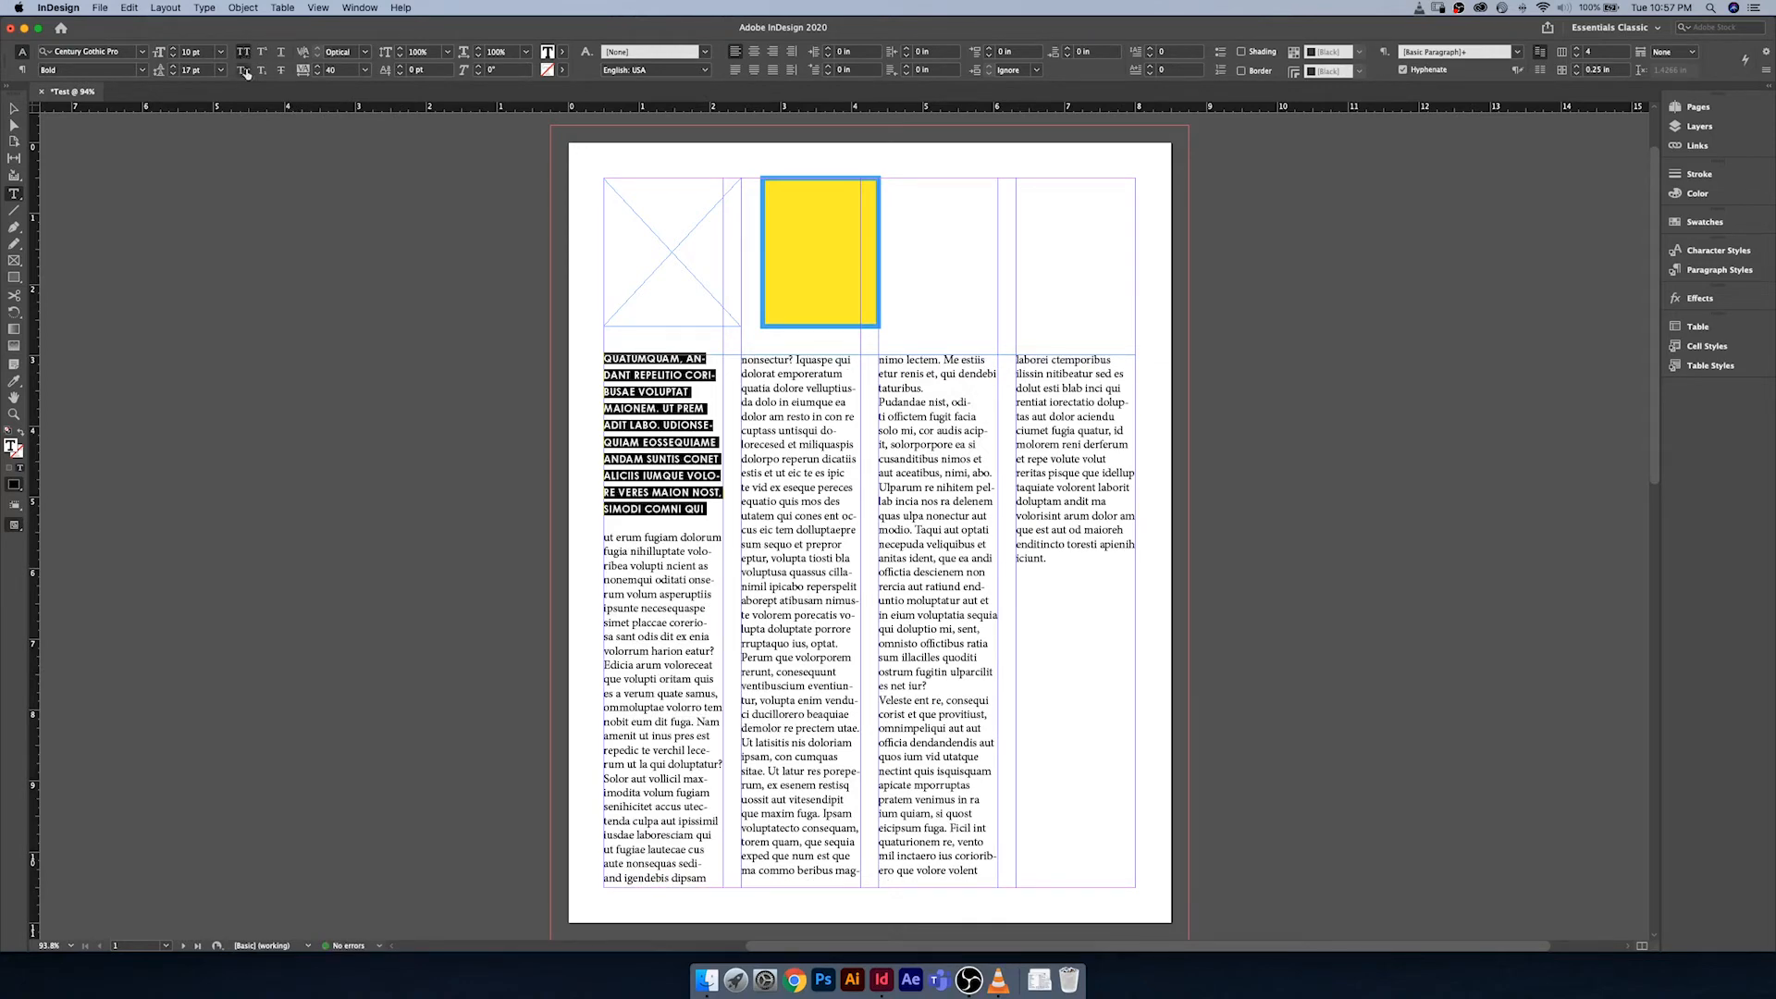
pyautogui.click(256, 71)
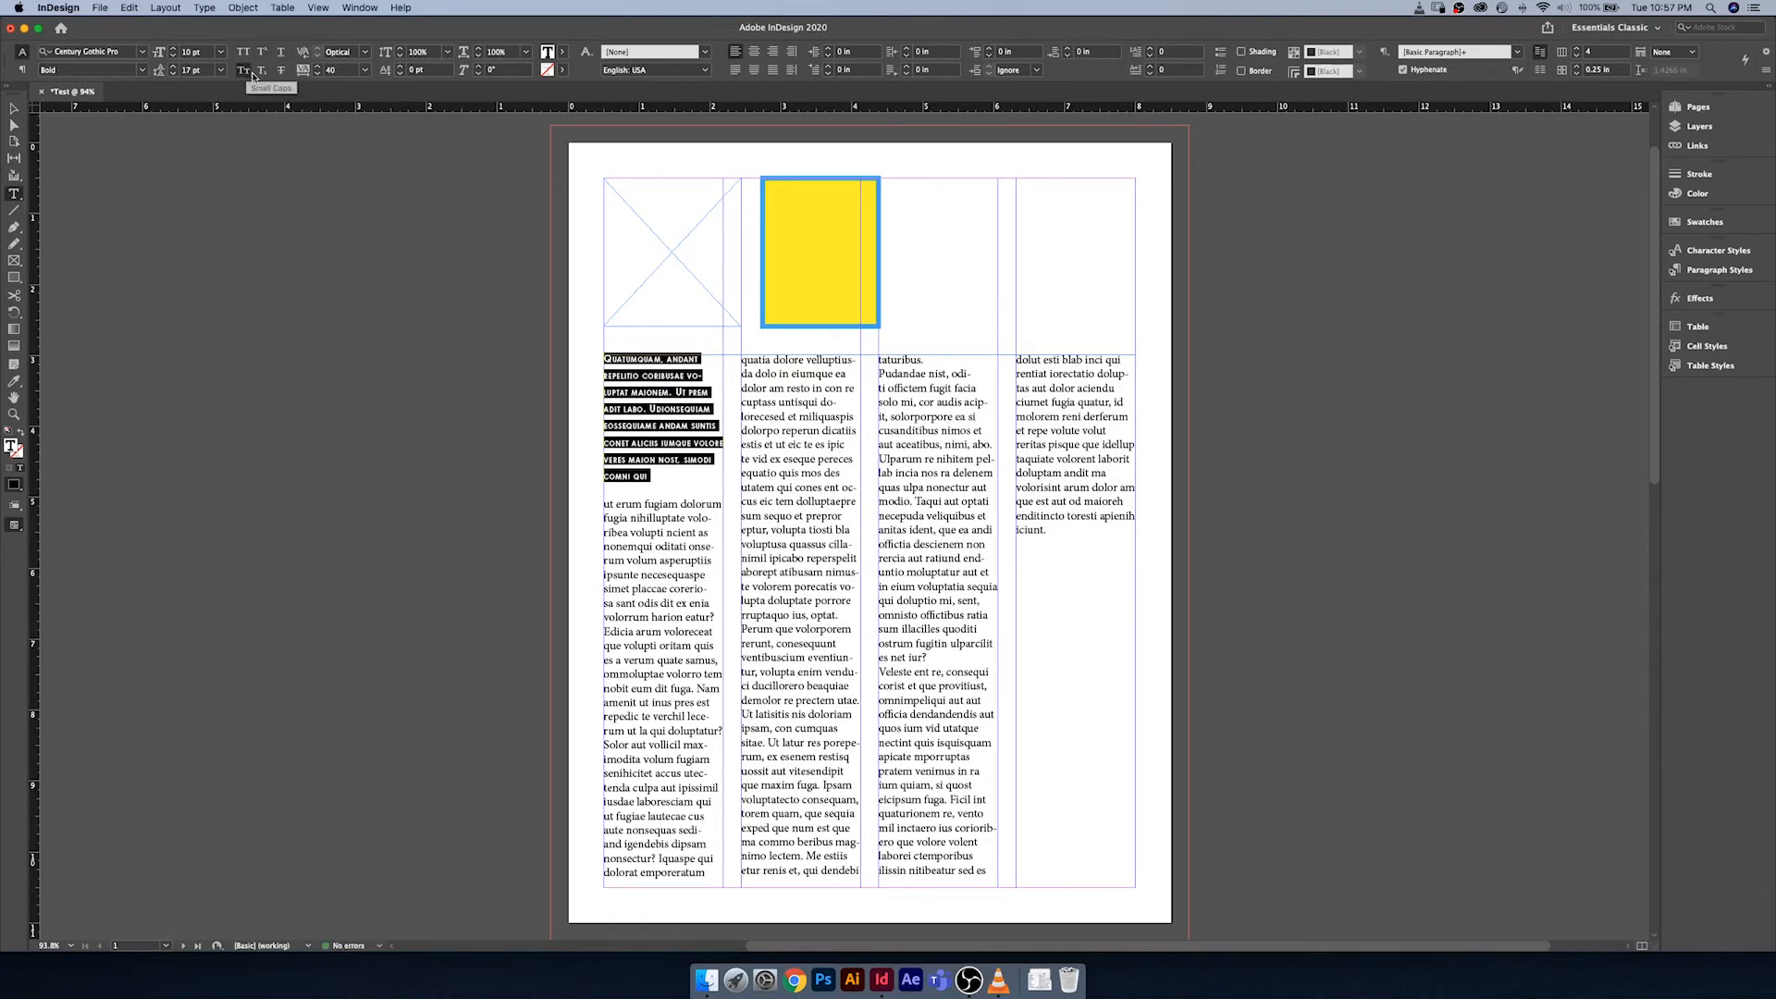
pyautogui.click(254, 70)
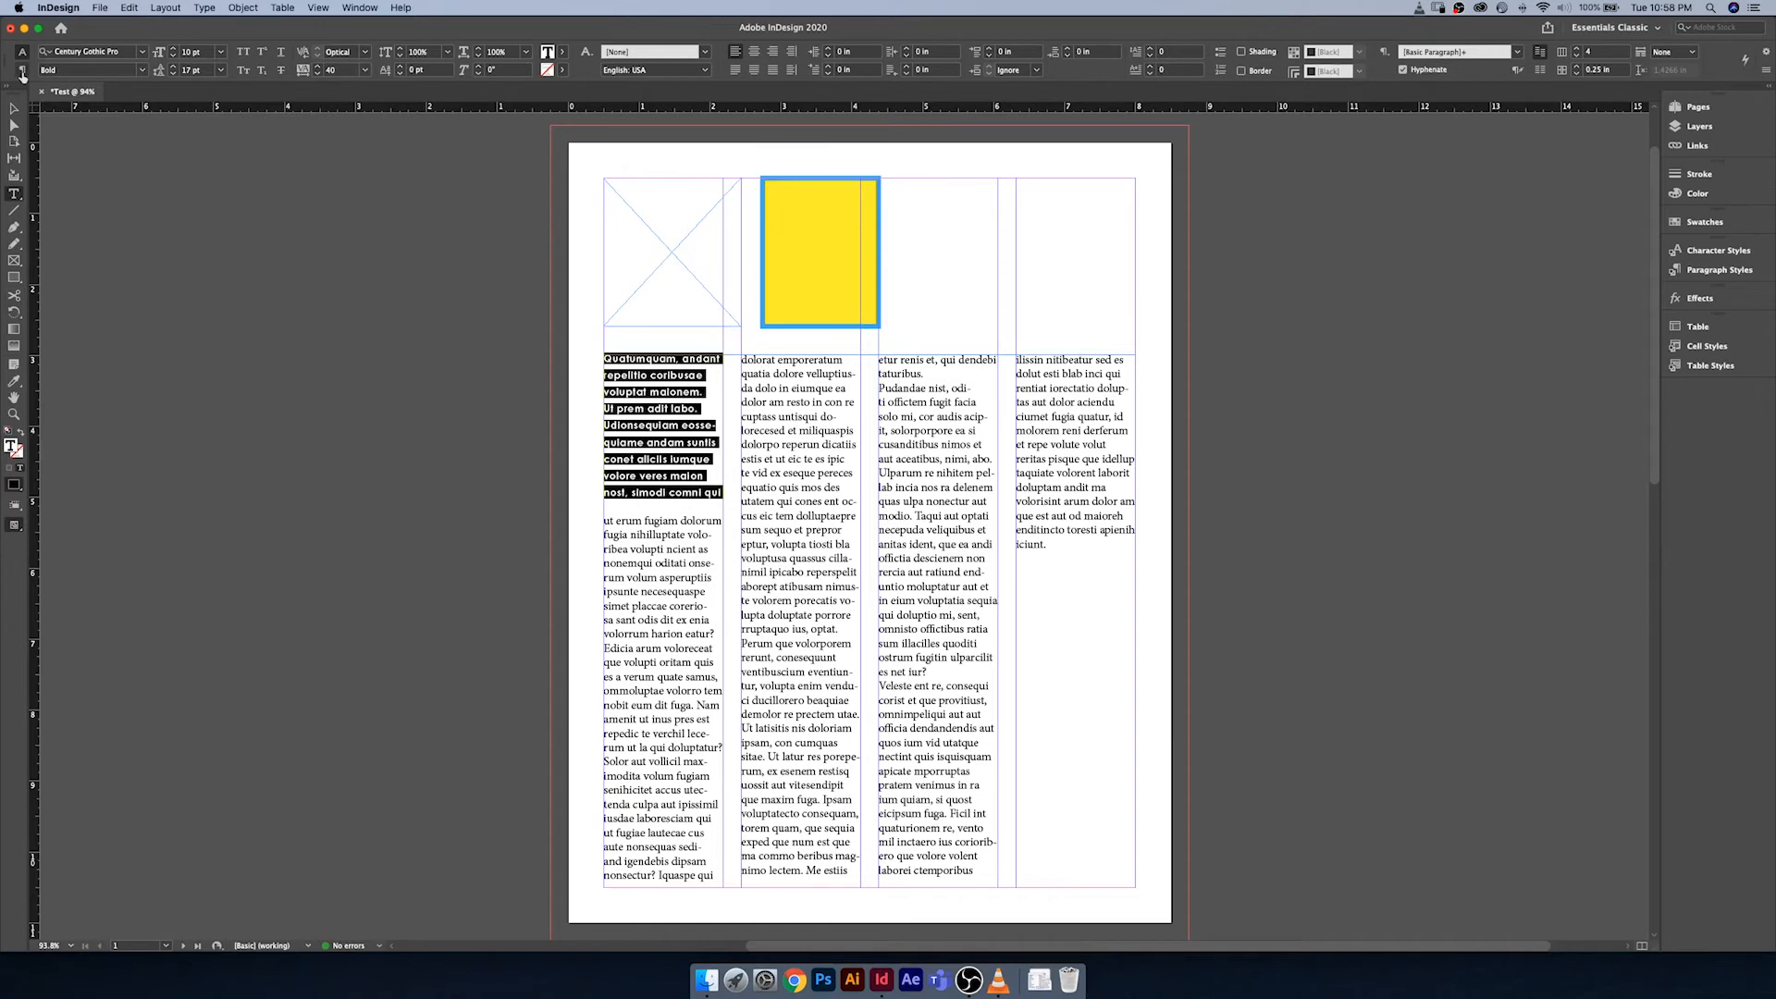
# Step: Try a 0.125 in left indent and a 0.0625 in first-line indent on the opening paragraph, and return both to 0 in
pyautogui.click(22, 72)
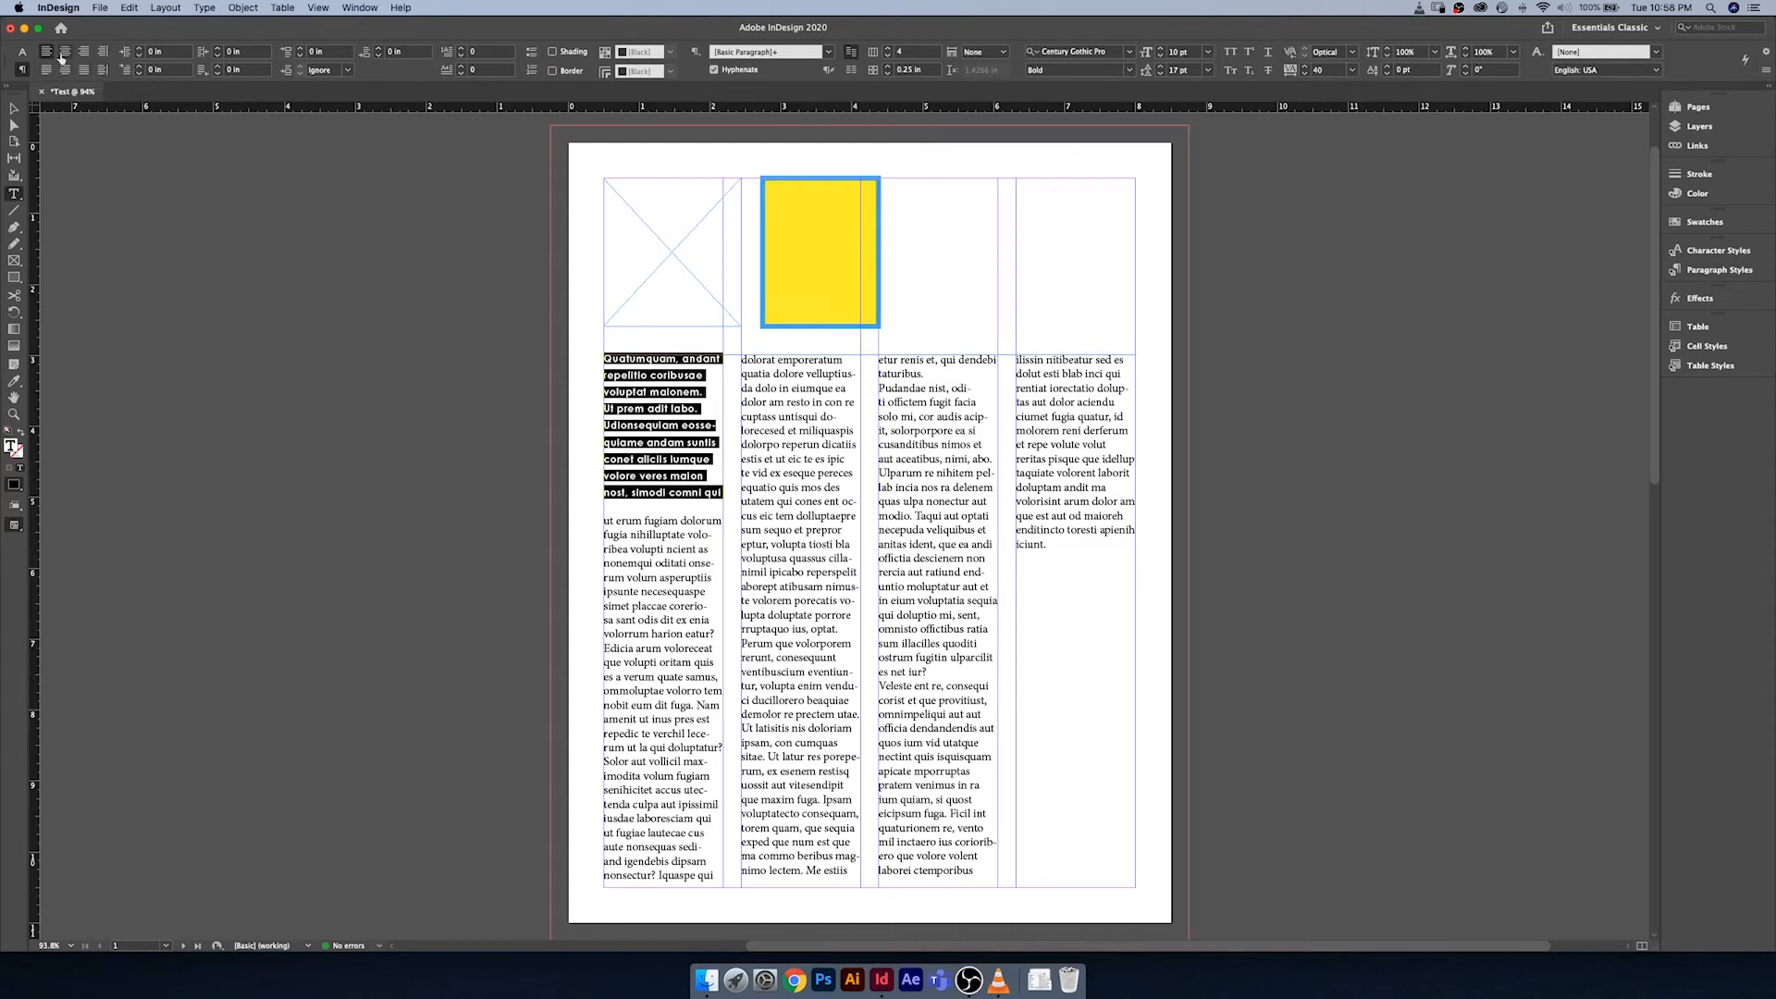
pyautogui.click(139, 48)
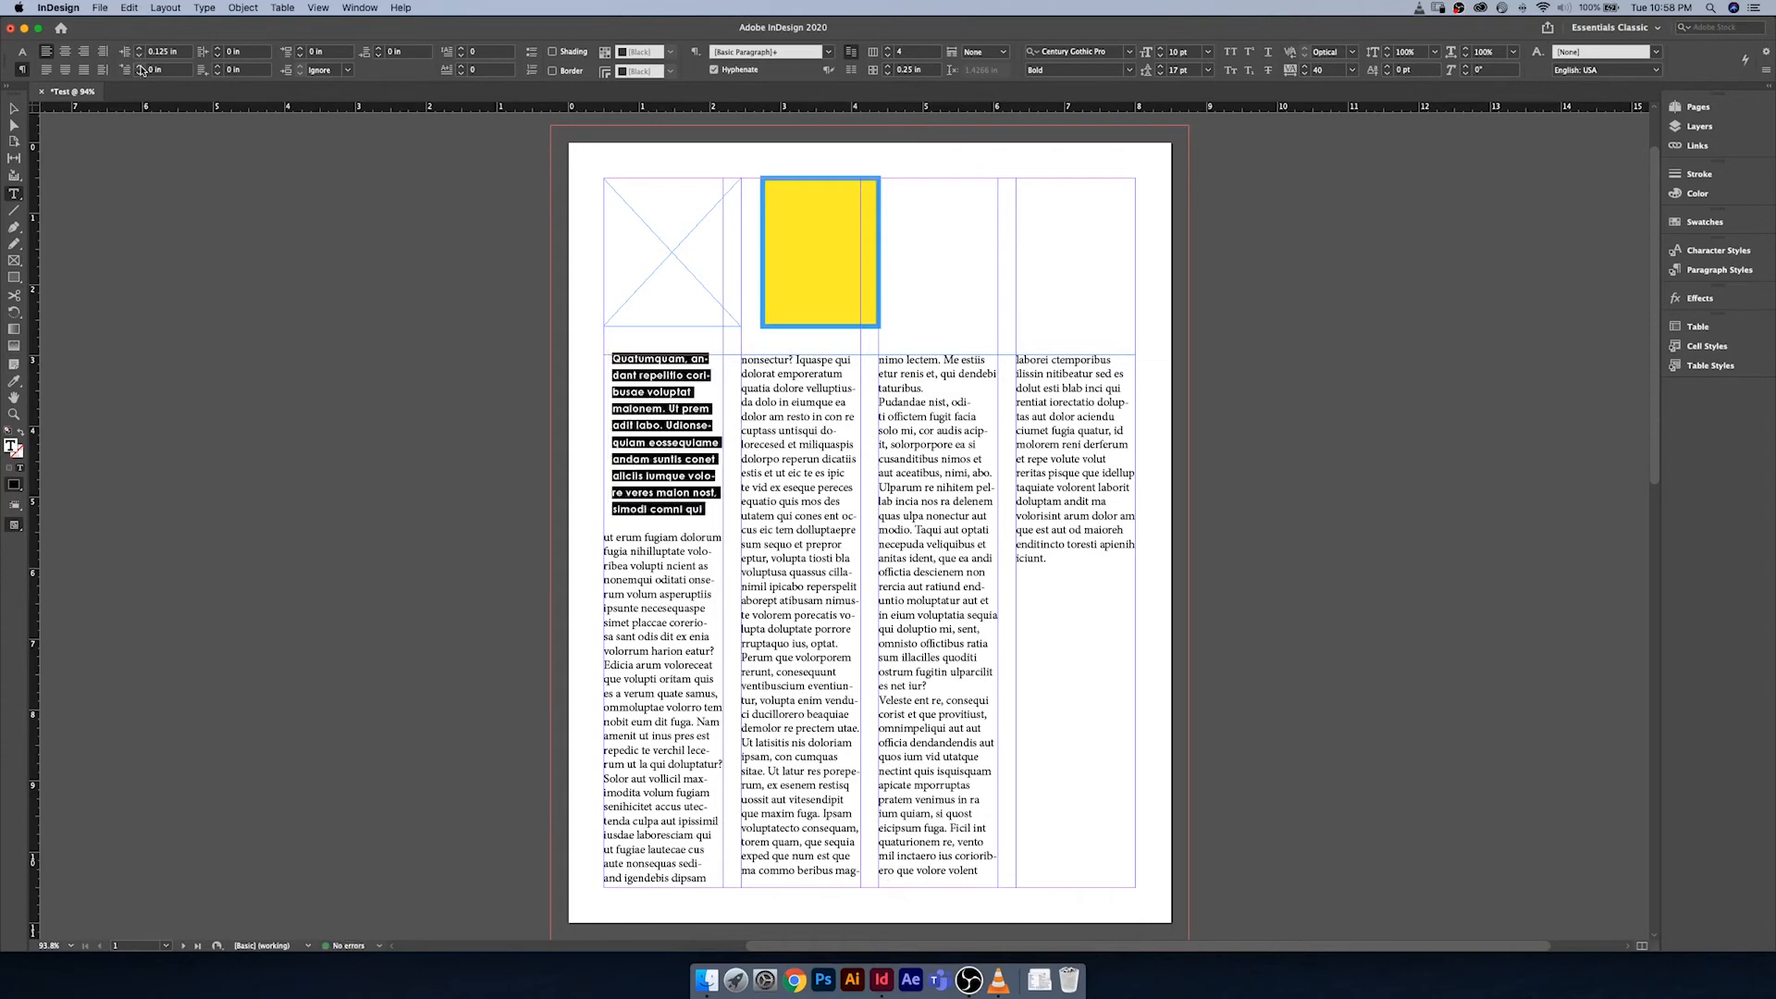
pyautogui.click(140, 67)
pyautogui.click(140, 72)
pyautogui.click(140, 72)
pyautogui.click(140, 54)
pyautogui.click(139, 56)
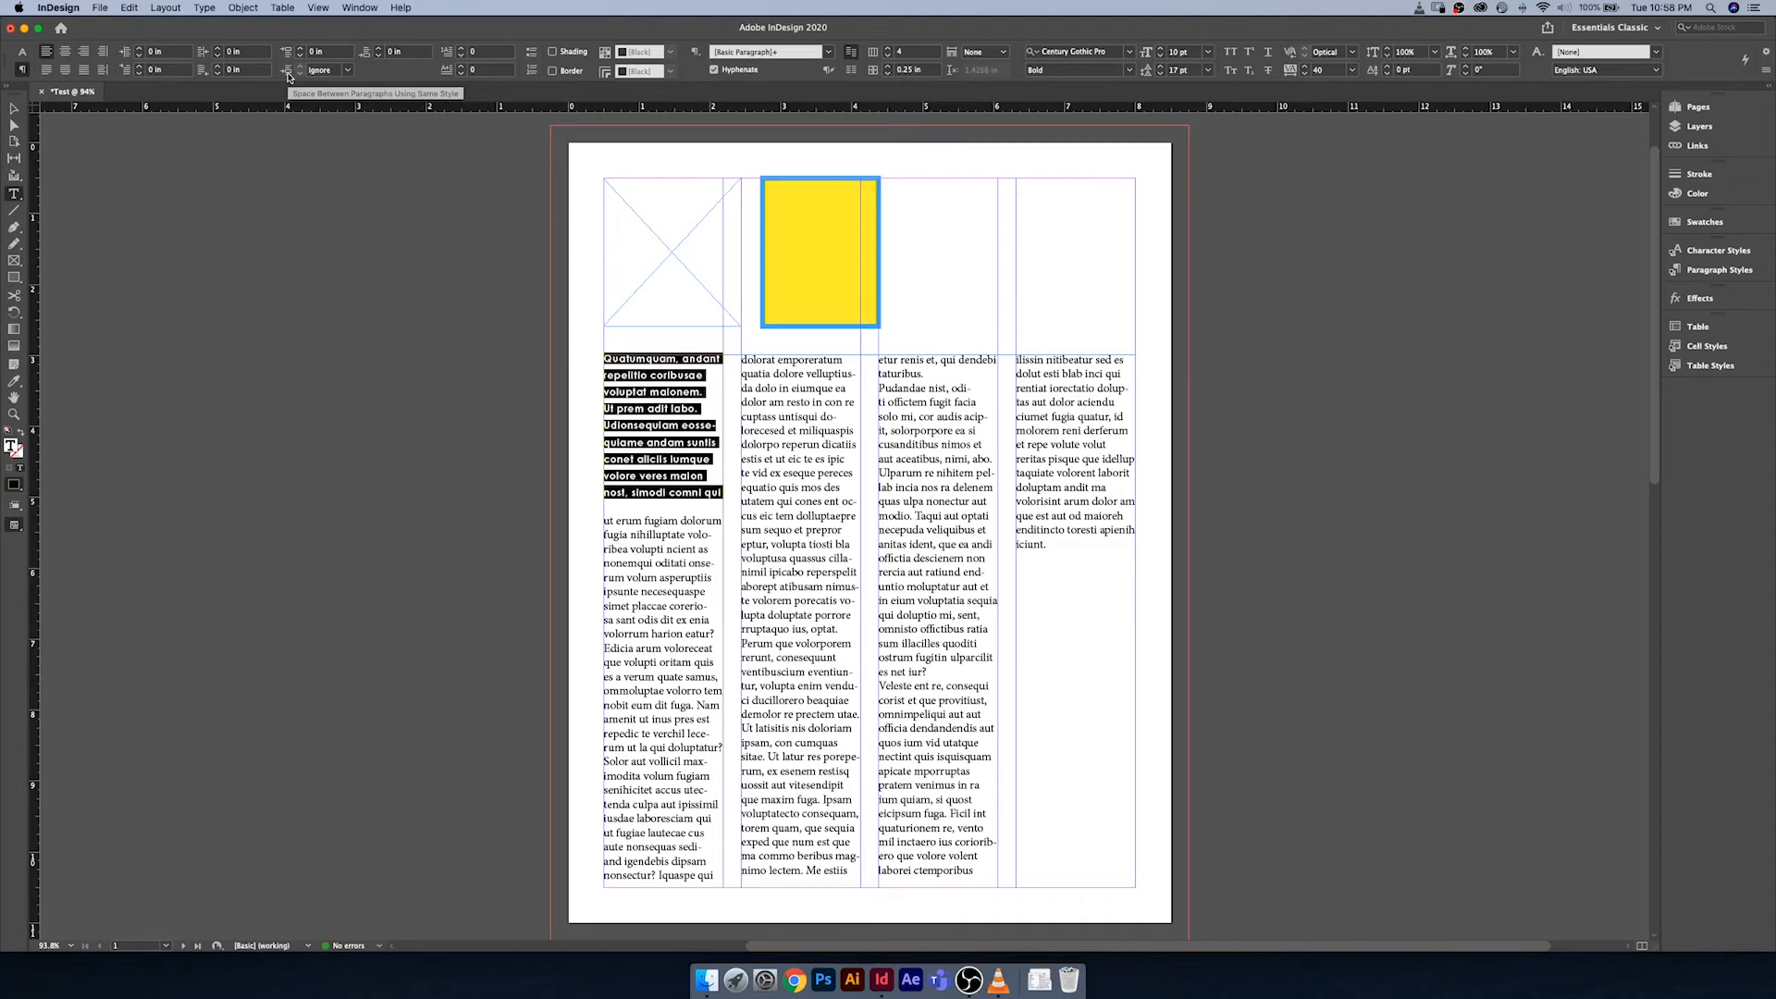
# Step: Undo the opening paragraph's indent, caps, kerning, tracking and leading changes, keeping the 10 pt Century Gothic Pro Bold, and deselect the text
pyautogui.press('super+z')
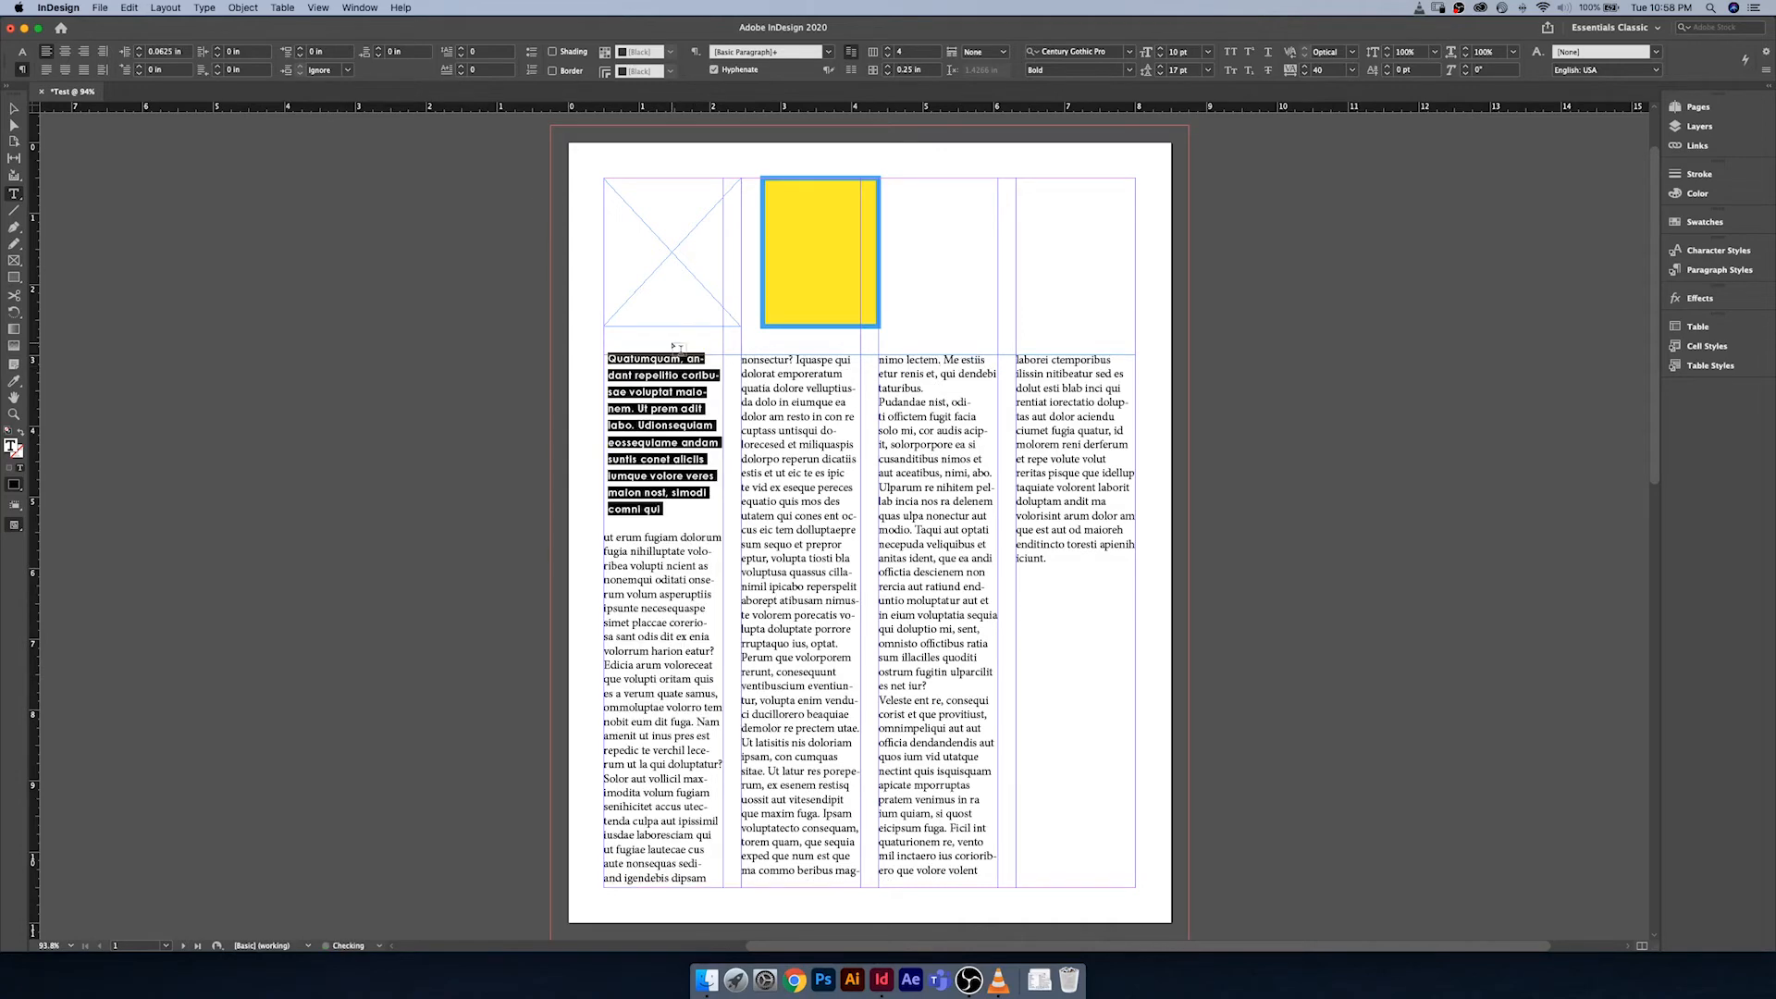
pyautogui.press('super+z')
pyautogui.press('super+z')
pyautogui.press('super+z')
pyautogui.press('super+z')
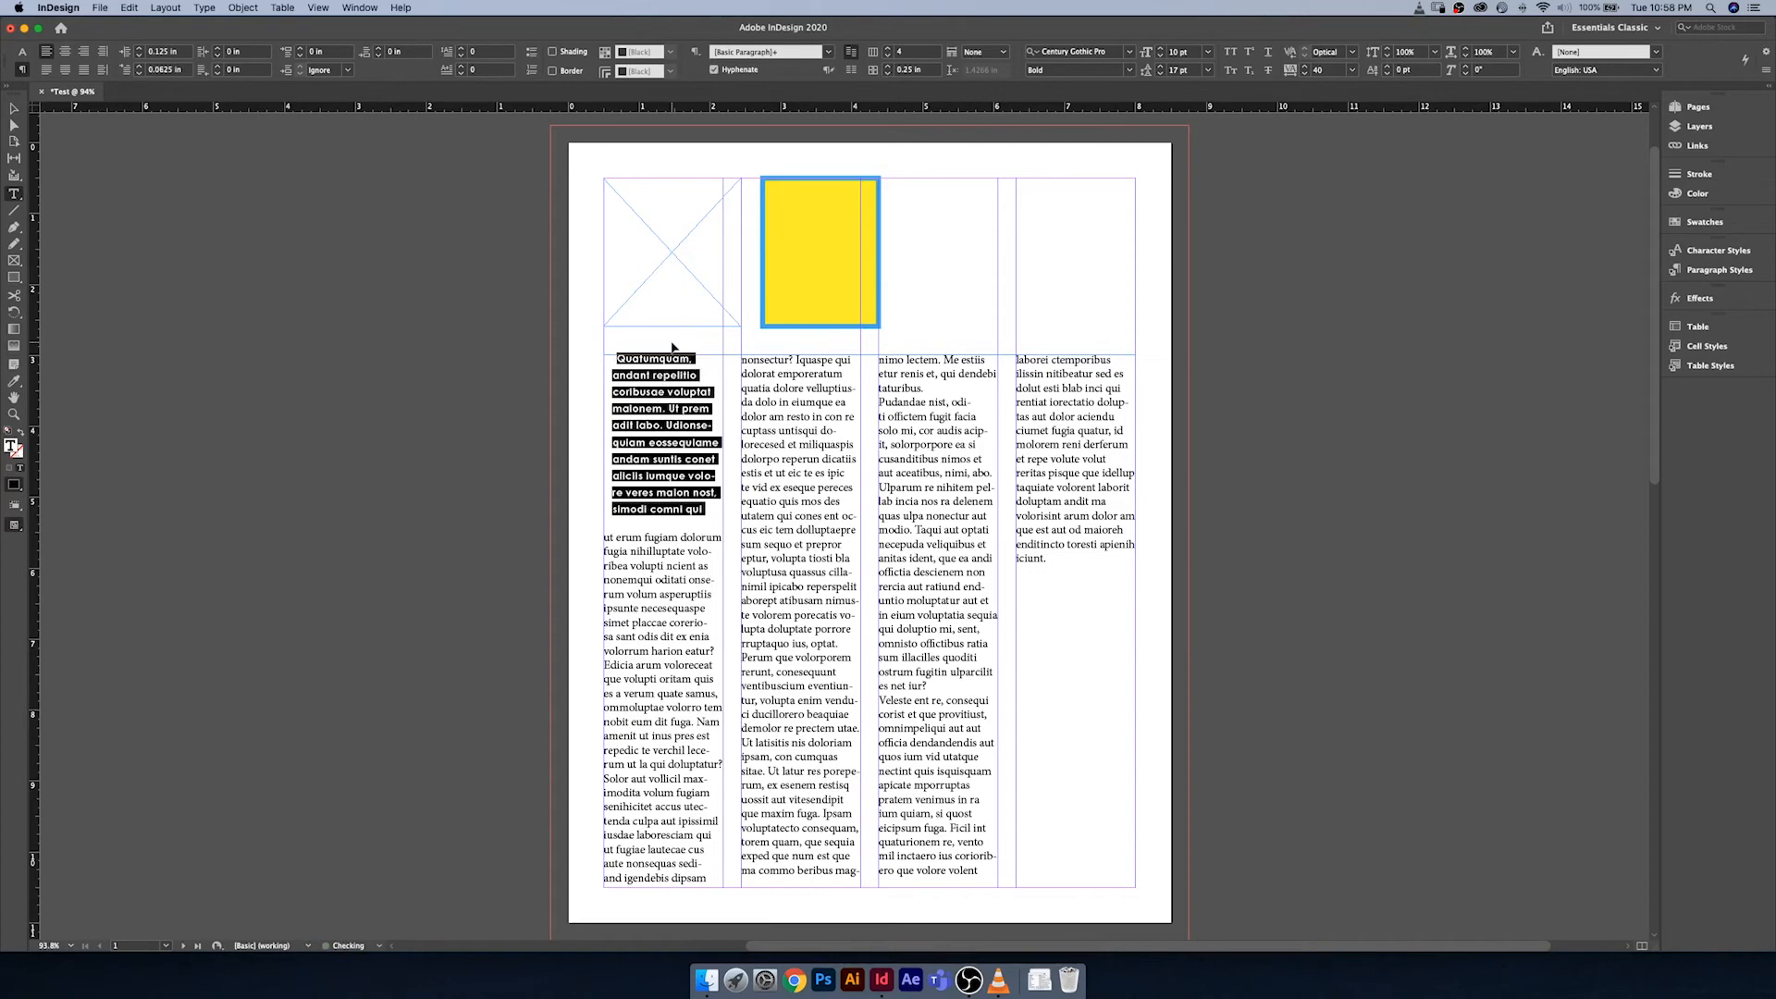
pyautogui.press('super+z')
pyautogui.press('super+z')
pyautogui.press('super+z')
pyautogui.press('super+z')
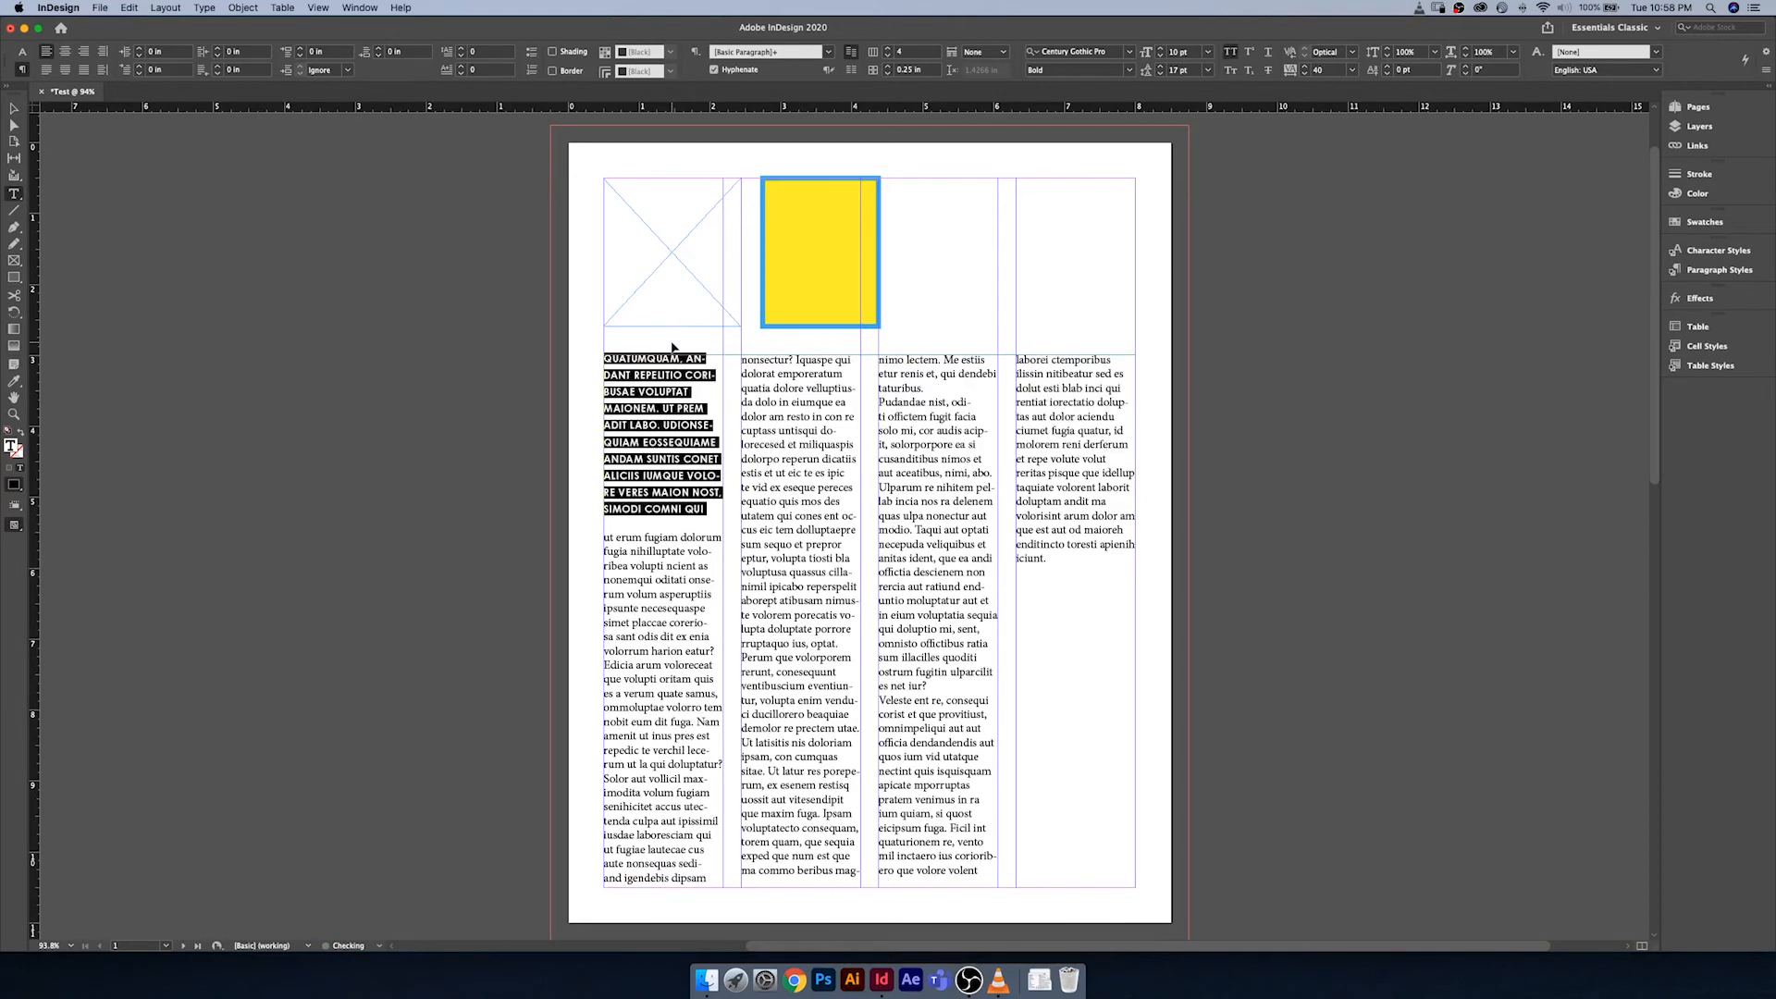
pyautogui.press('super+z')
pyautogui.press('super+z')
pyautogui.press('super+z')
pyautogui.press('super+z')
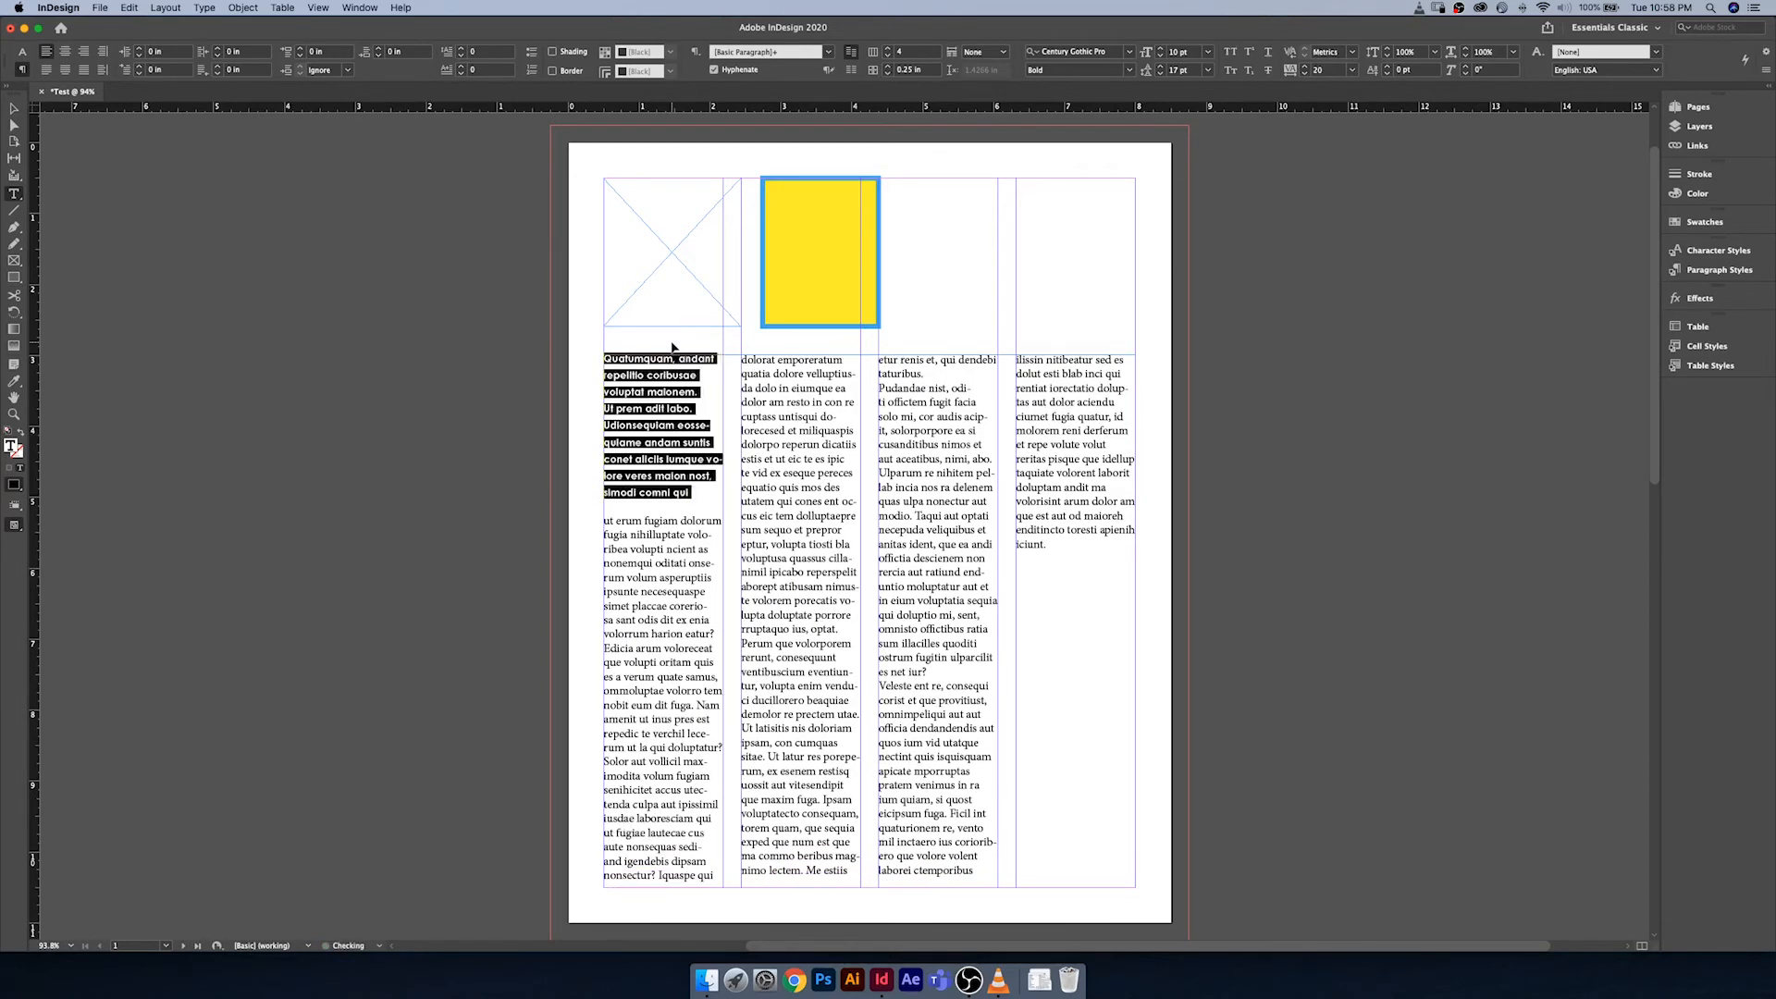
pyautogui.press('super+z')
pyautogui.press('super+z')
pyautogui.press('super+z')
pyautogui.press('super+z')
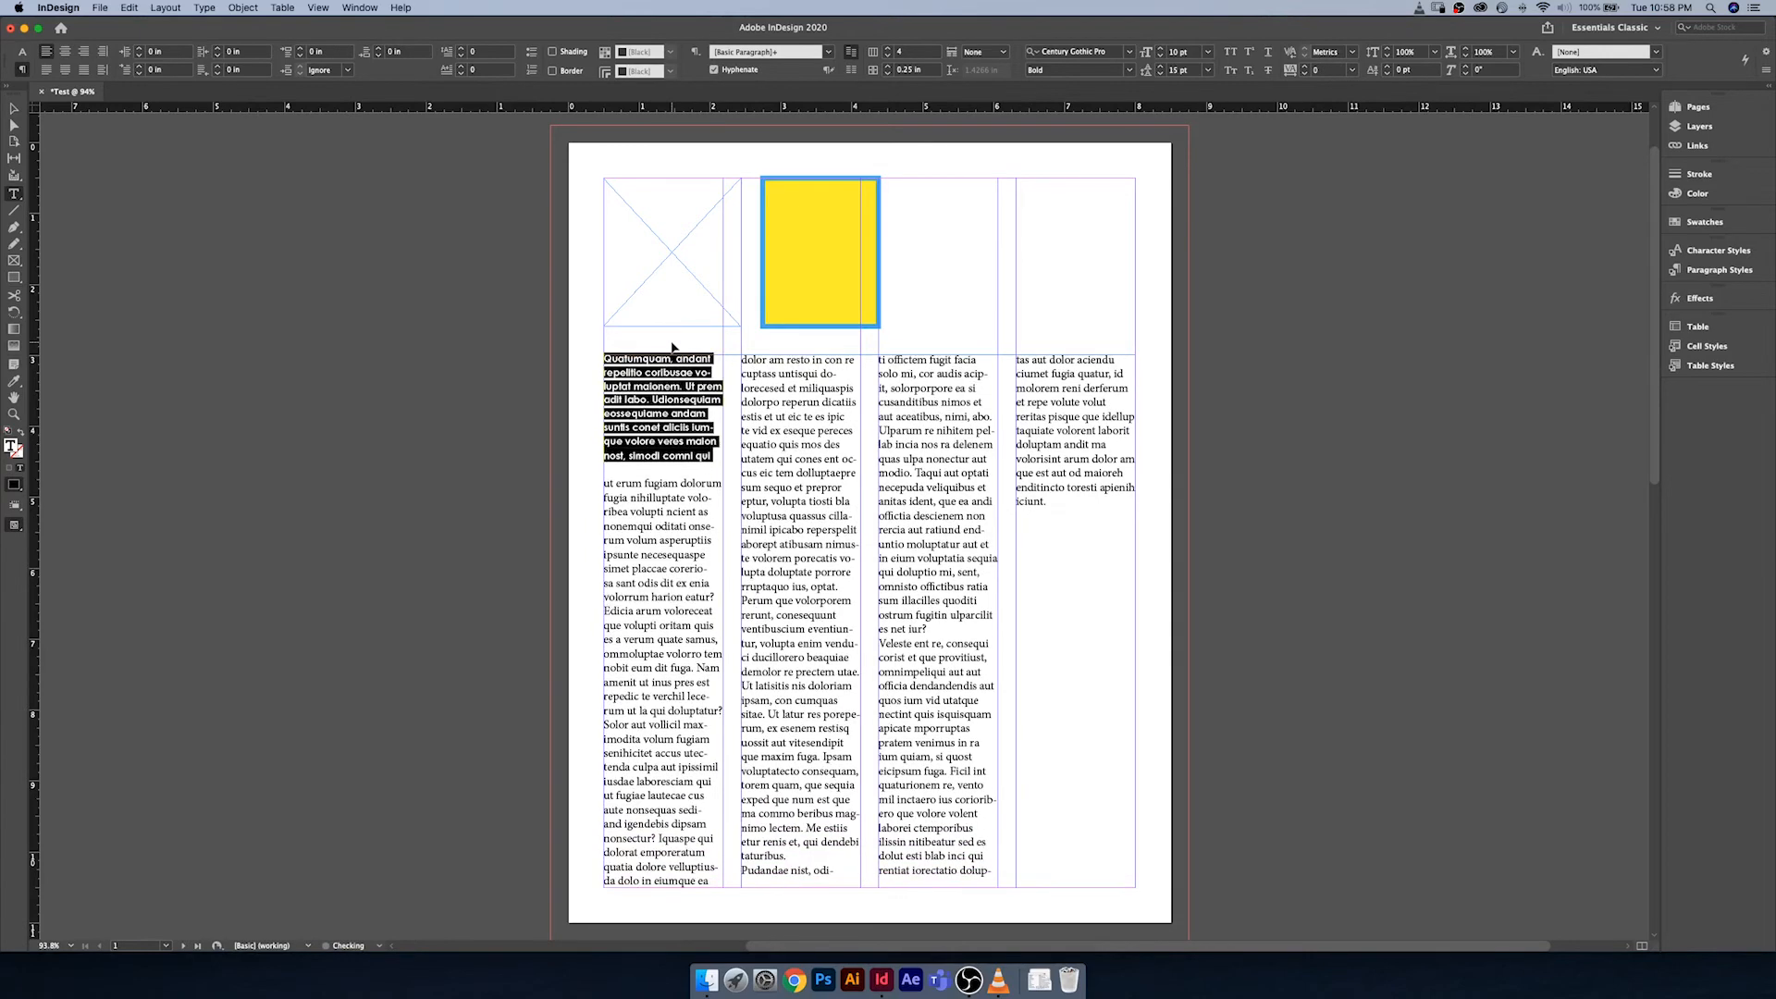
pyautogui.press('super+z')
pyautogui.press('super+z')
pyautogui.click(674, 395)
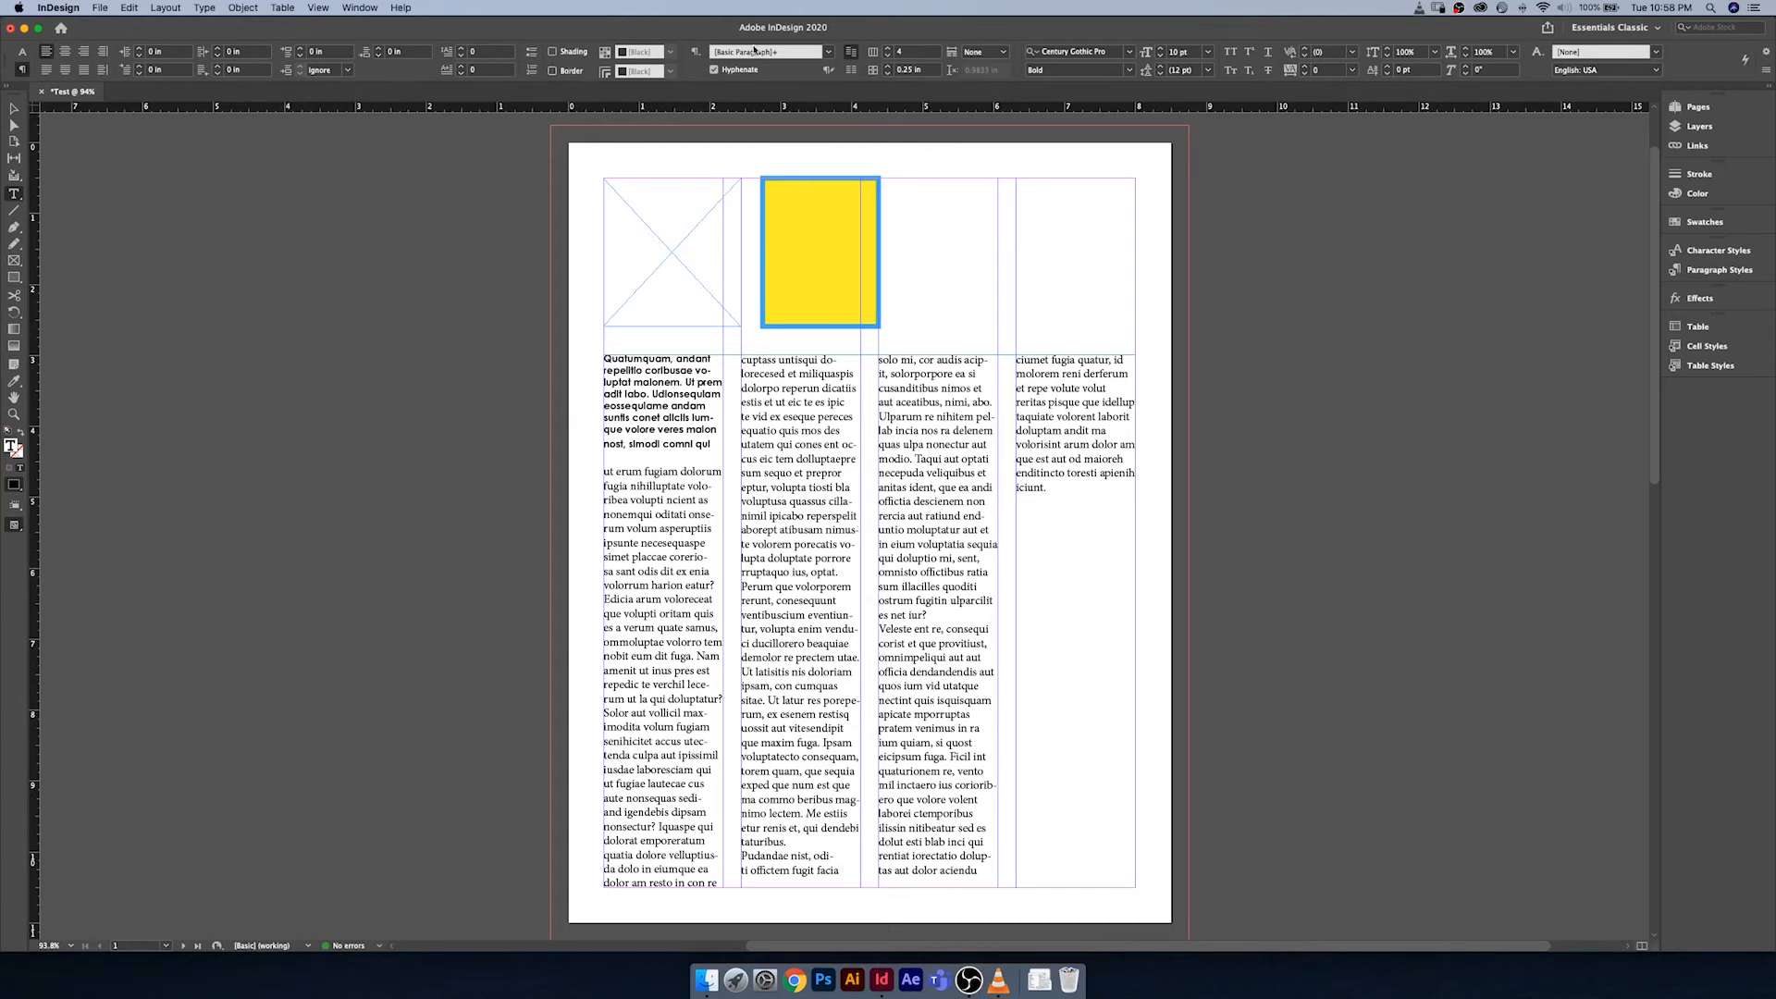
# Step: Look through the document's paragraph styles, character styles, color swatches and pages
pyautogui.click(22, 52)
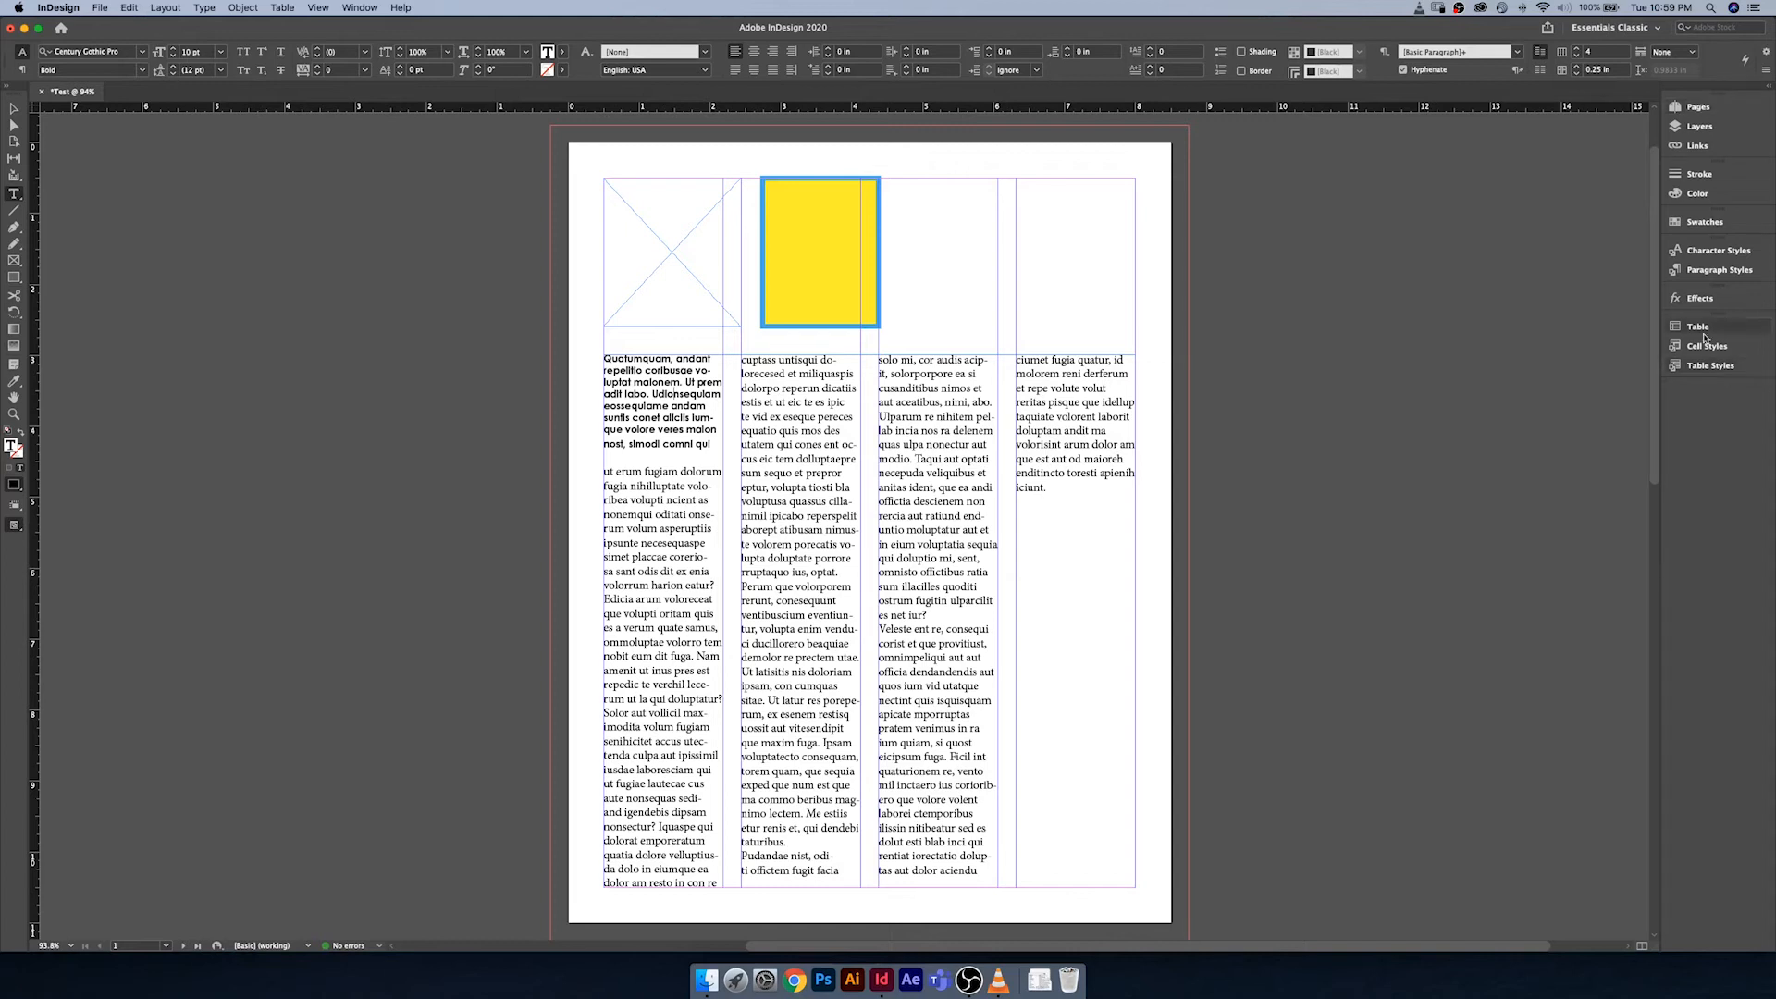
pyautogui.click(1727, 276)
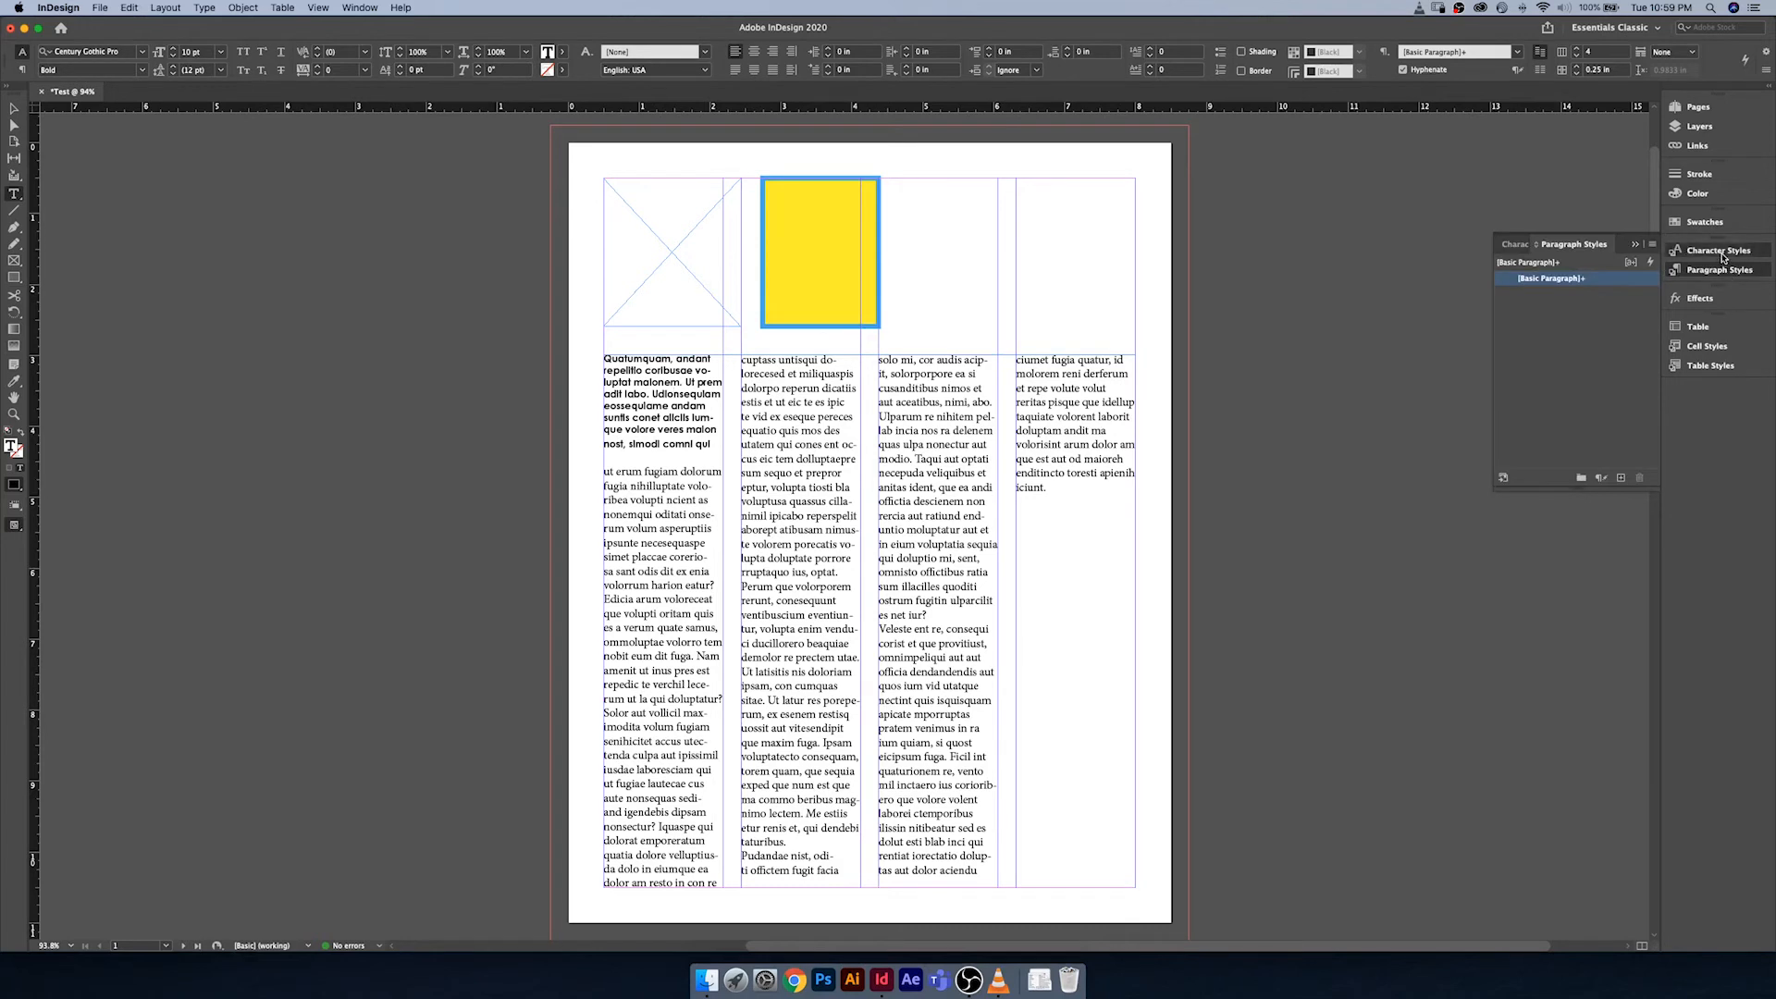
pyautogui.click(1723, 256)
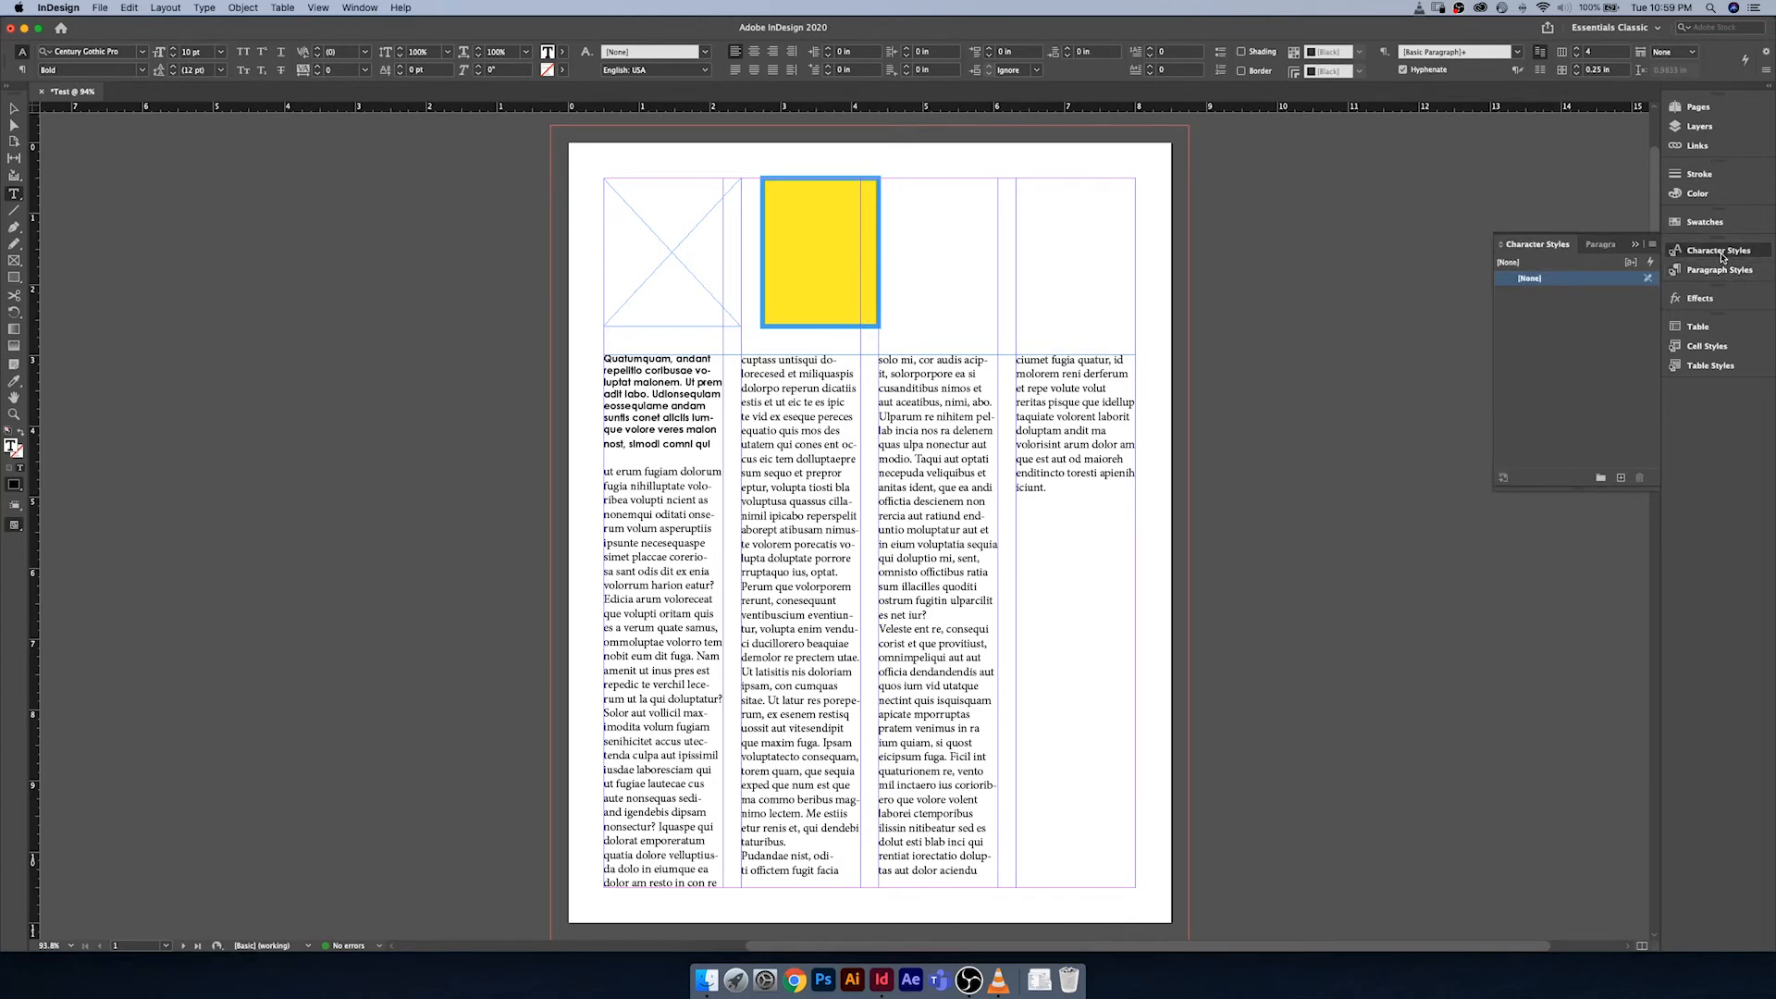
pyautogui.click(1710, 222)
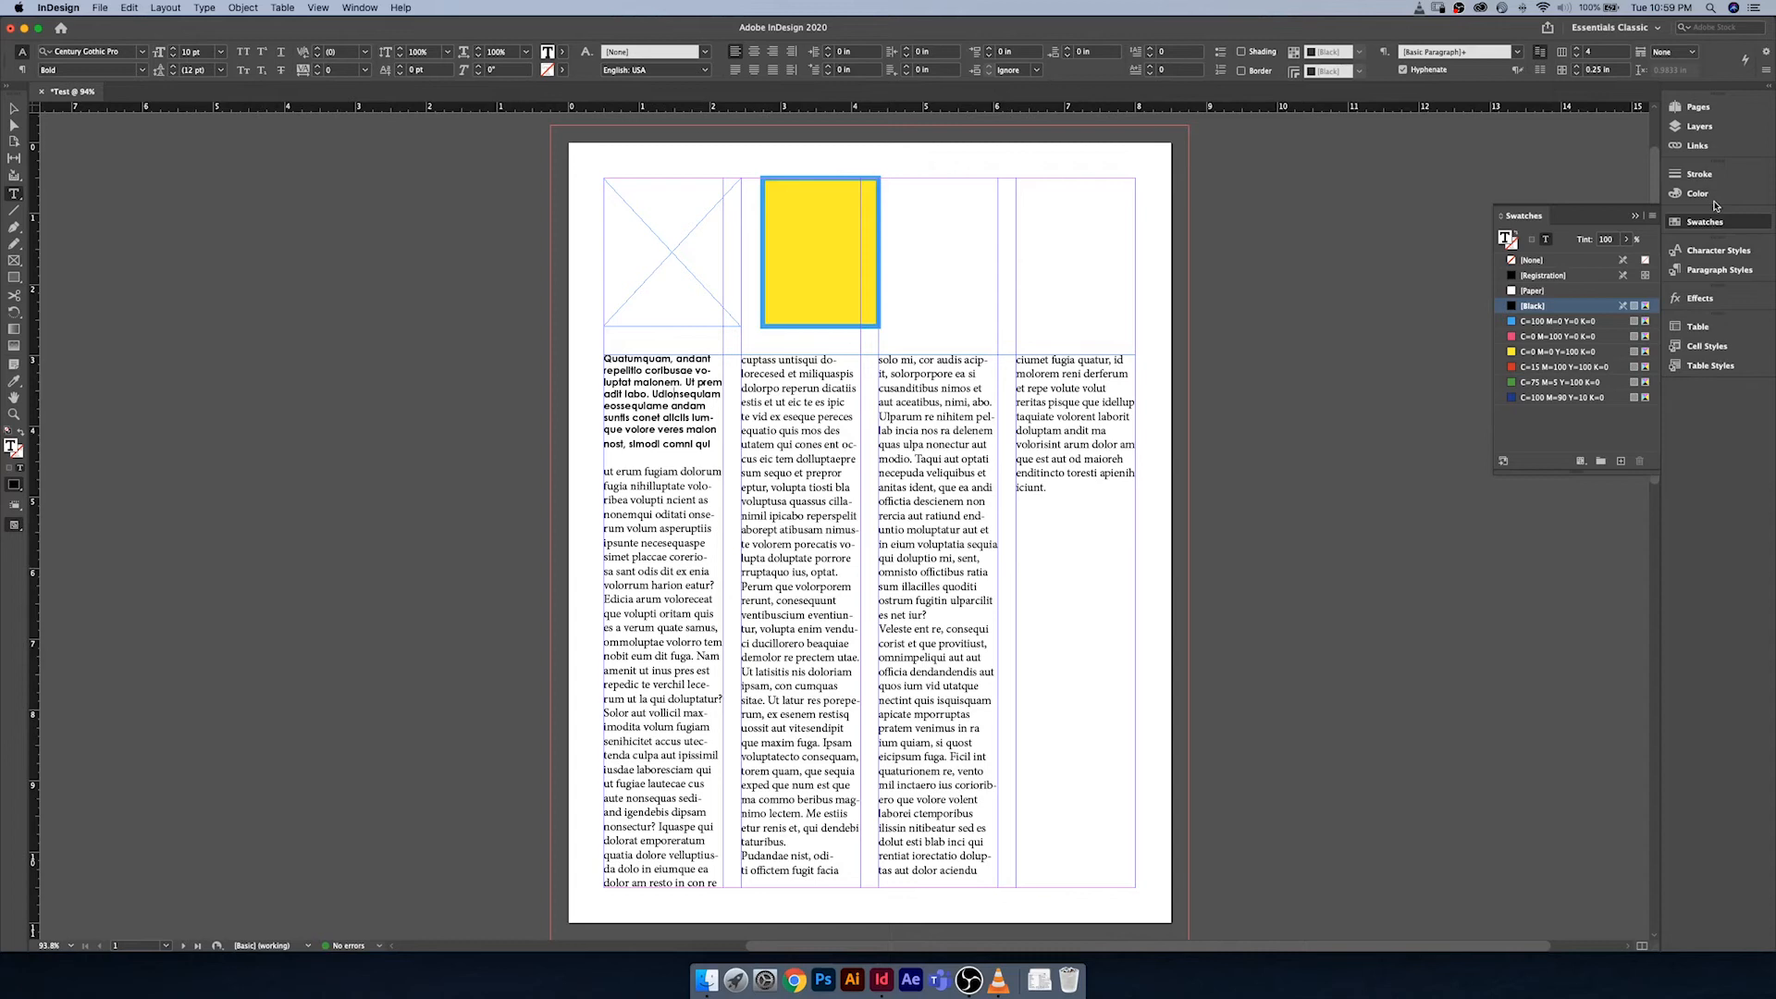
pyautogui.click(1713, 253)
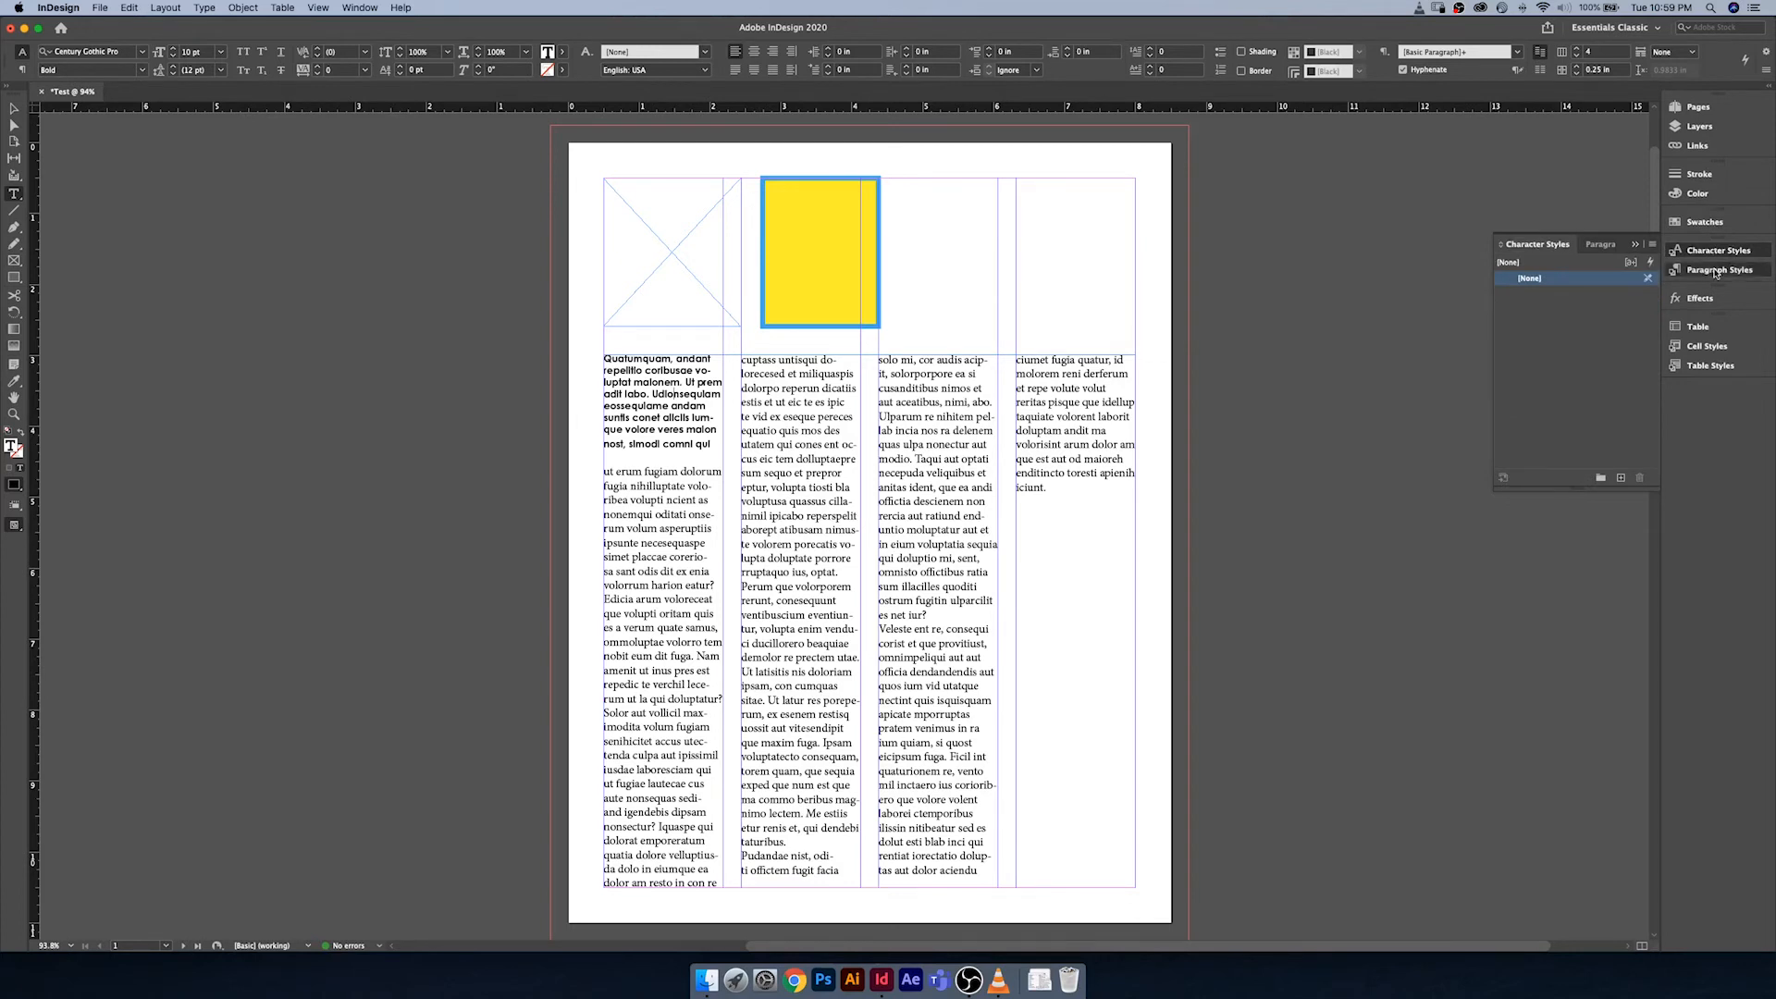
pyautogui.click(1716, 271)
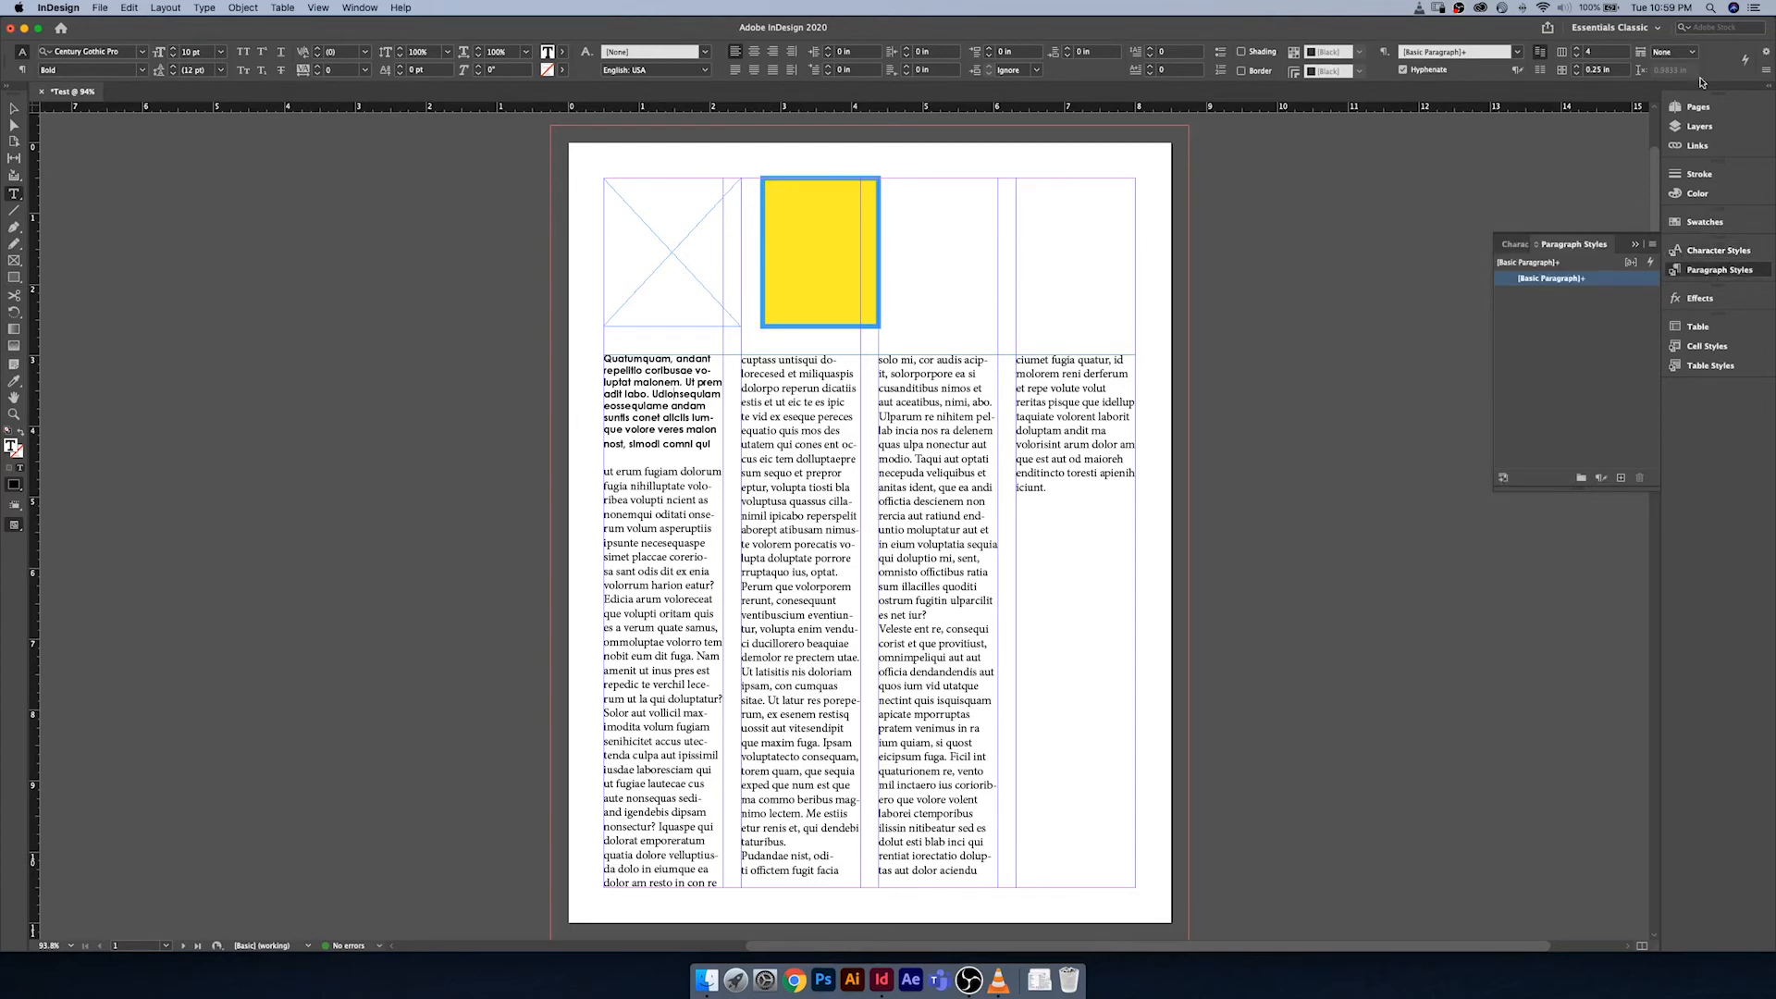
pyautogui.click(1698, 107)
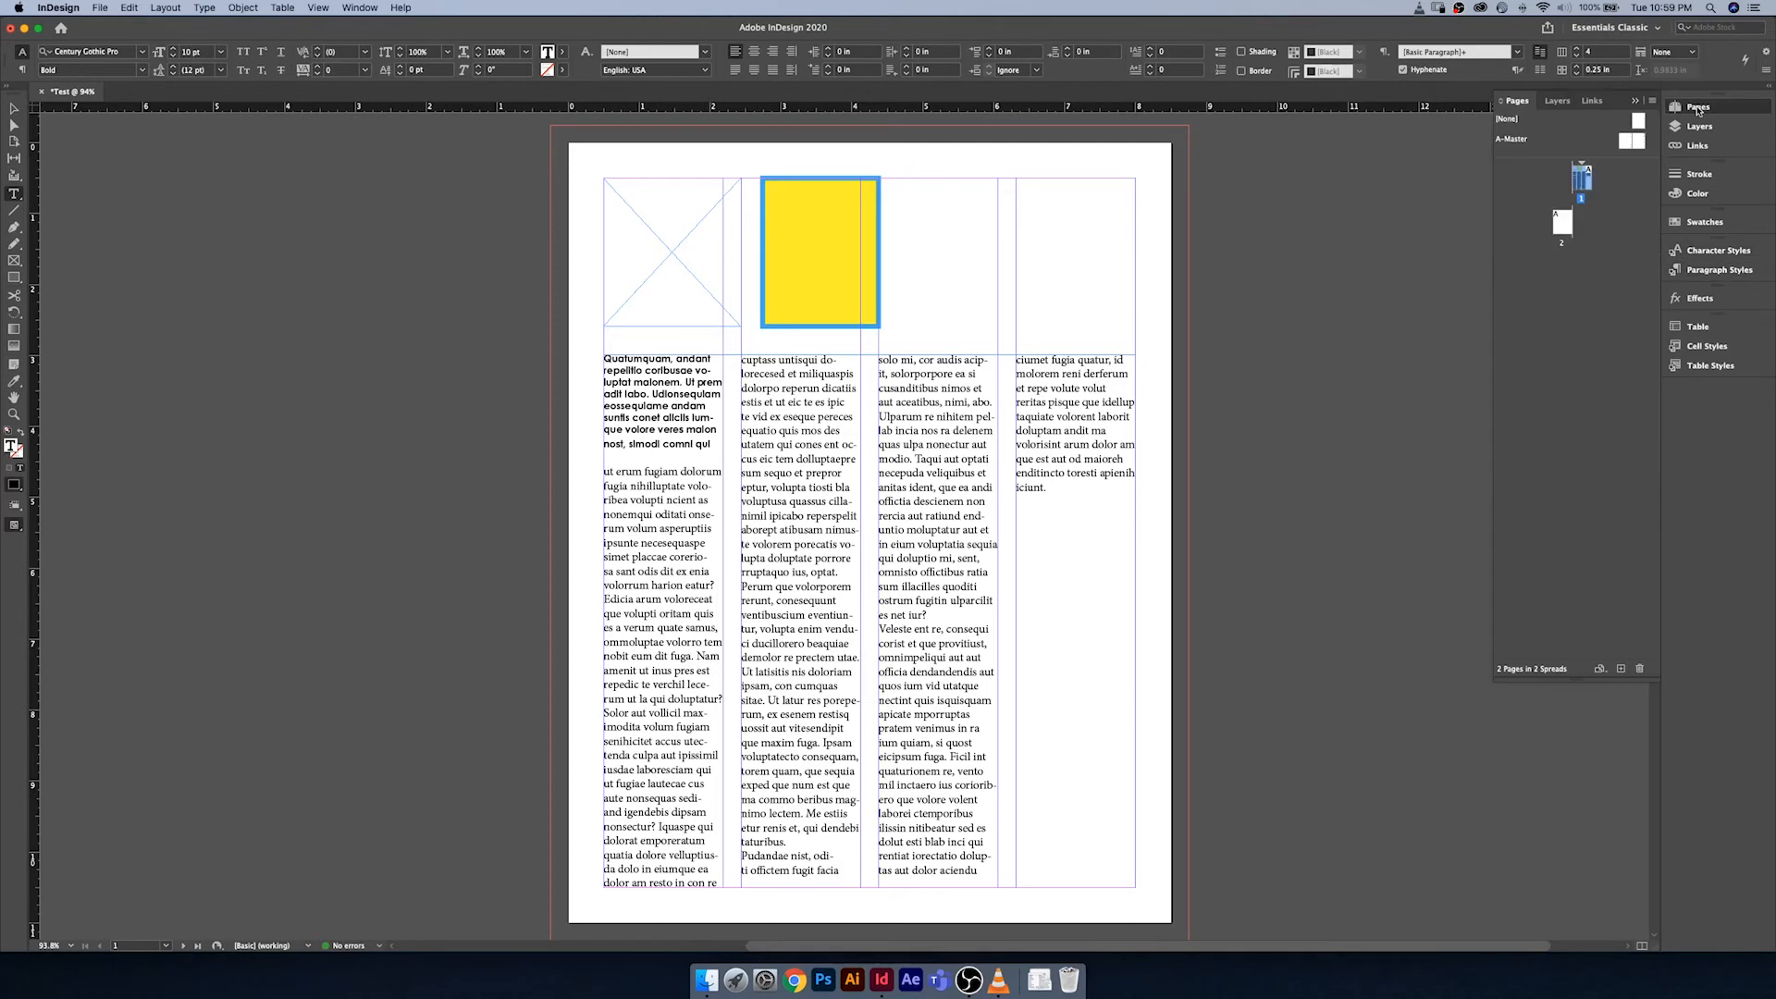
# Step: Add a page facing page 2, and return to page 1
pyautogui.click(1621, 668)
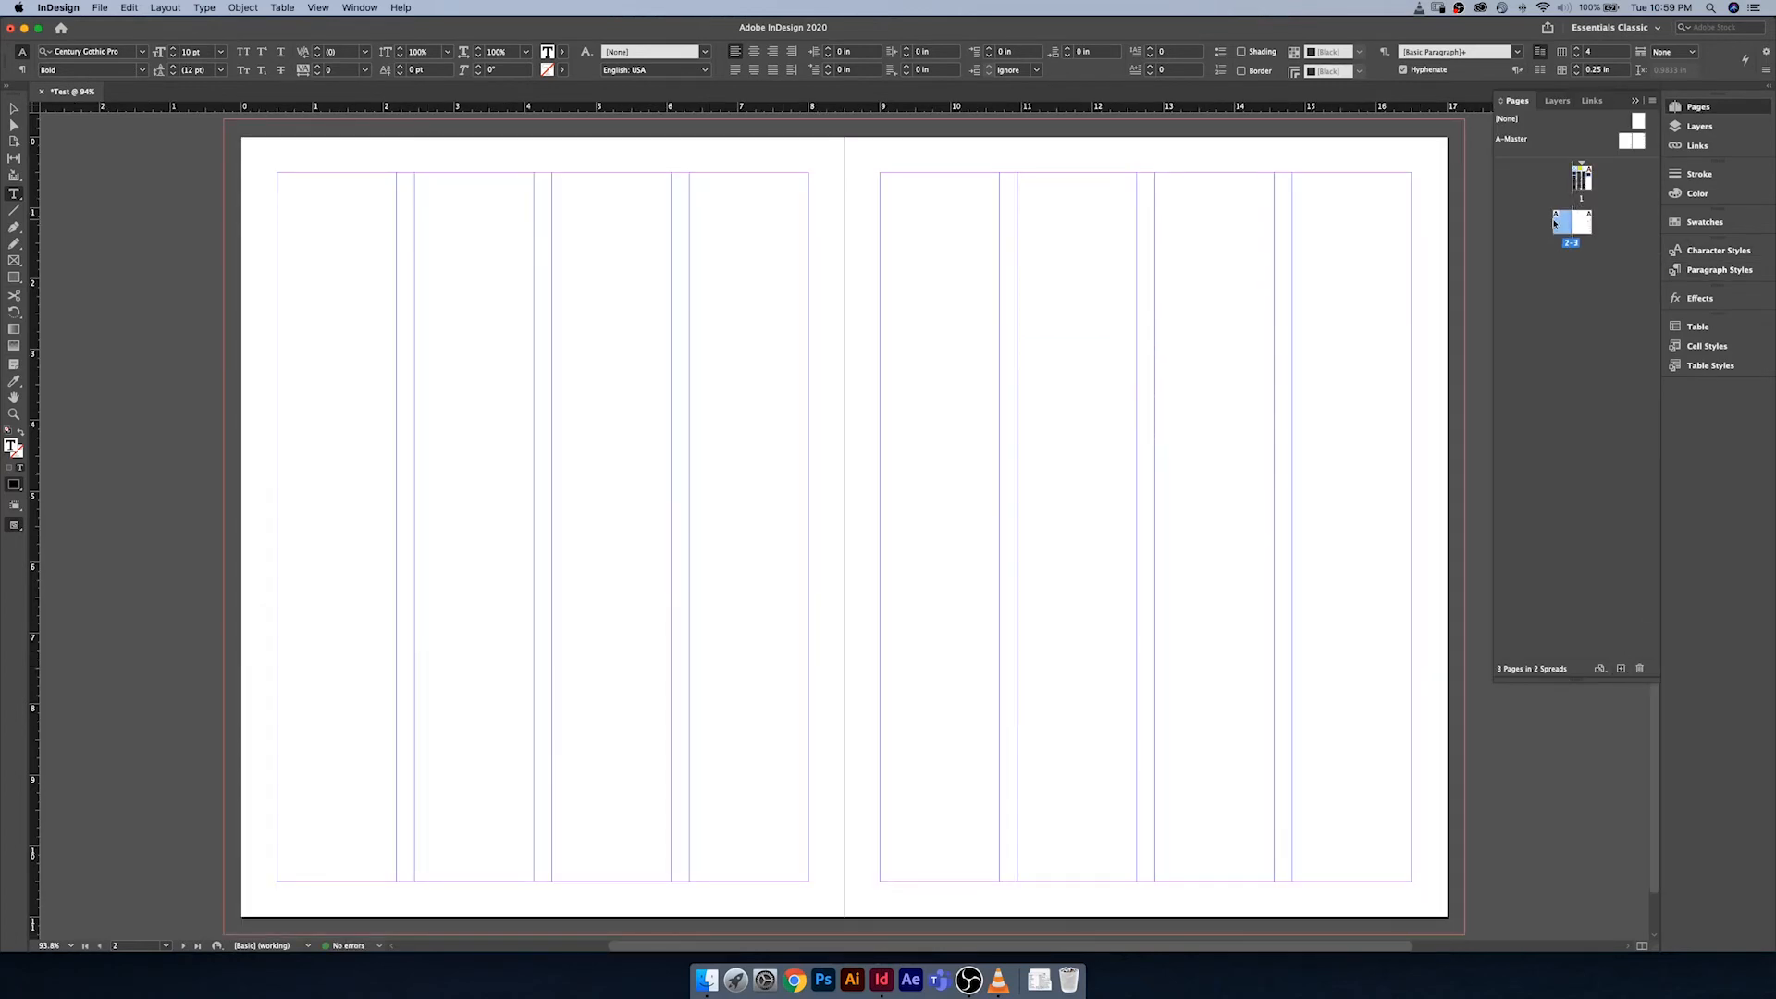
pyautogui.click(1586, 182)
pyautogui.doubleClick(1588, 183)
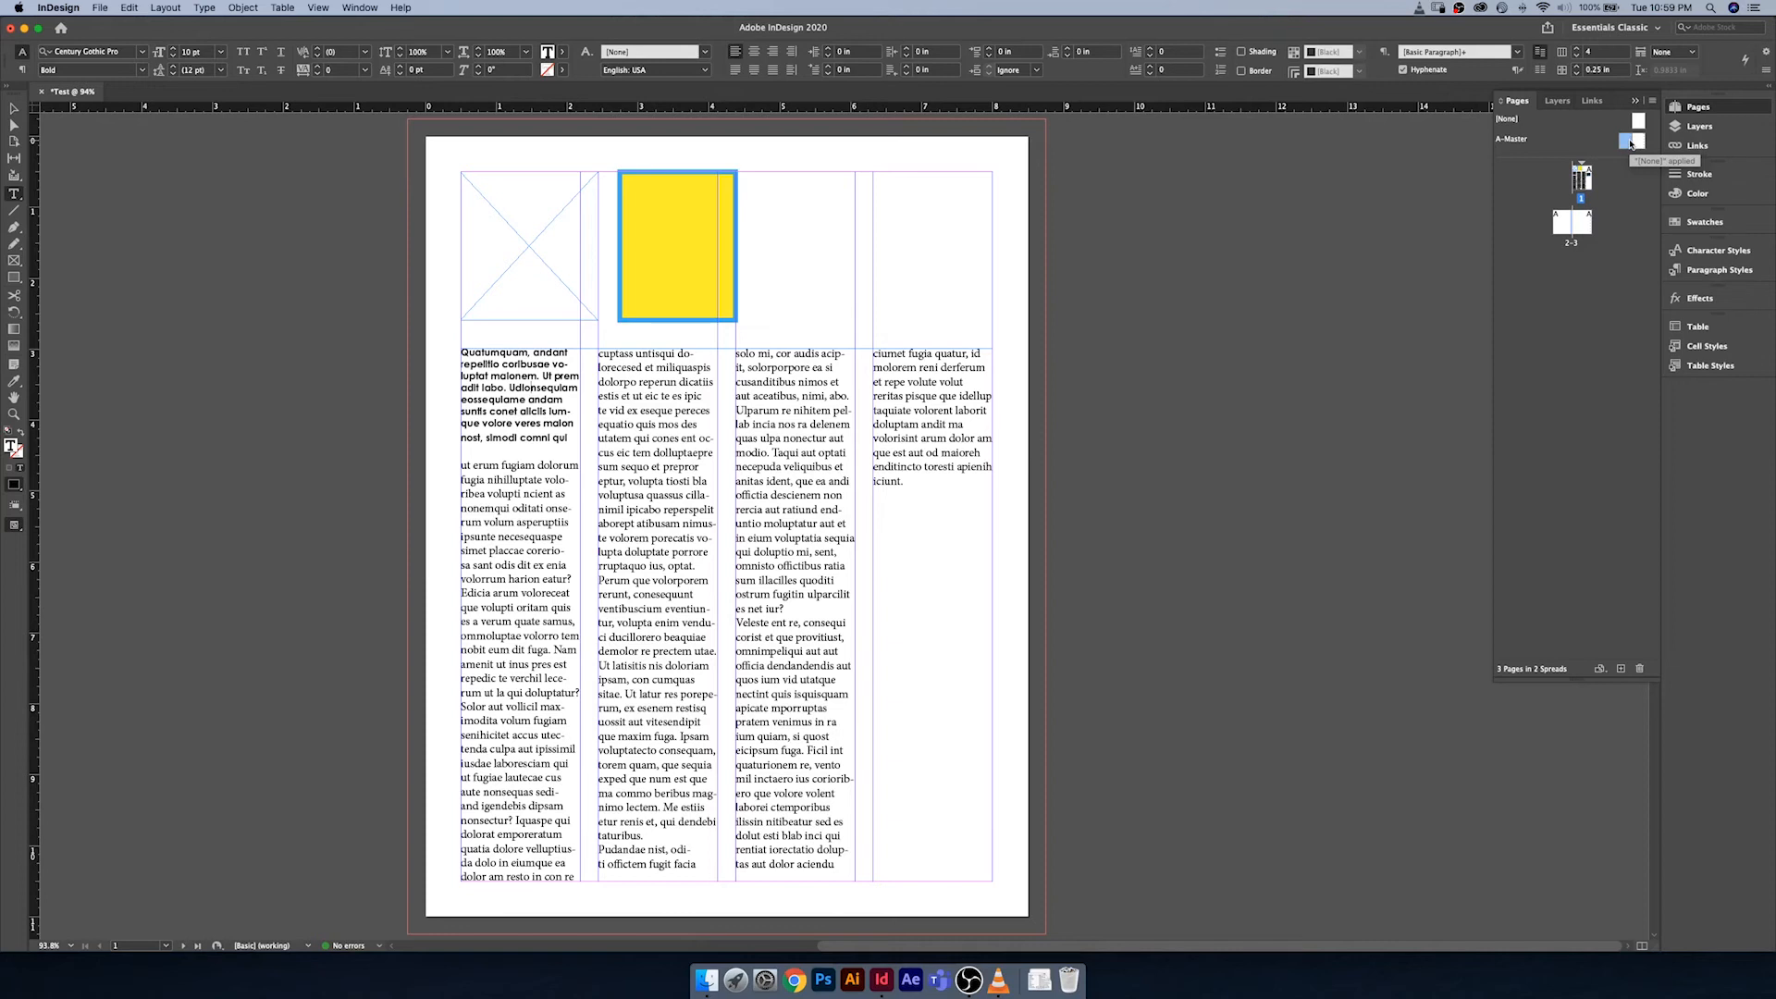
# Step: Add a second layer, and rename the original Layer 1 as shapes
pyautogui.click(1691, 132)
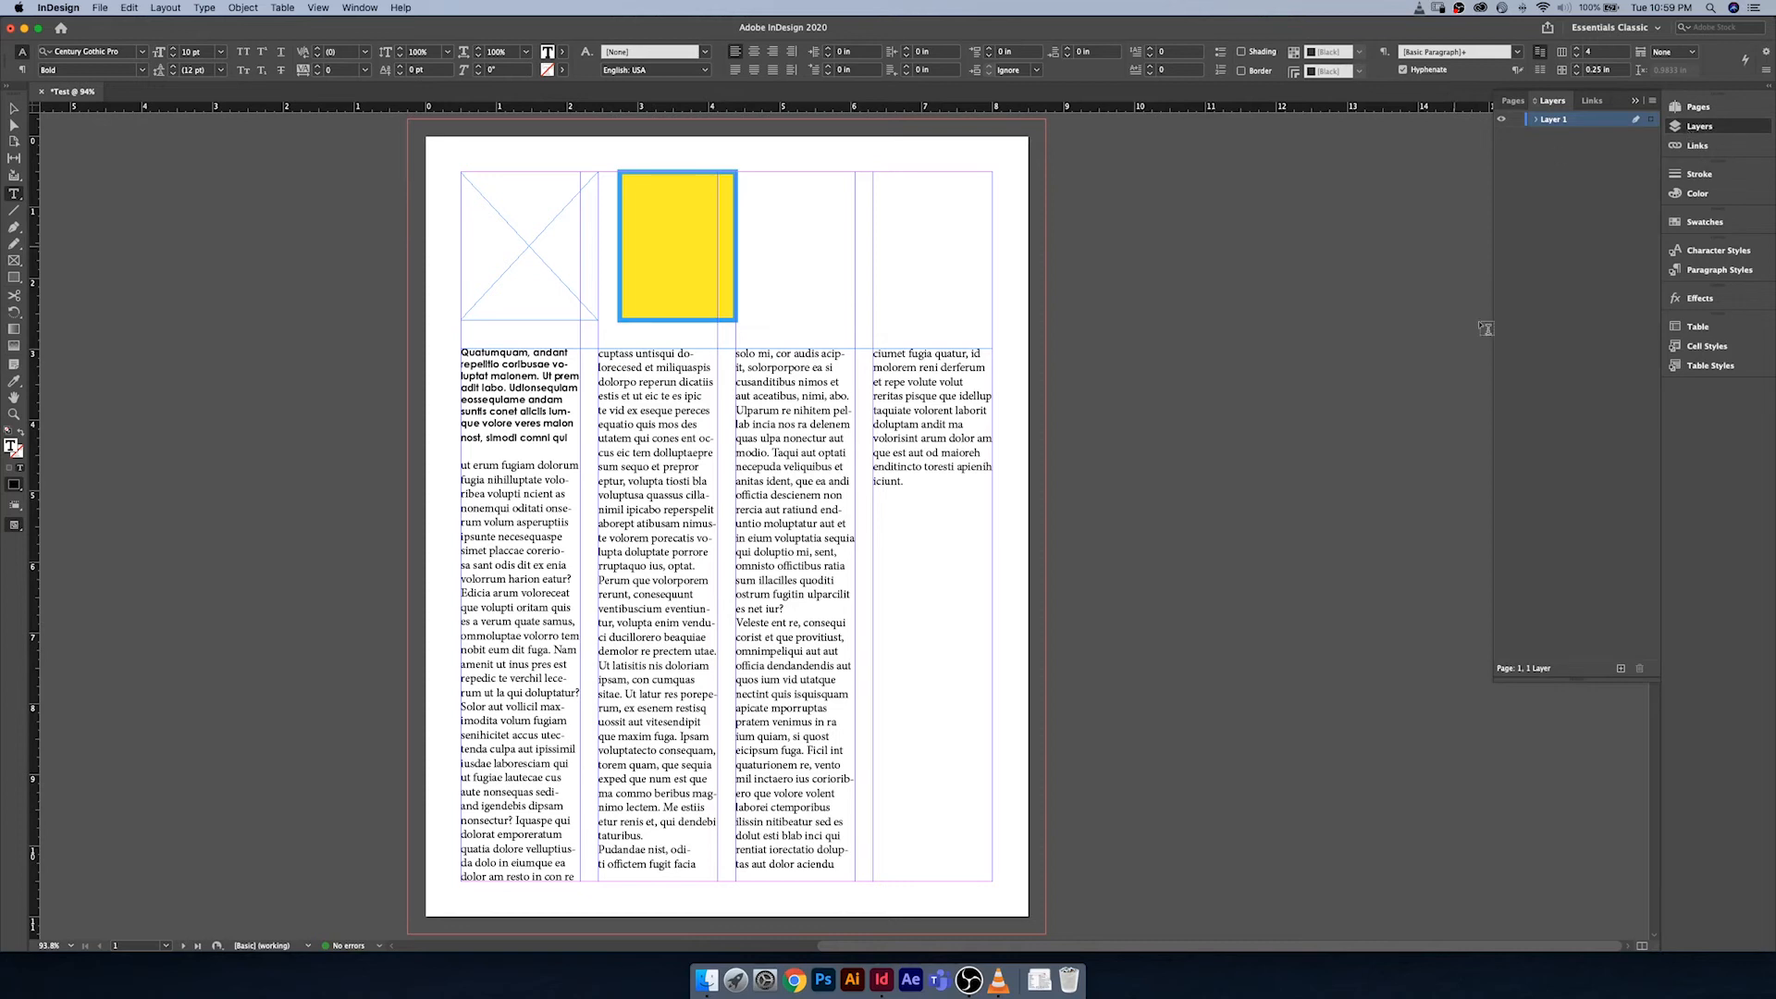
pyautogui.click(1621, 668)
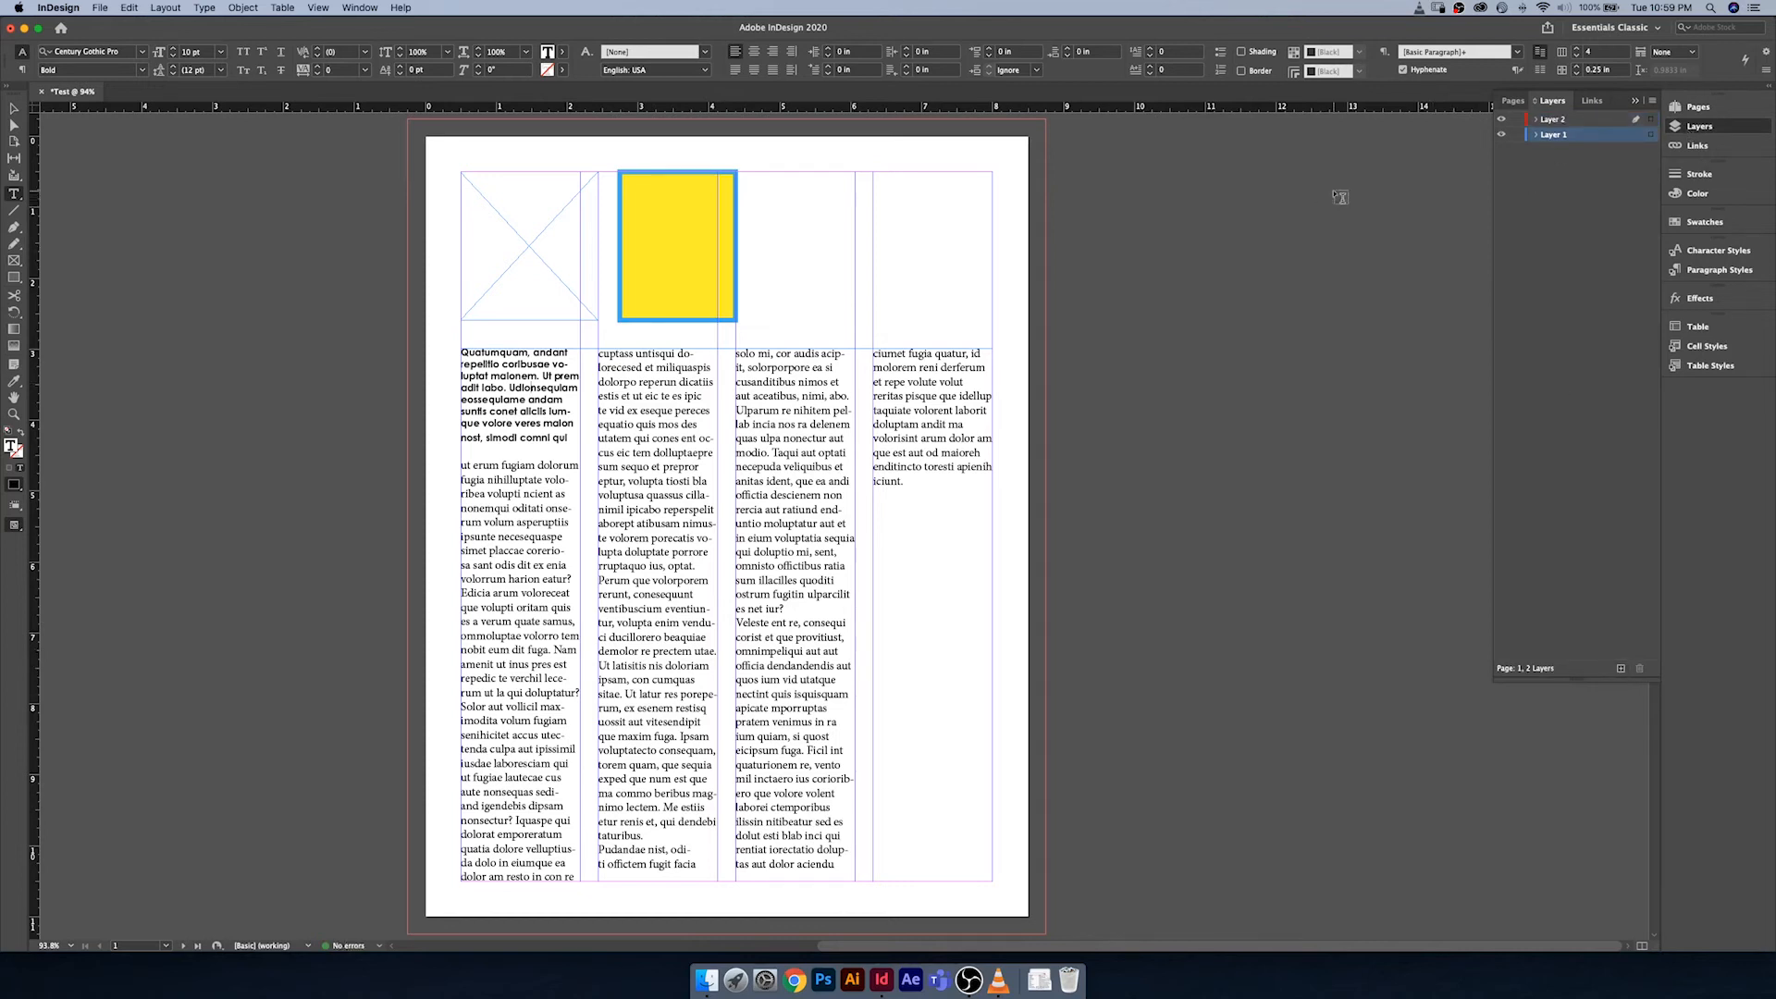
pyautogui.doubleClick(1551, 135)
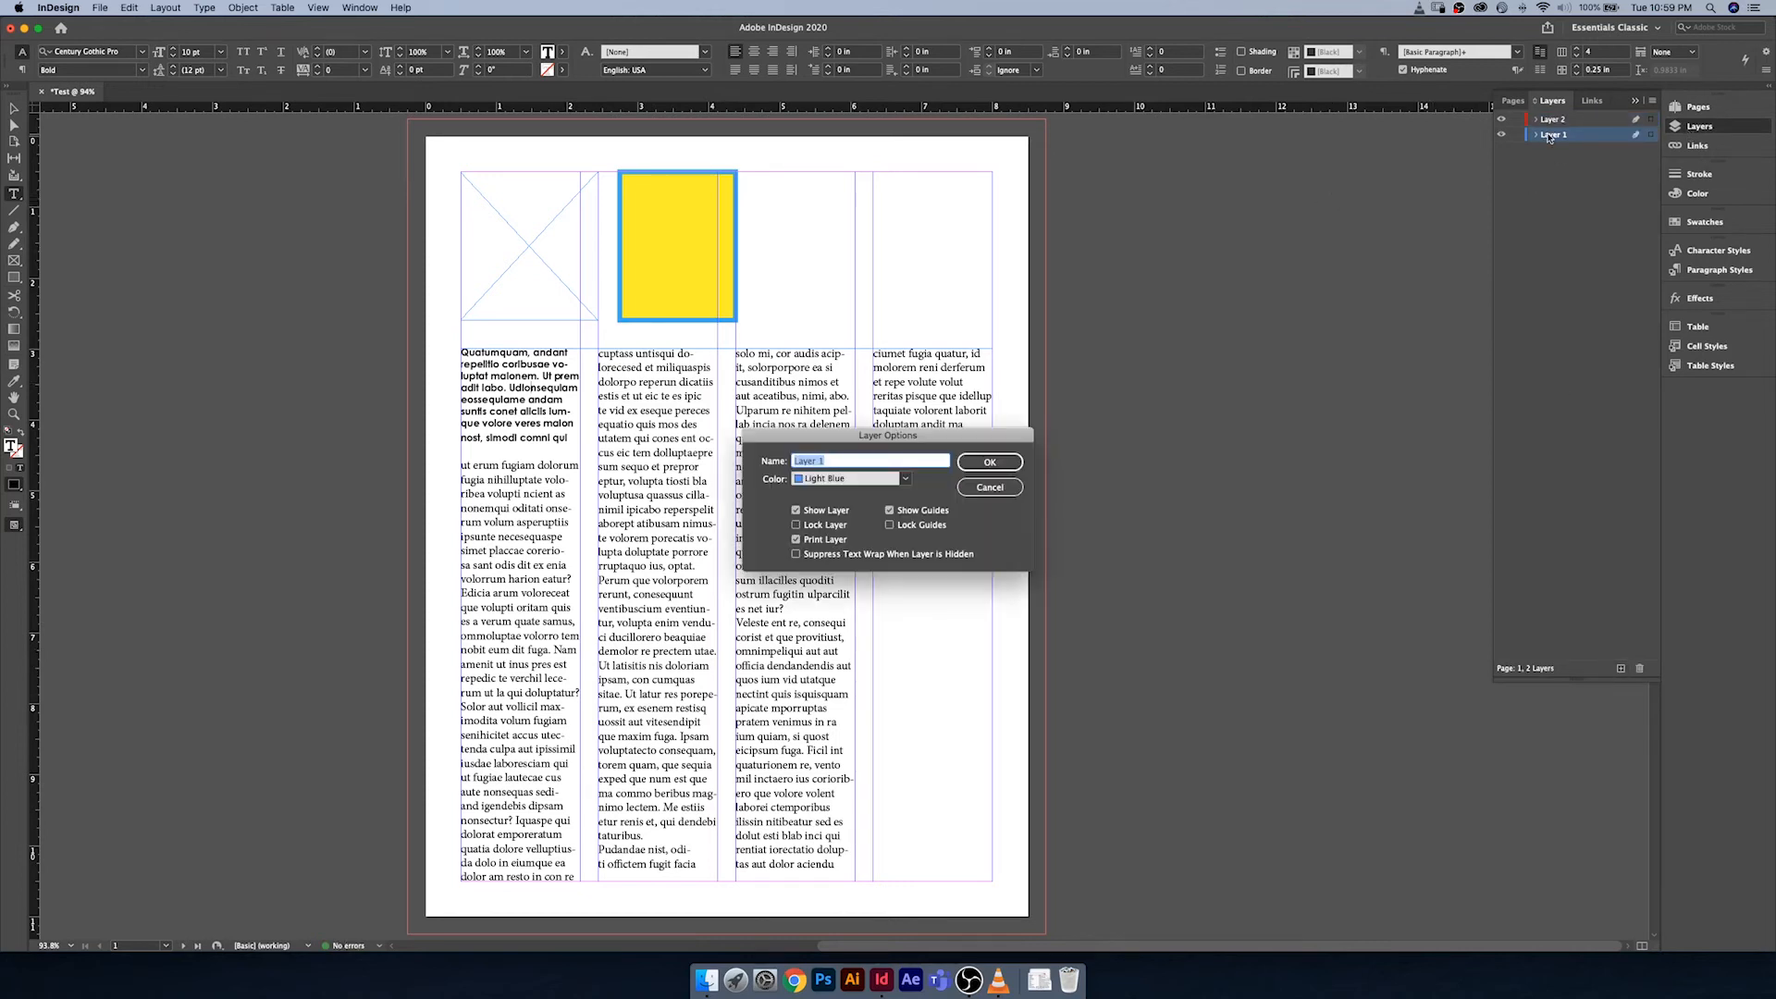
pyautogui.write('shapes')
pyautogui.press('Return')
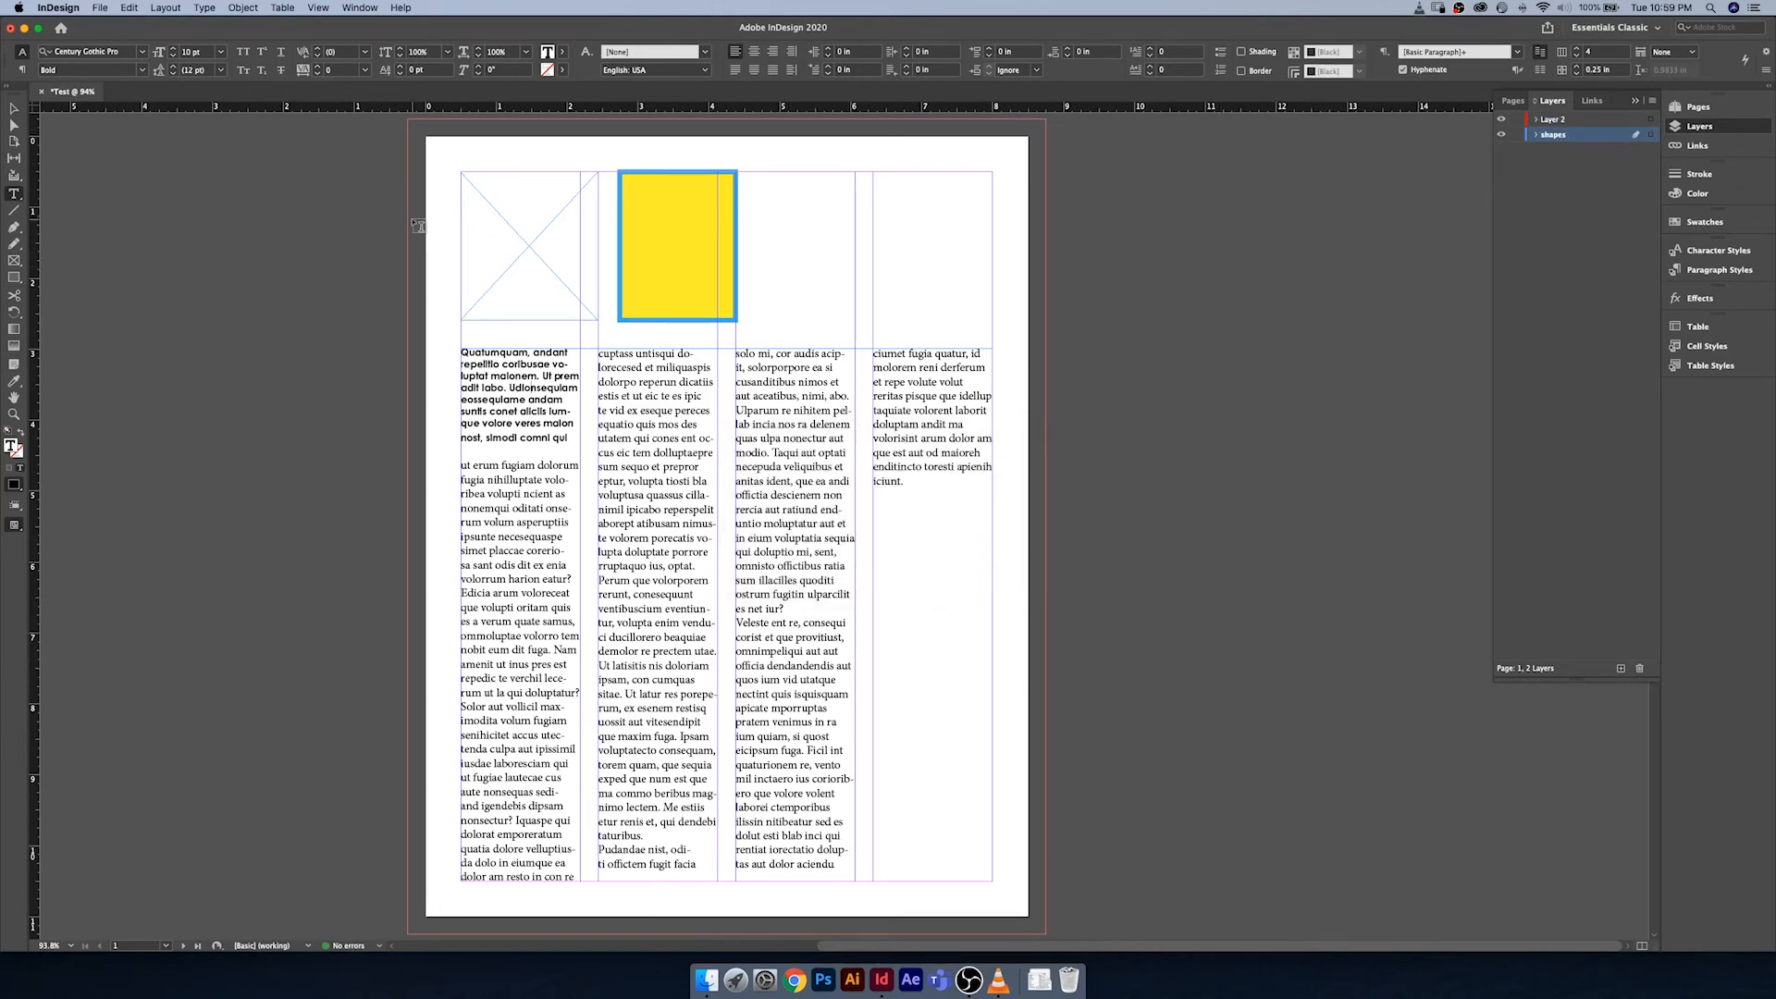
# Step: Select the empty picture frame and the yellow rectangle, and rename Layer 2 as shapes 2
pyautogui.click(14, 110)
pyautogui.moveTo(809, 242); pyautogui.dragTo(463, 258)
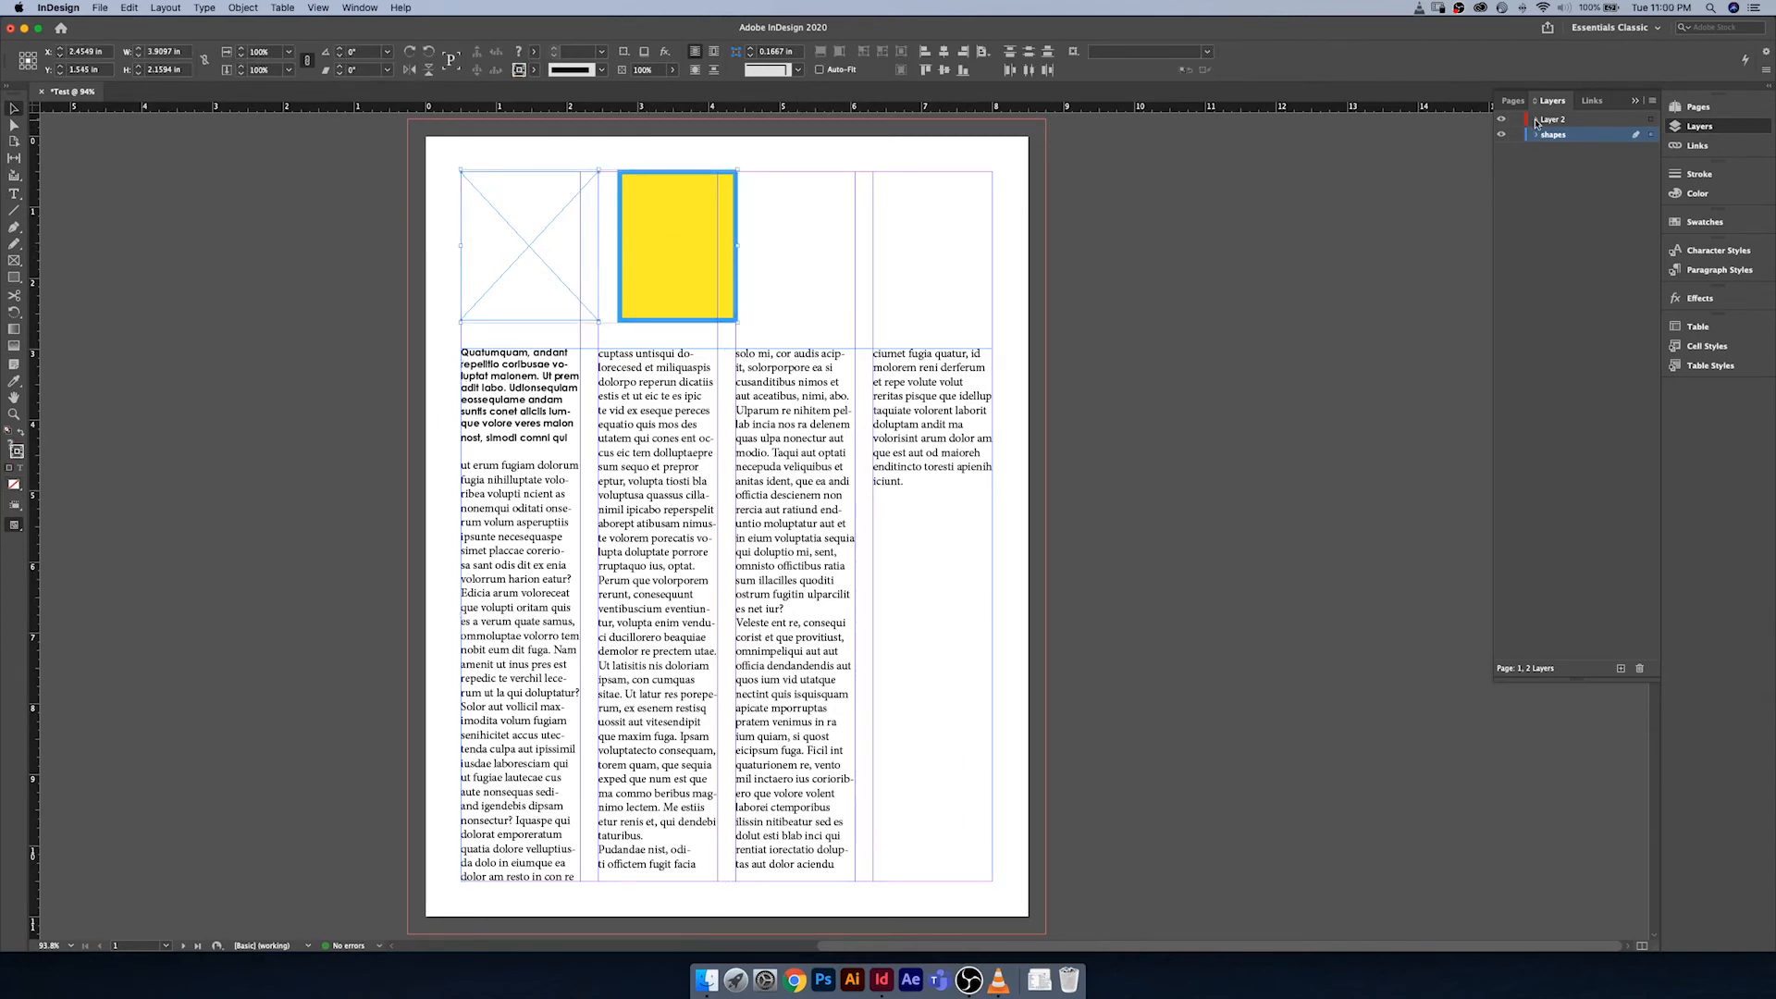
pyautogui.click(1555, 123)
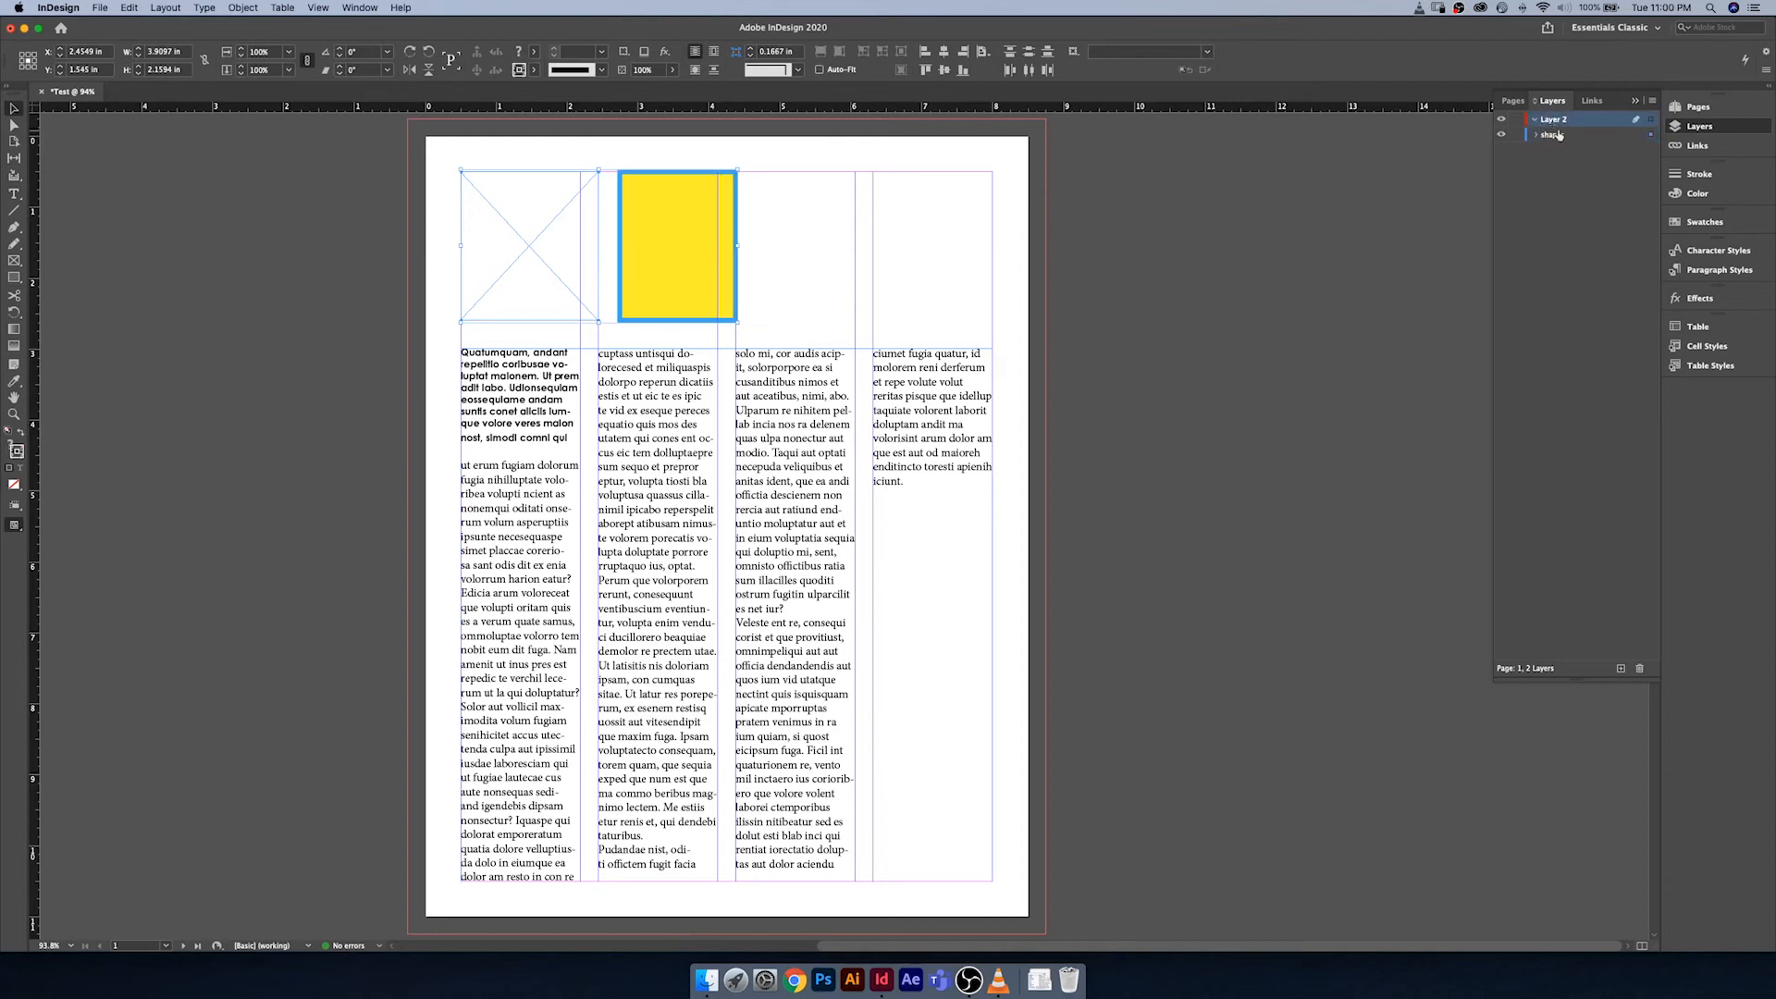
pyautogui.doubleClick(1558, 124)
pyautogui.write('shapes')
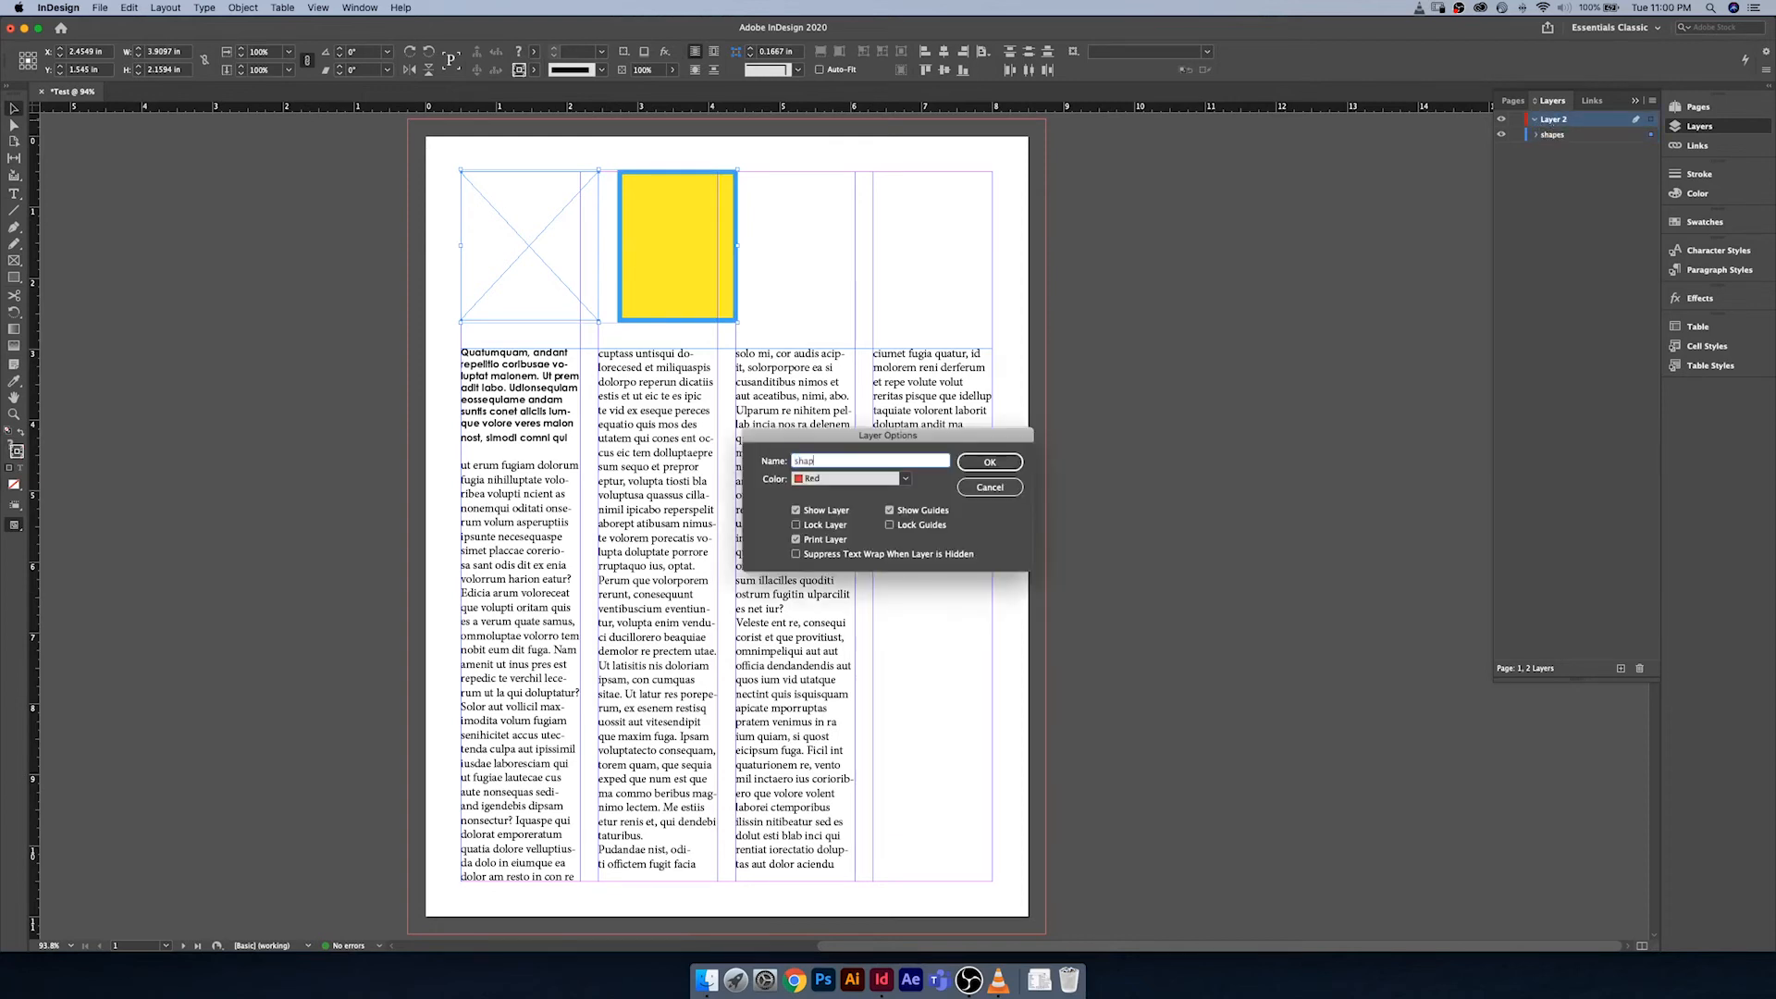
pyautogui.press('Return')
pyautogui.click(968, 524)
pyautogui.press('Right')
pyautogui.write('2')
pyautogui.press('Return')
# Step: Move the empty picture frame and the yellow rectangle from the shapes layer to the shapes 2 layer
pyautogui.click(1539, 136)
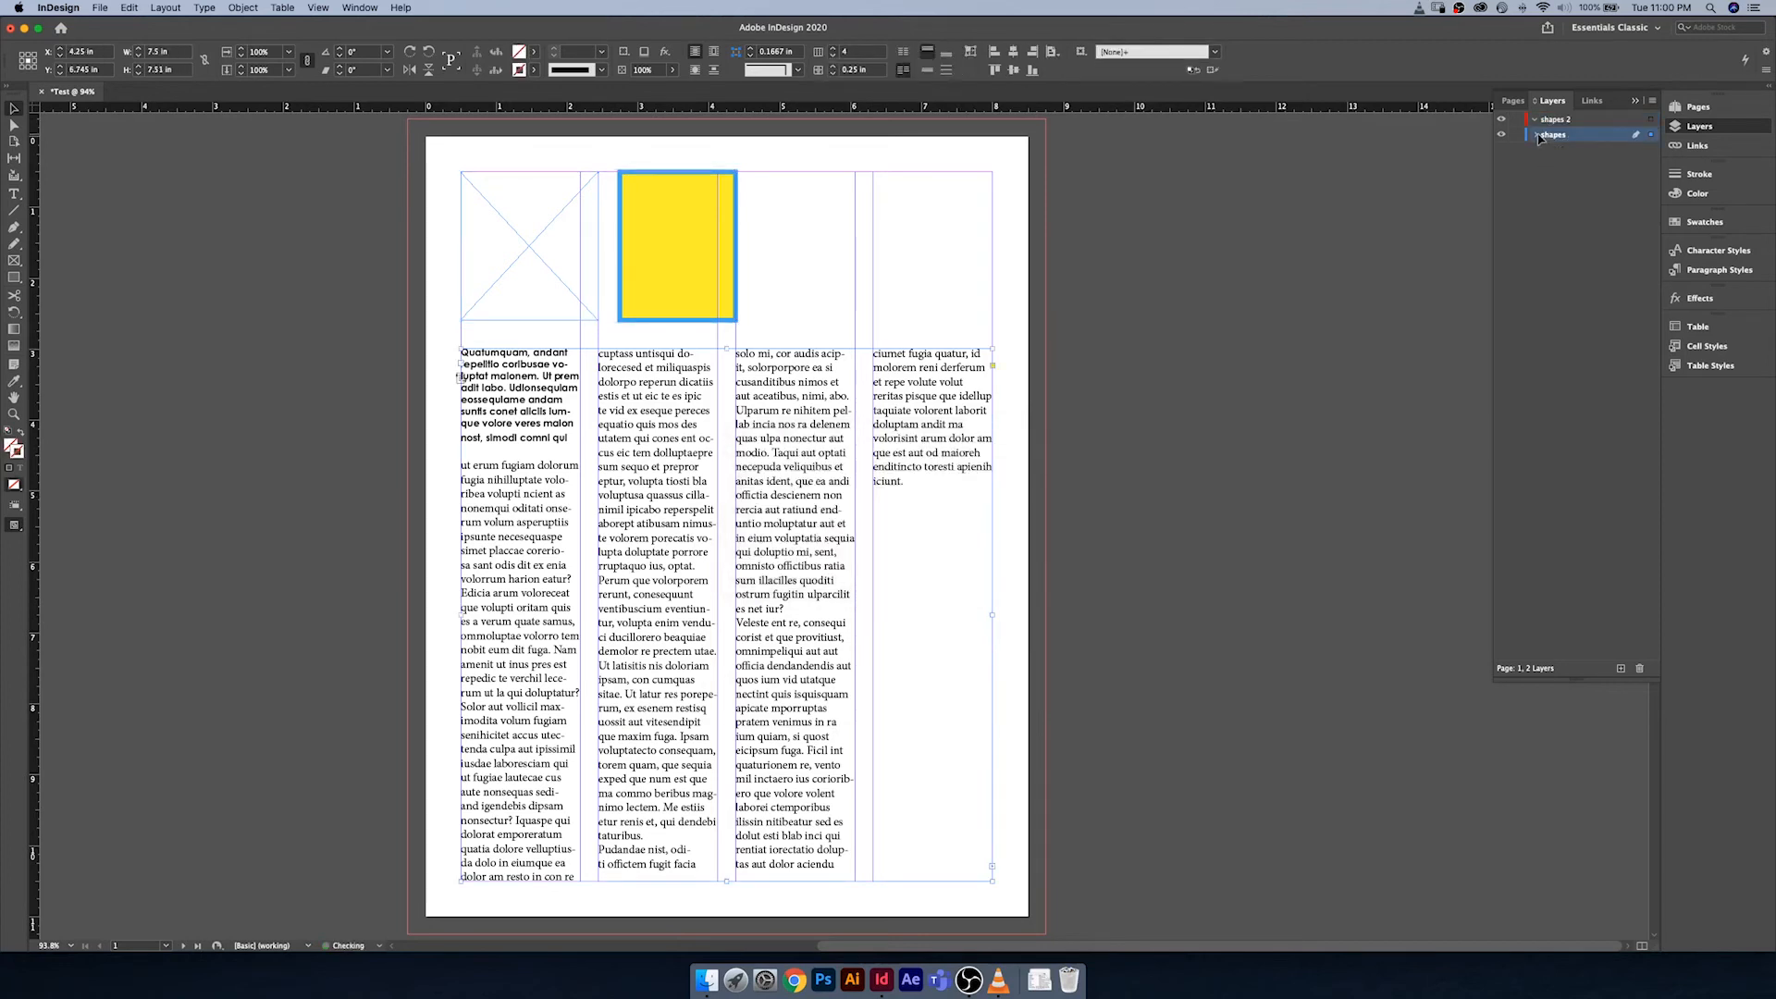
pyautogui.click(1537, 136)
pyautogui.moveTo(1567, 154); pyautogui.dragTo(1580, 122)
pyautogui.click(1535, 119)
# Step: Rename the layer holding the text frame as text, collapse its contents, and deselect the frame
pyautogui.doubleClick(1562, 136)
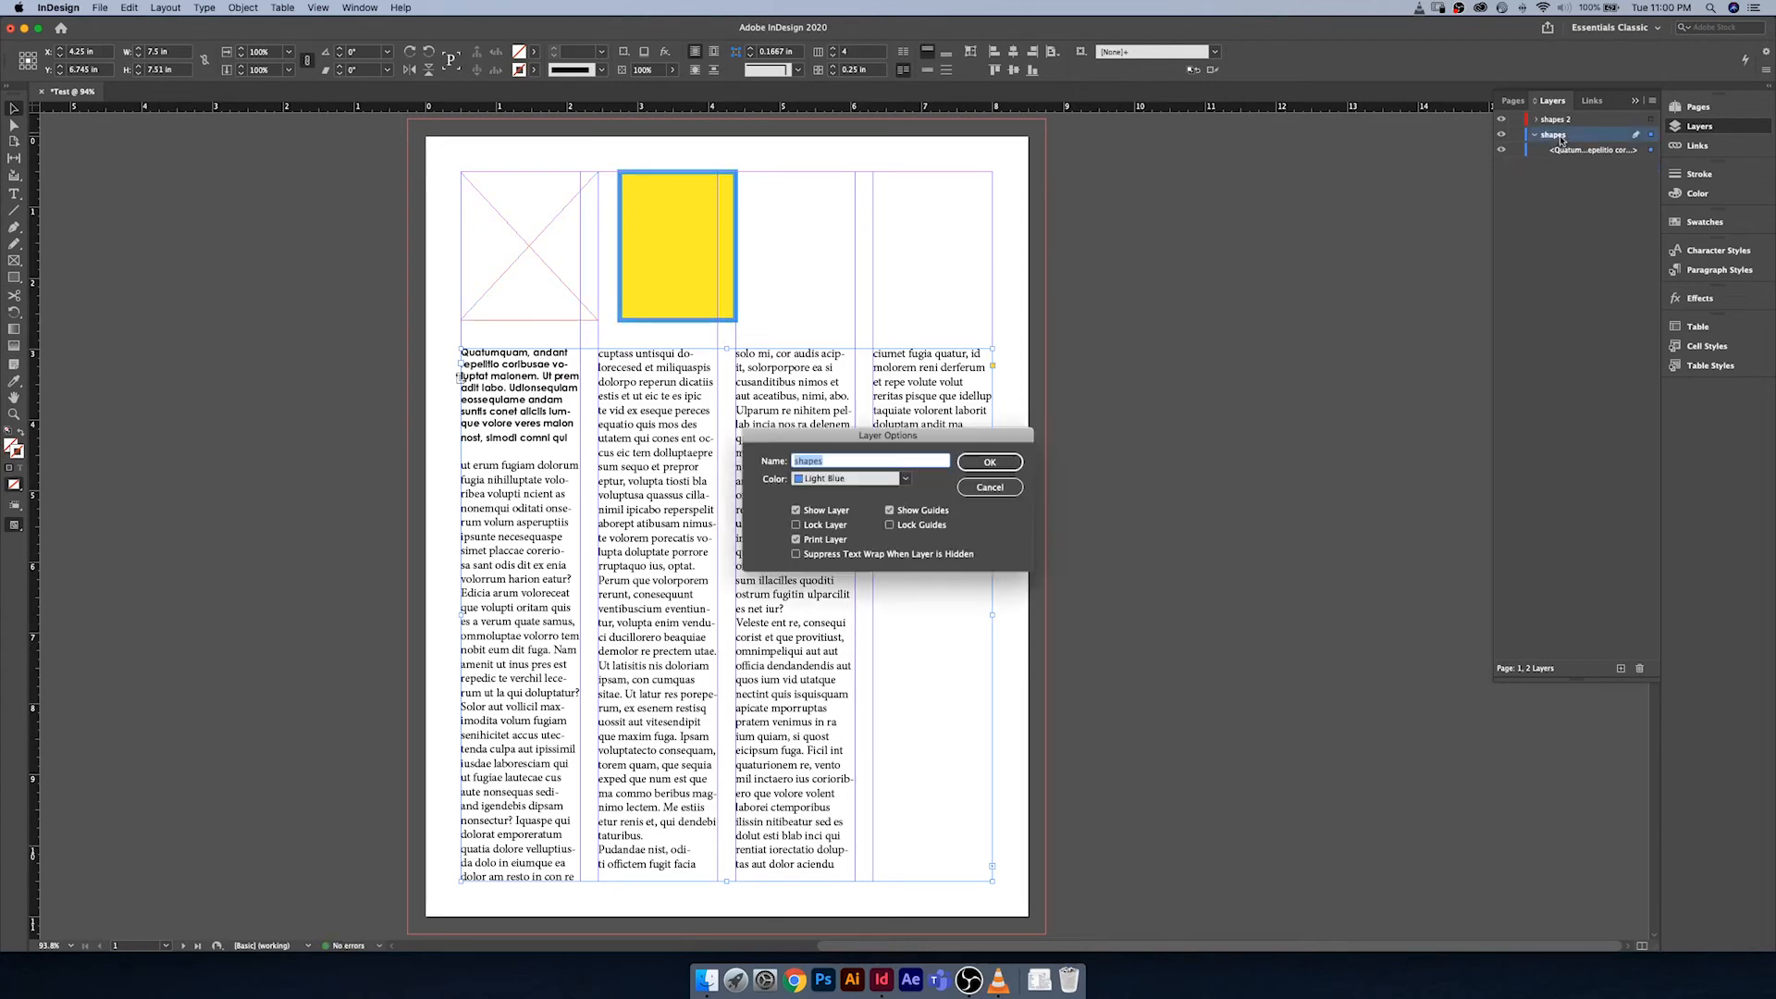
pyautogui.write('text')
pyautogui.press('Return')
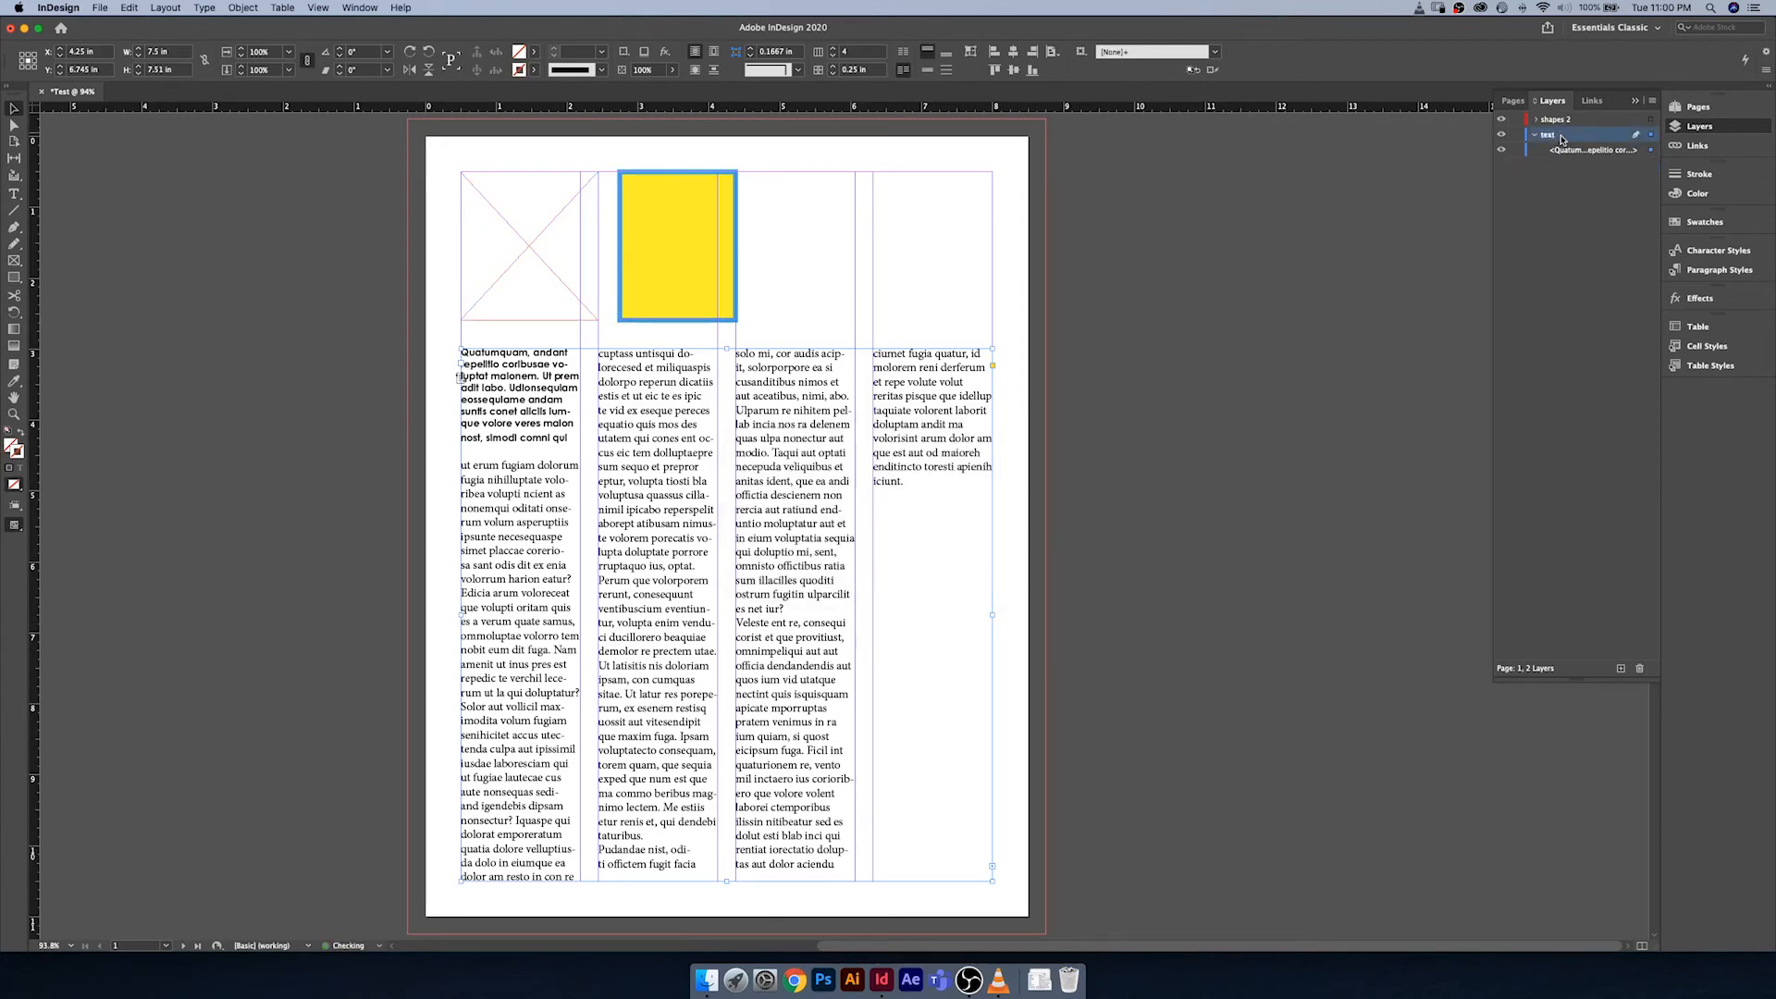
pyautogui.click(1536, 134)
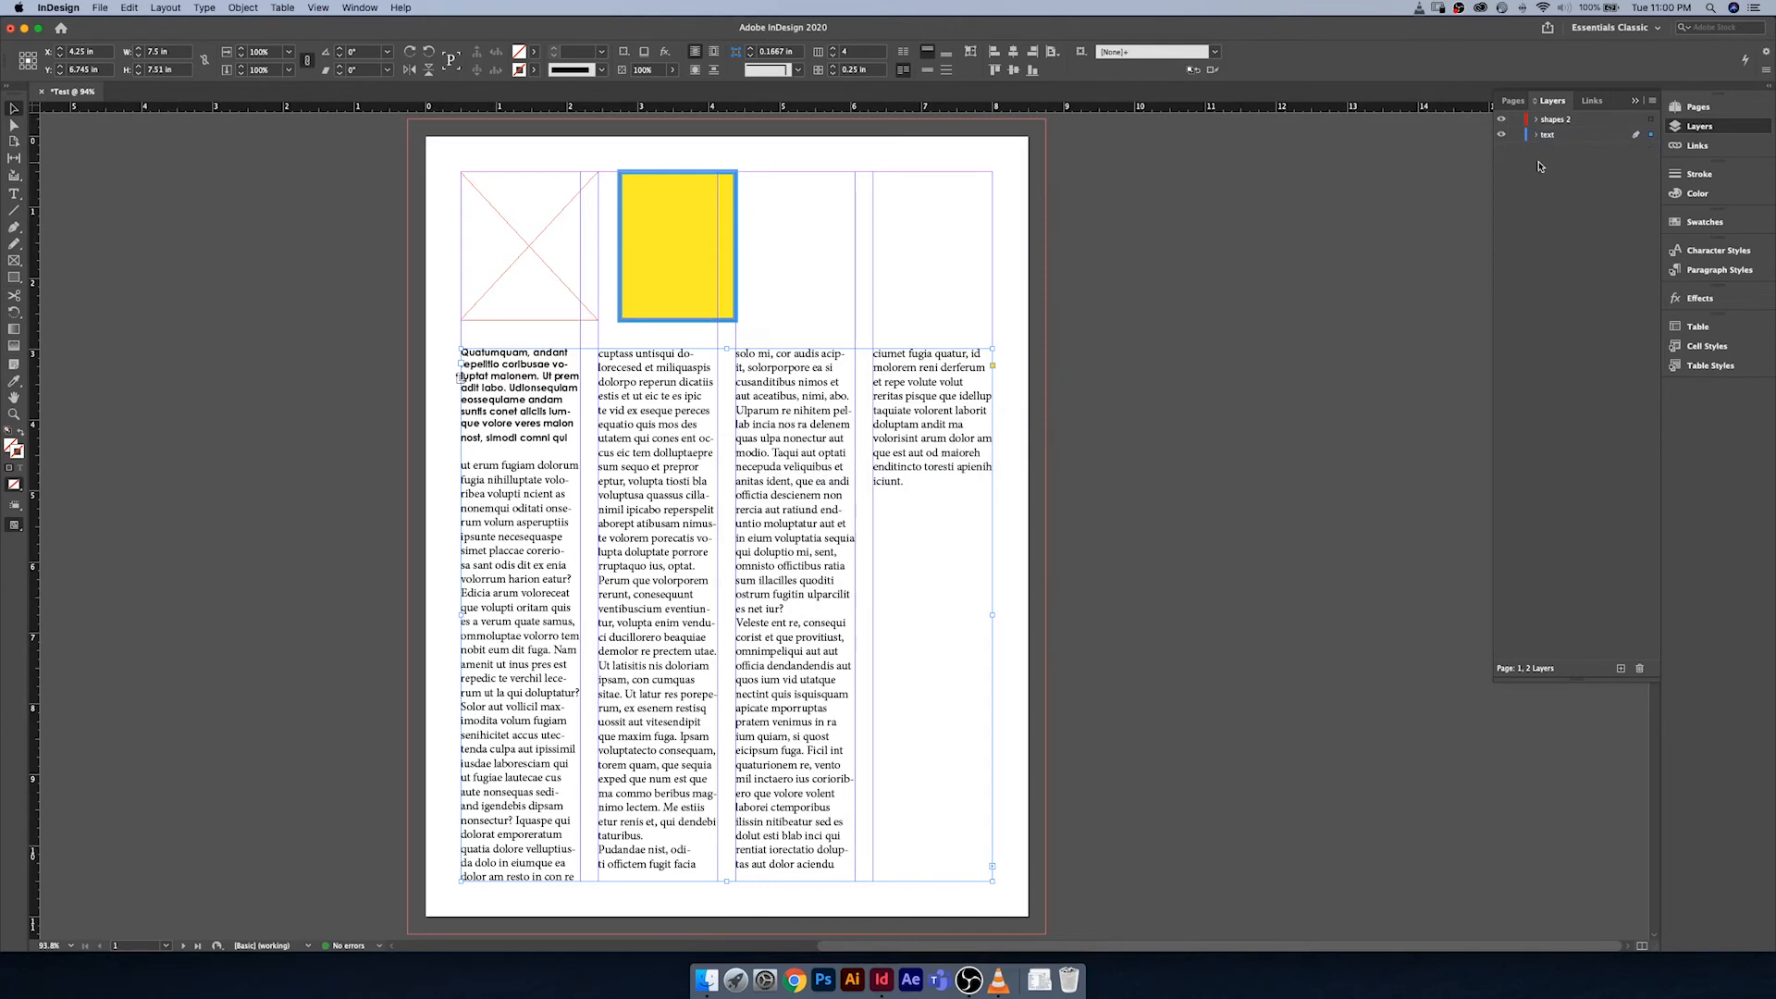
pyautogui.click(898, 196)
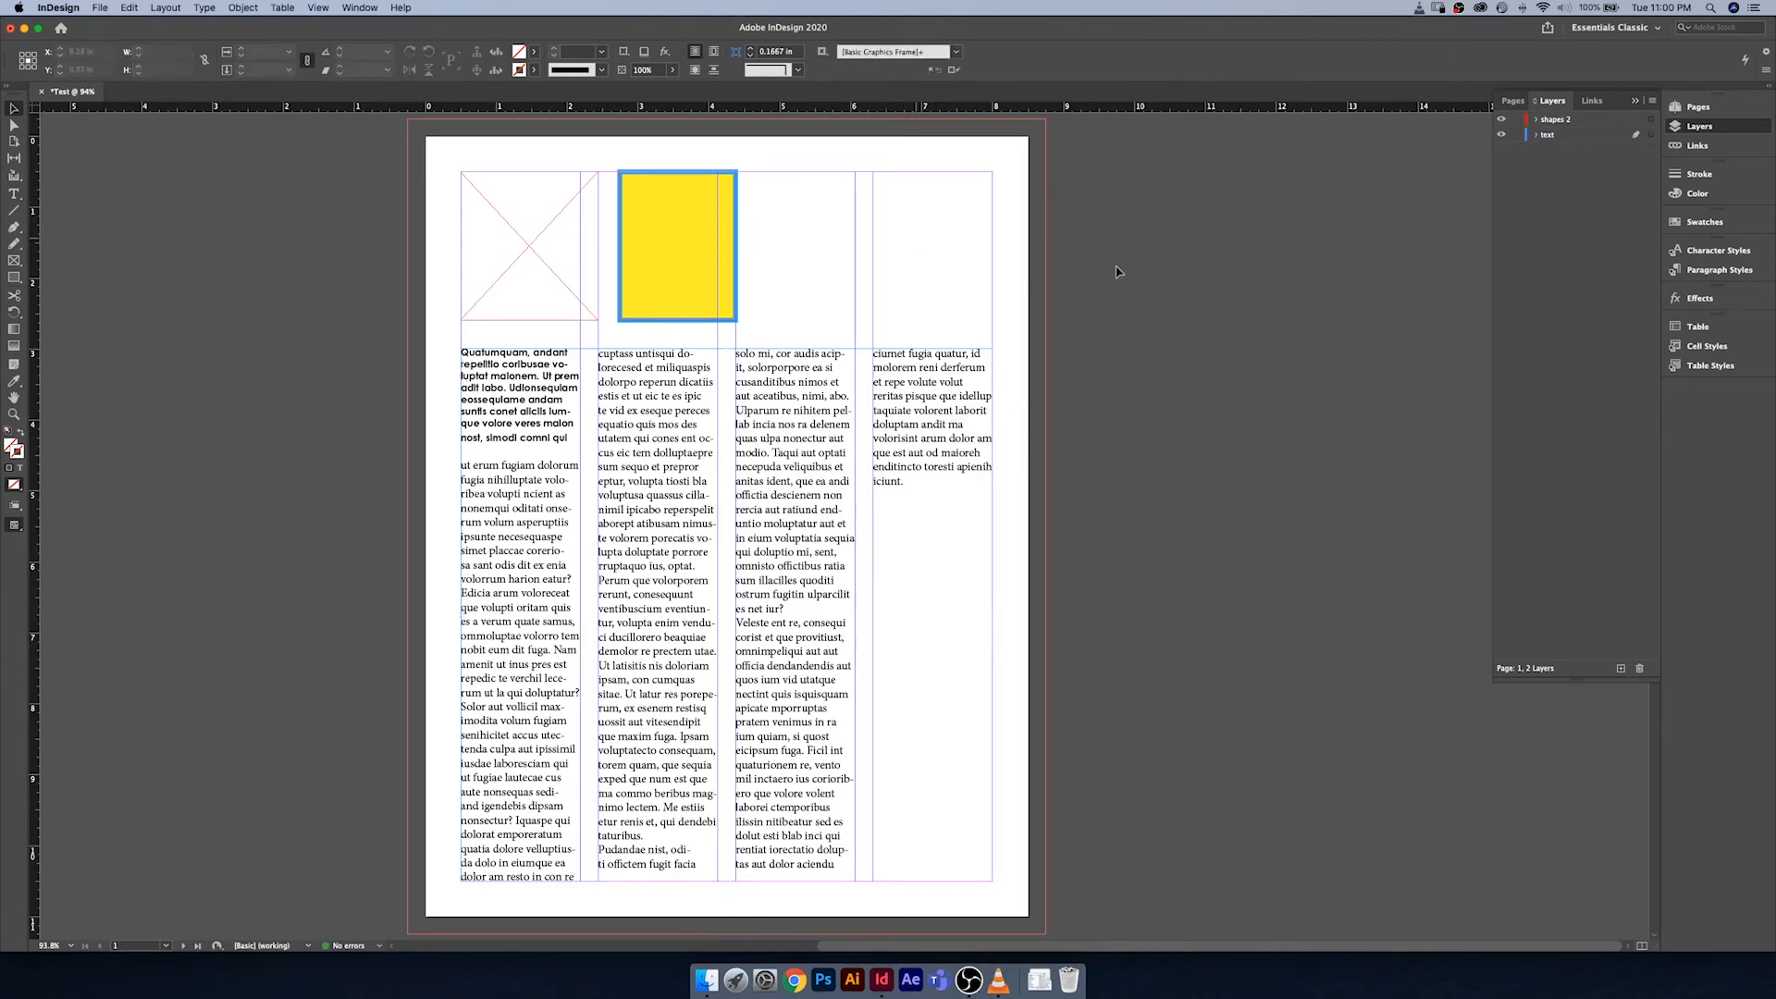
# Step: Choose the Essentials Classic workspace and reset it to its default panel layout
pyautogui.click(1700, 126)
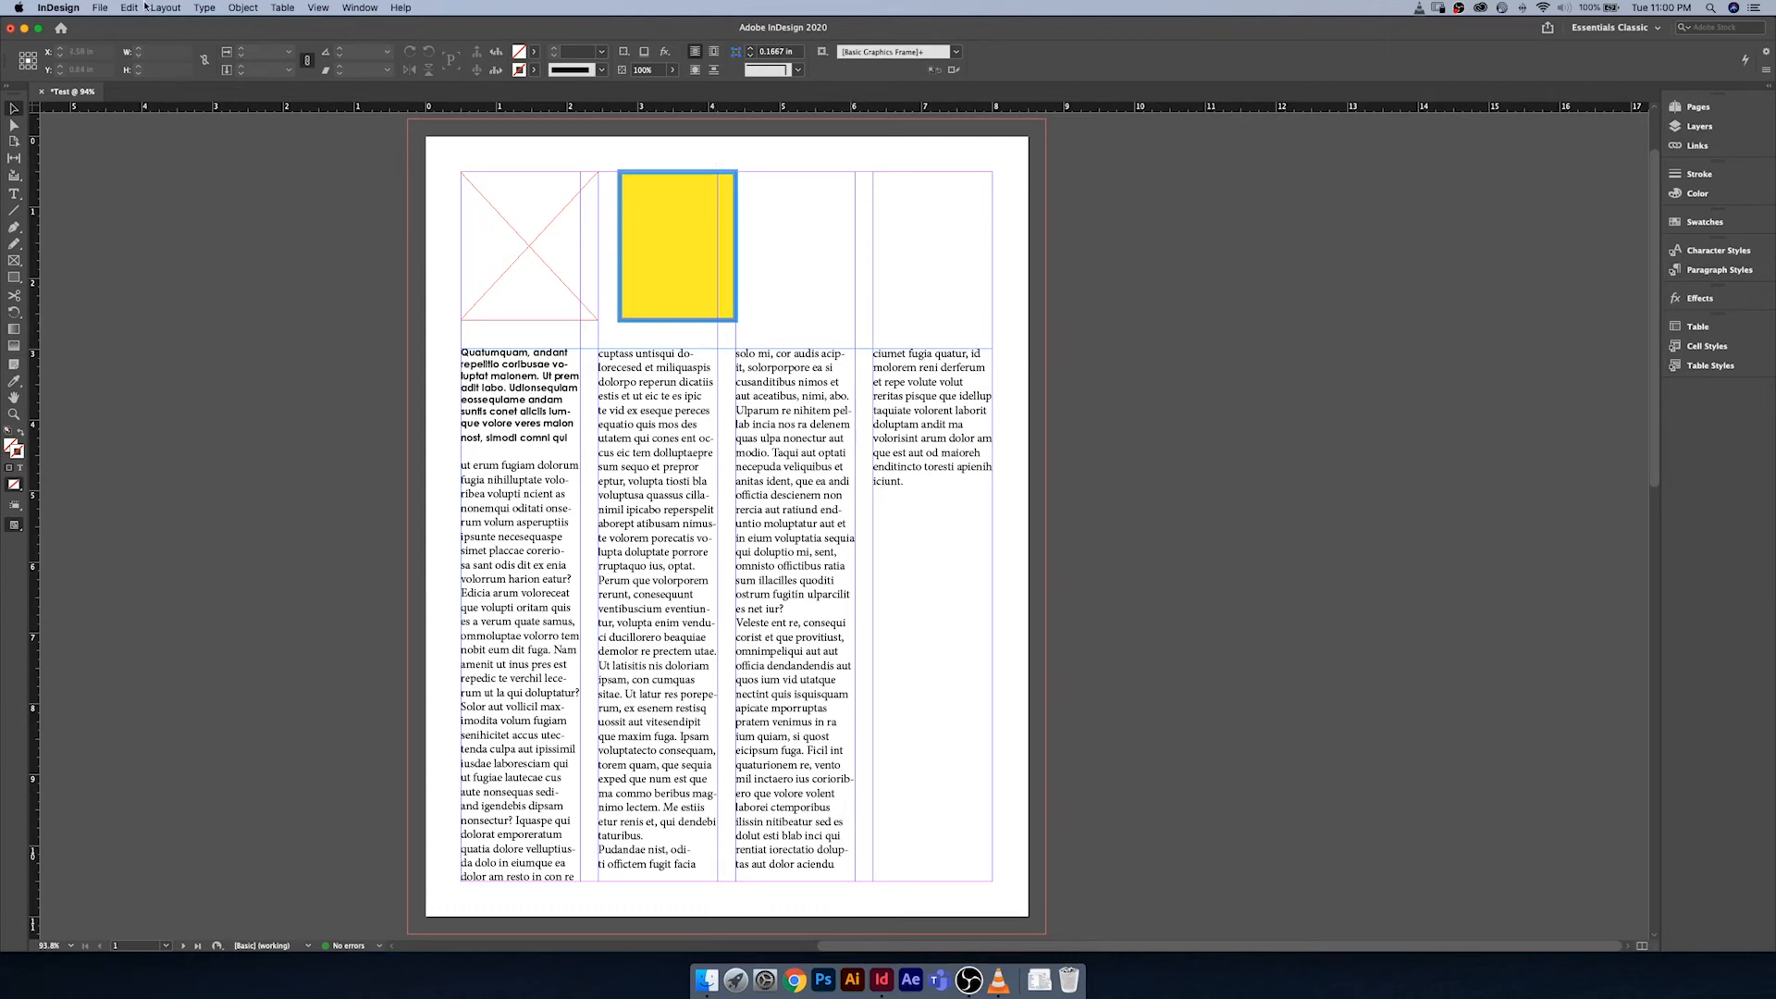
pyautogui.click(374, 8)
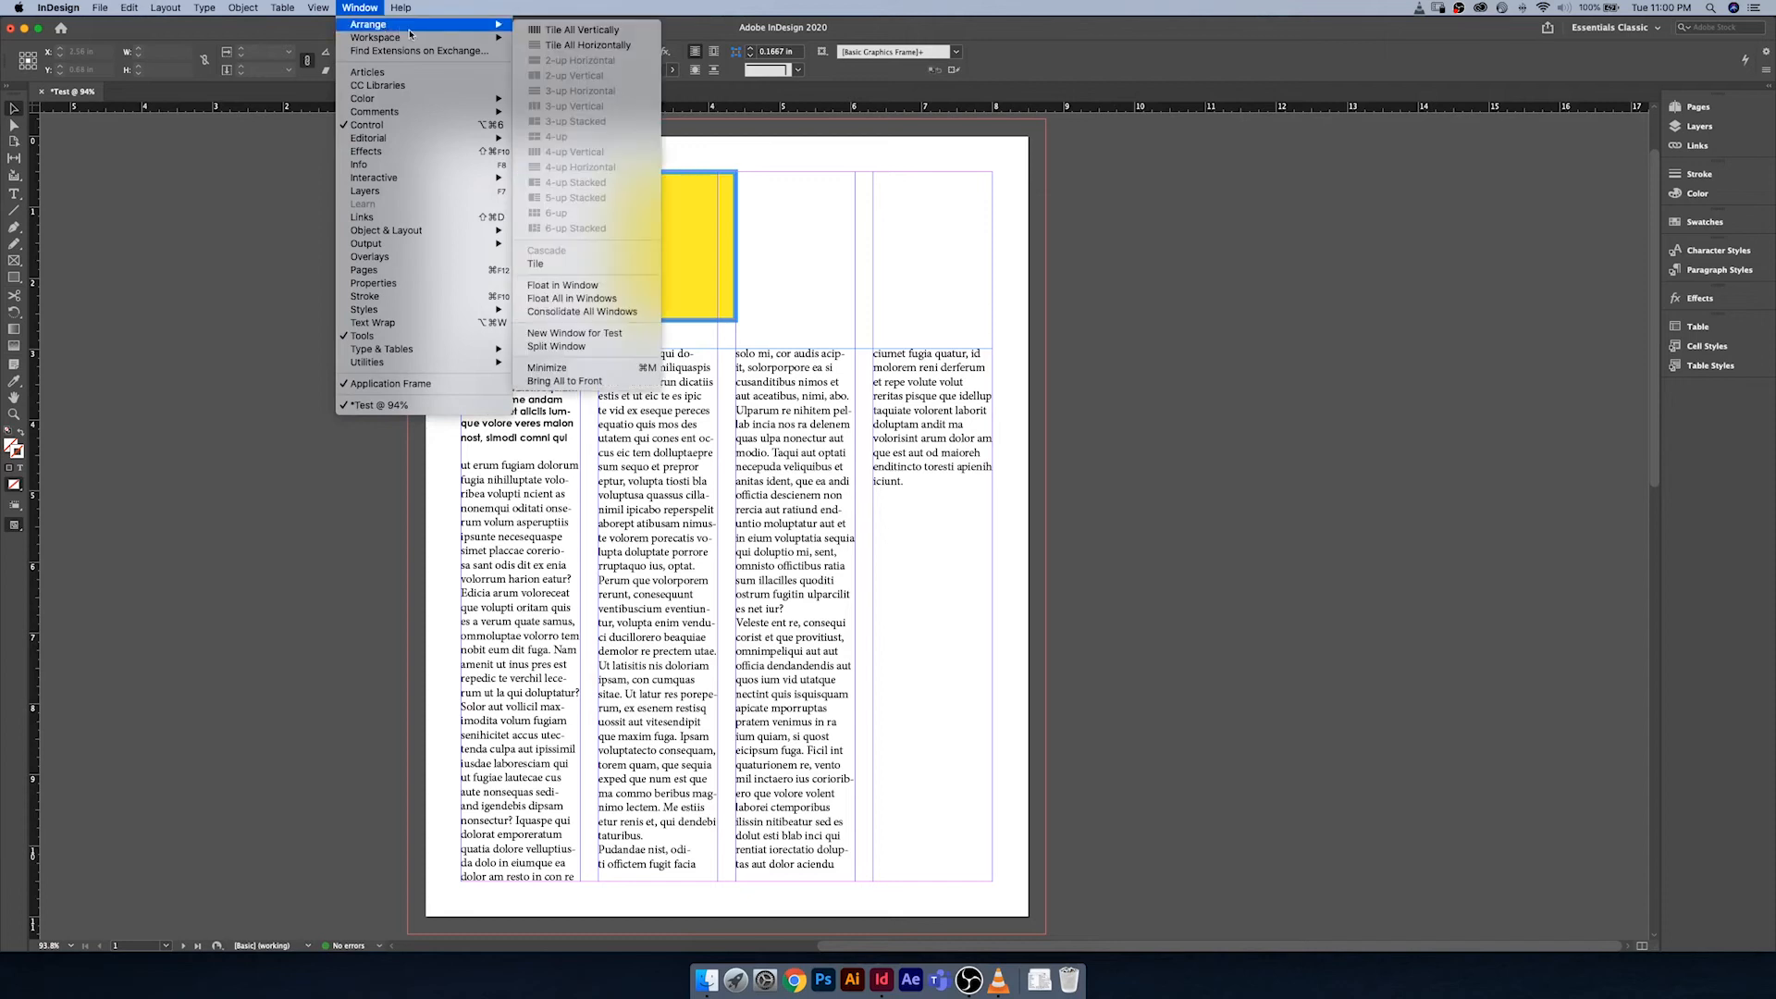
pyautogui.moveTo(412, 39)
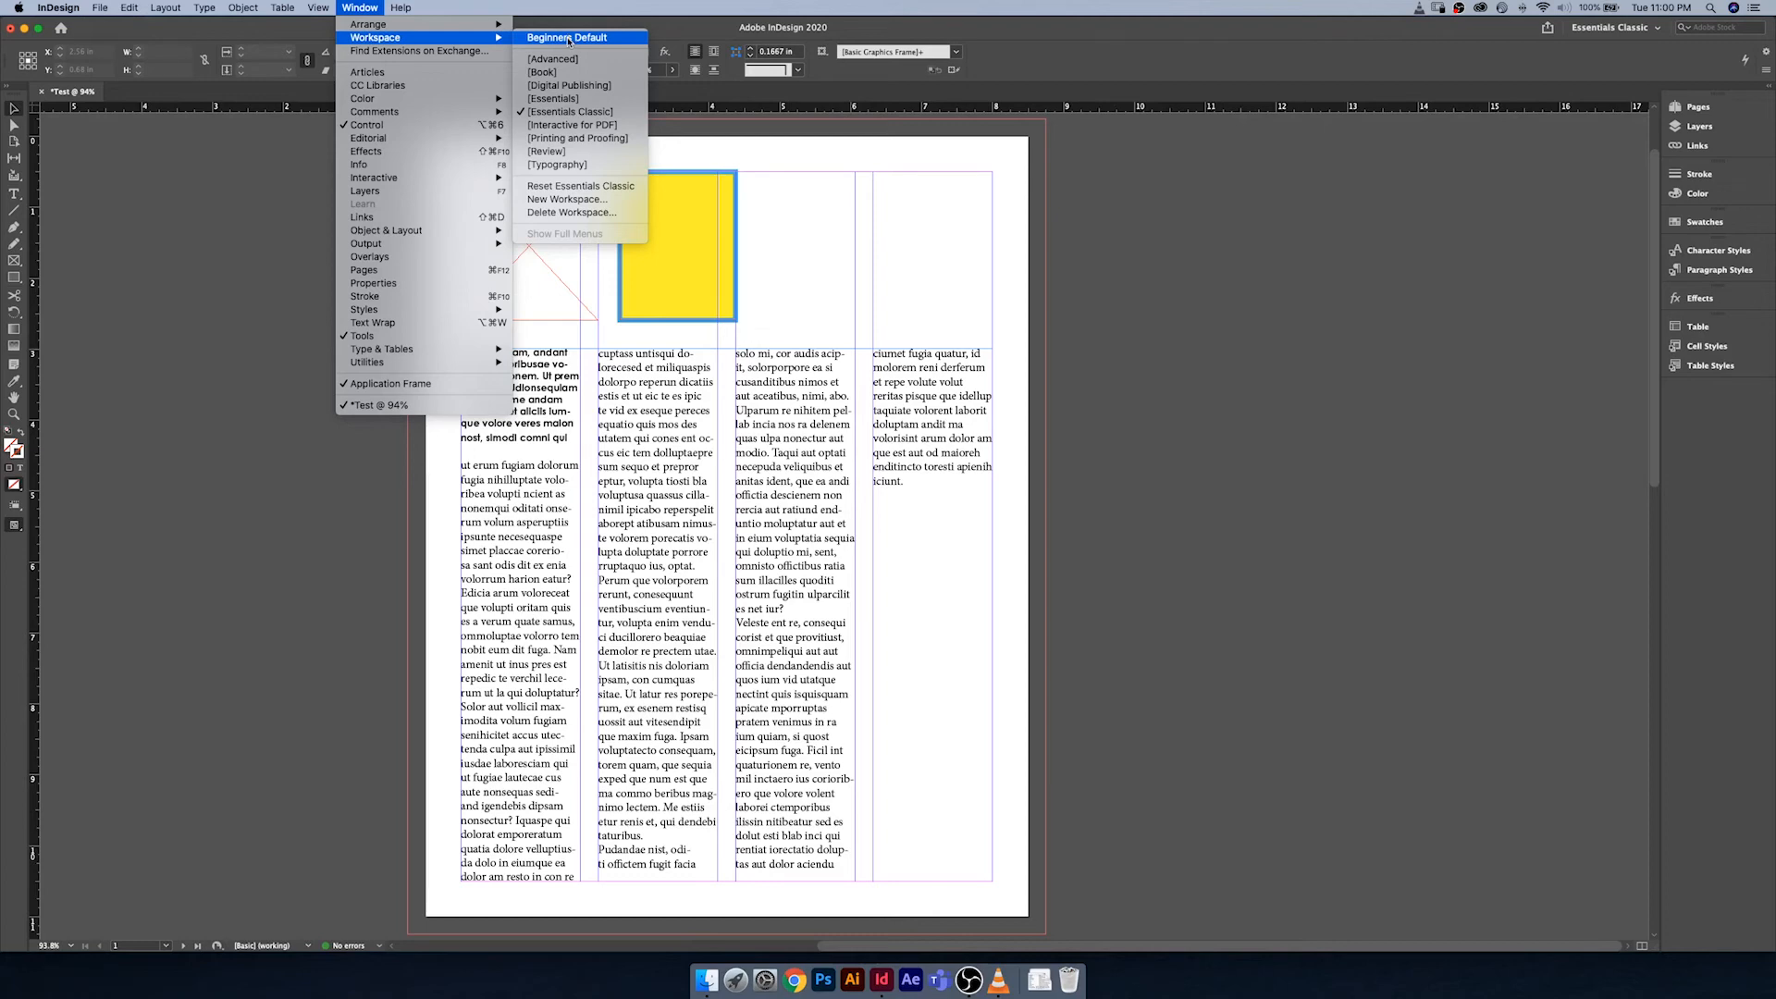
pyautogui.click(578, 111)
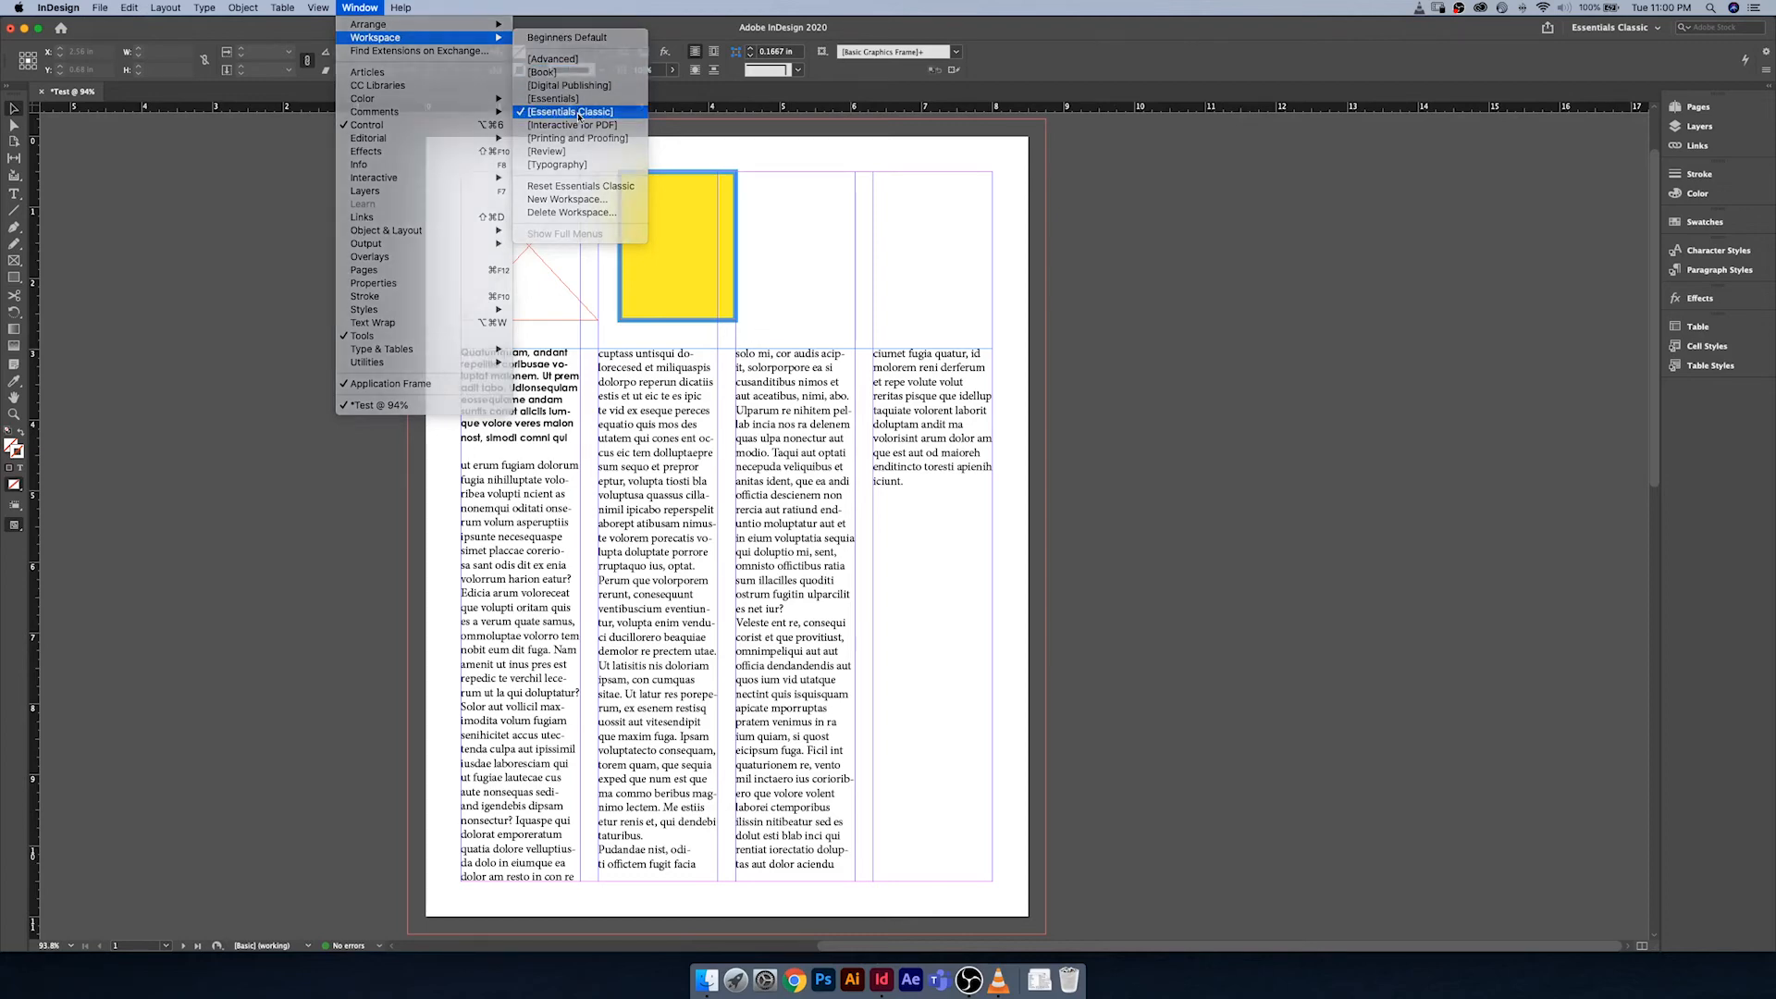
pyautogui.click(347, 7)
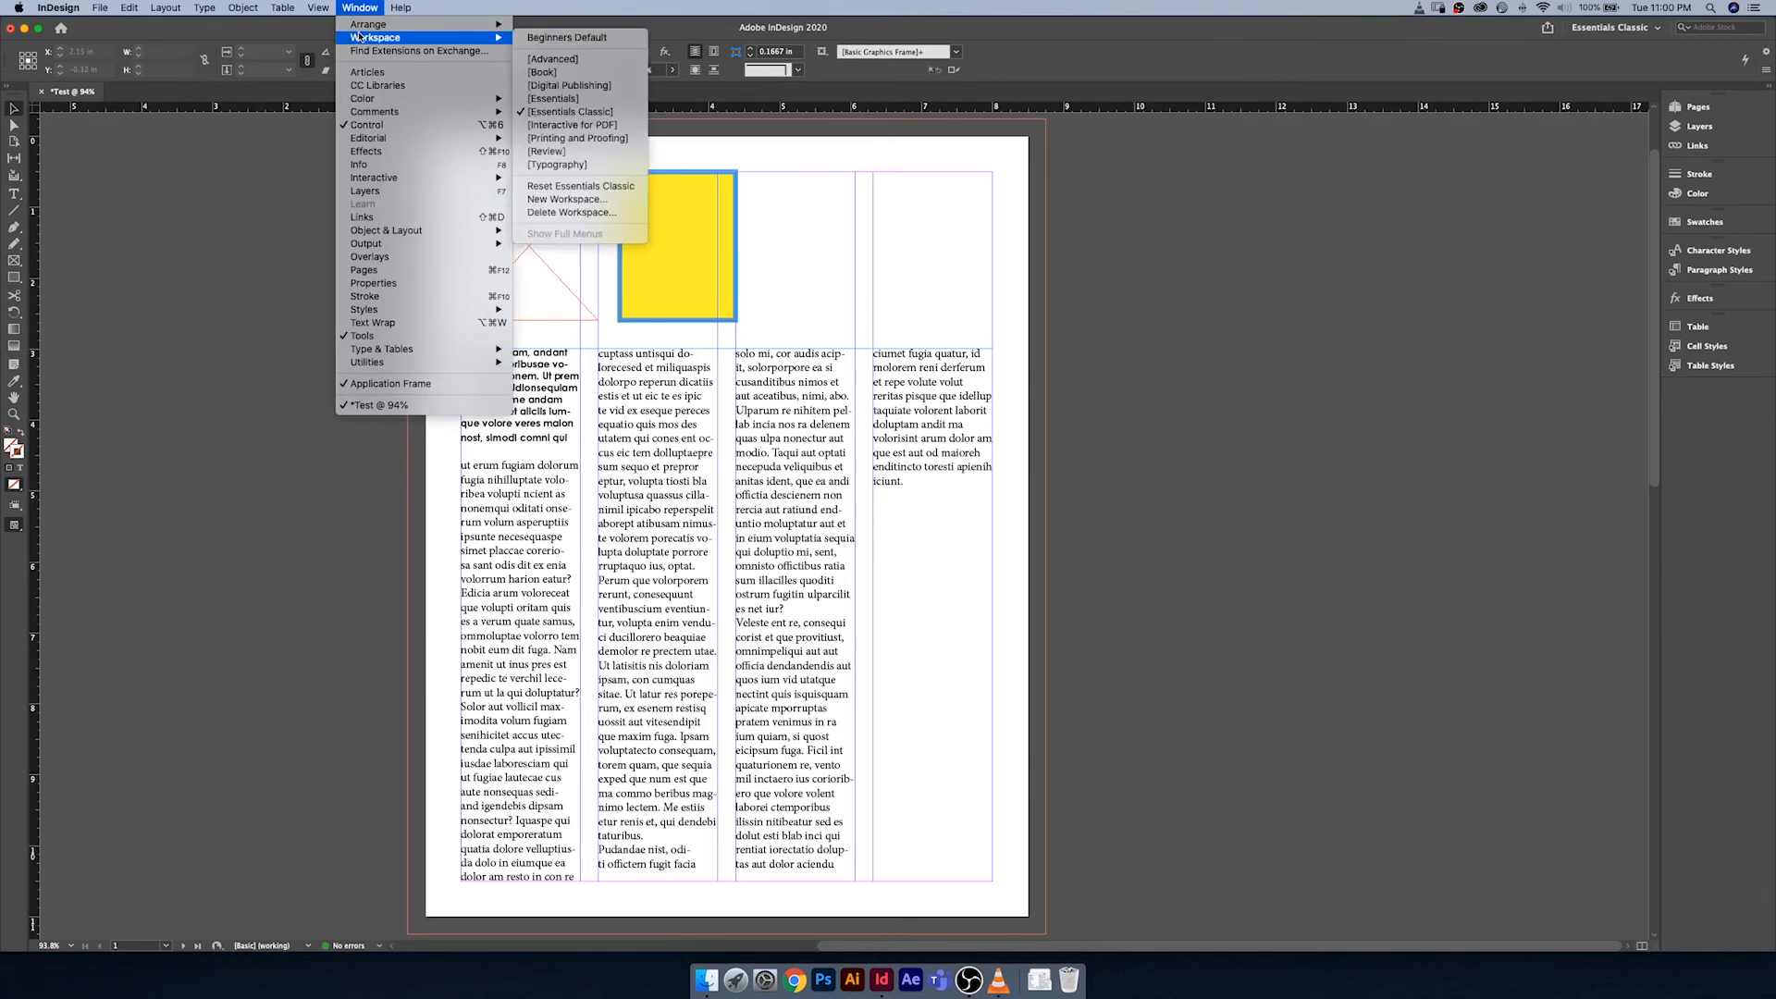
pyautogui.click(587, 187)
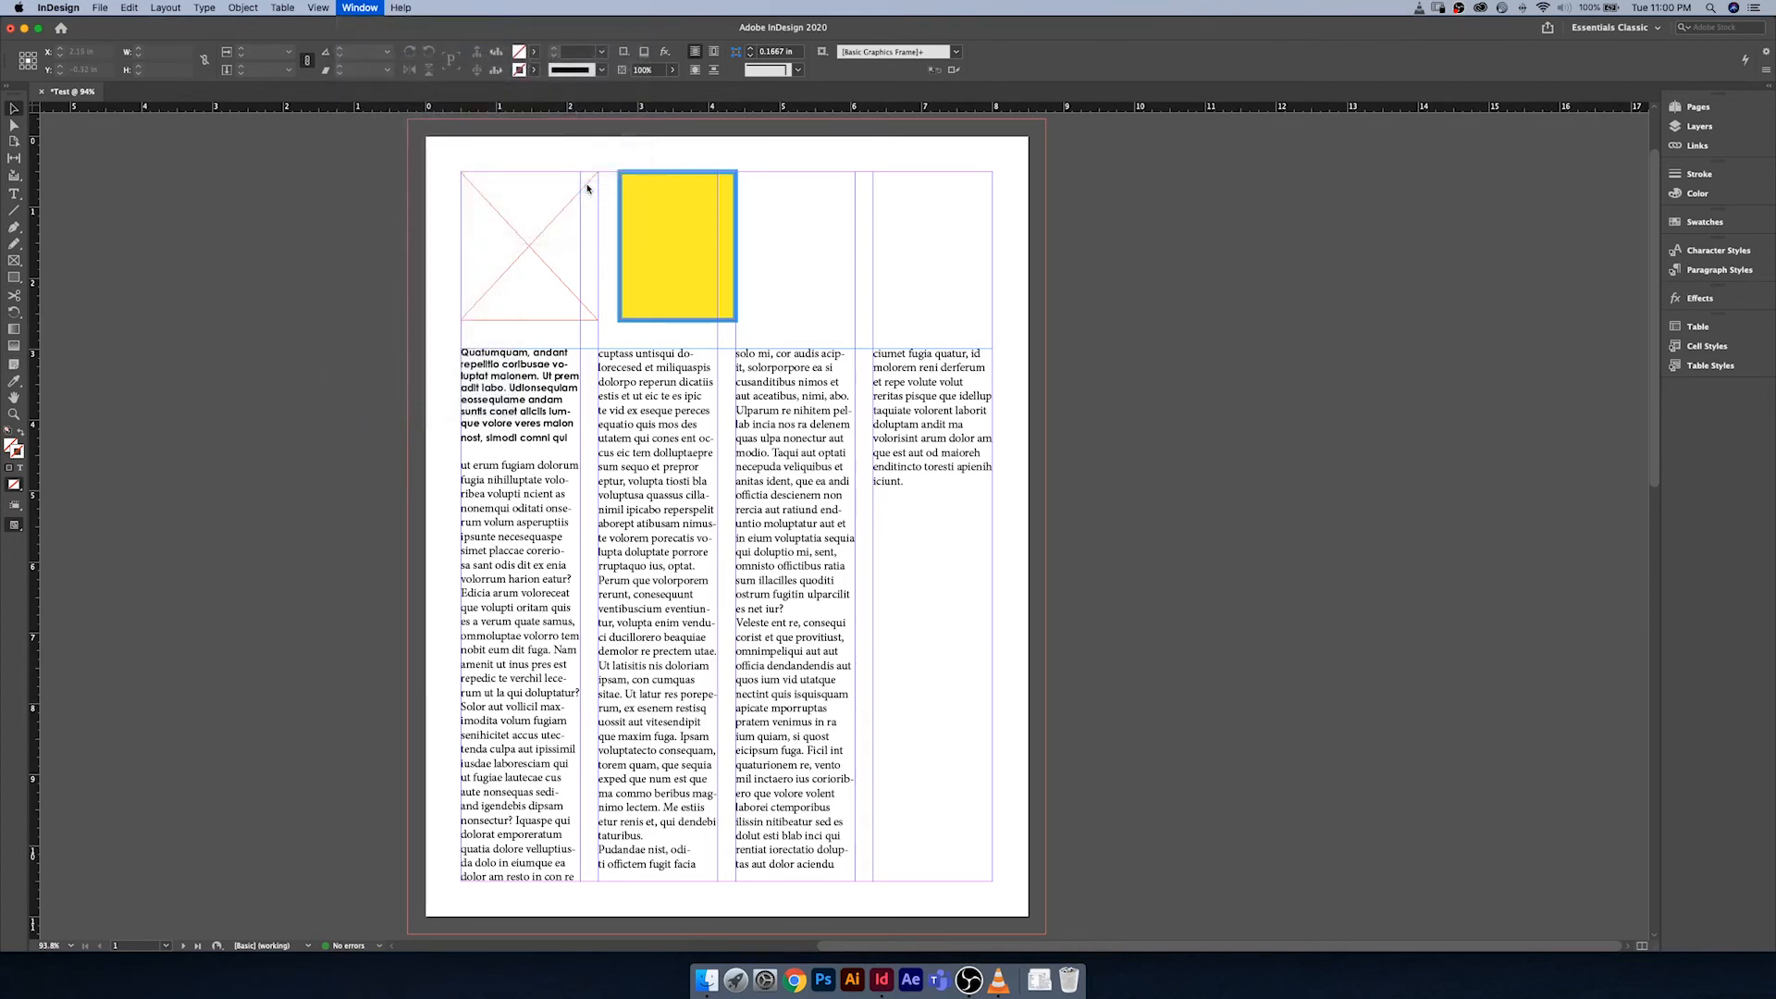
pyautogui.click(1752, 226)
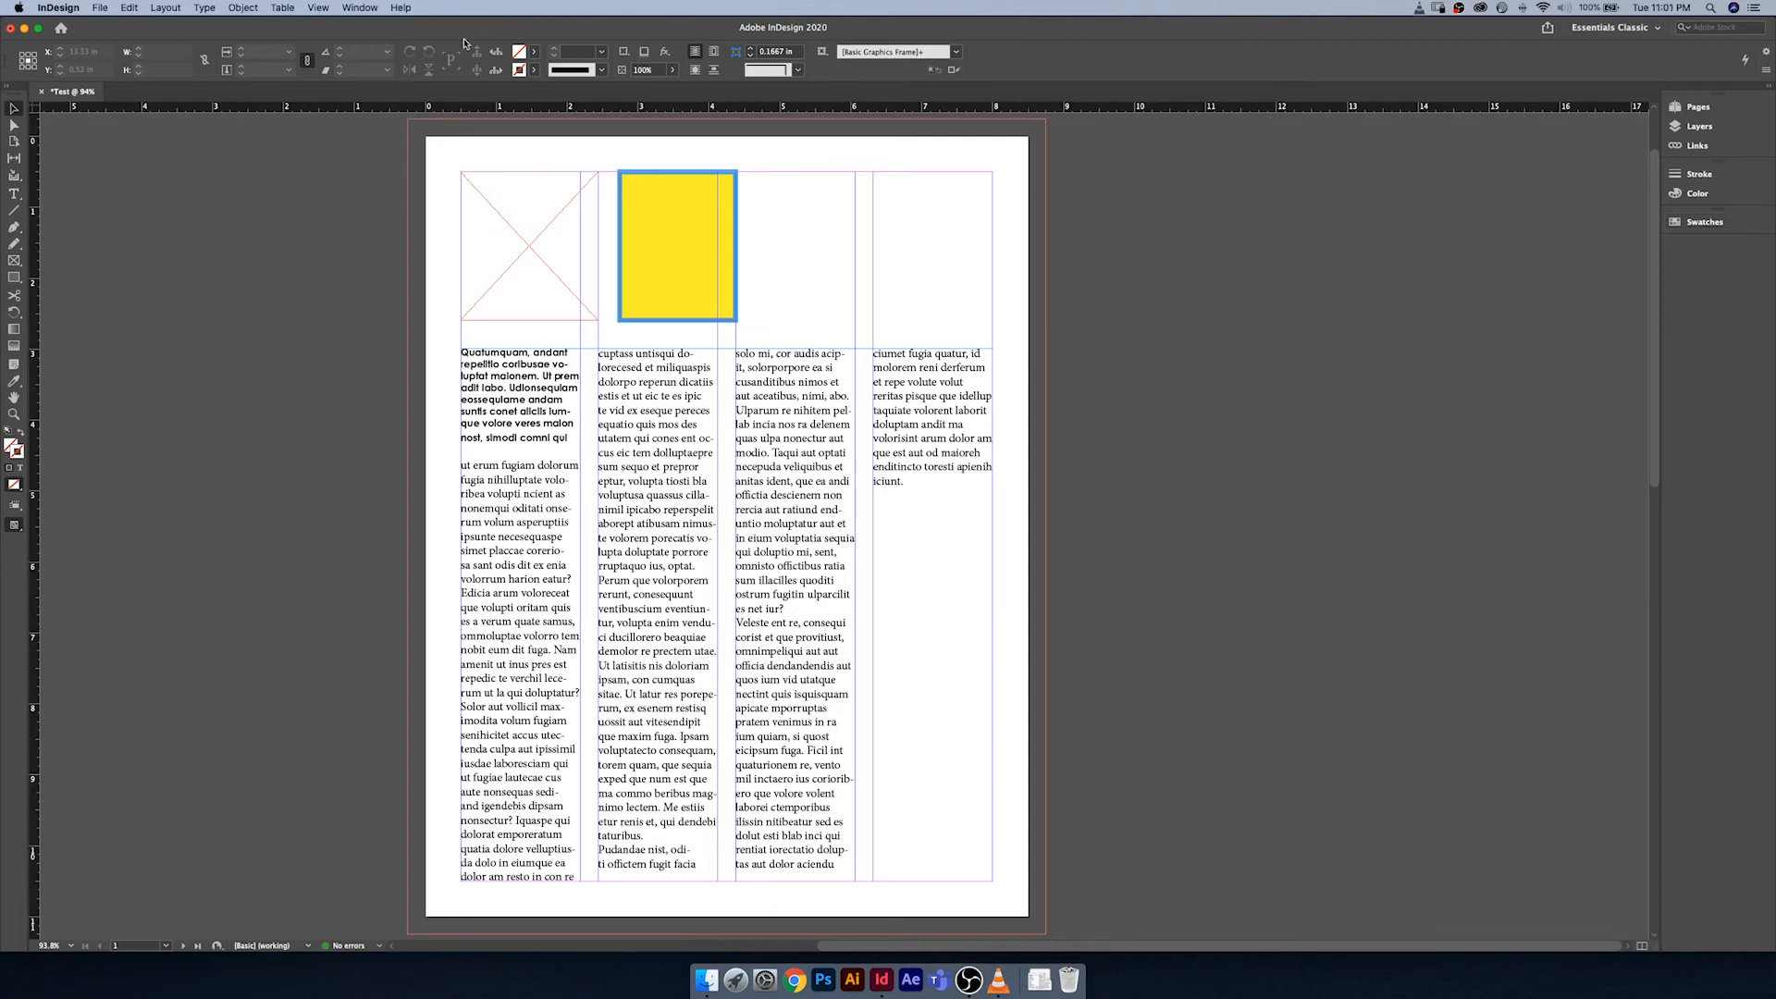
pyautogui.click(360, 9)
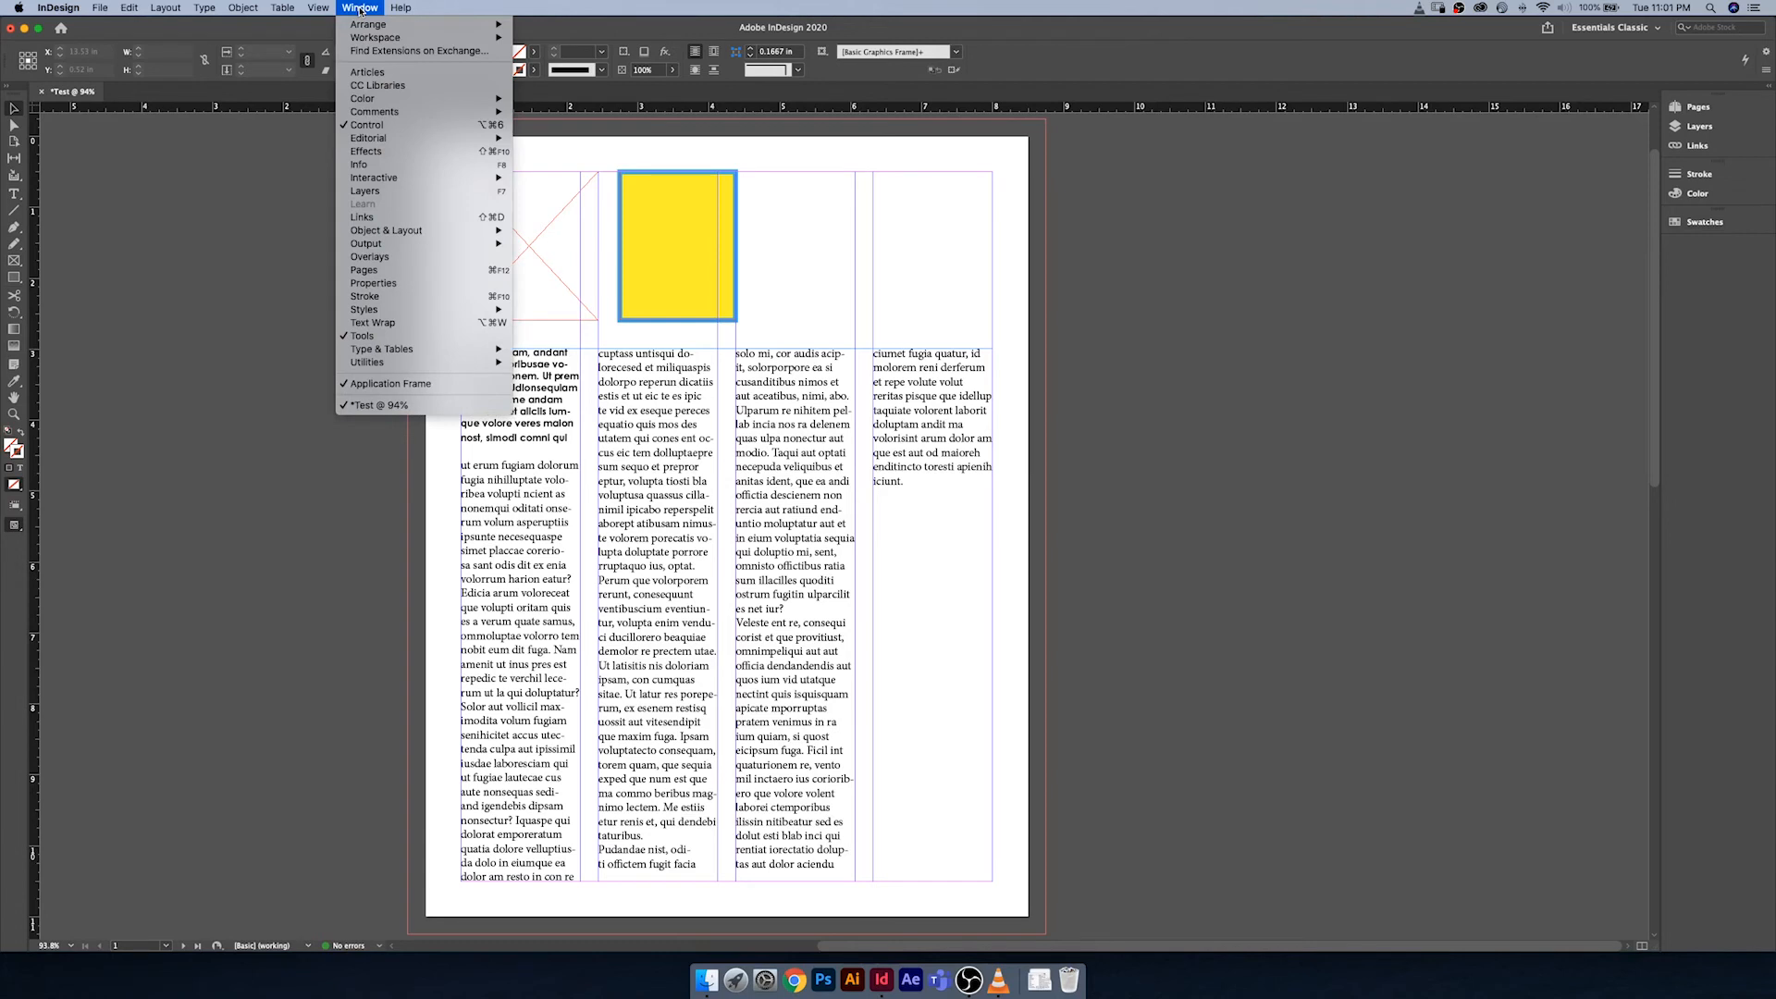
pyautogui.moveTo(381, 40)
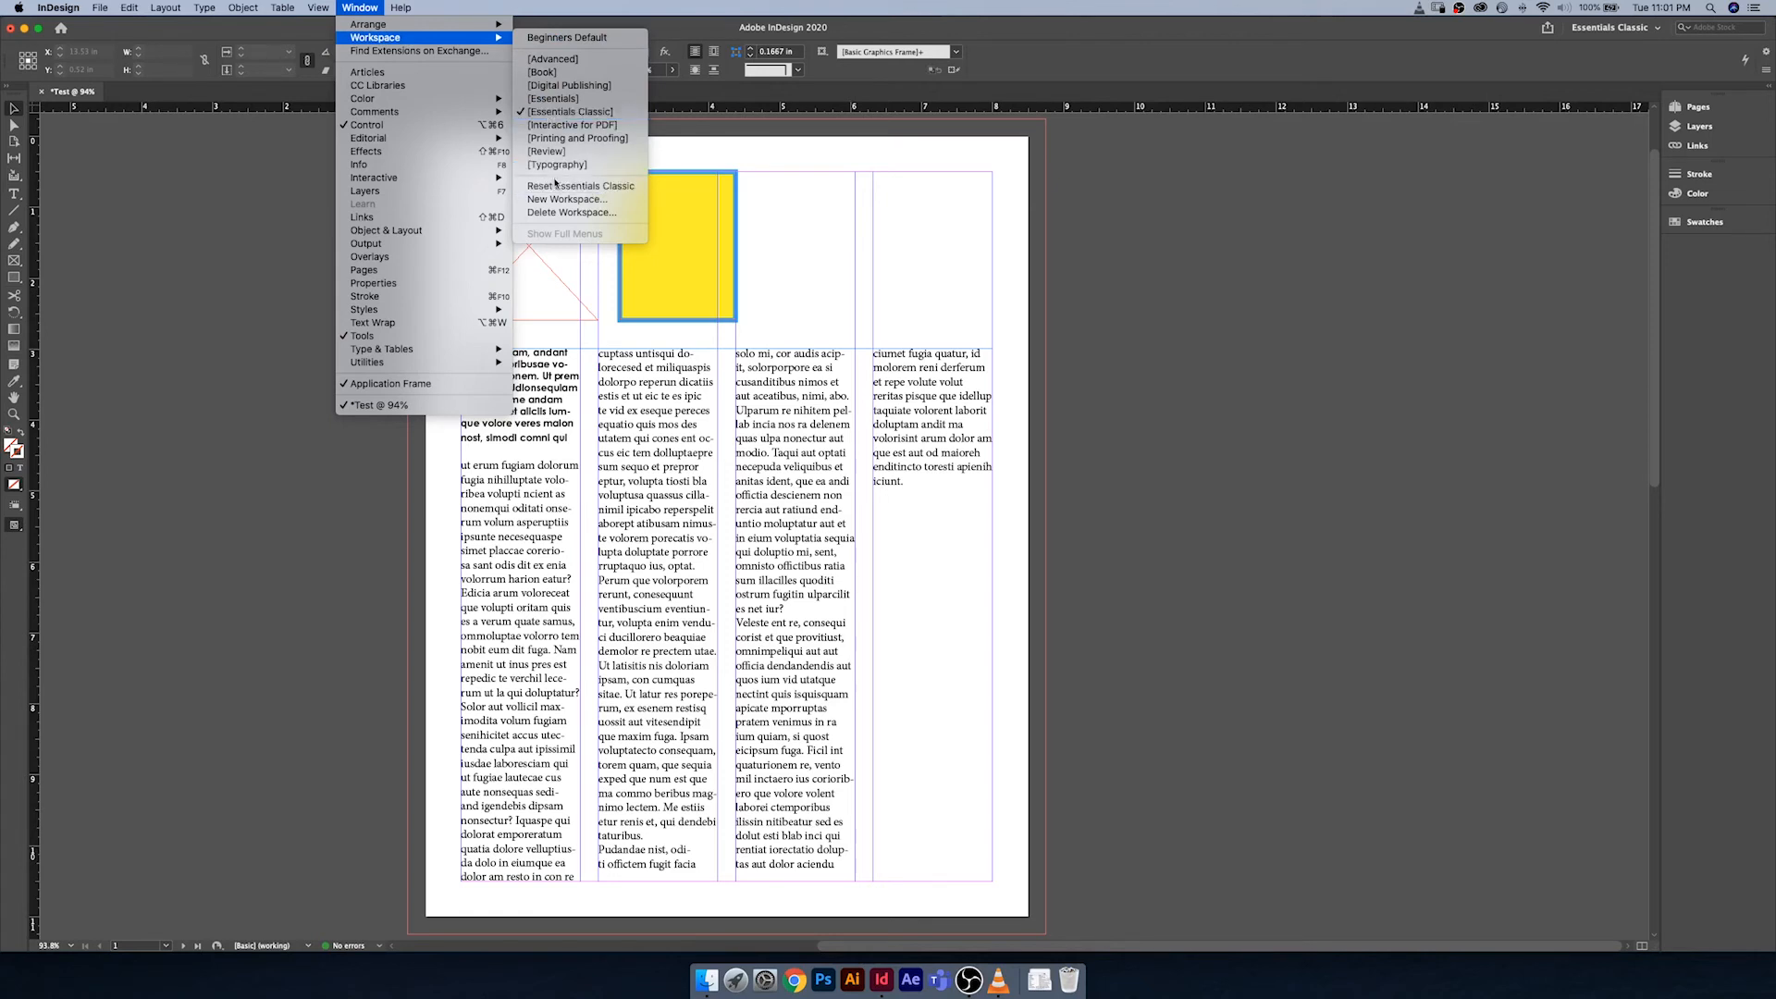
pyautogui.click(581, 186)
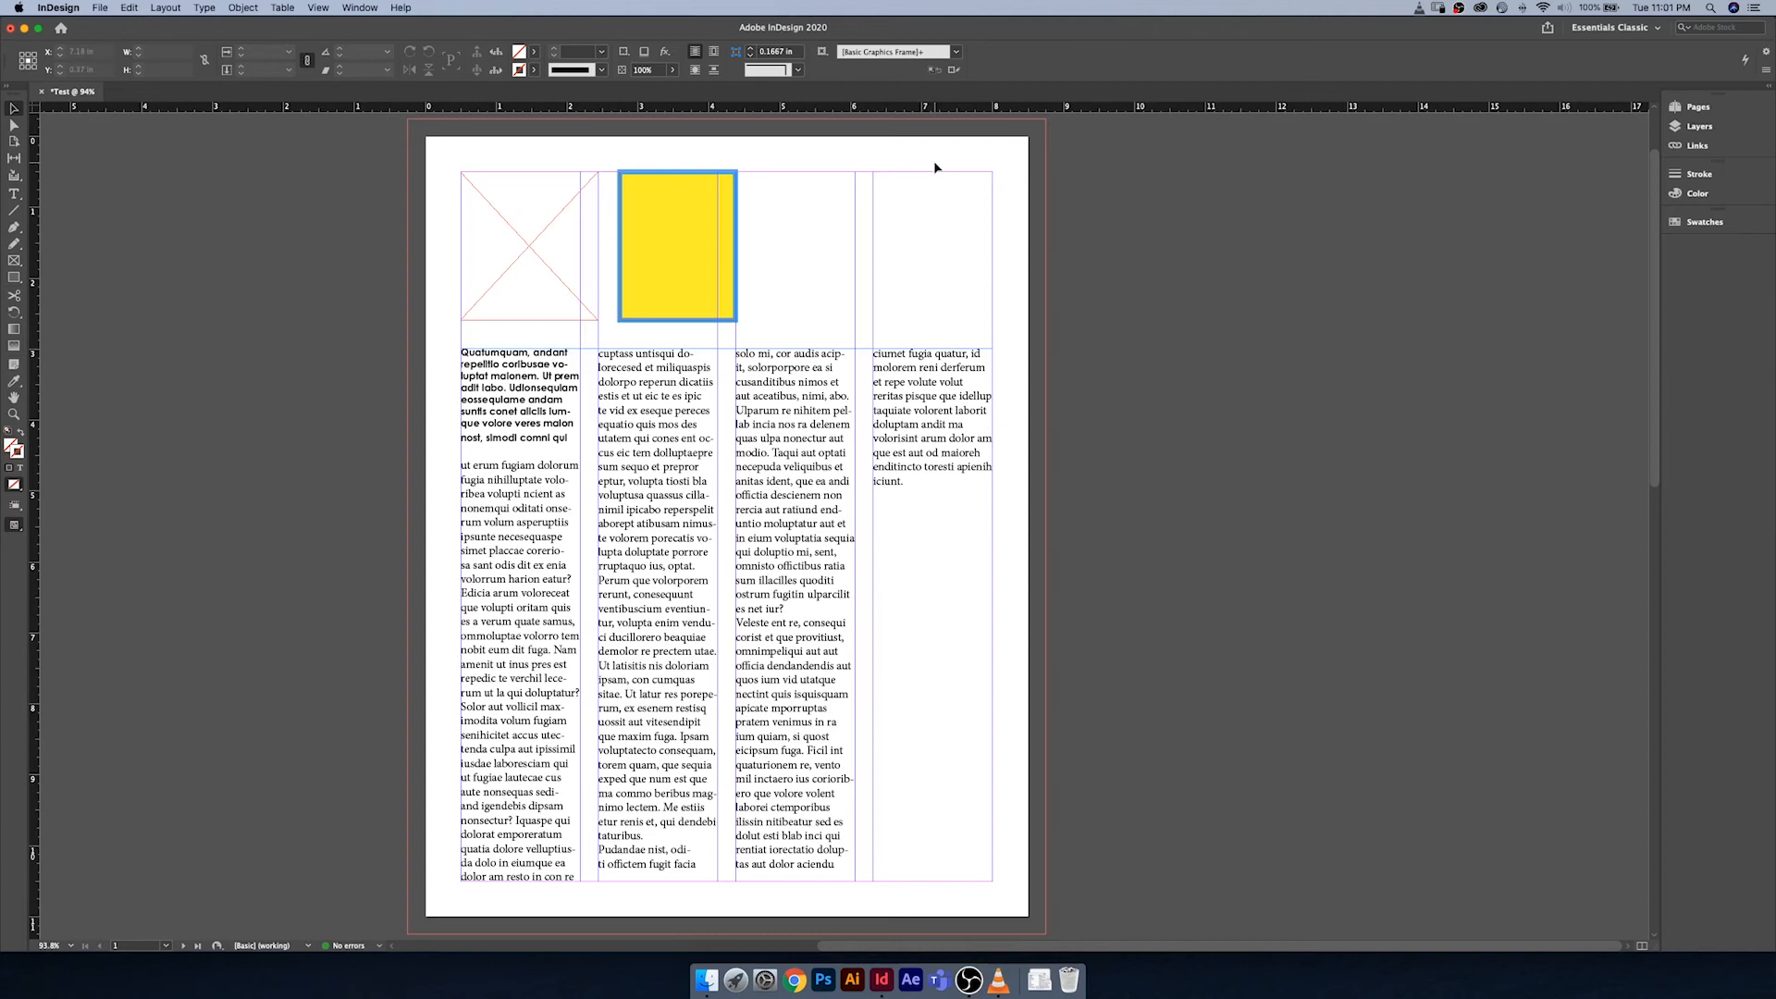
# Step: Open the Paragraph panel and place it floating beside the page's upper right corner
pyautogui.click(362, 9)
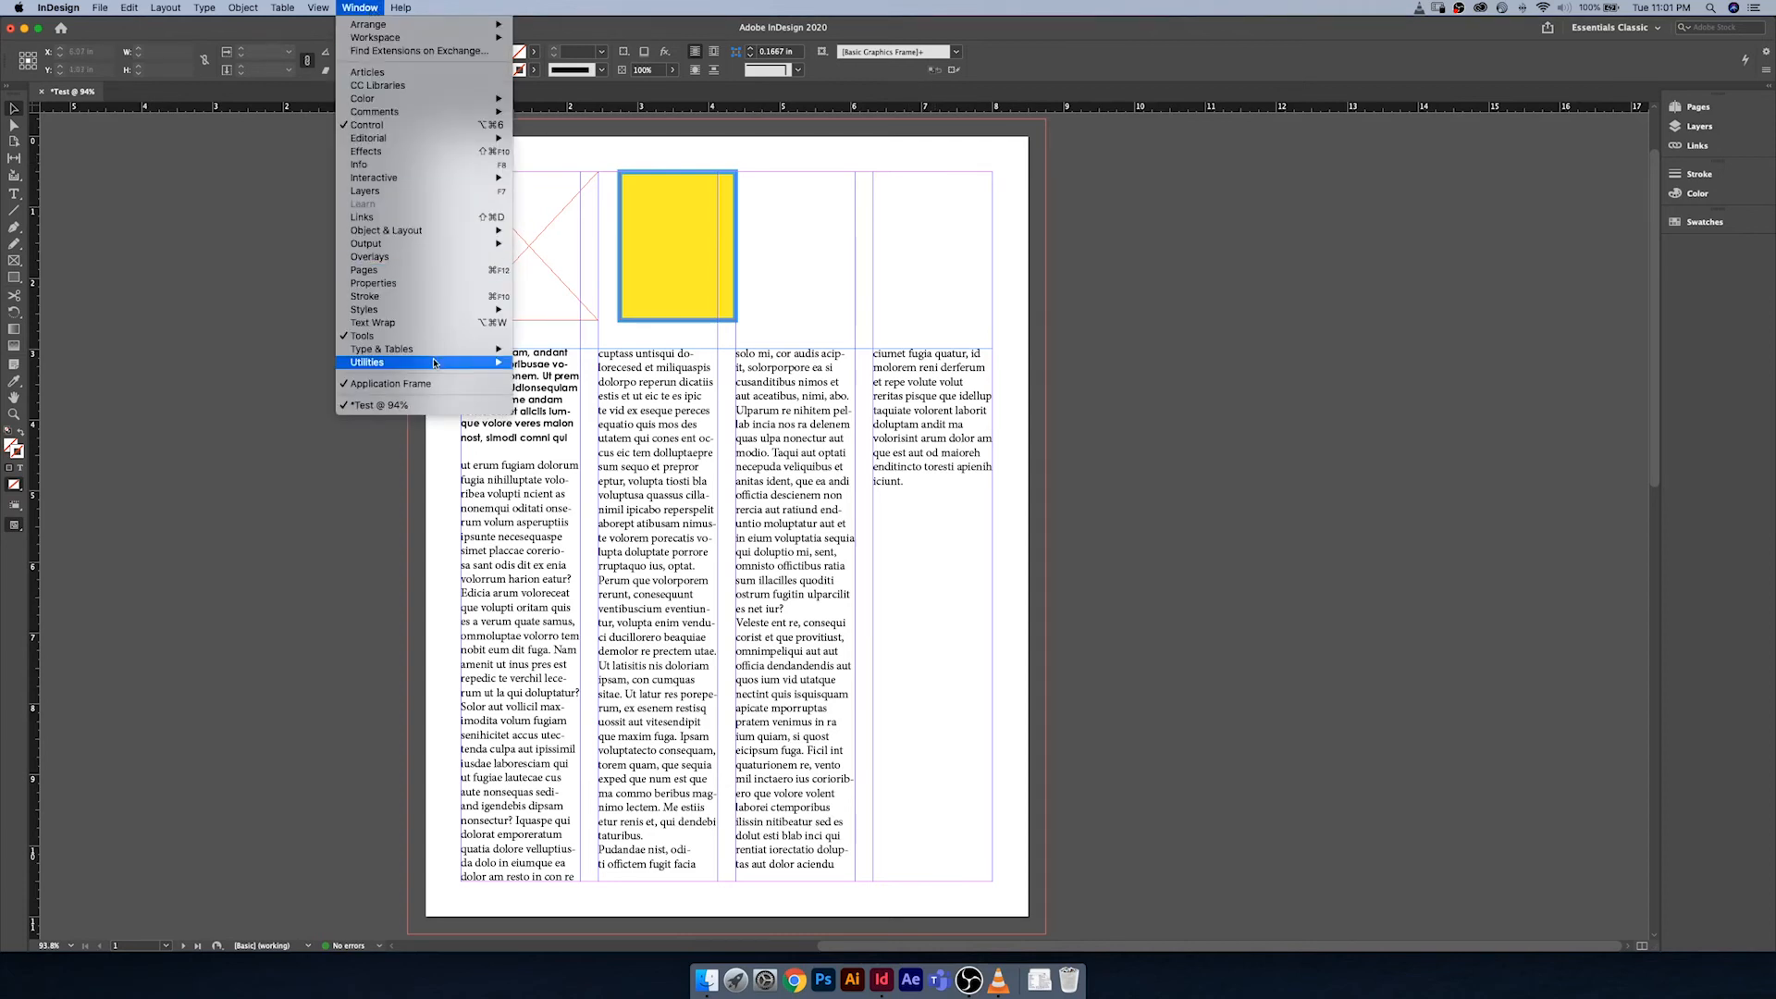
pyautogui.moveTo(438, 354)
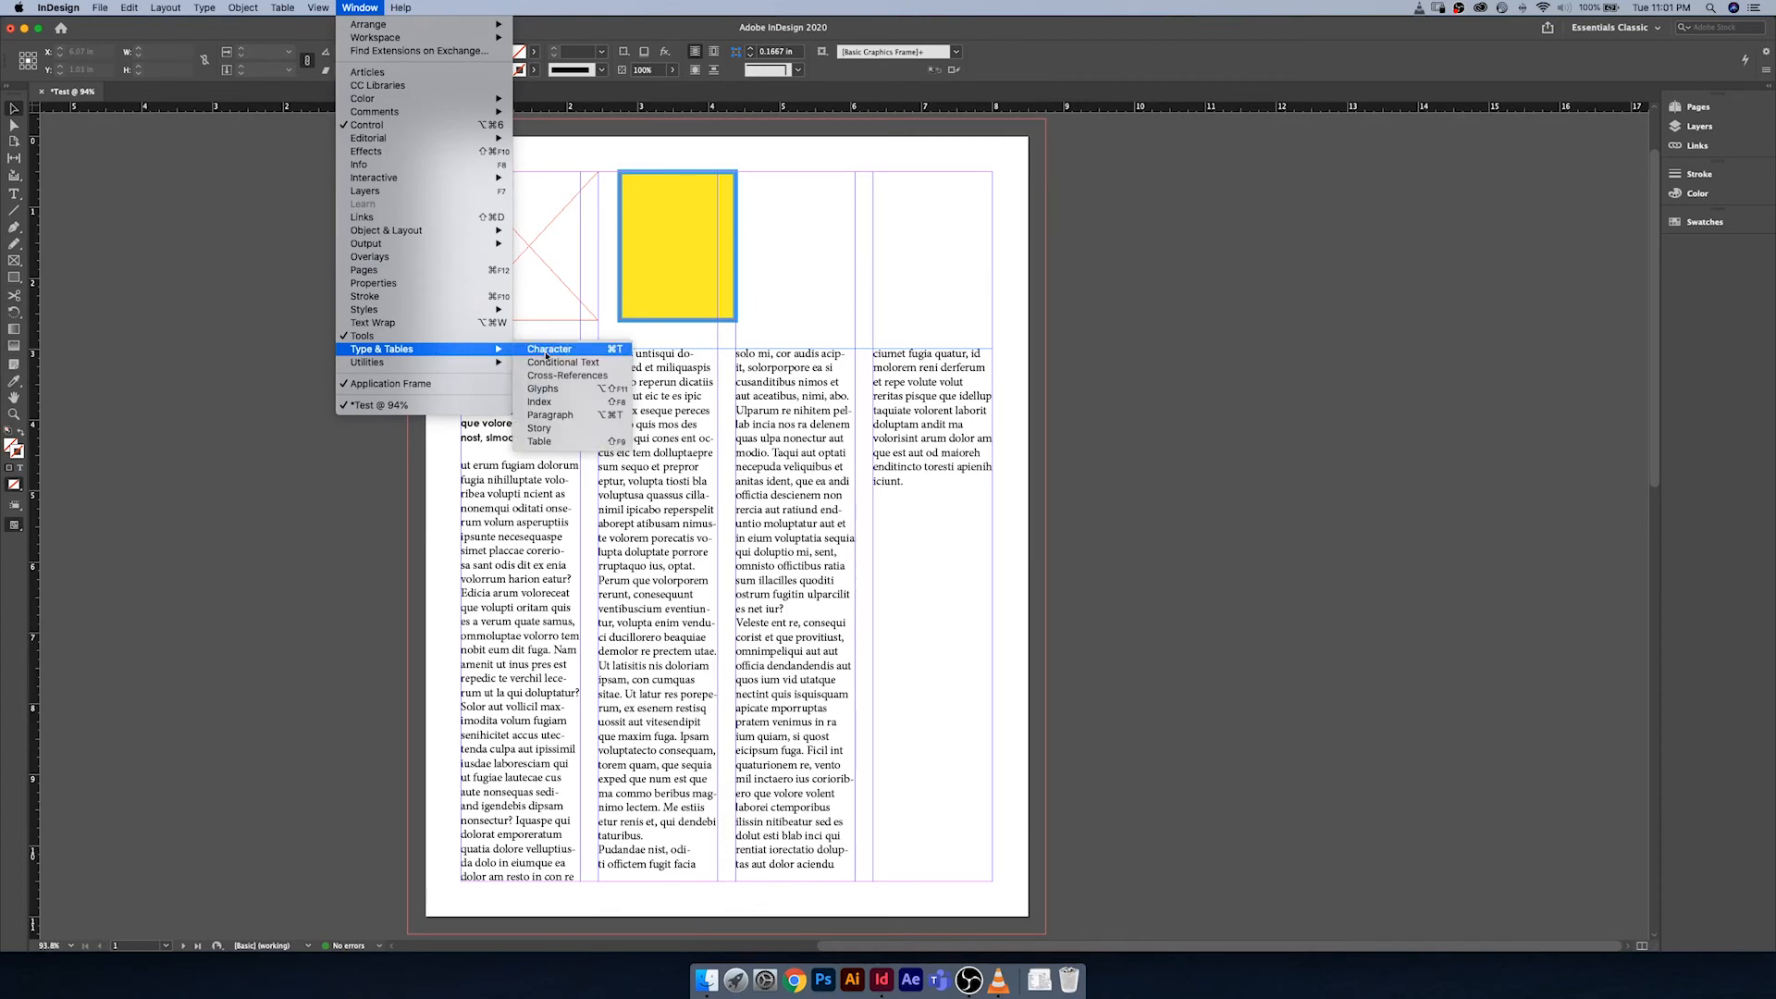
pyautogui.click(579, 416)
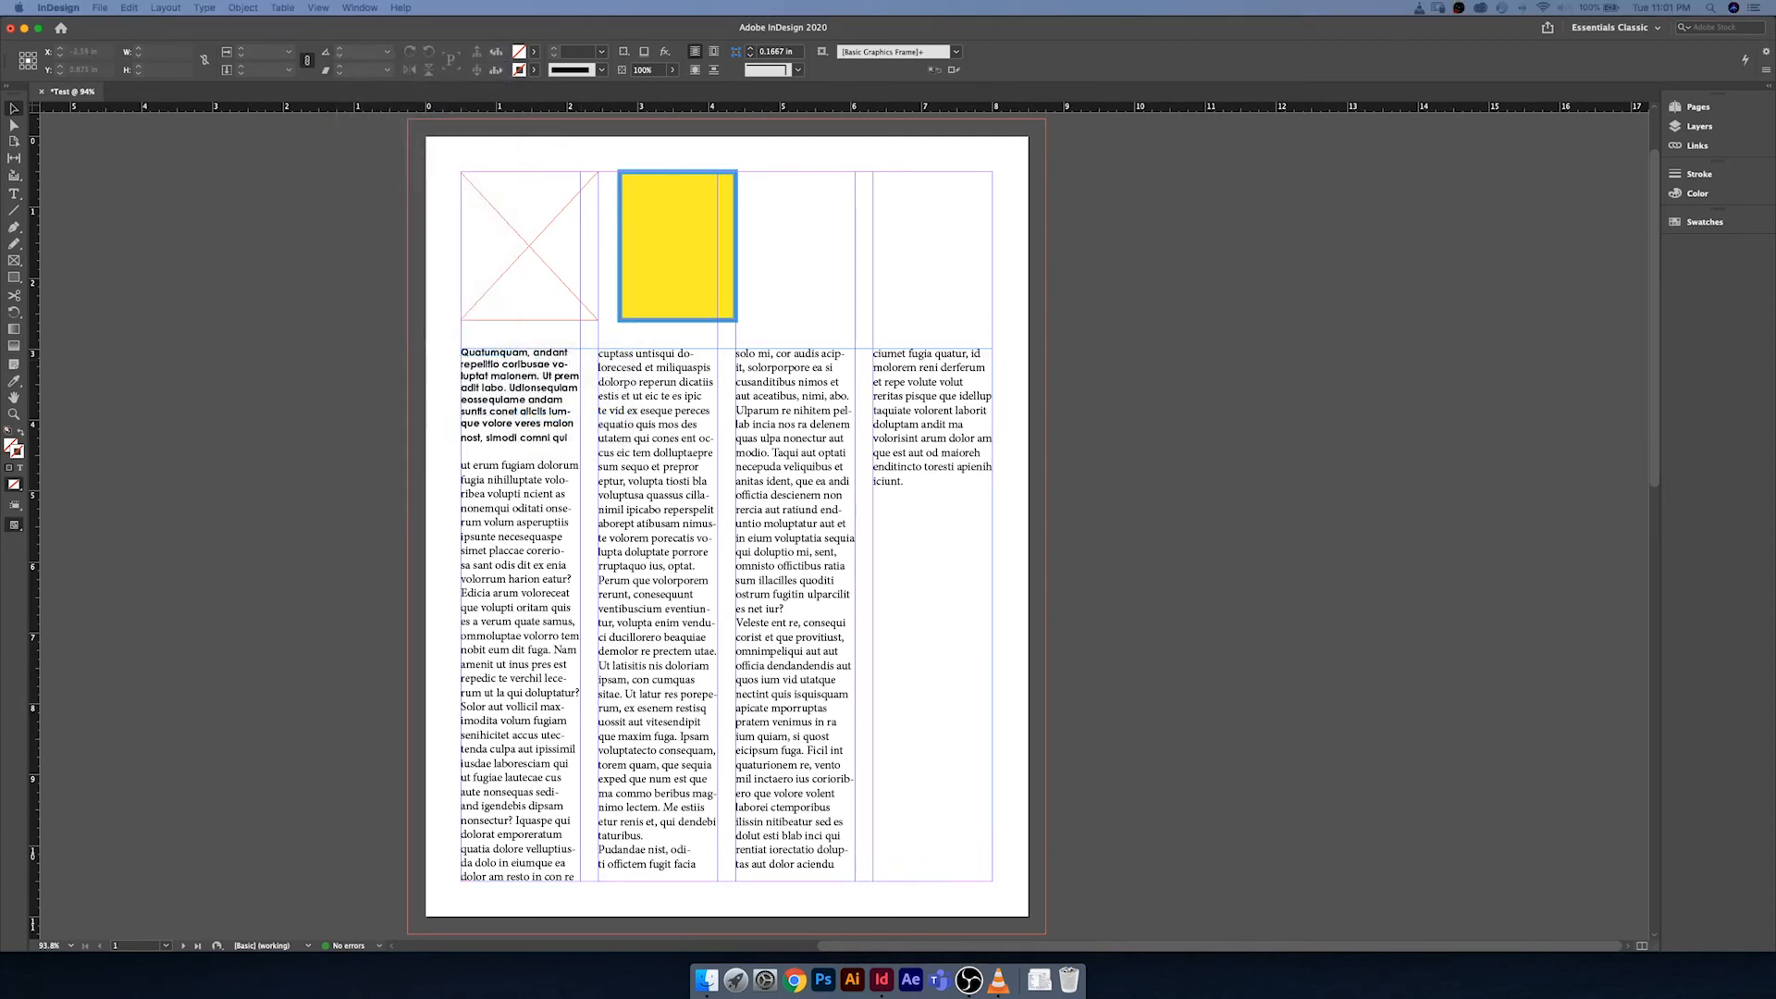
pyautogui.moveTo(356, 251); pyautogui.dragTo(1128, 151)
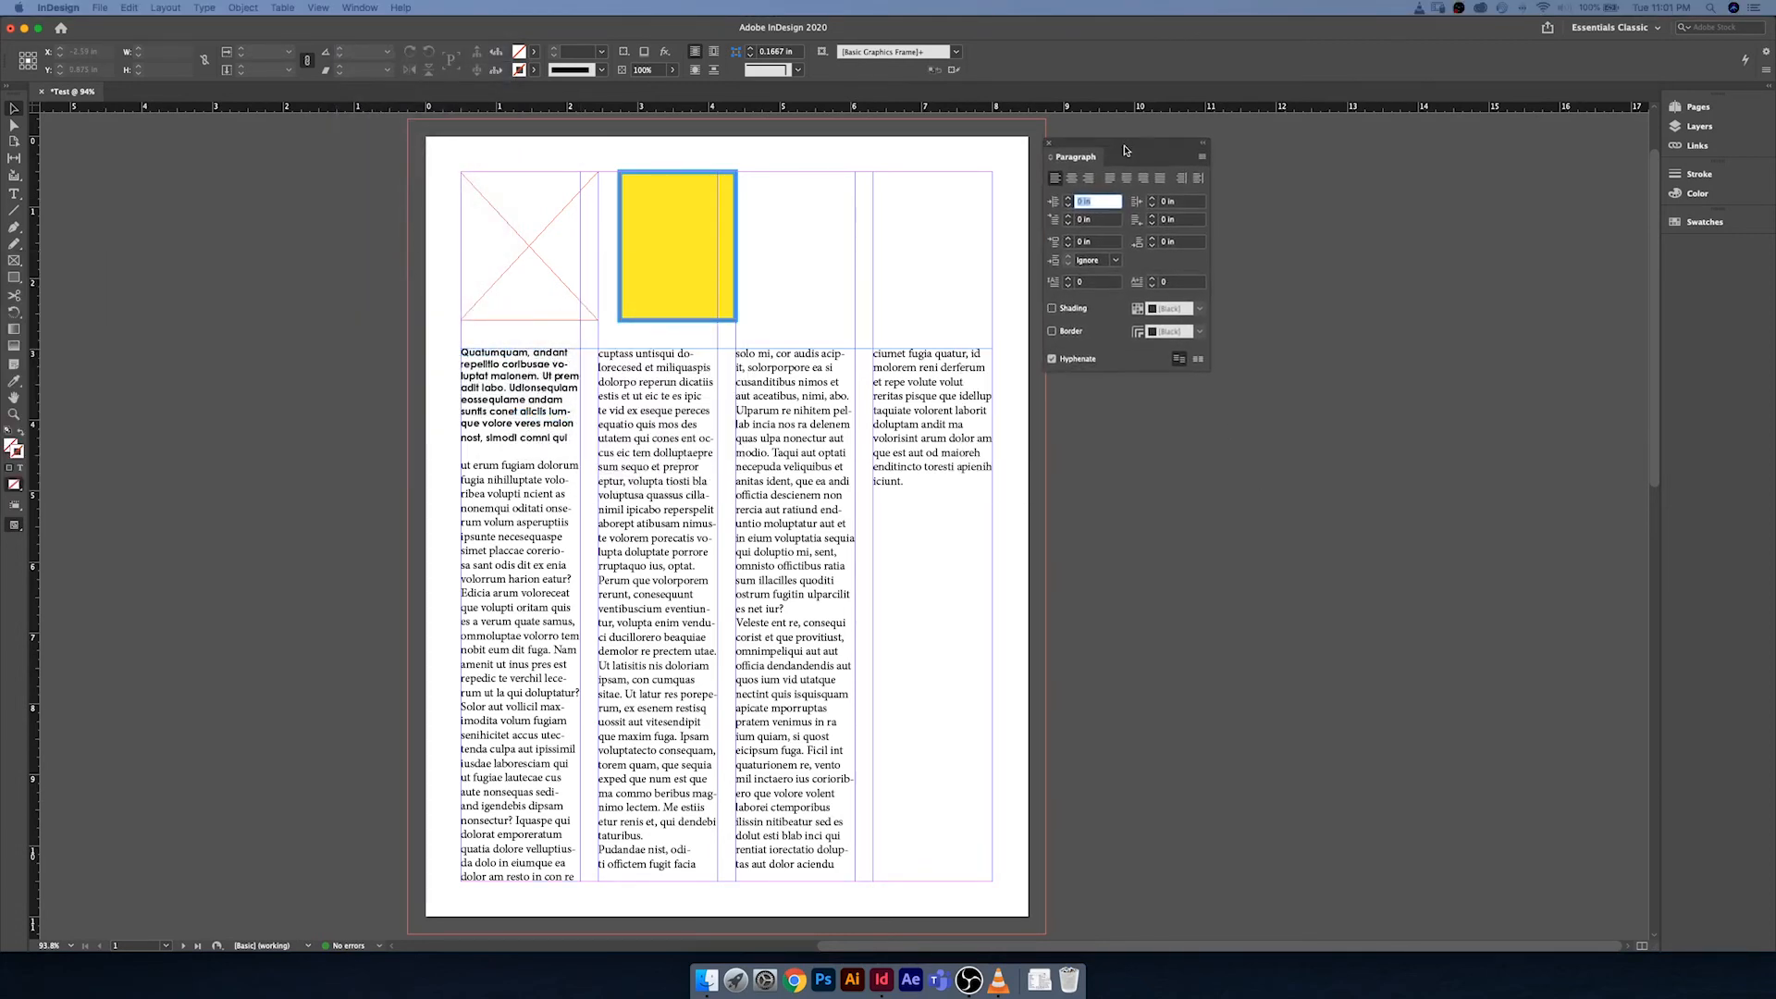
# Step: Open Paragraph Styles with Character Styles, dock both below Swatches, and close the floating Paragraph panel
pyautogui.click(355, 8)
pyautogui.moveTo(403, 311)
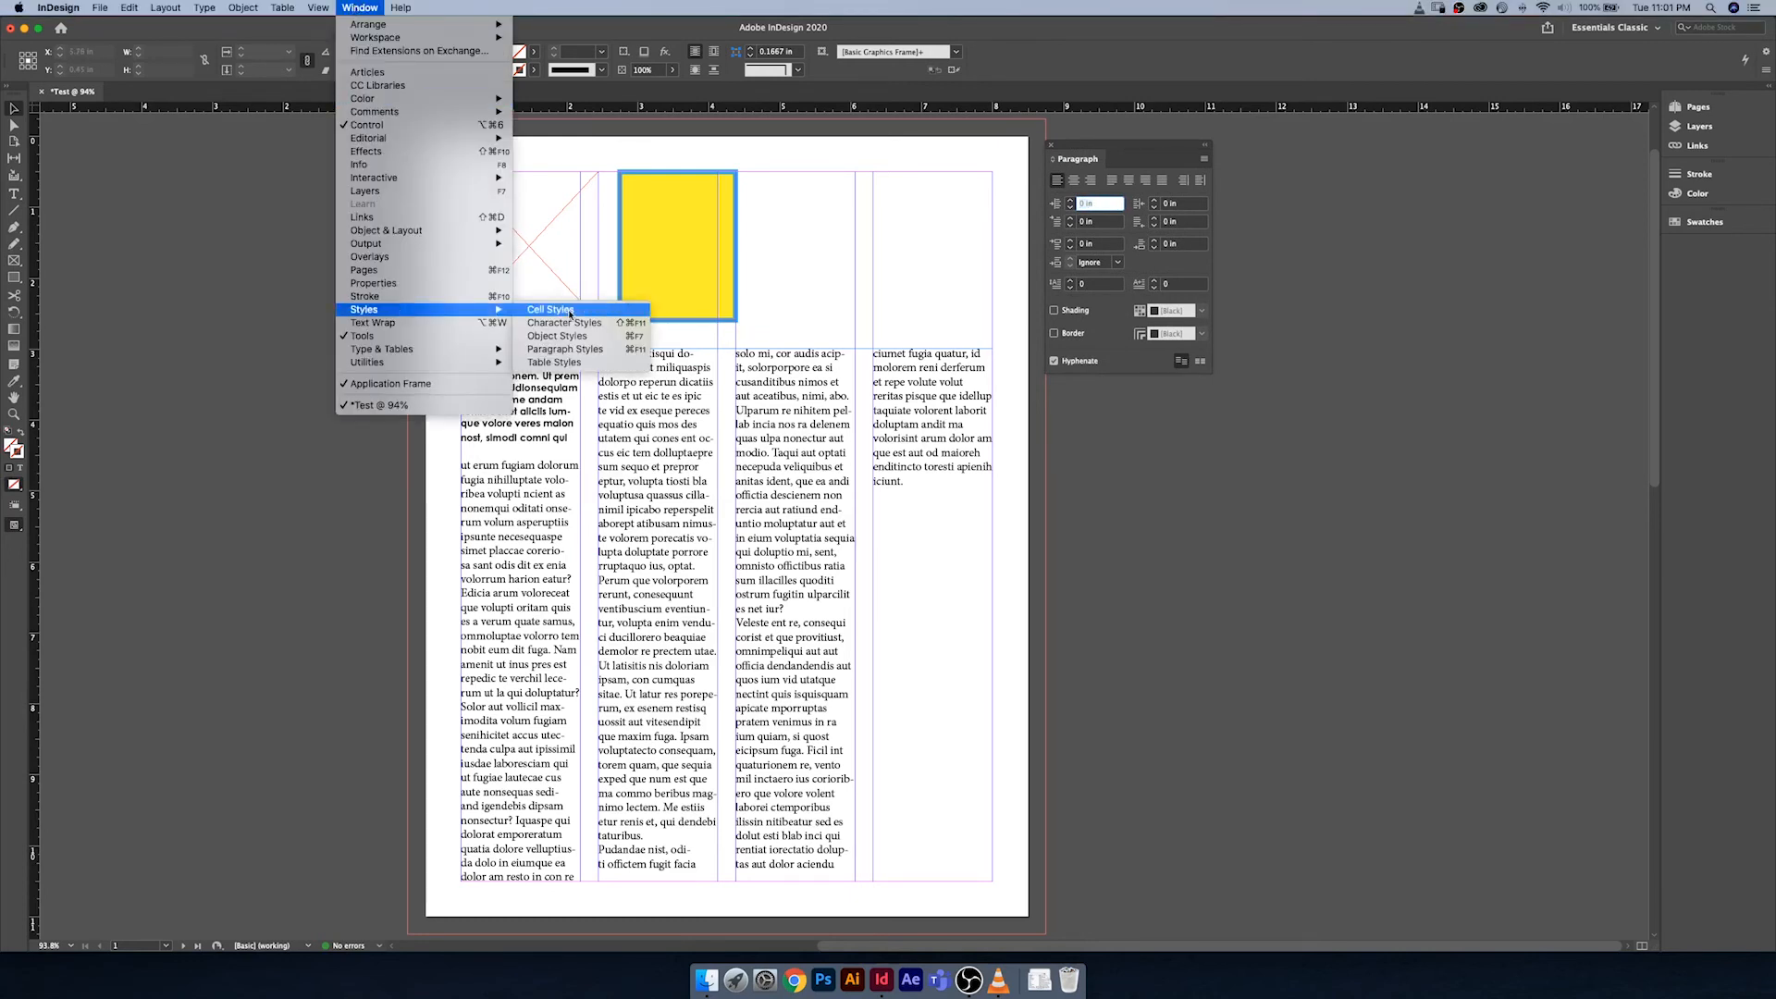
pyautogui.click(580, 349)
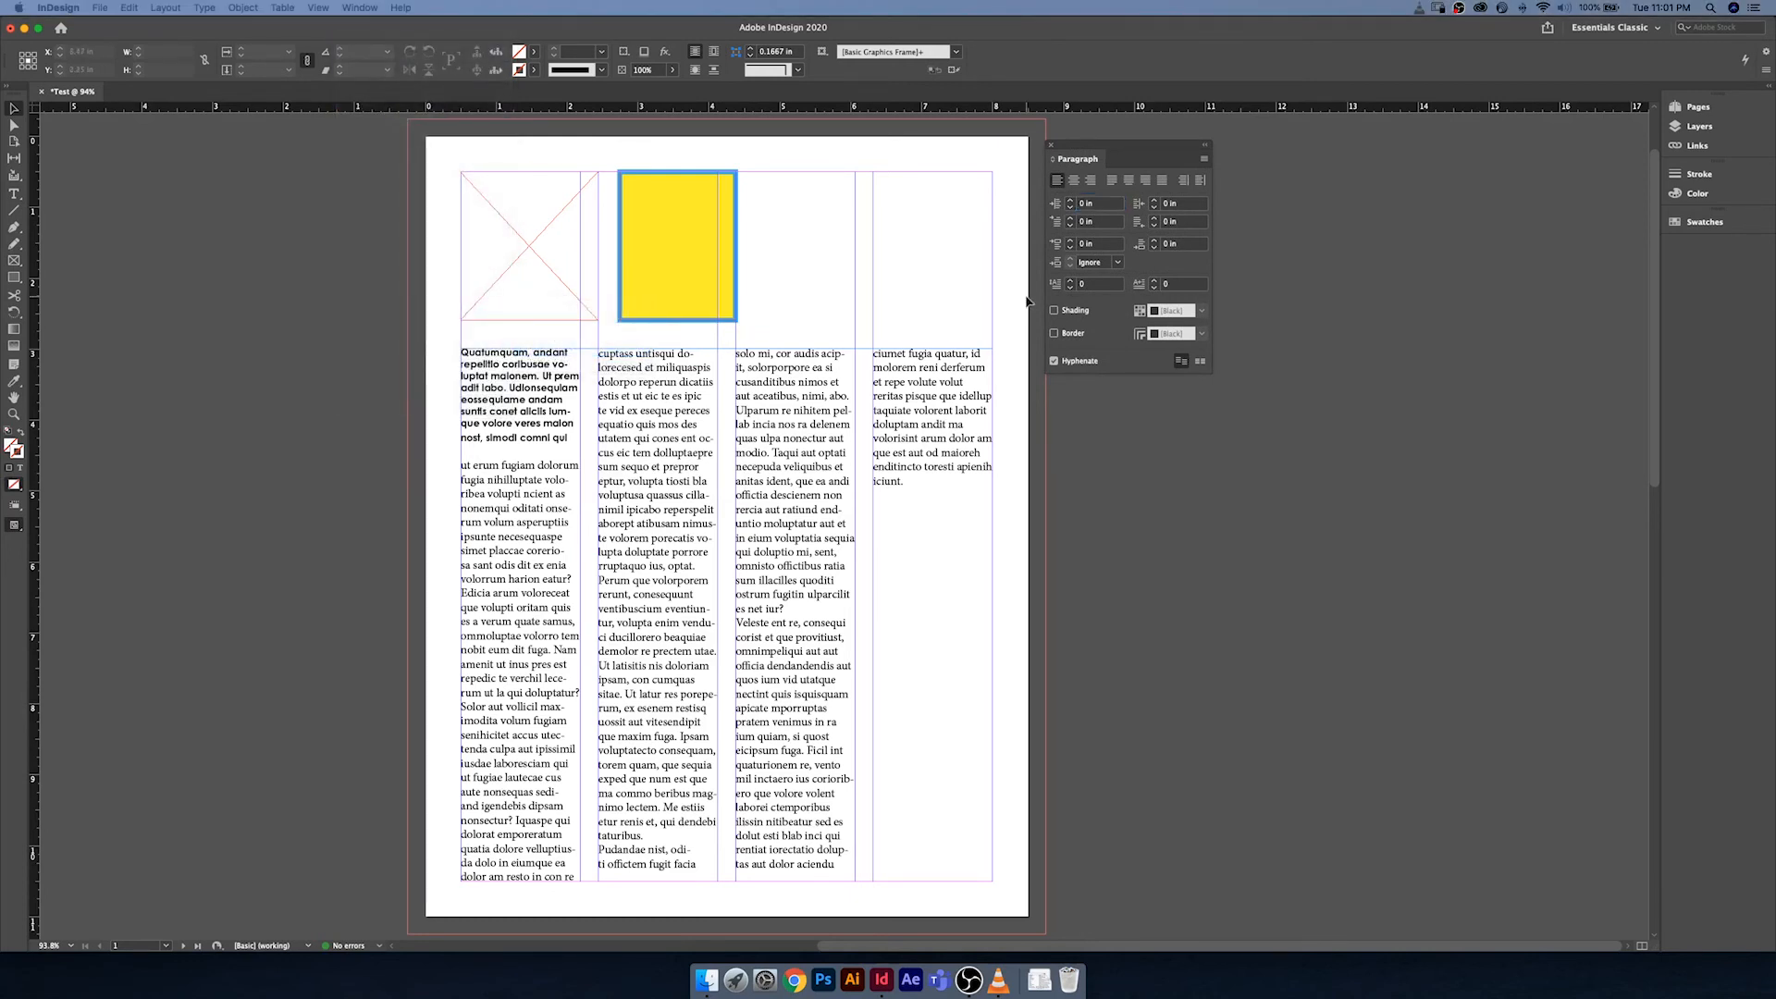
pyautogui.moveTo(1014, 354); pyautogui.dragTo(1675, 259)
pyautogui.click(1072, 411)
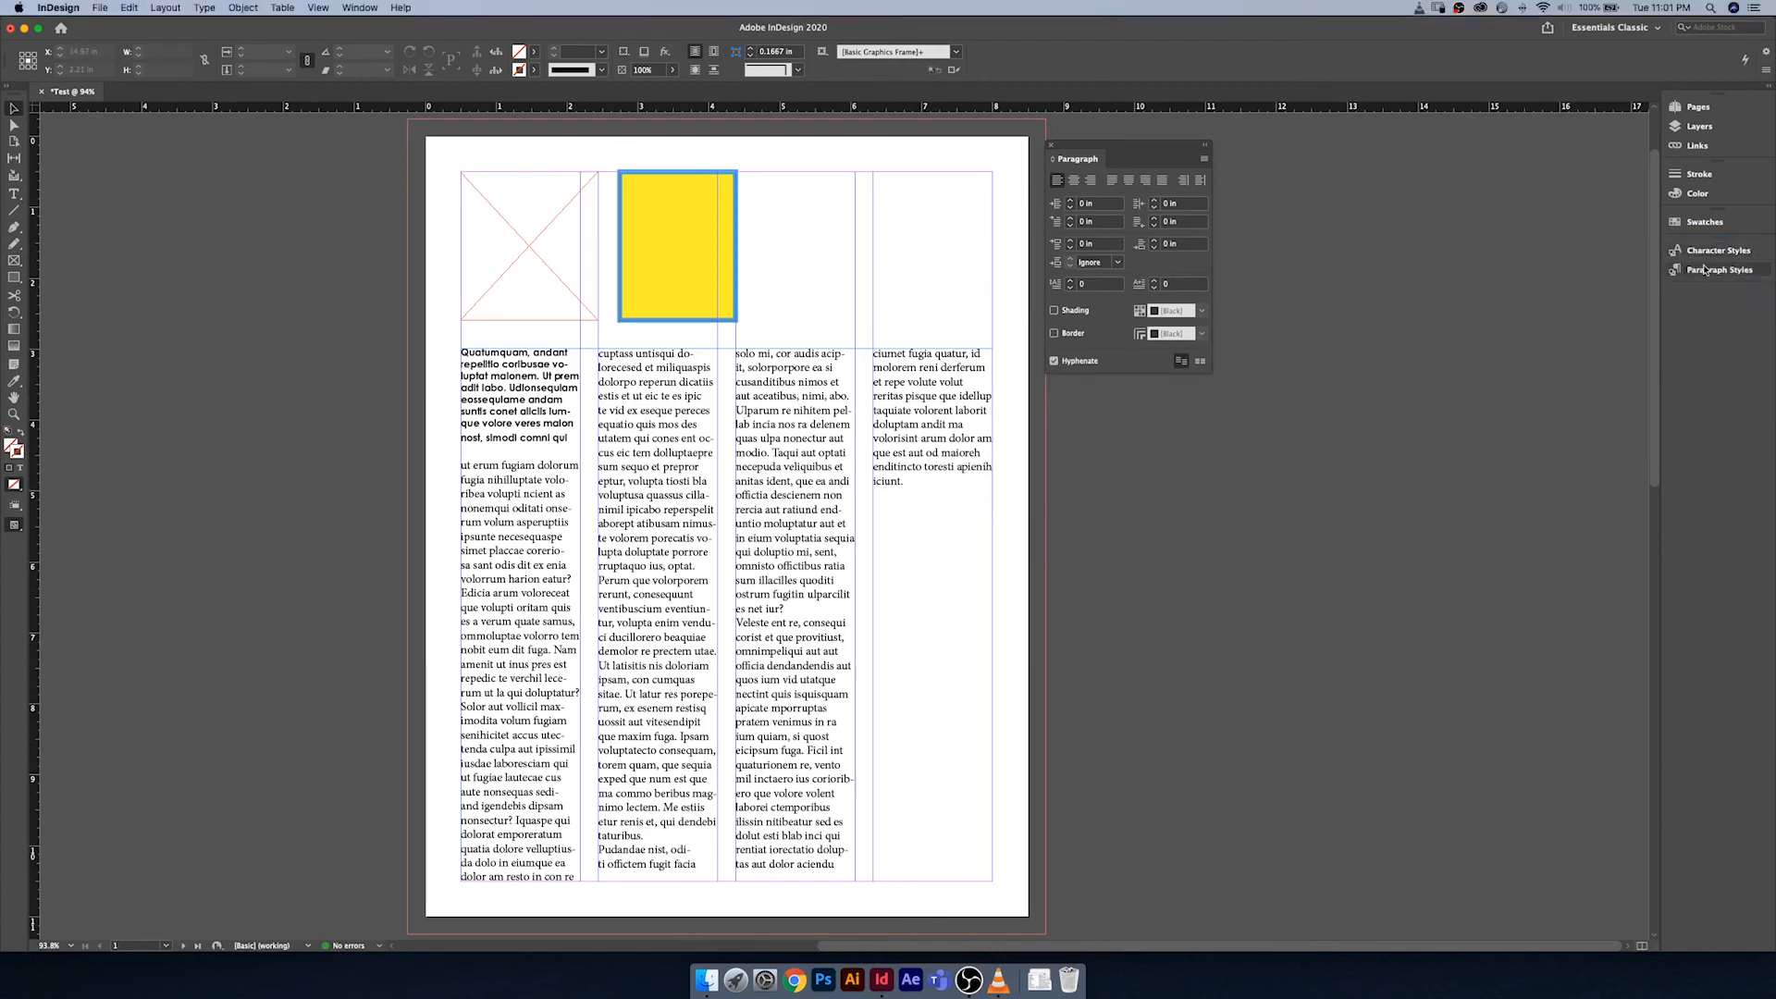
pyautogui.click(1051, 146)
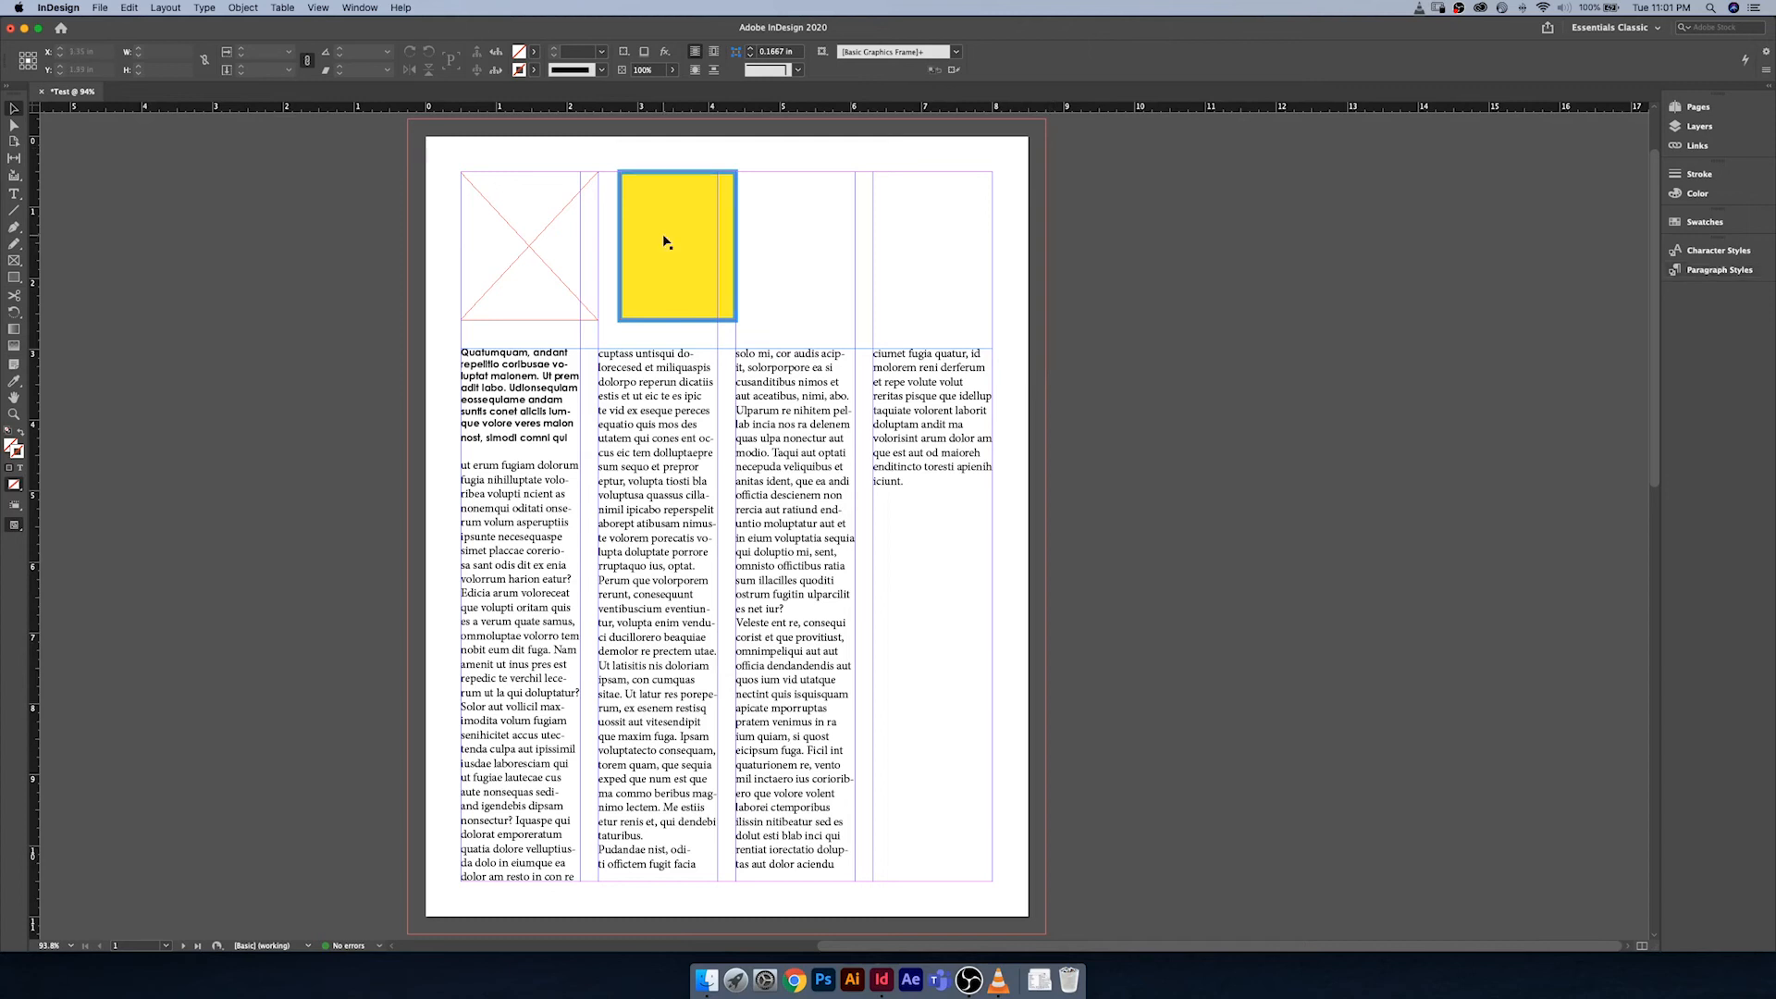
pyautogui.click(102, 9)
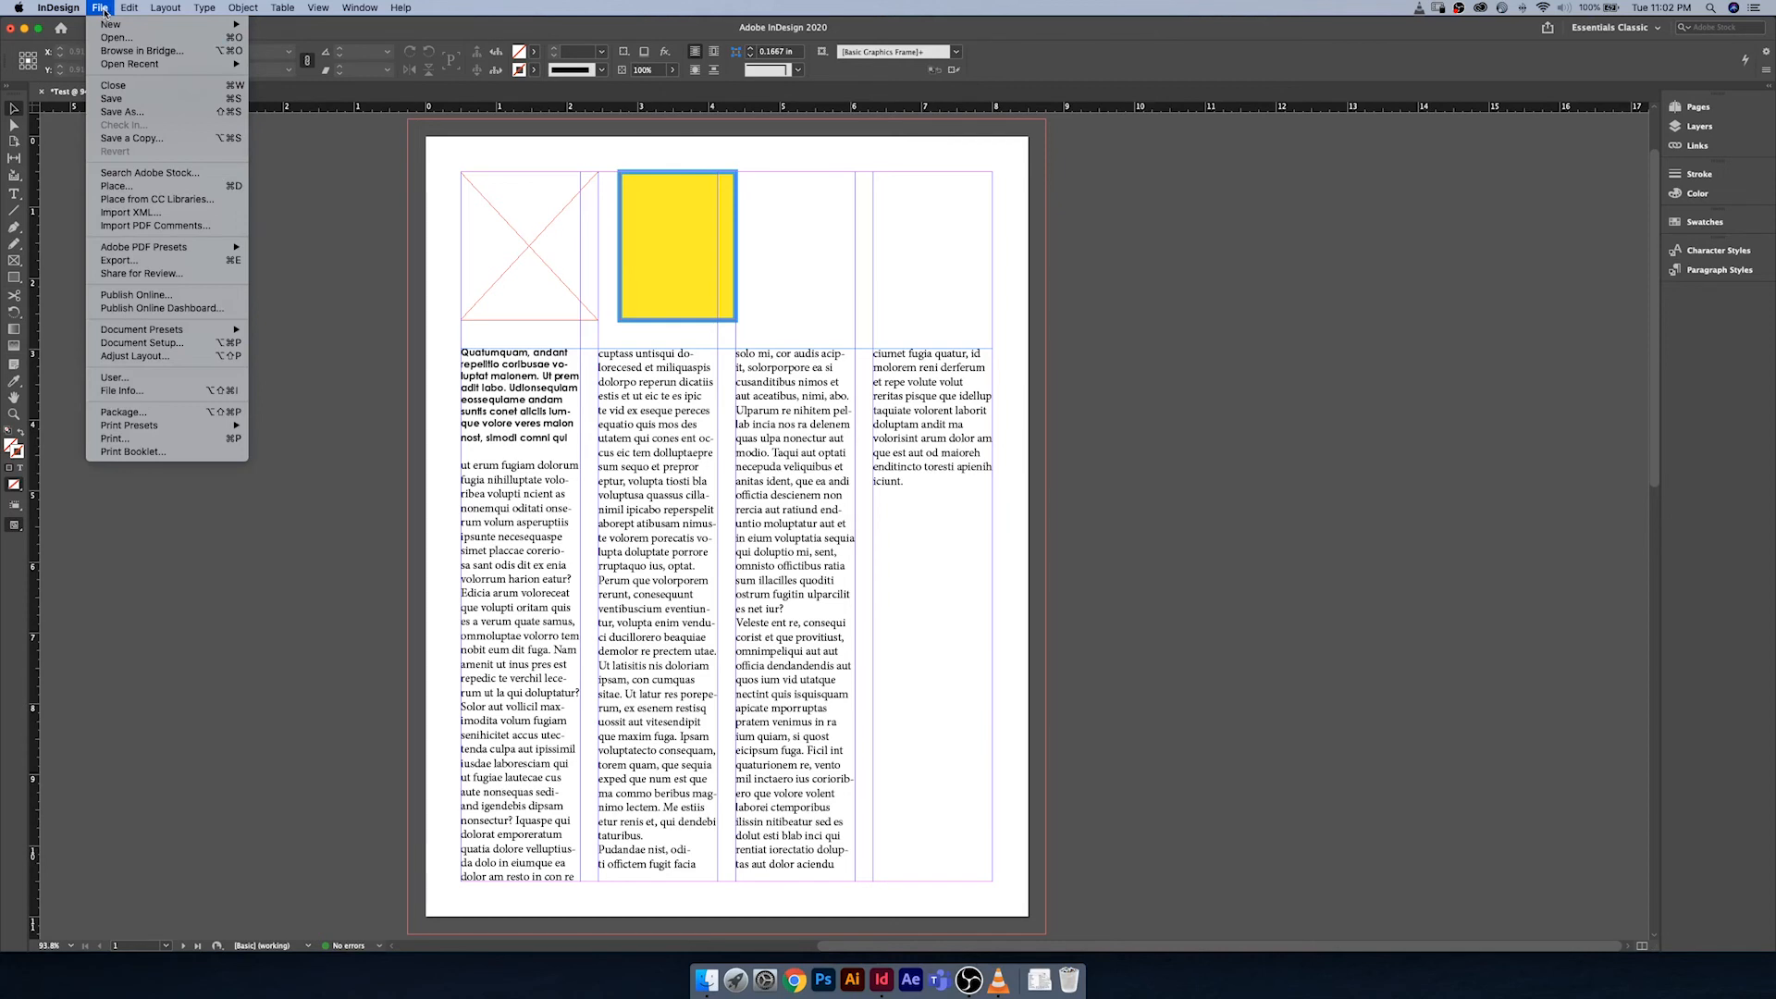
pyautogui.moveTo(197, 249)
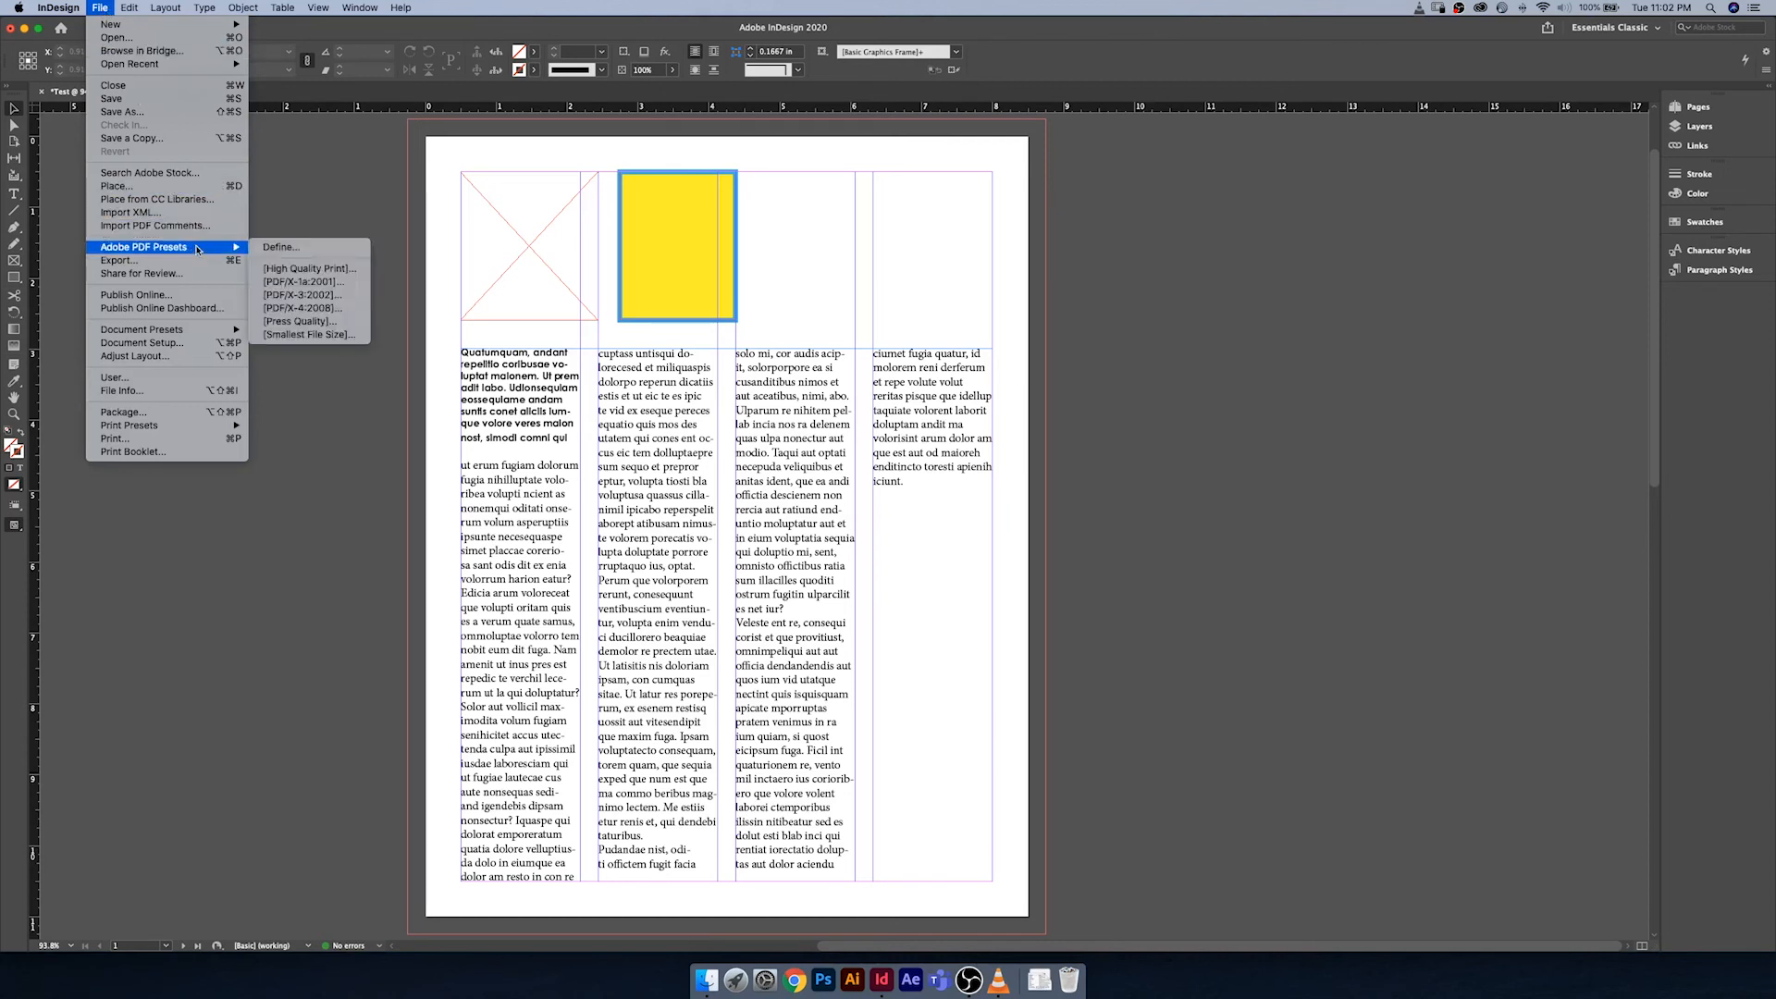
pyautogui.moveTo(130, 9)
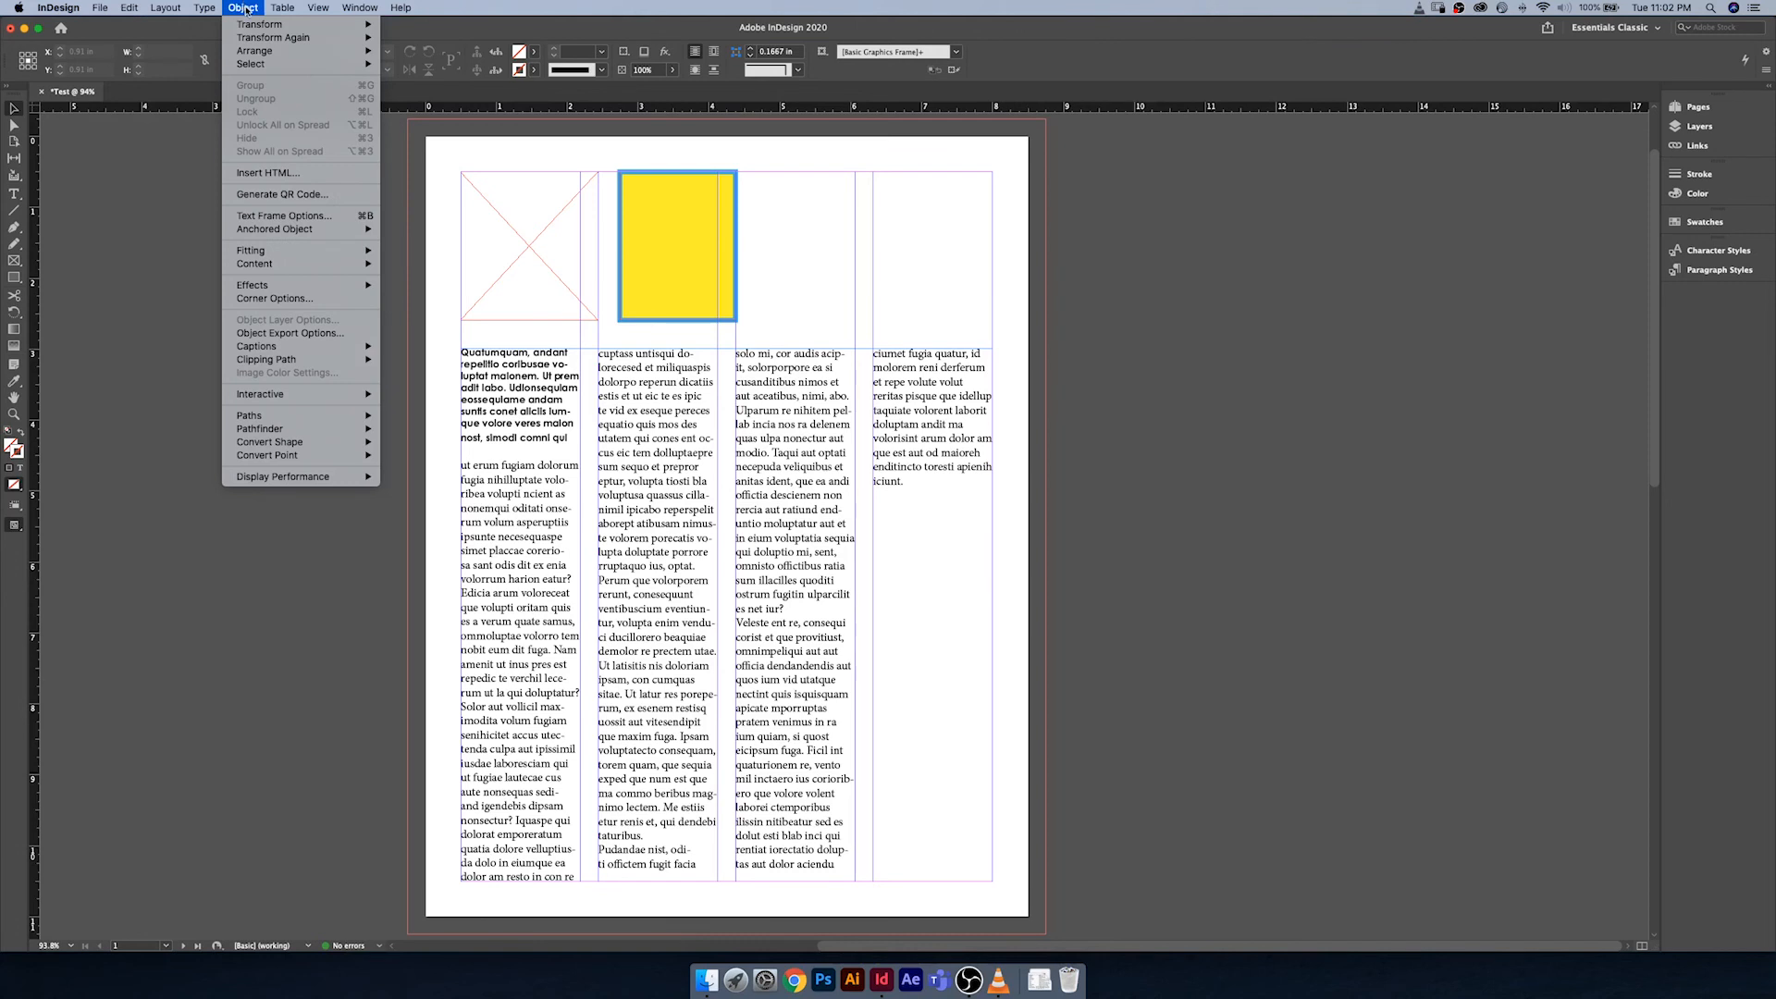
# Step: Set the view's display performance to Fast Display and check the text at several zoom levels
pyautogui.moveTo(284, 11)
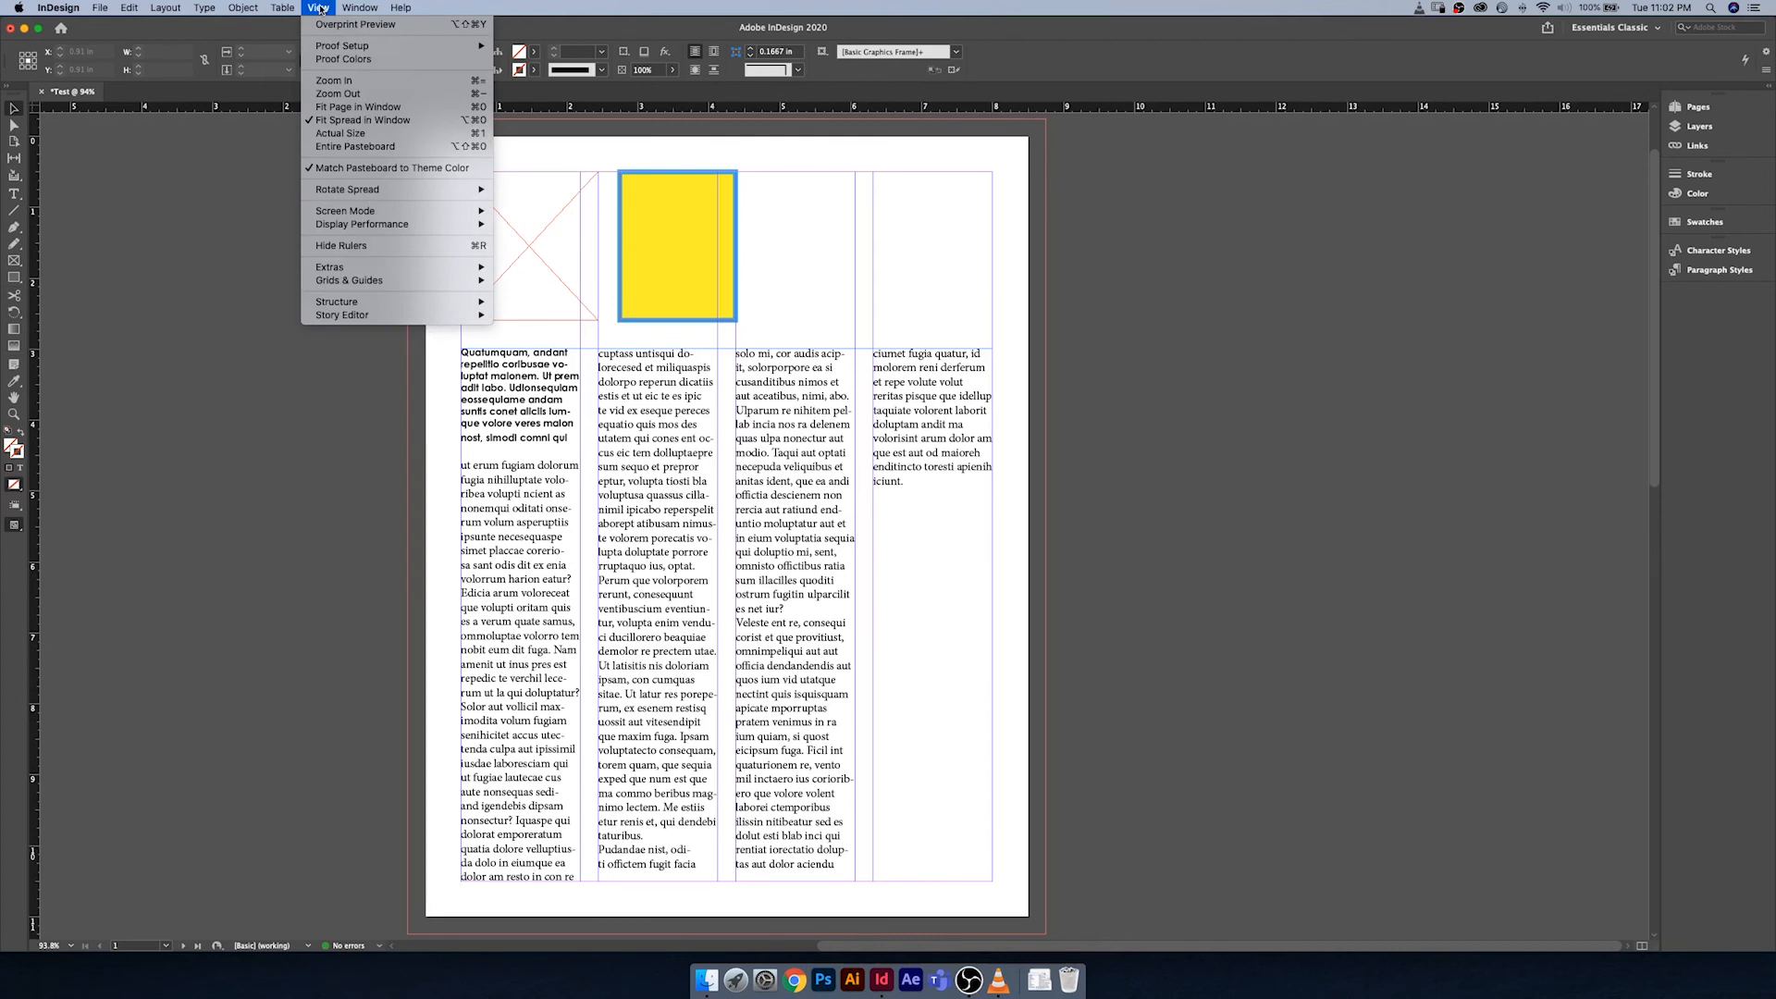
pyautogui.moveTo(398, 228)
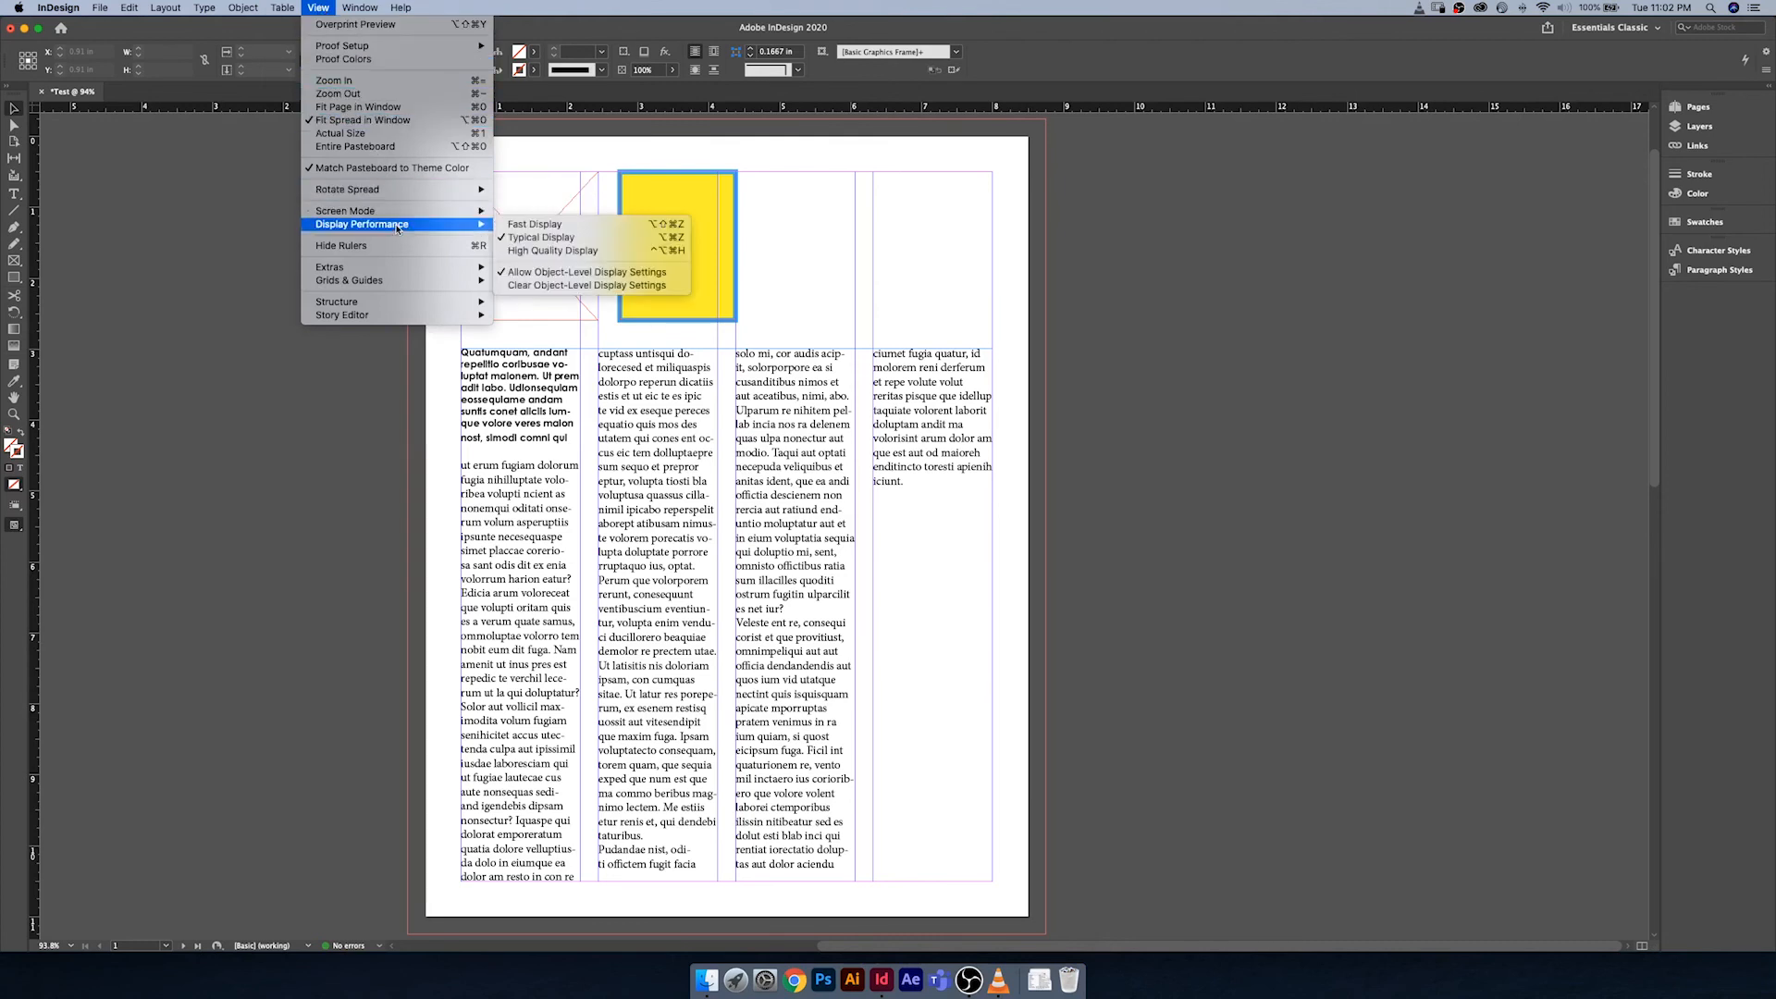
pyautogui.click(526, 225)
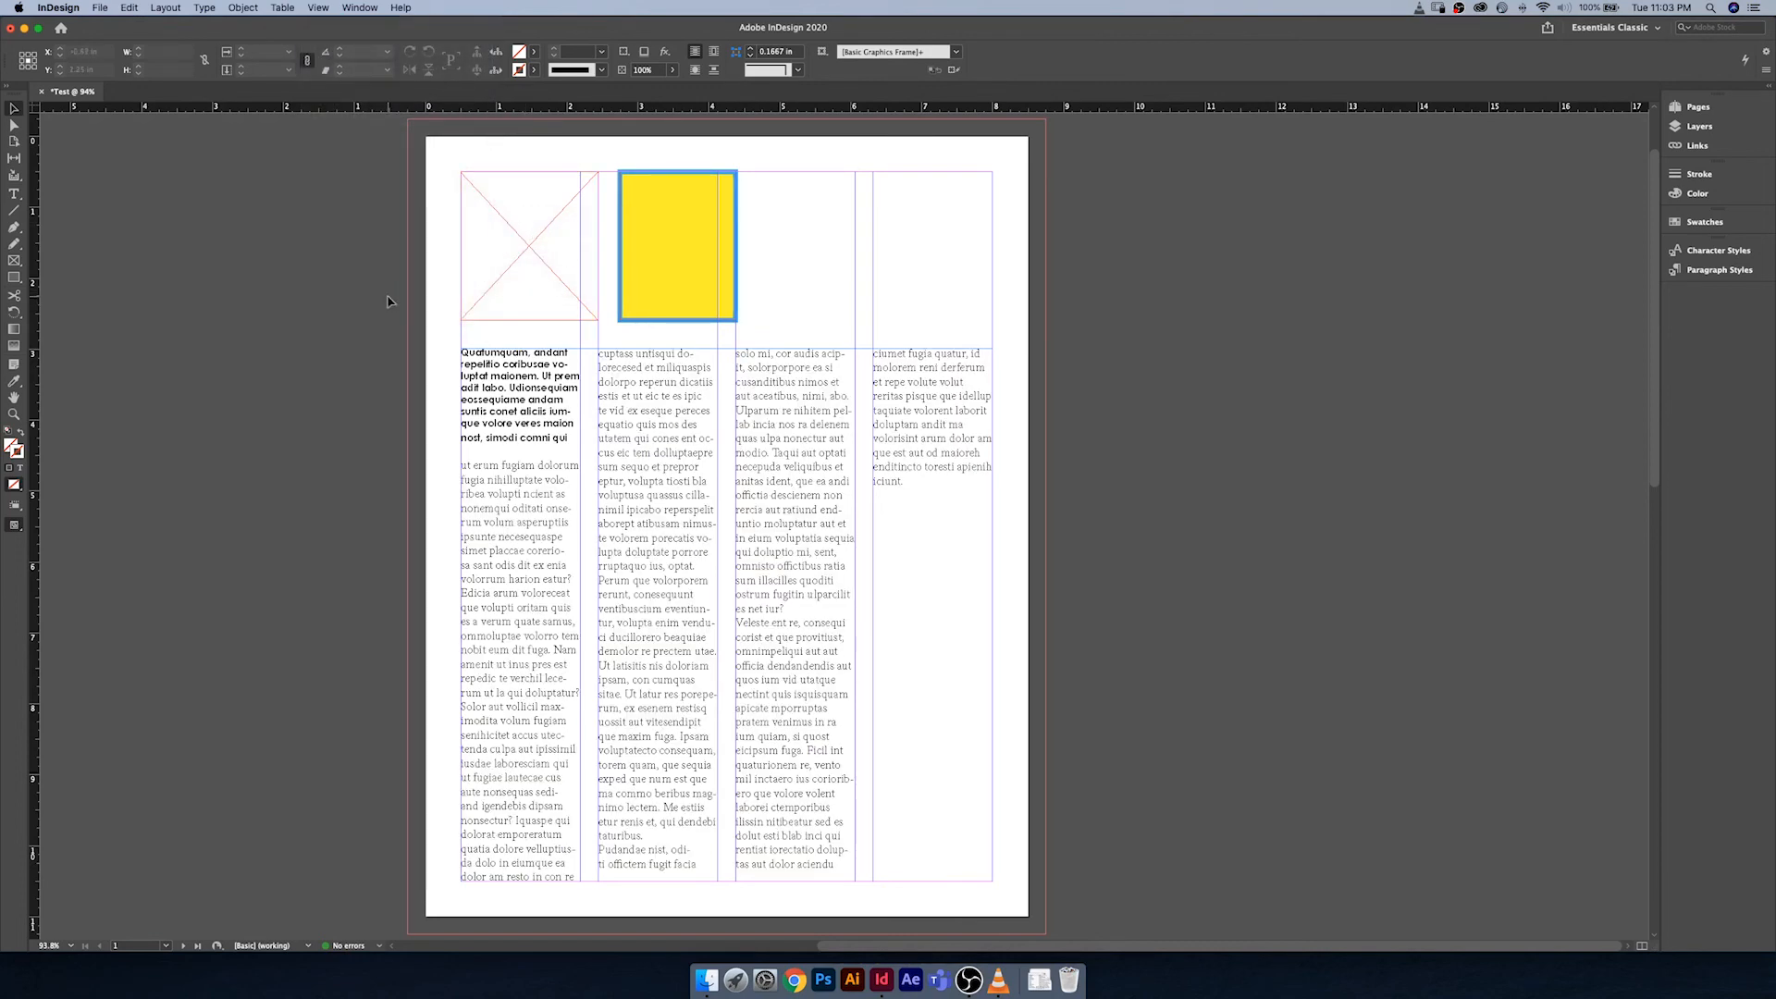
pyautogui.press('super+1')
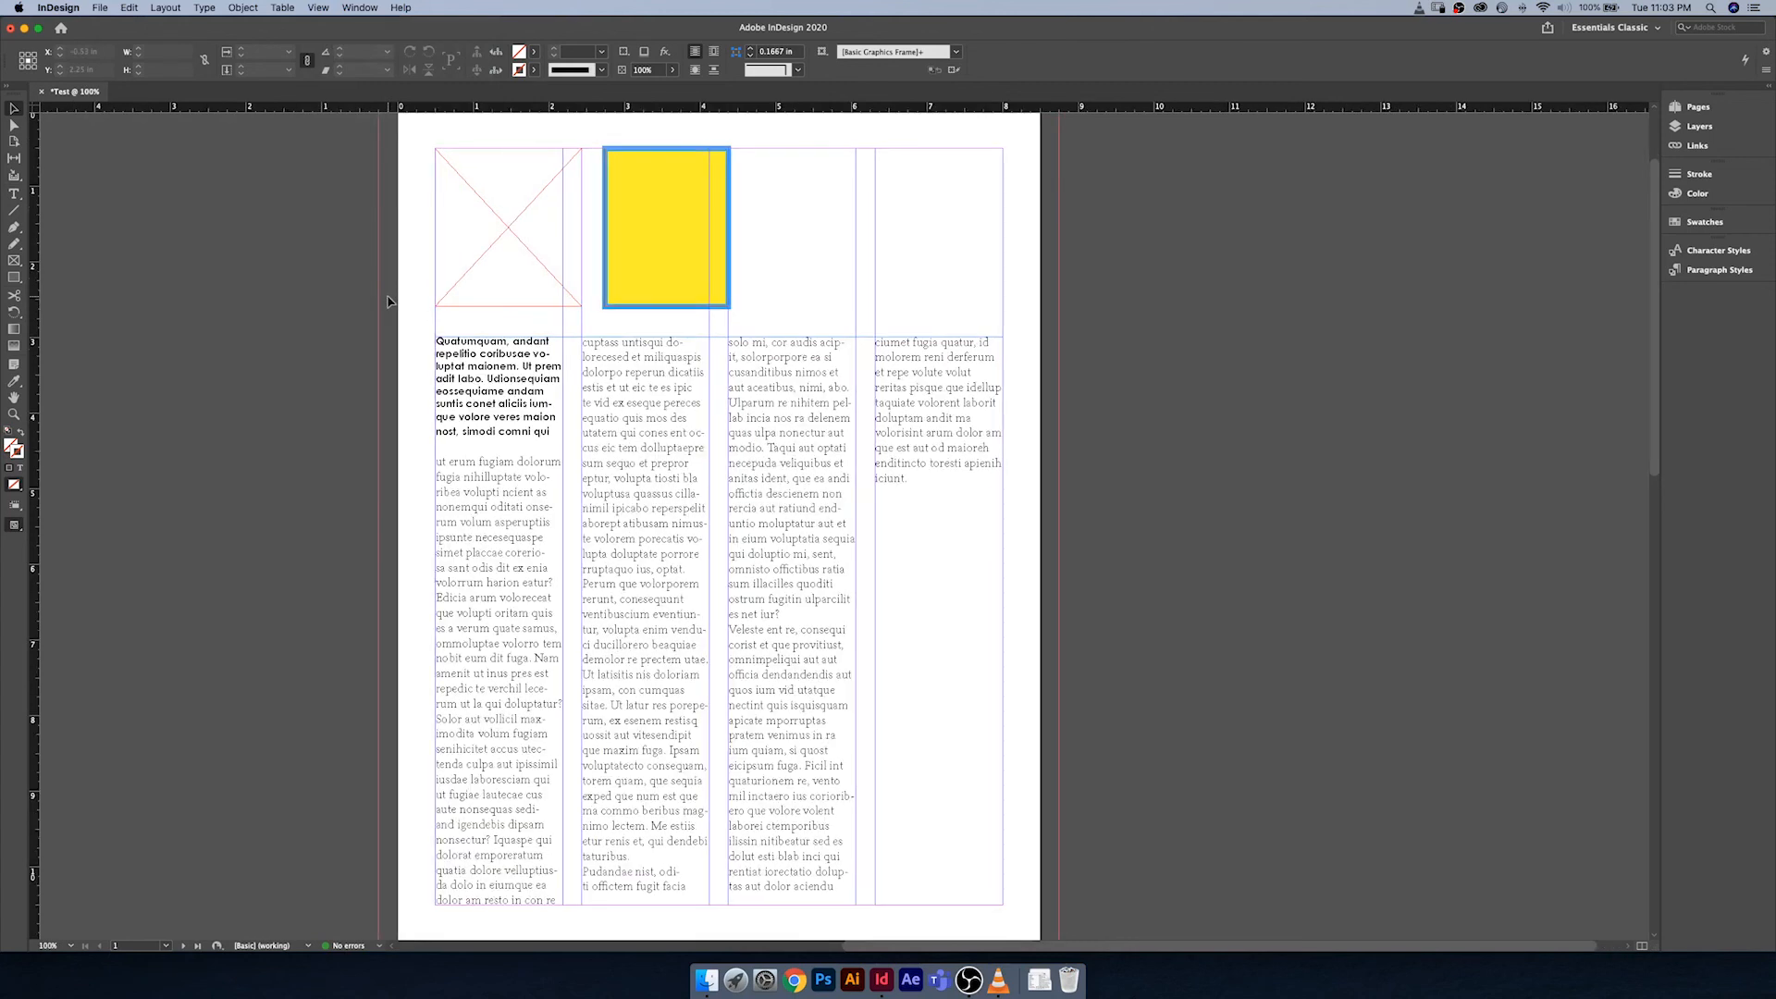
pyautogui.press('super+minus')
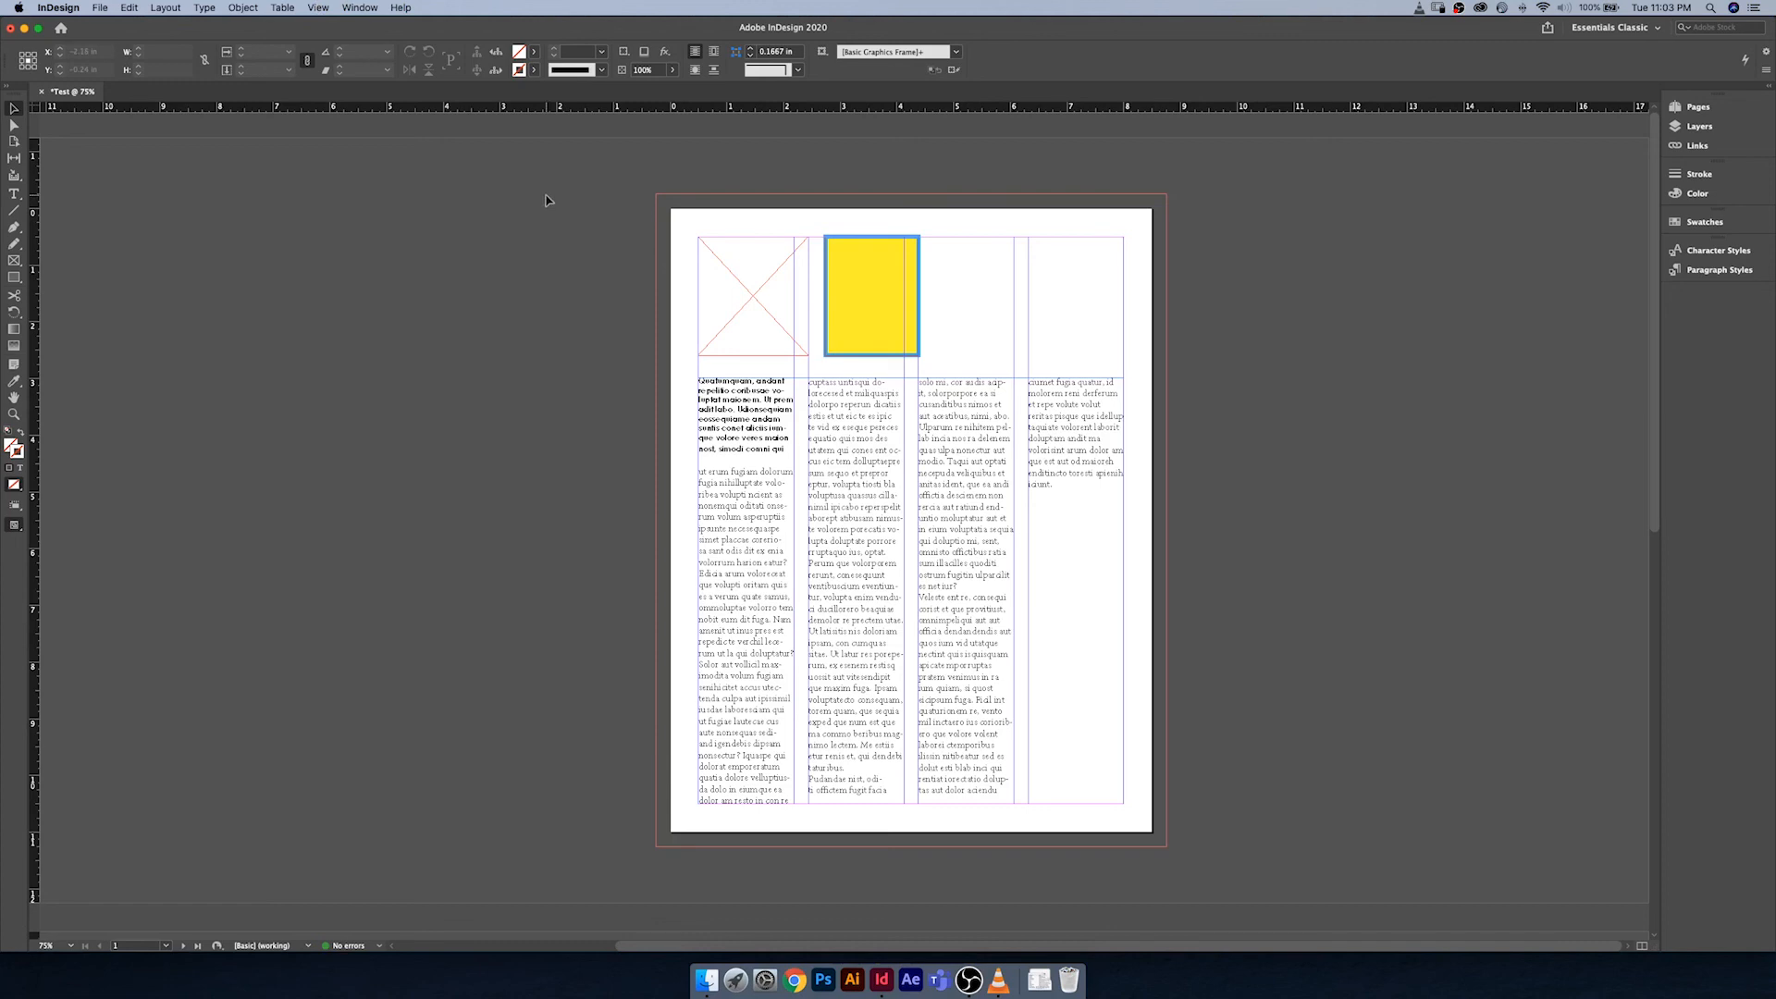
pyautogui.press('super+minus')
pyautogui.press('super+minus')
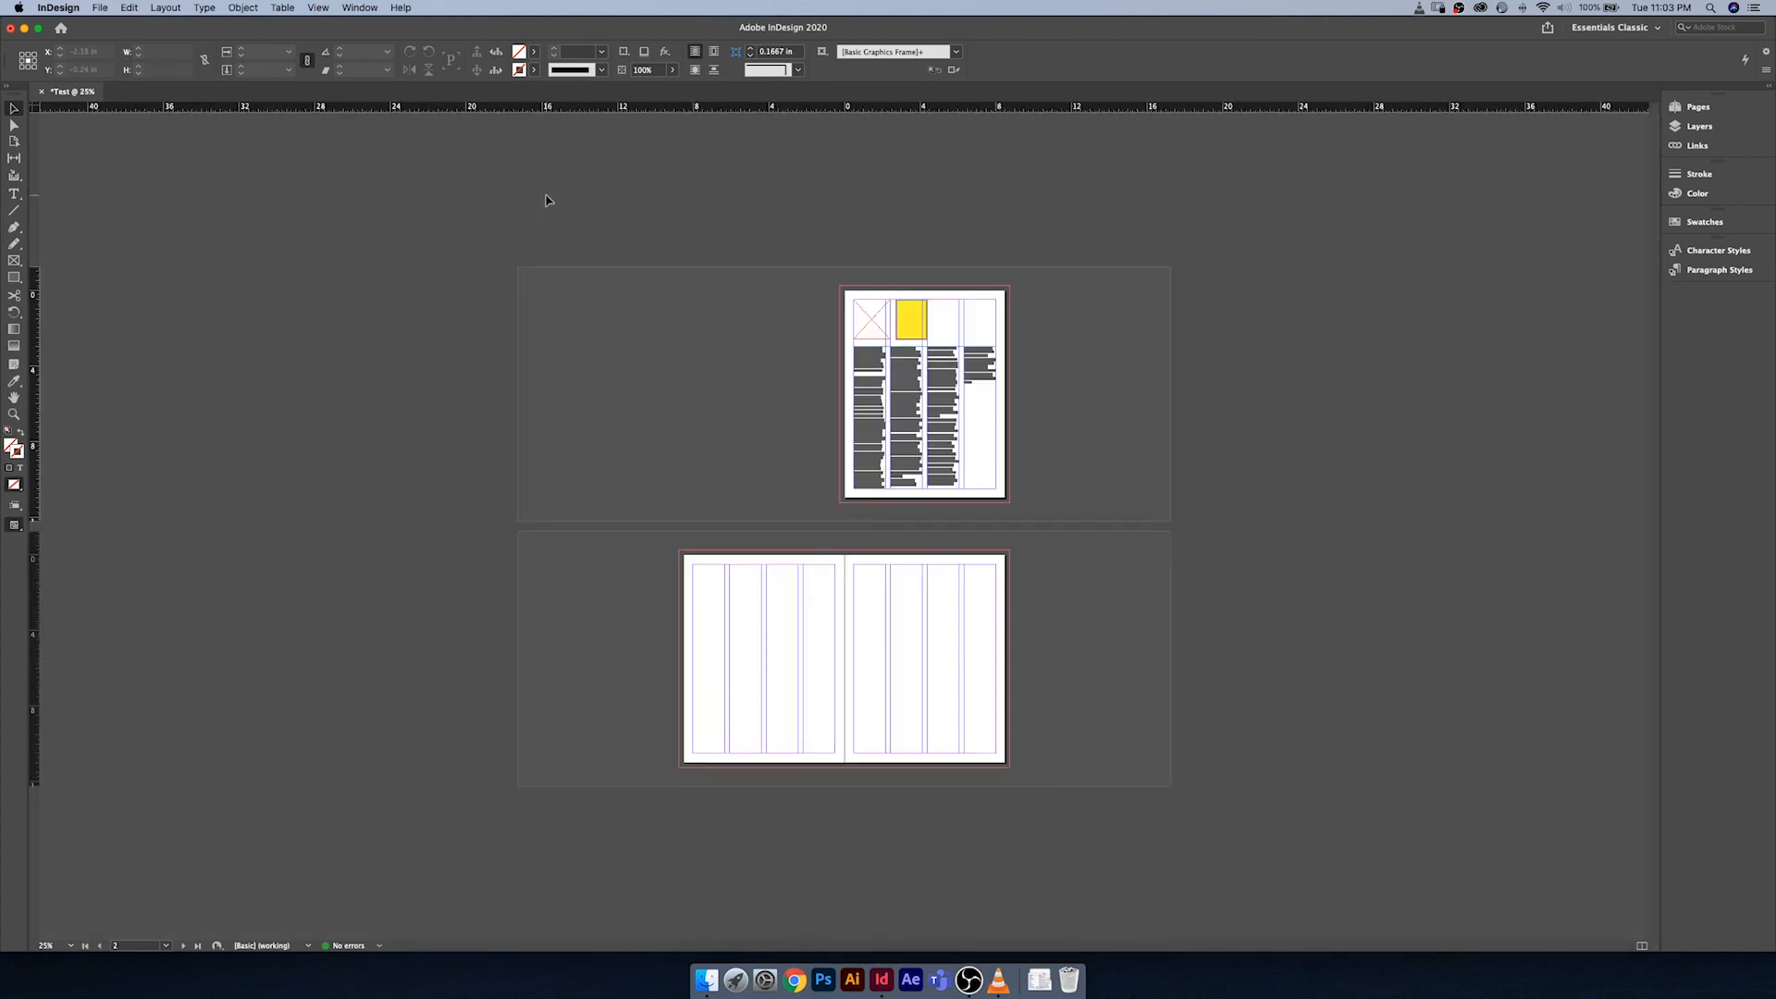
pyautogui.press('super+equal')
pyautogui.press('super+equal')
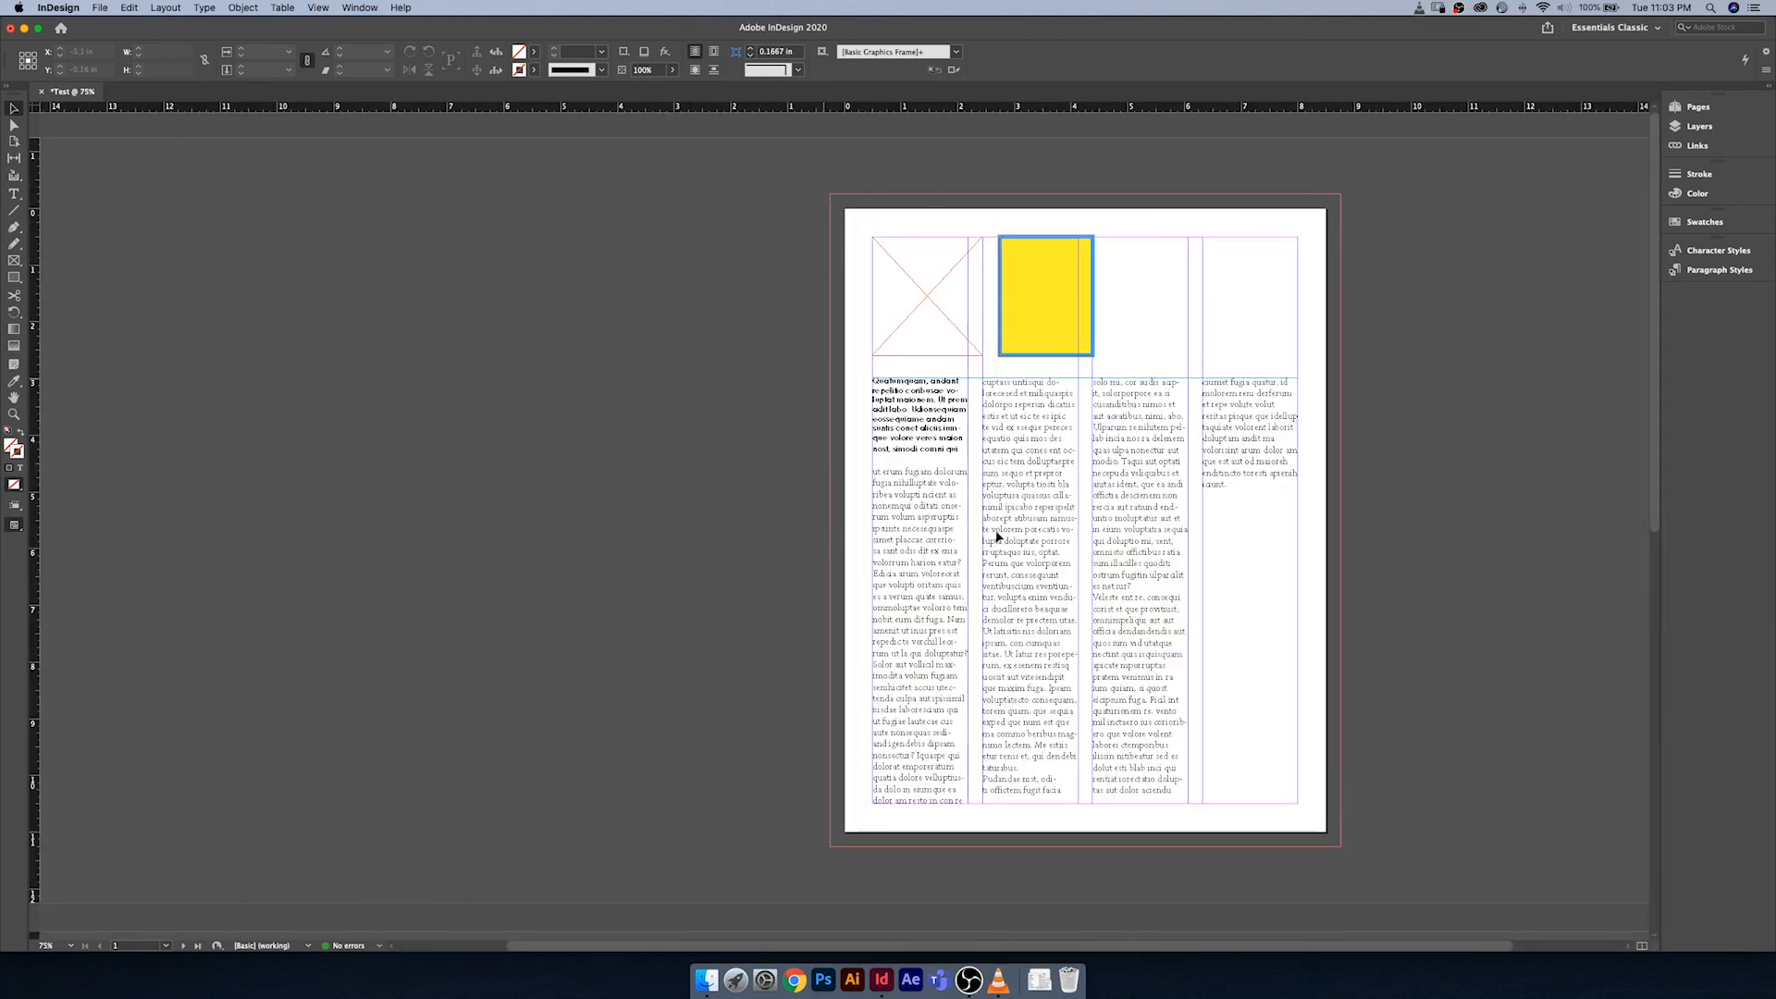
# Step: Set the display performance to High Quality Display and check the body text at closer and wider zoom levels
pyautogui.click(873, 403)
pyautogui.click(317, 8)
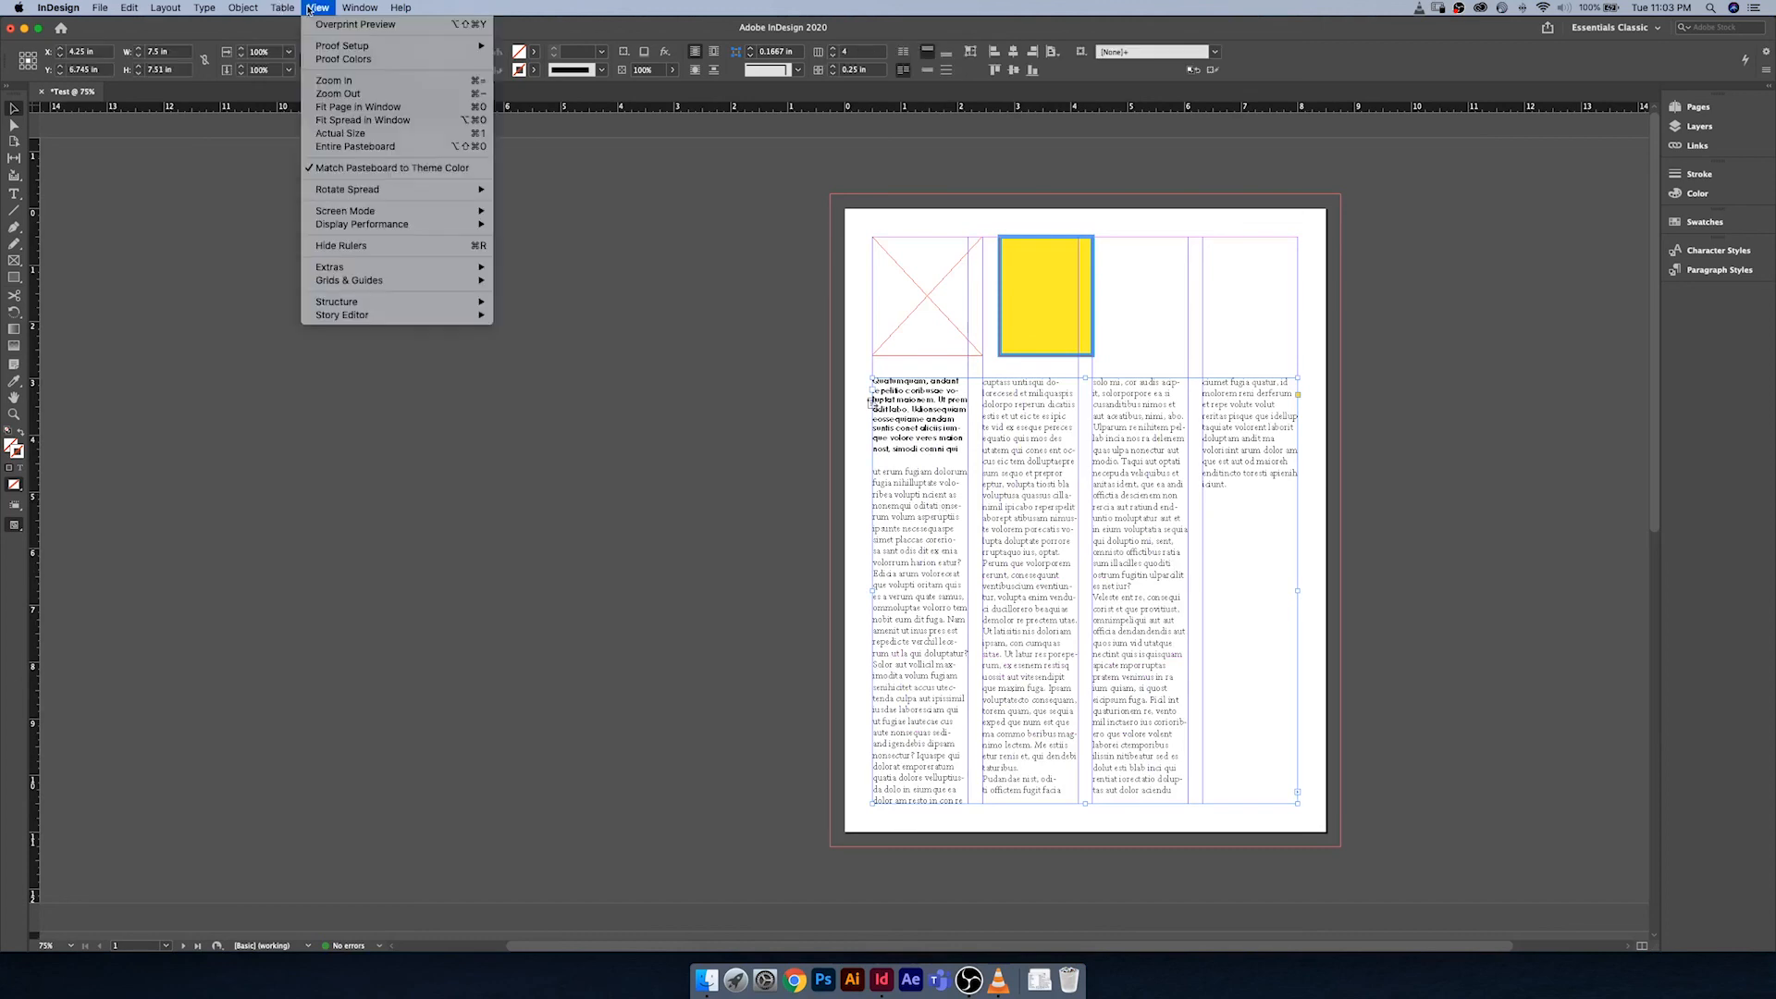
pyautogui.moveTo(388, 224)
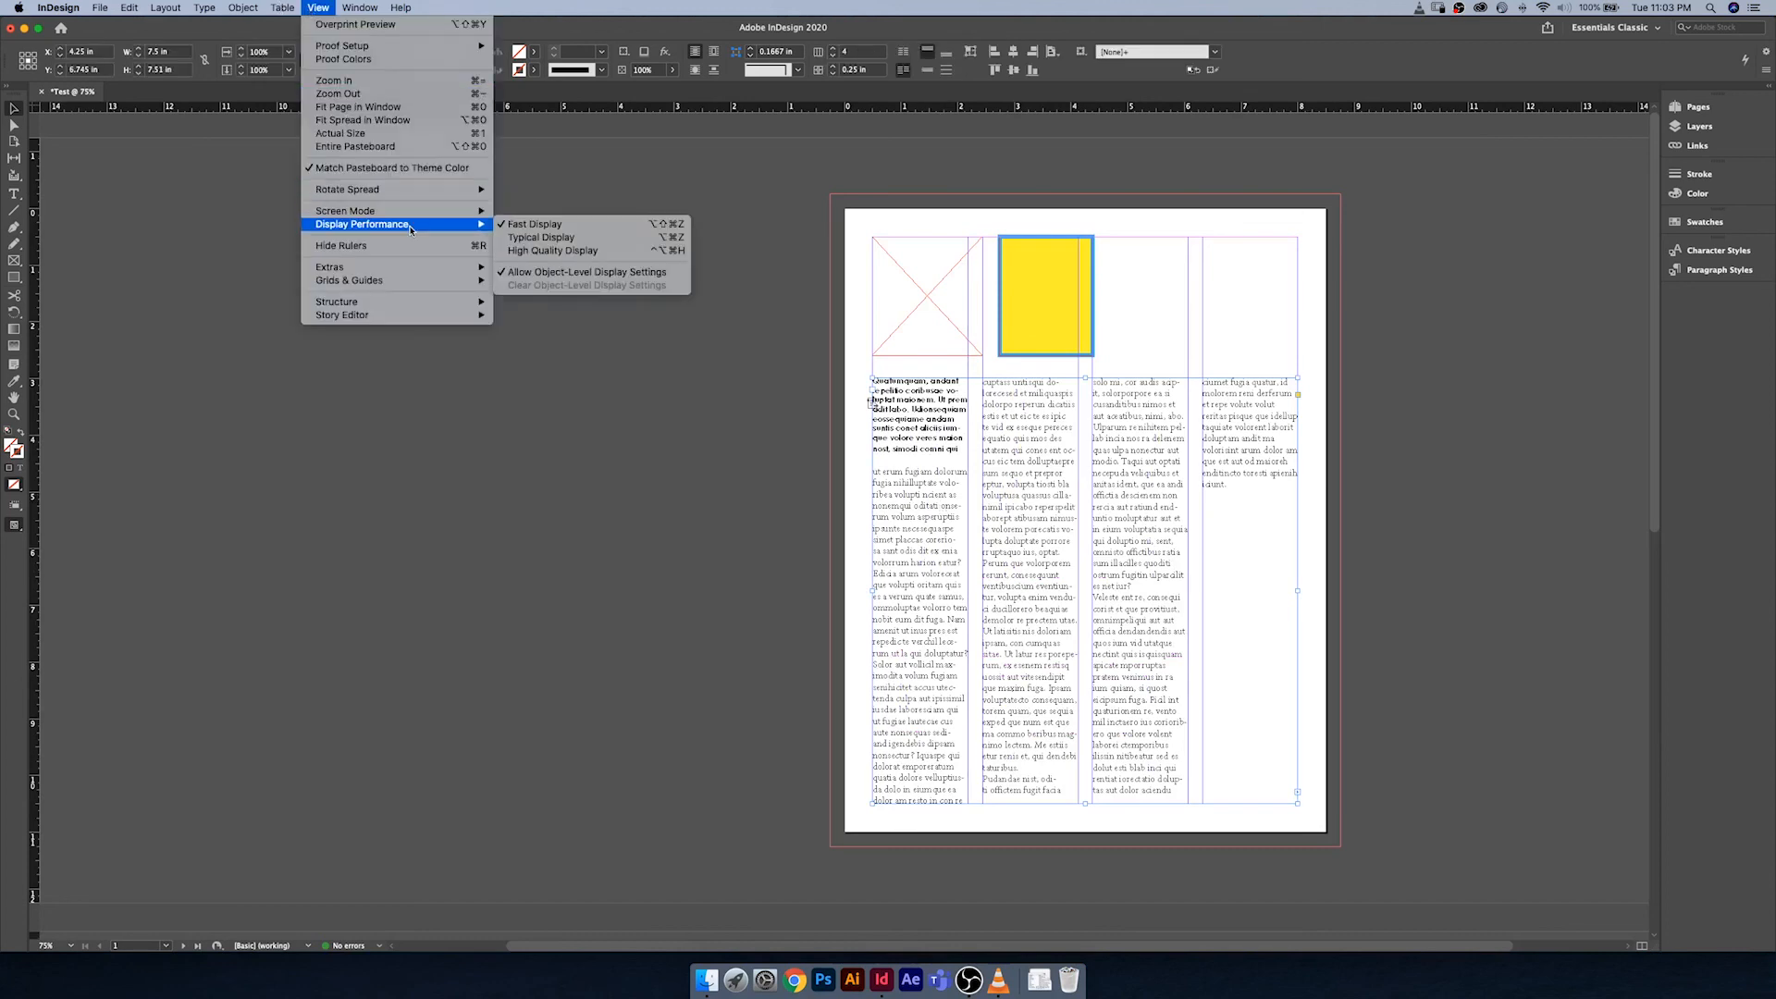
pyautogui.click(538, 252)
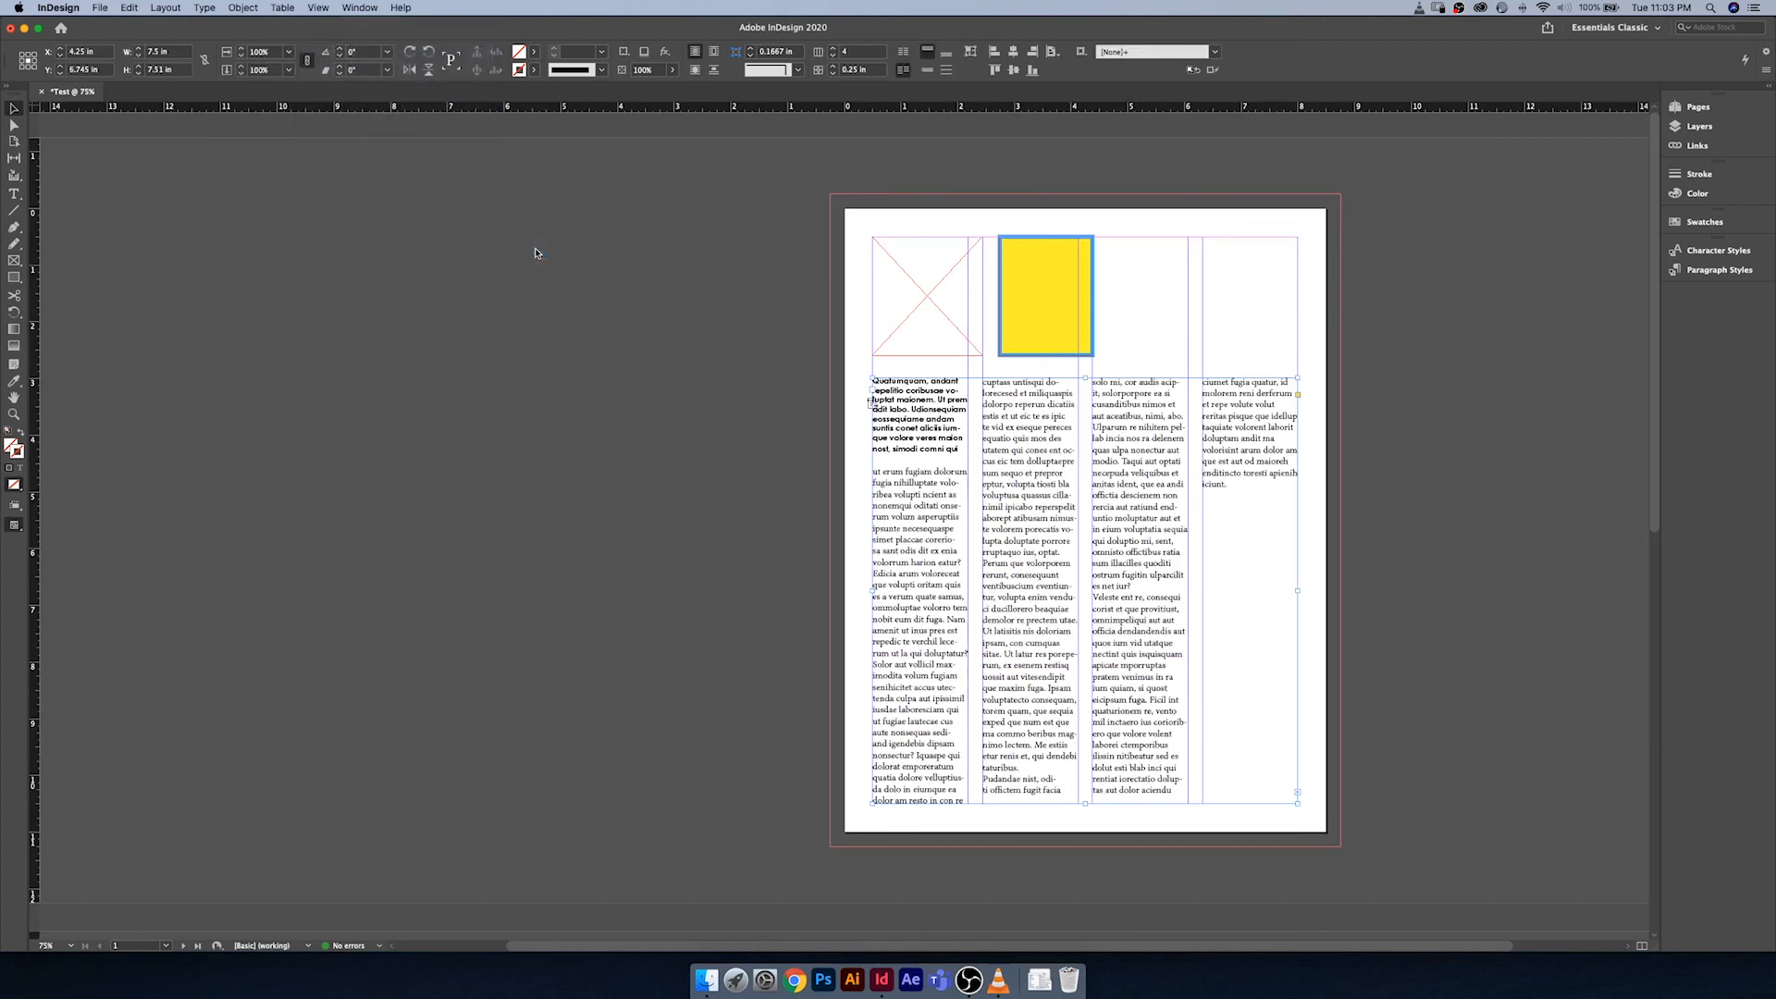
pyautogui.press('super+equal')
pyautogui.press('super+equal')
pyautogui.press('super+equal')
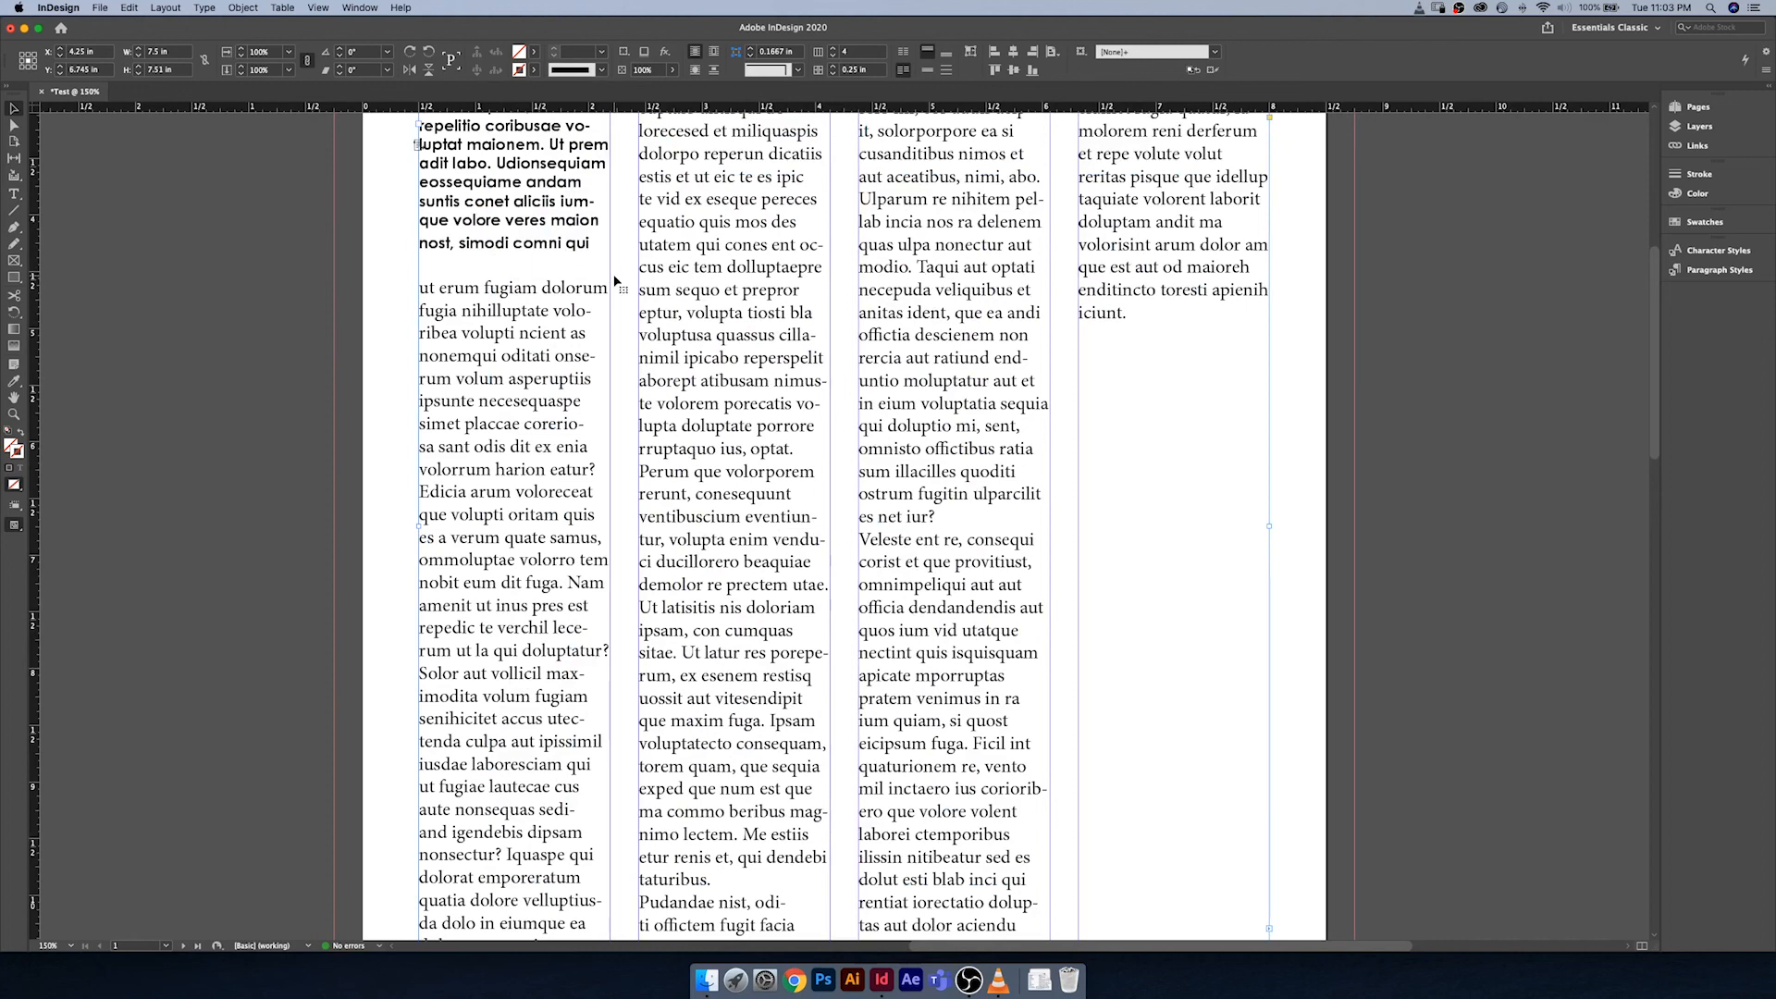
pyautogui.press('super+minus')
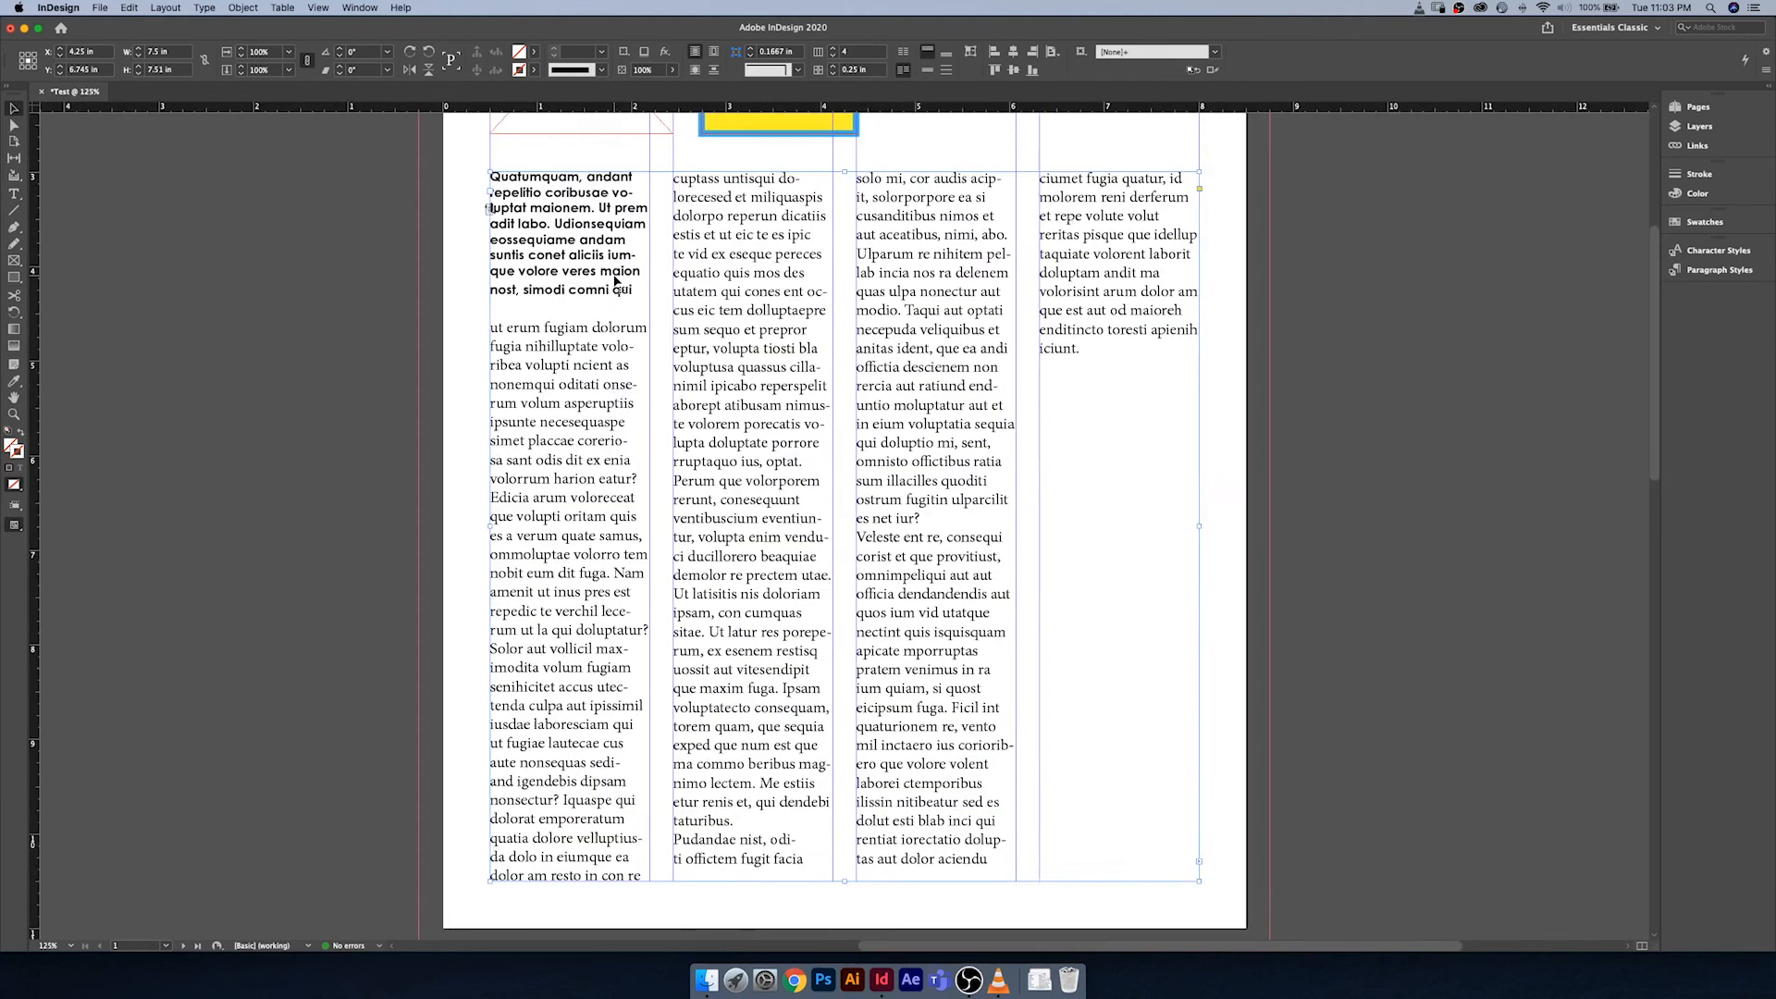
pyautogui.press('super+minus')
pyautogui.press('super+minus')
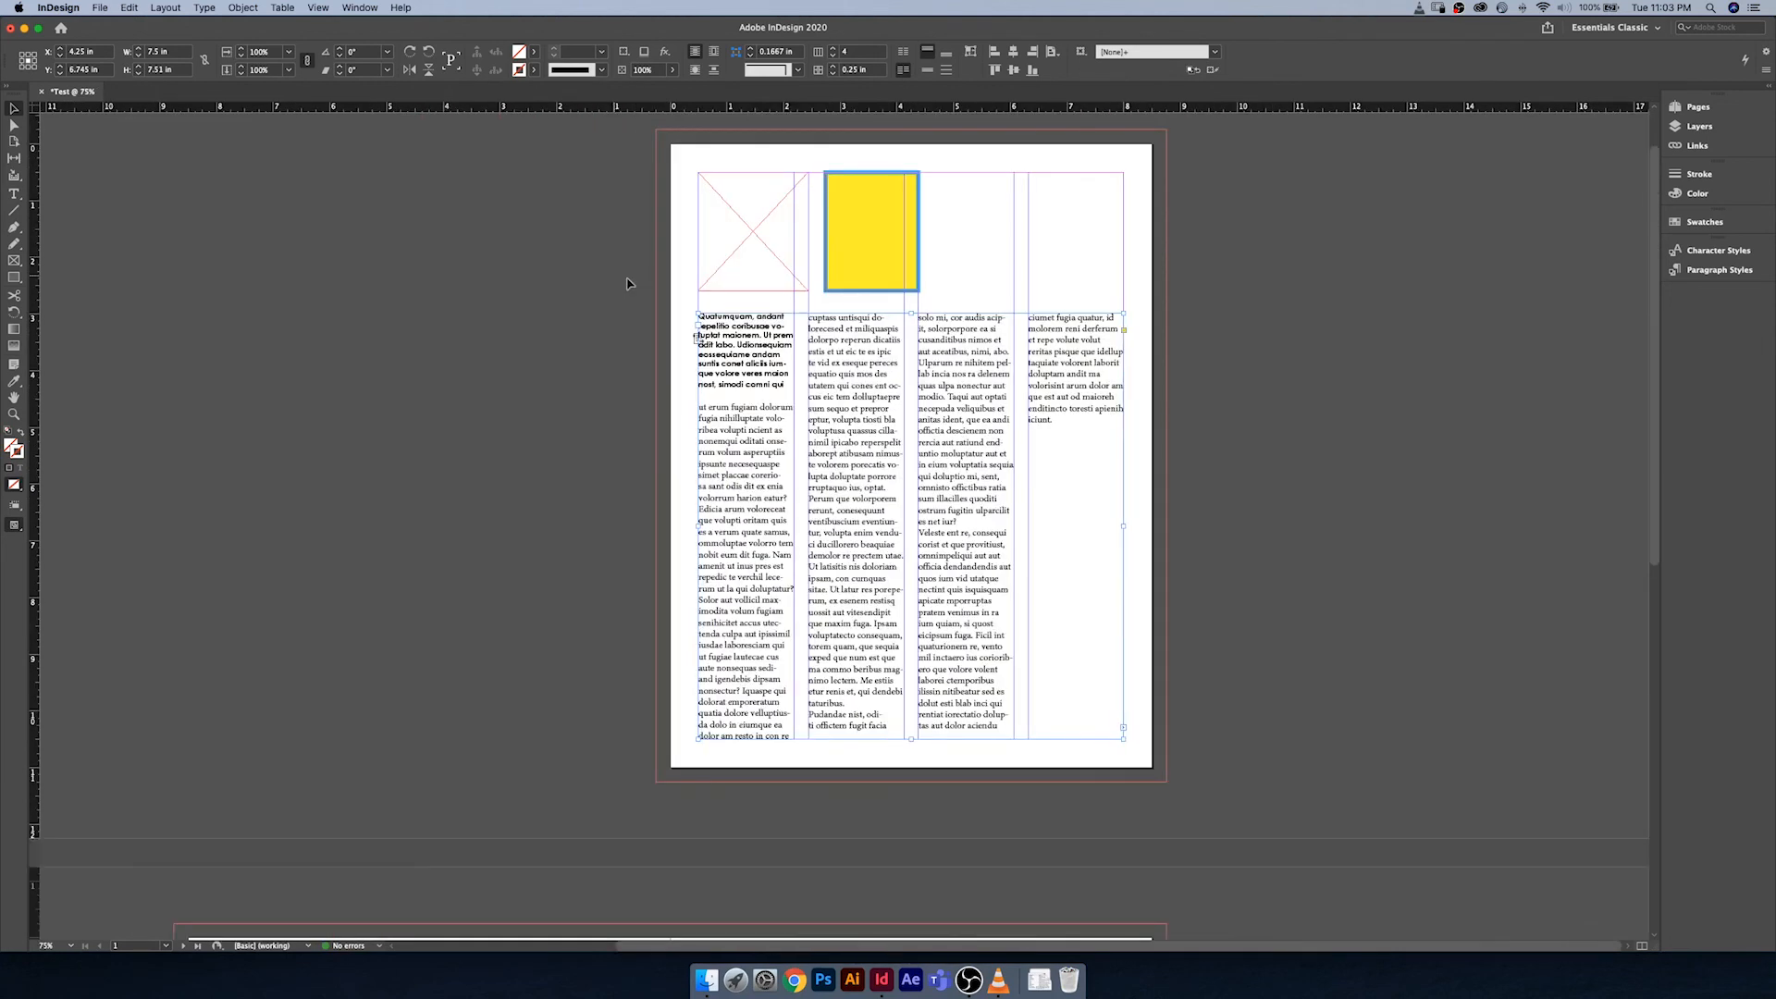
# Step: Set the display performance to Typical Display and deselect the text frame
pyautogui.click(318, 7)
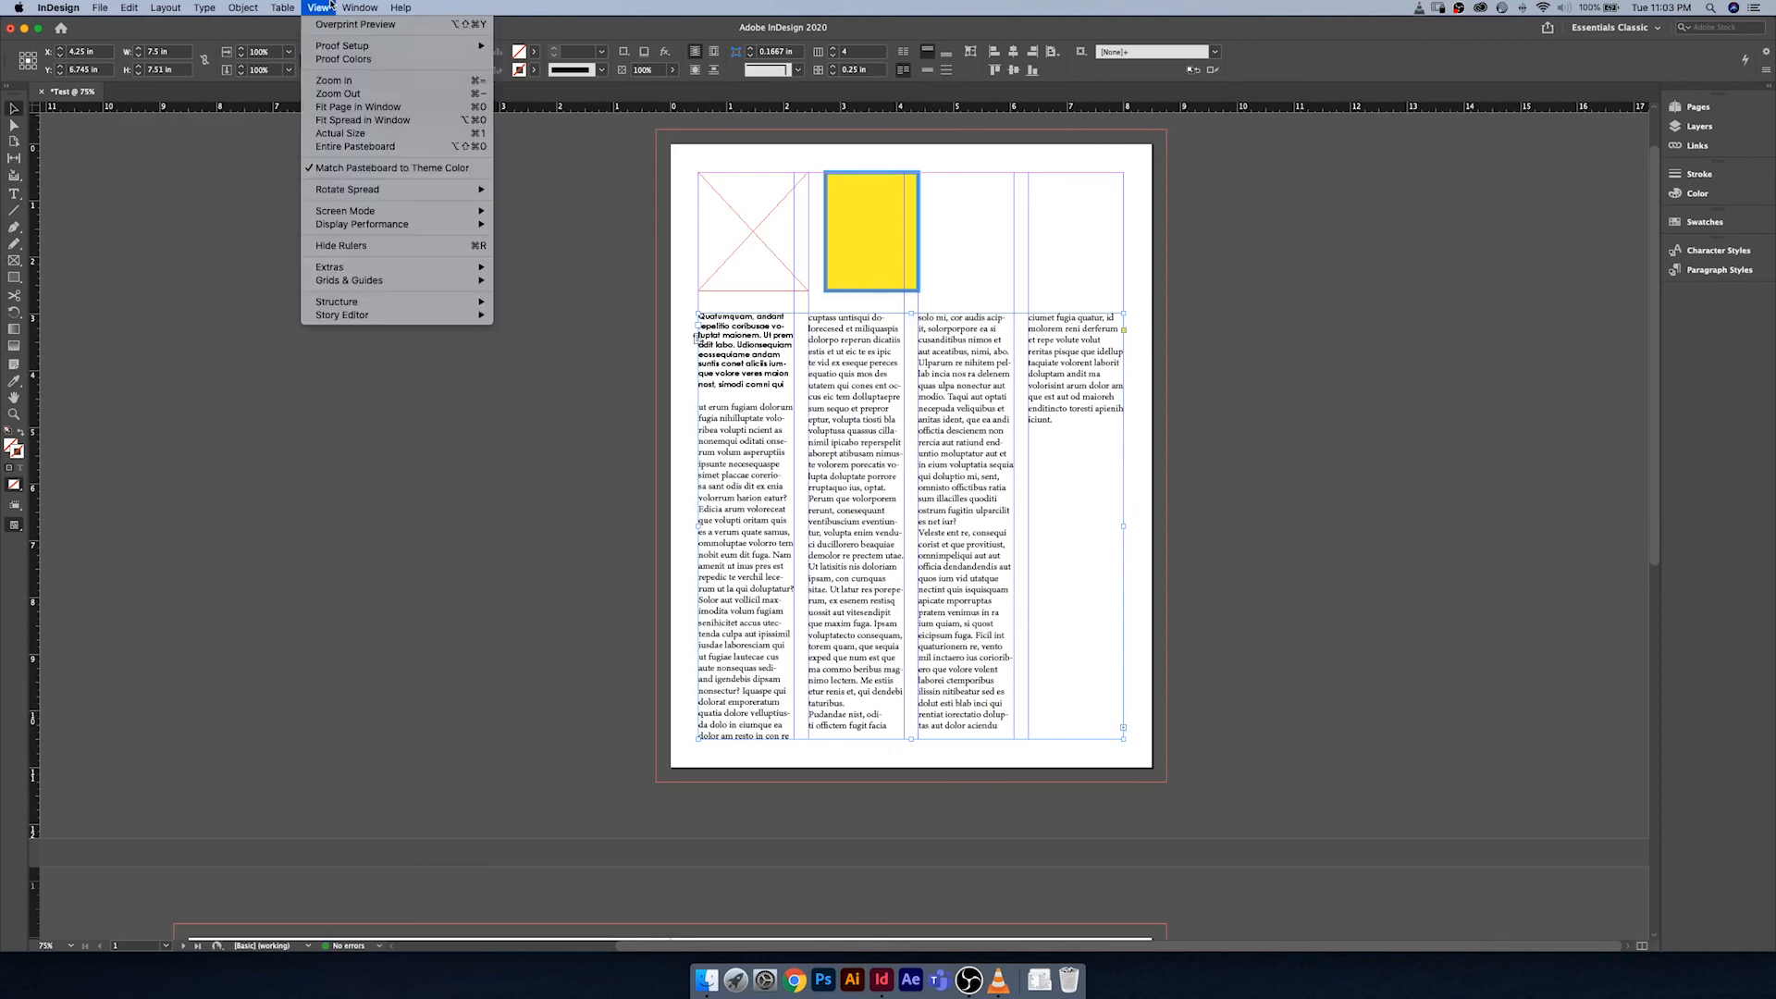
pyautogui.moveTo(386, 225)
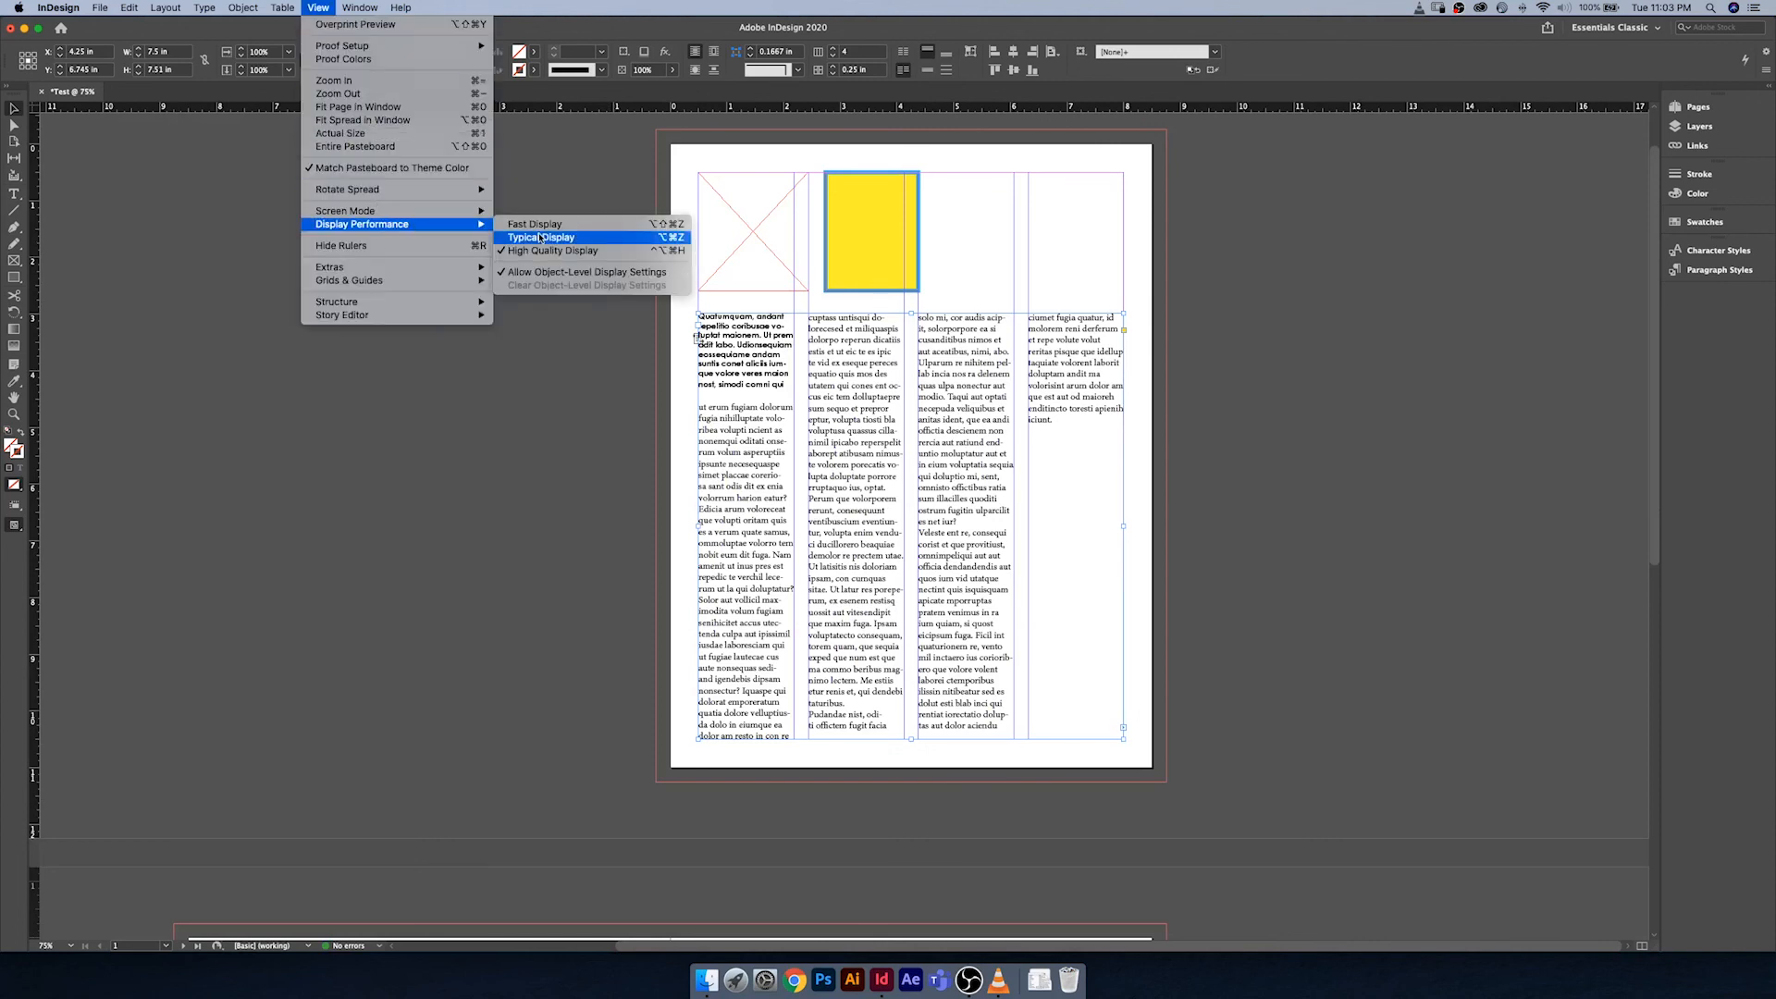
pyautogui.click(540, 238)
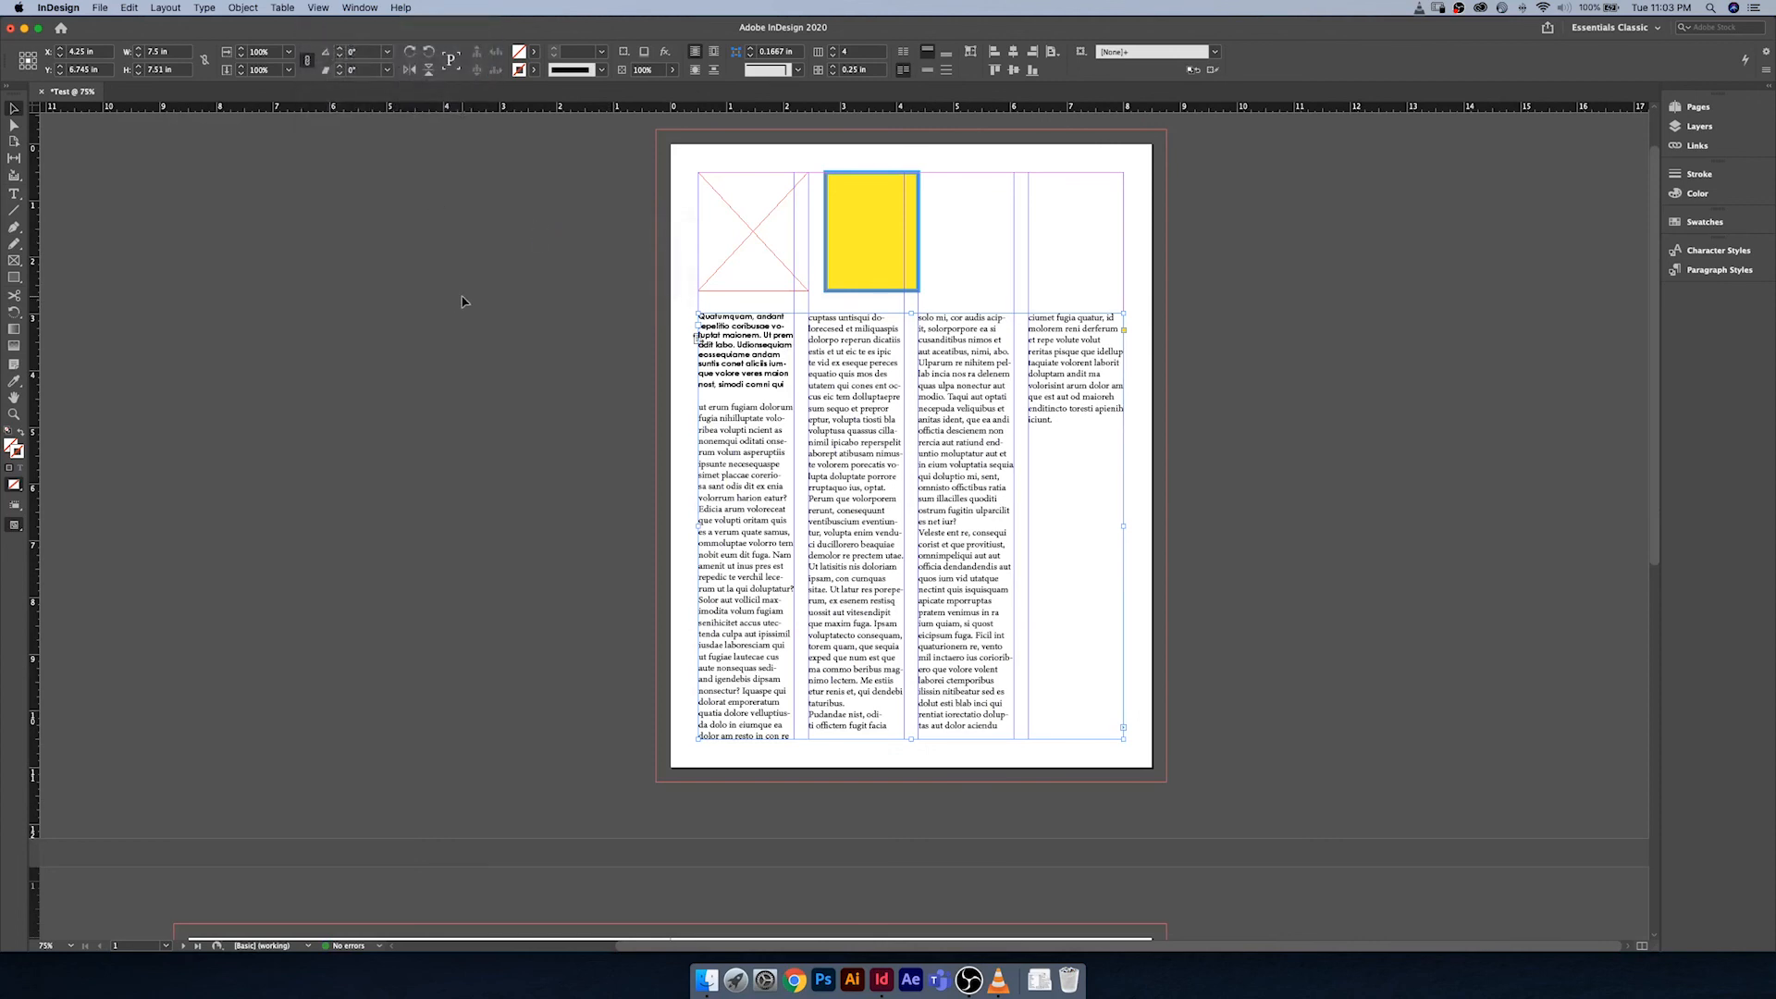
pyautogui.click(445, 305)
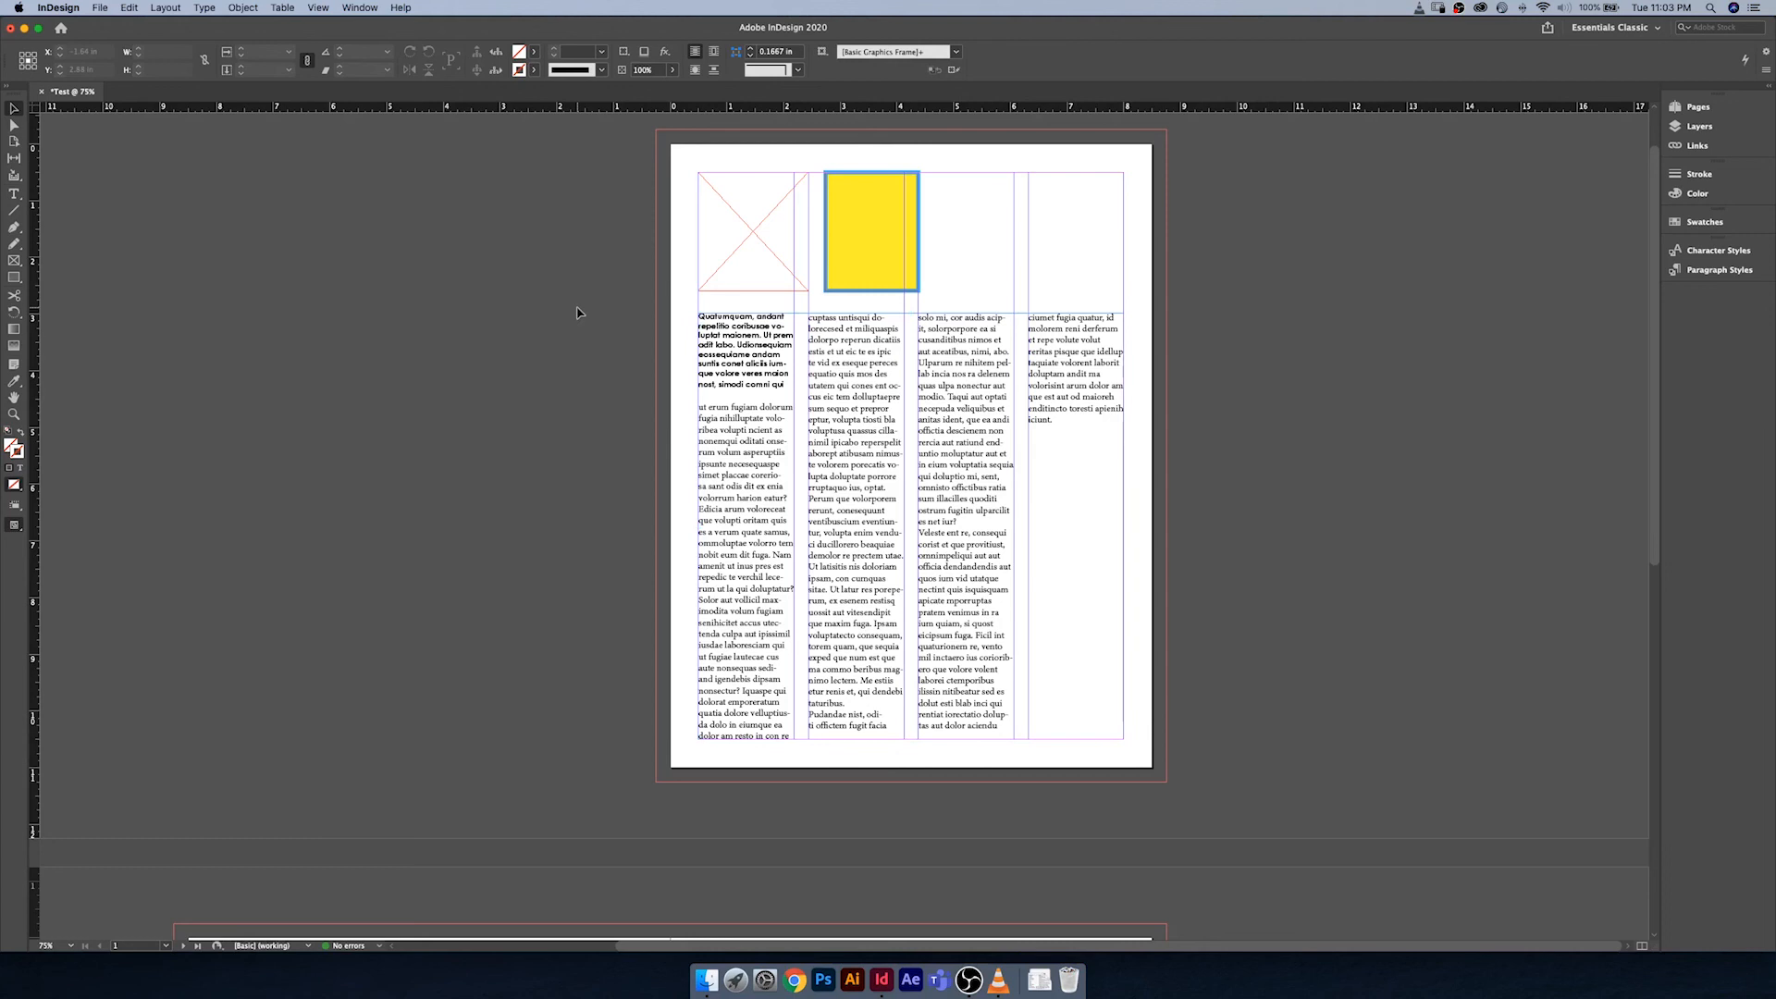
# Step: Remove all text from the four-column text frame, paste it back in, and deselect the frame
pyautogui.click(743, 338)
pyautogui.doubleClick(751, 337)
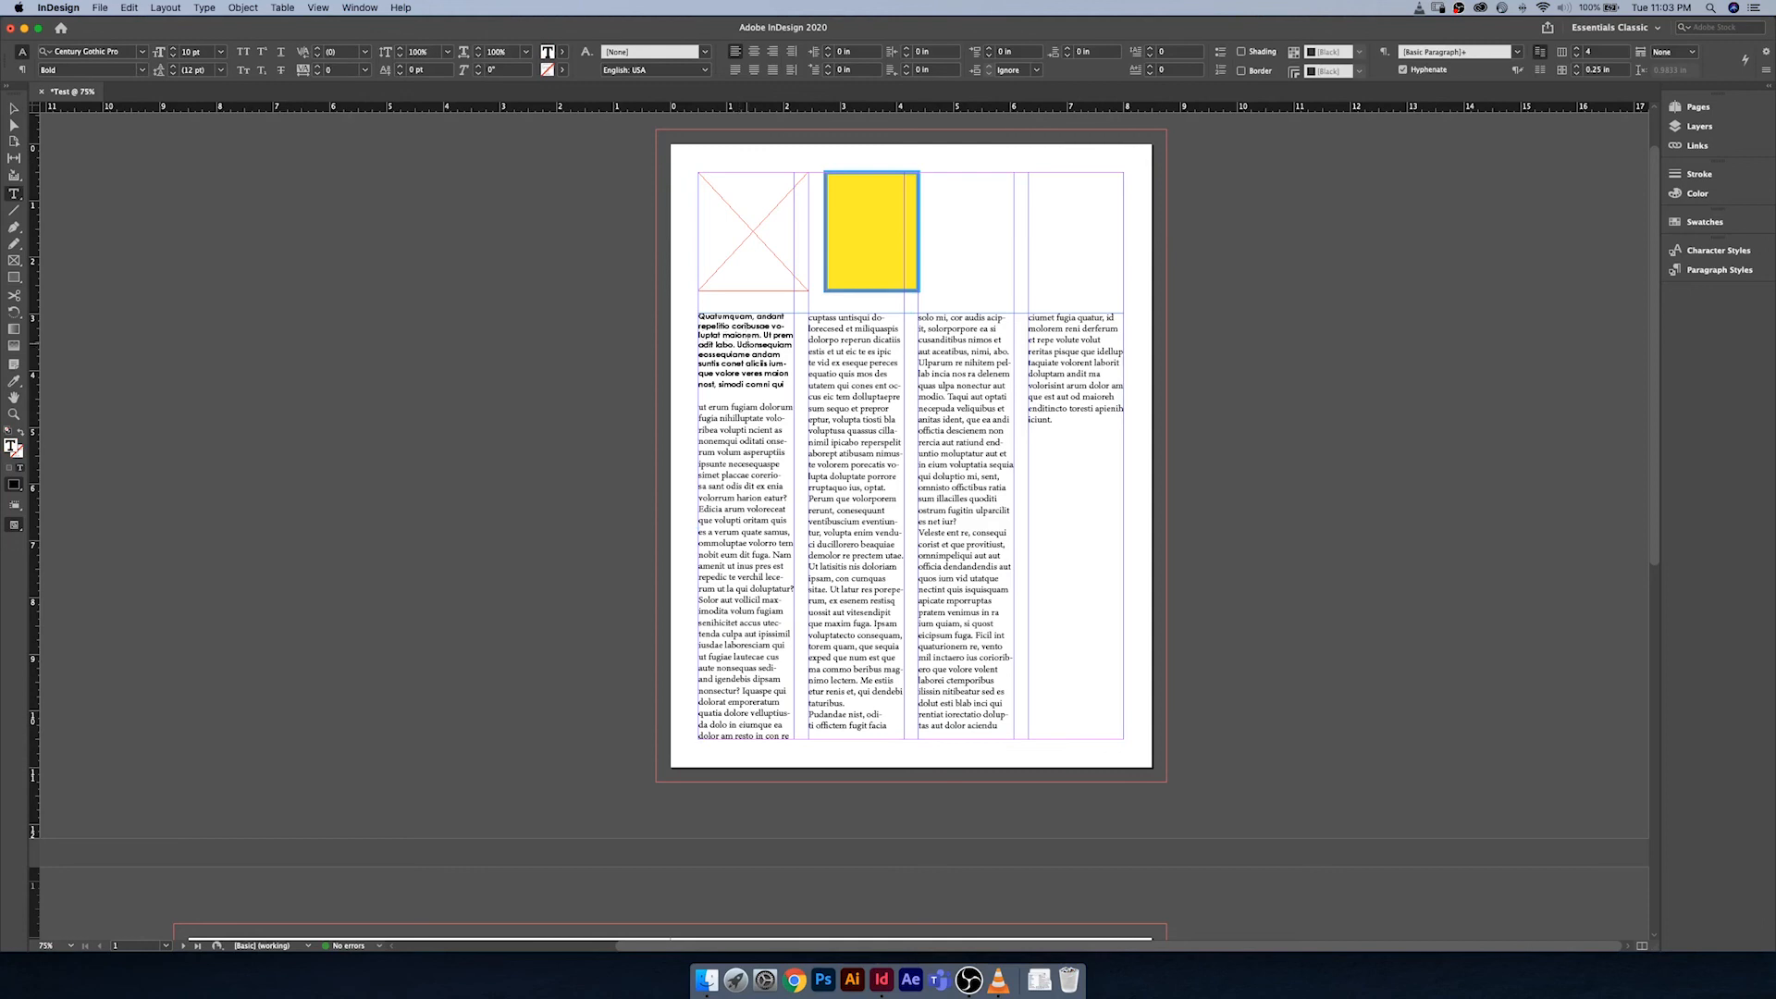
pyautogui.press('super+a')
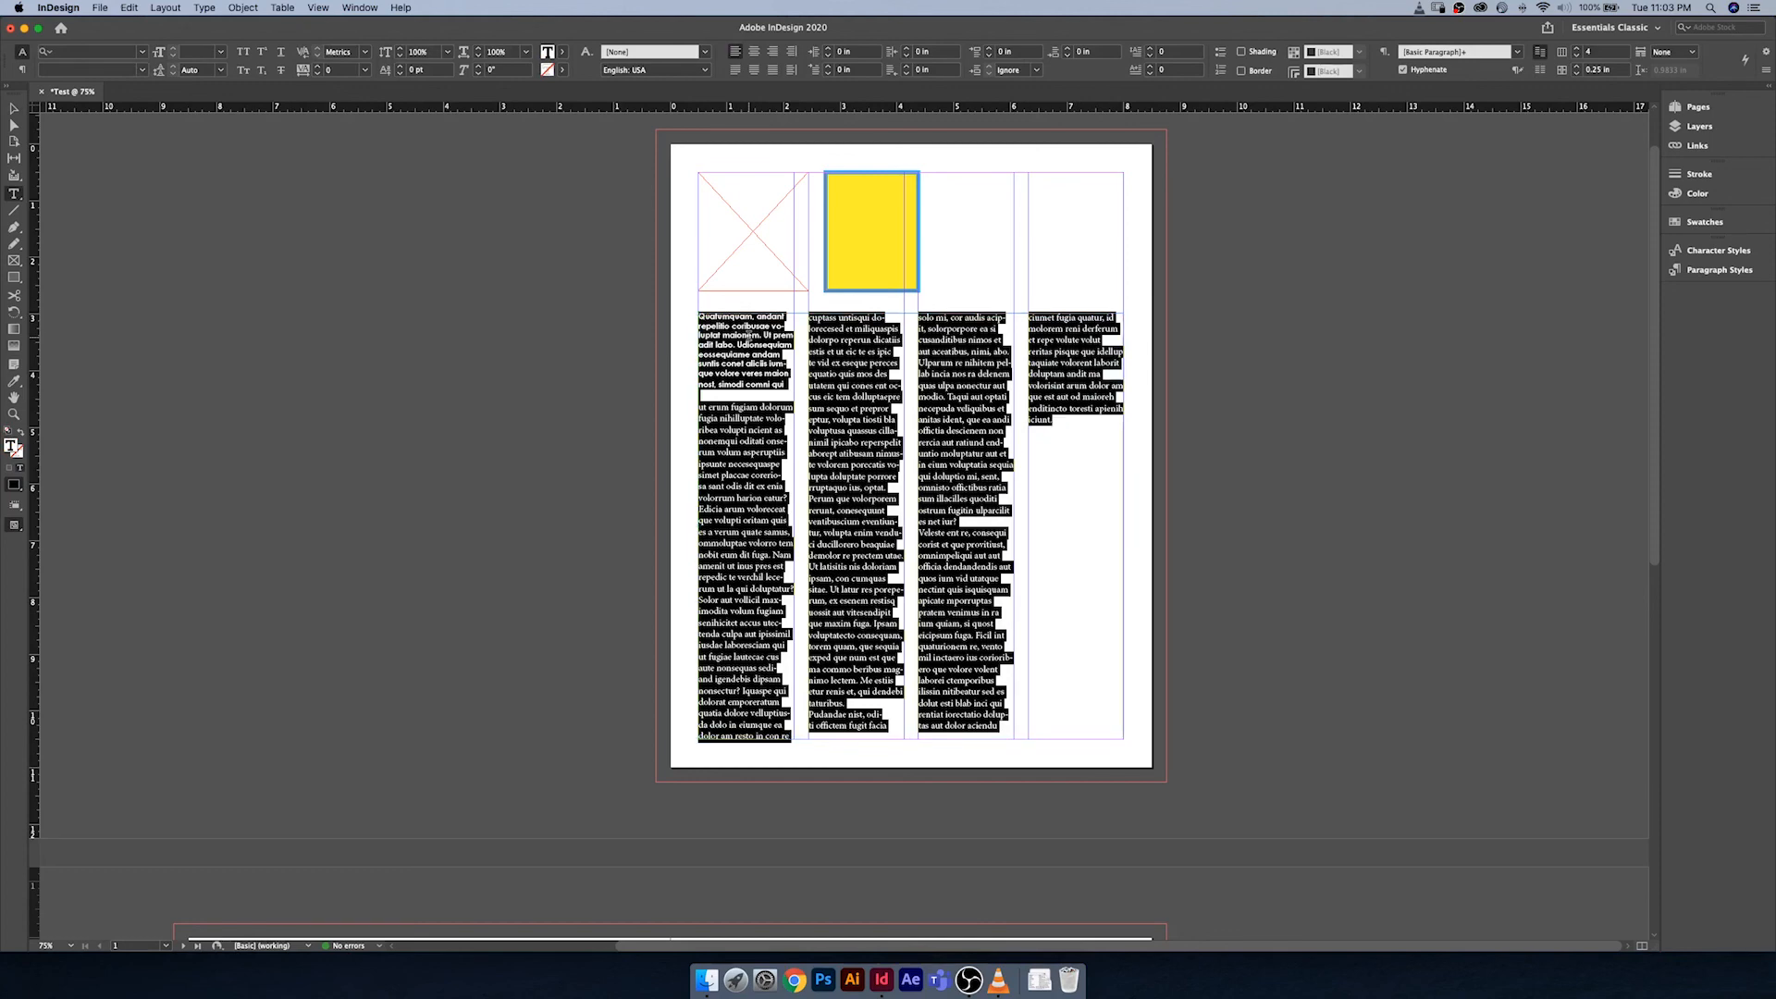
pyautogui.press('BackSpace')
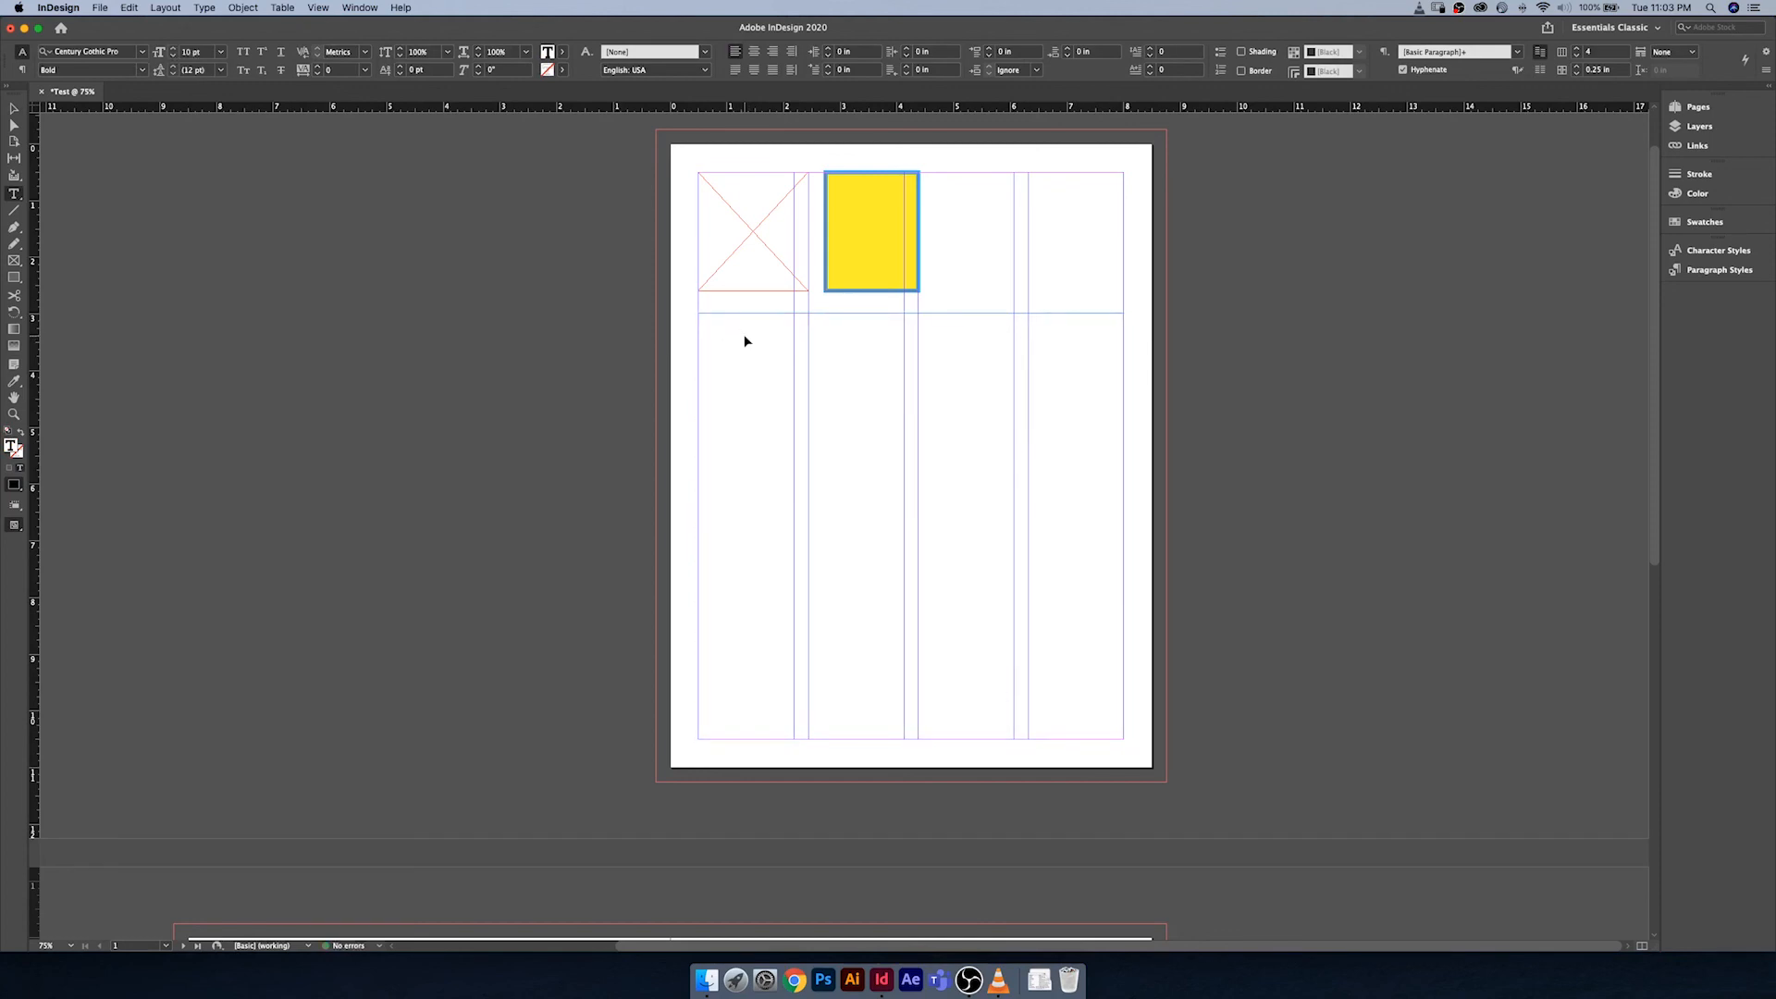
pyautogui.press('super+v')
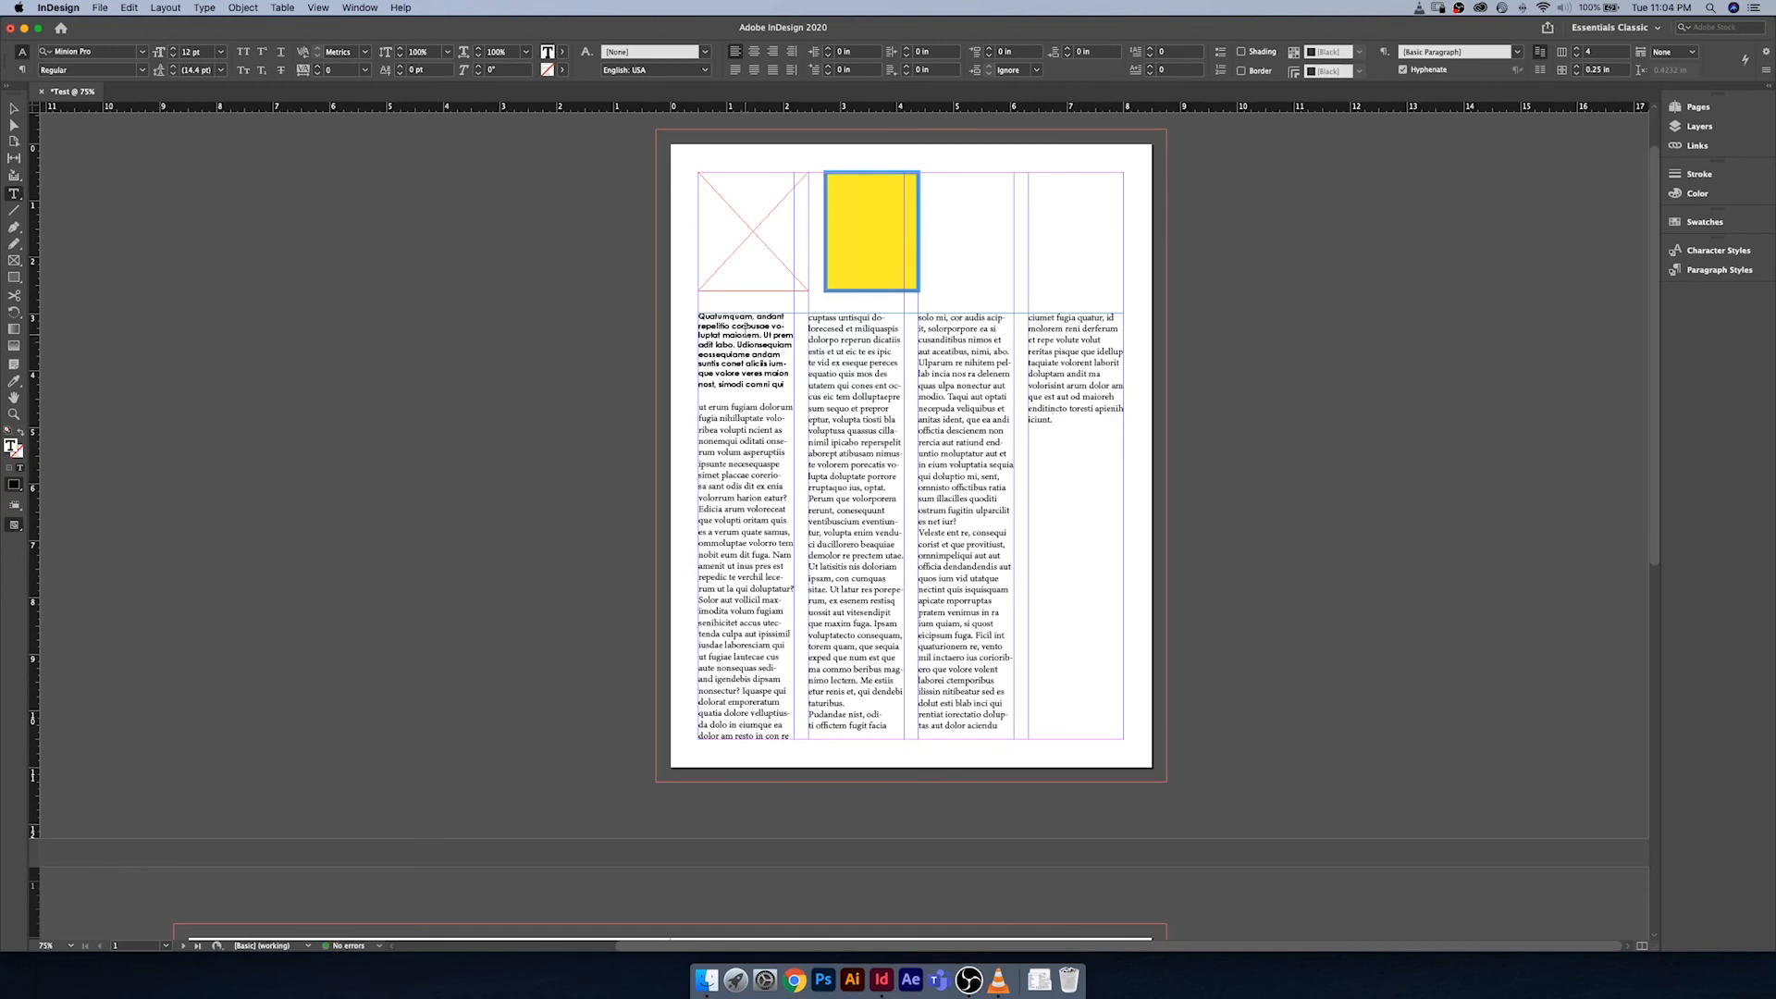
pyautogui.click(14, 109)
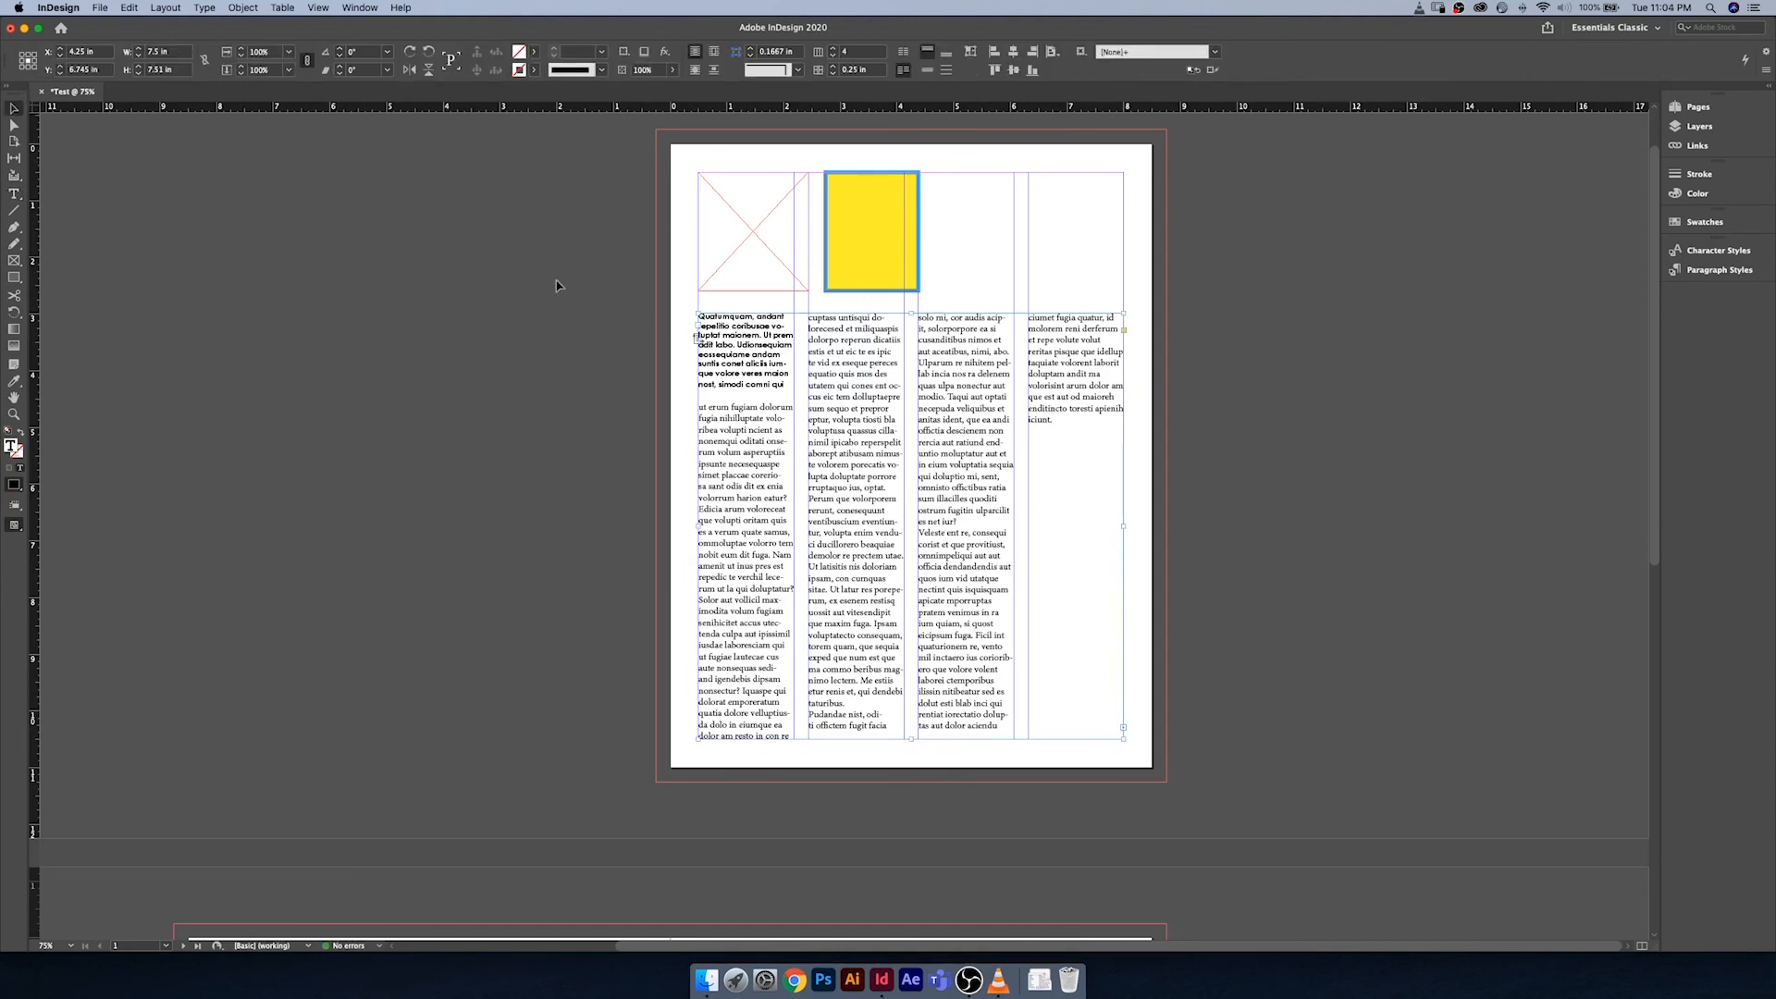
pyautogui.click(556, 285)
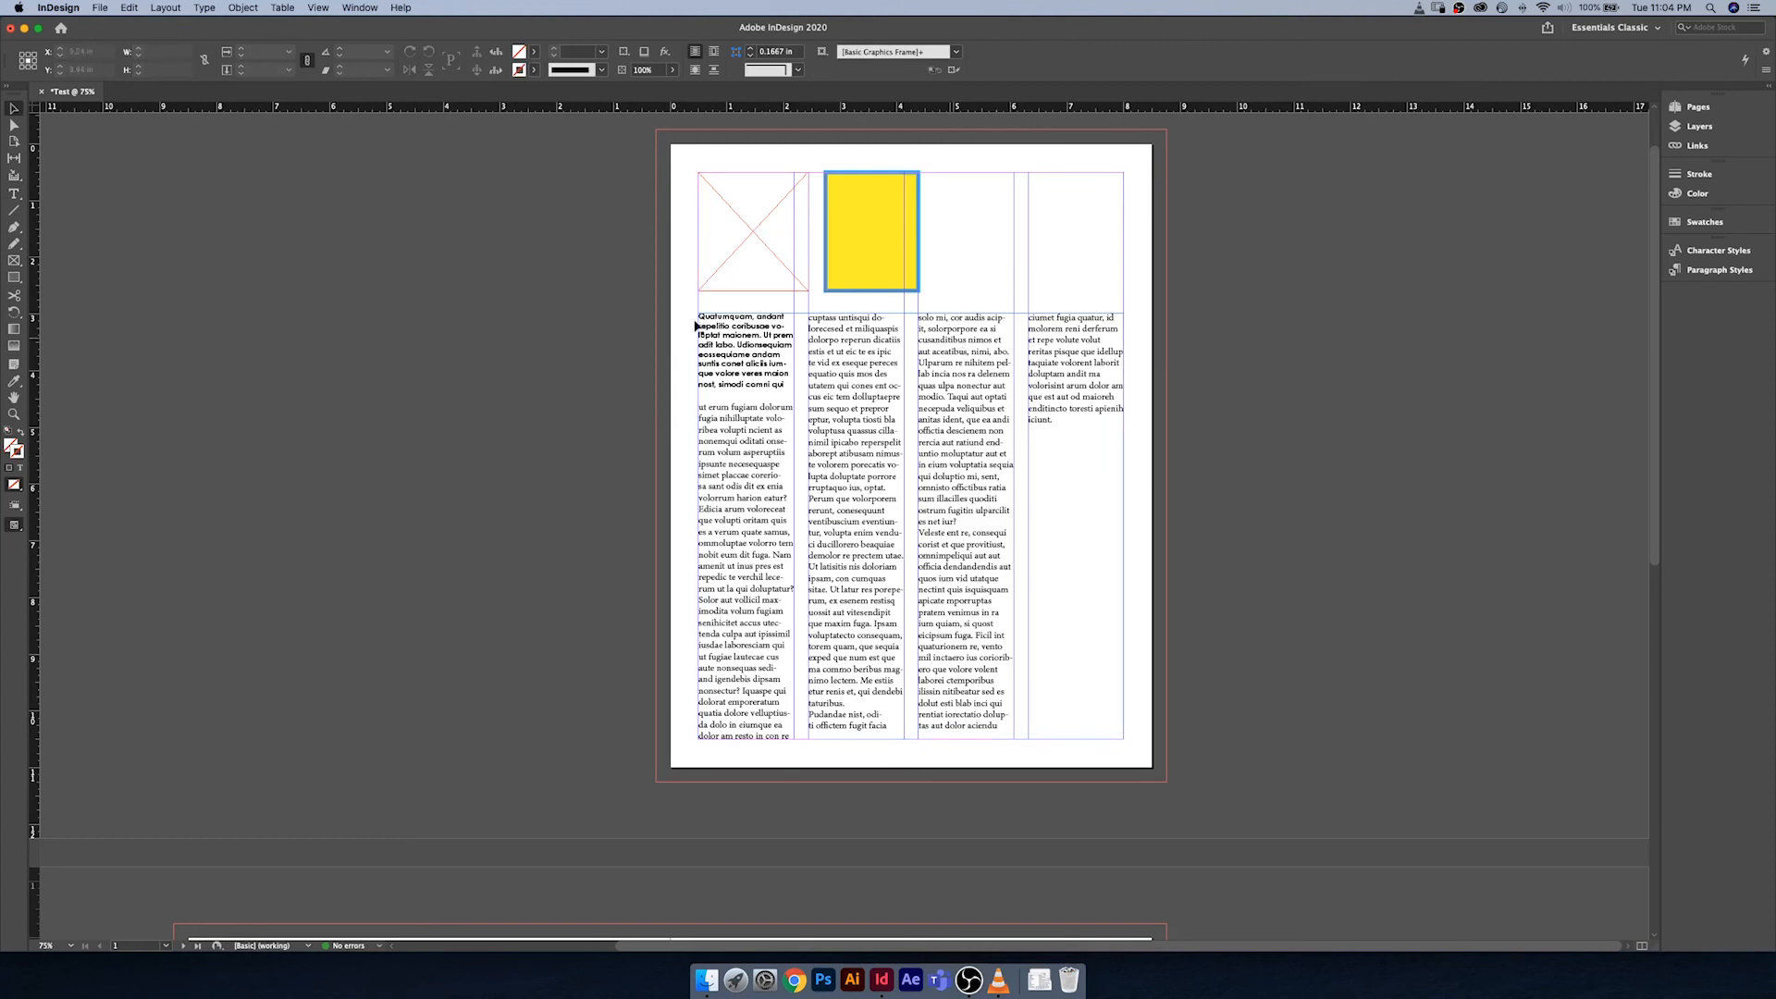
# Step: View the page in Preview mode without guides and frame edges, and return to Normal mode
pyautogui.press('w')
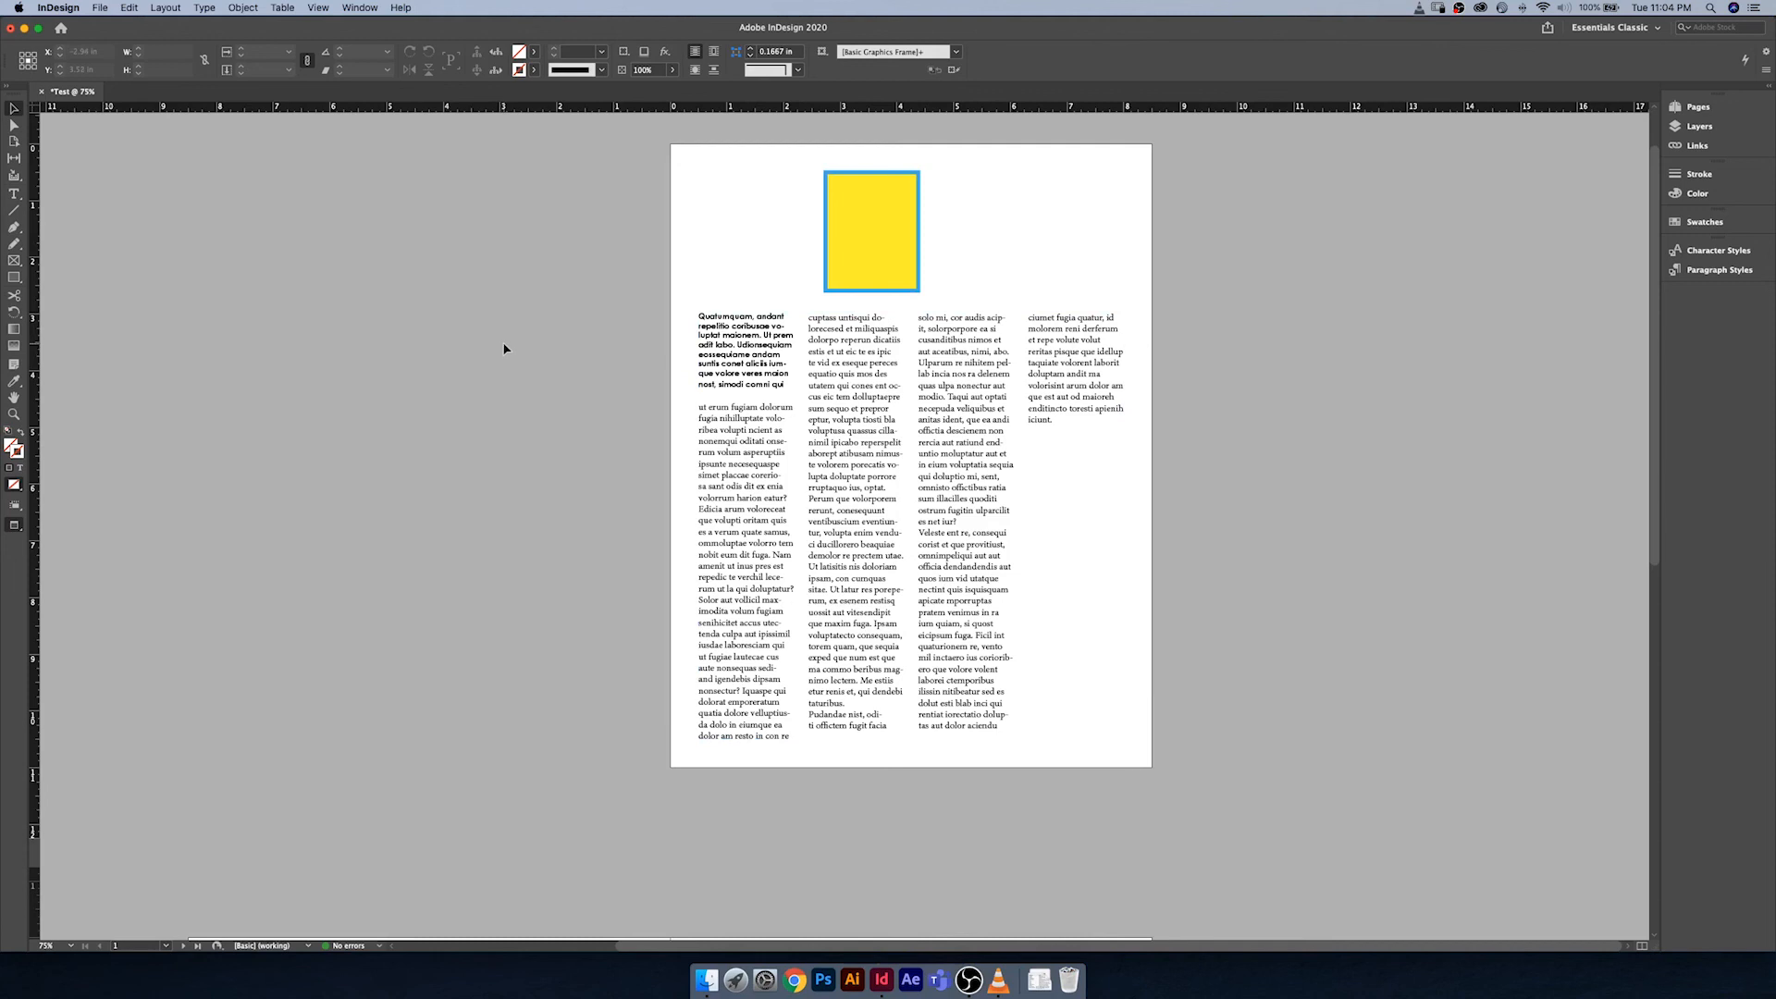
pyautogui.press('w')
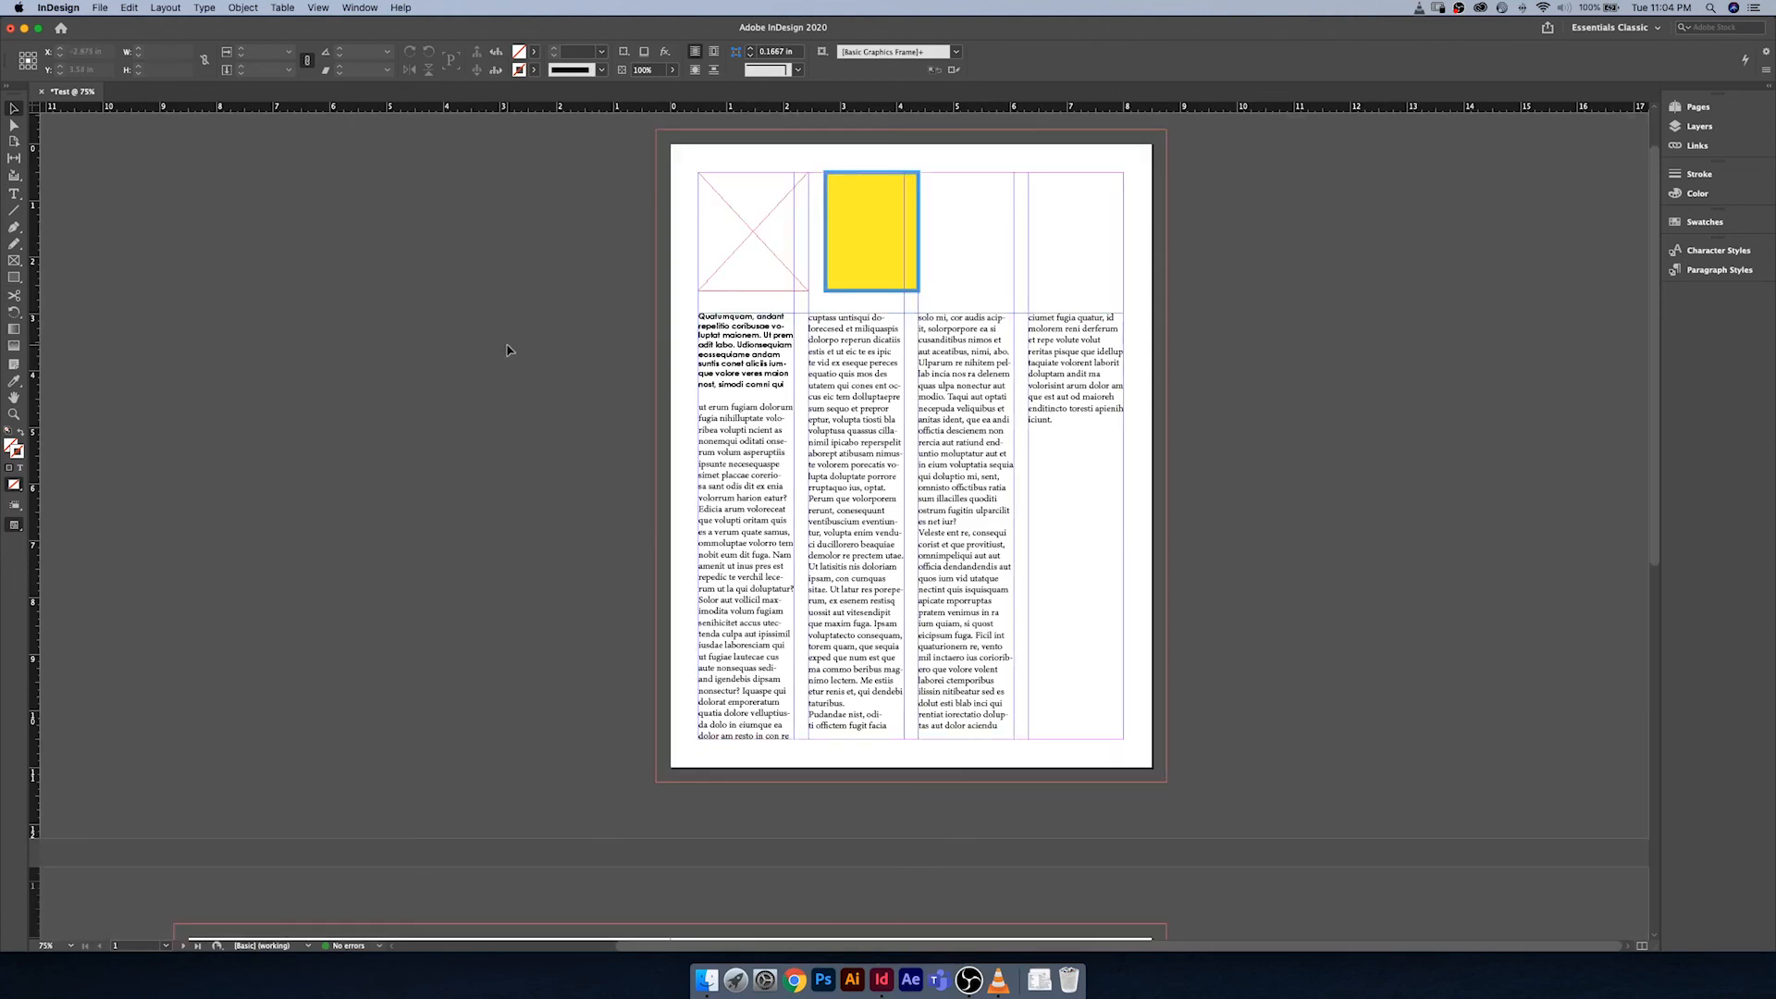